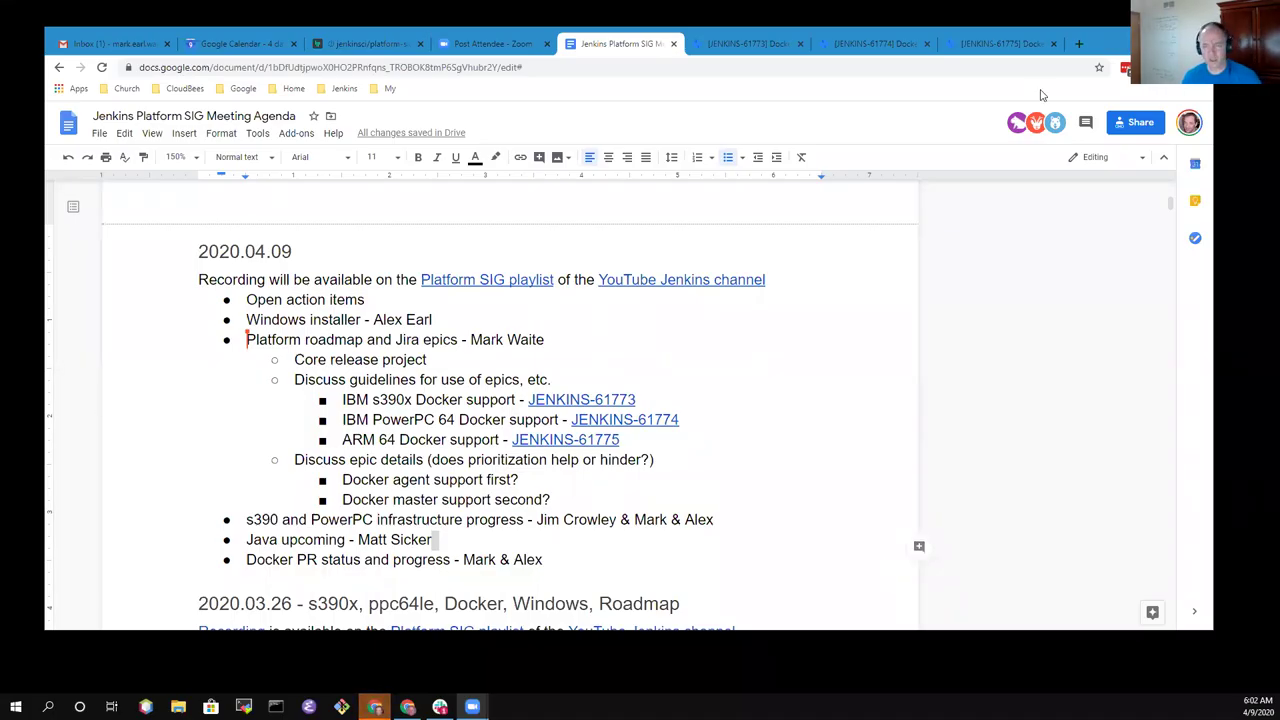
# - Maximize the browser window and review the Windows installer and roadmap agenda lines
pyautogui.doubleClick(1099, 46)
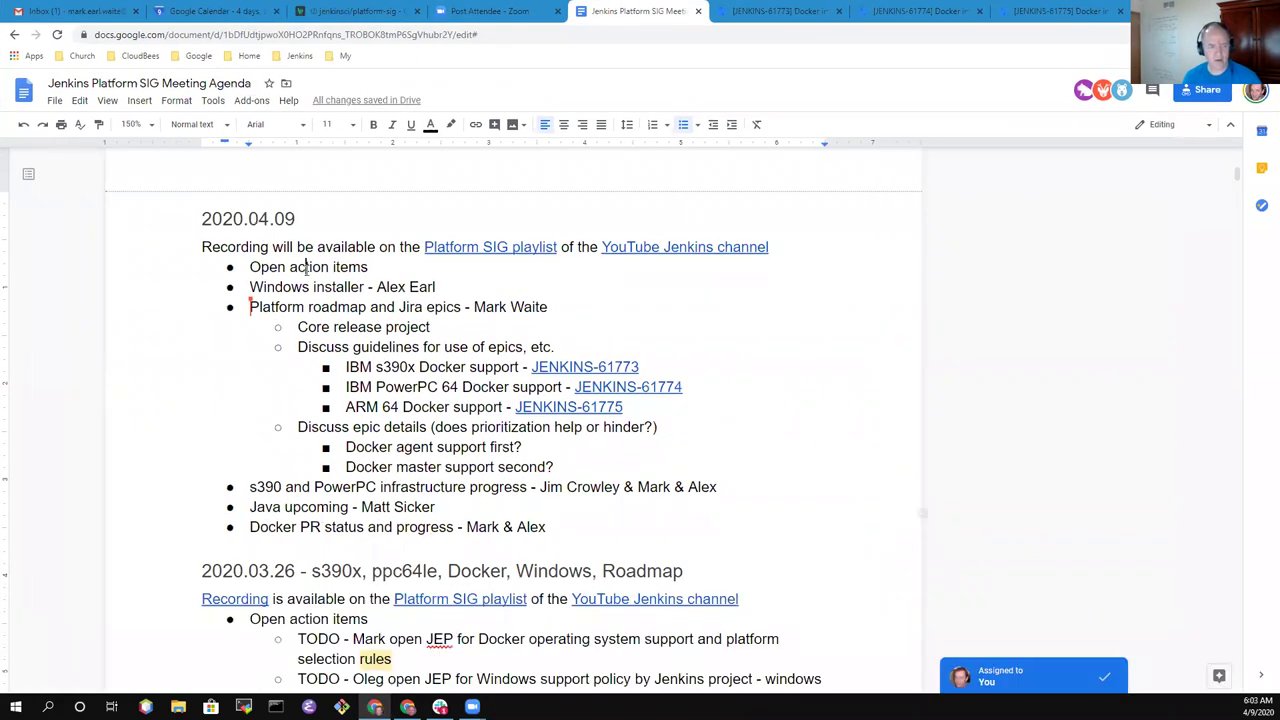
pyautogui.tripleClick(307, 268)
pyautogui.press('Down')
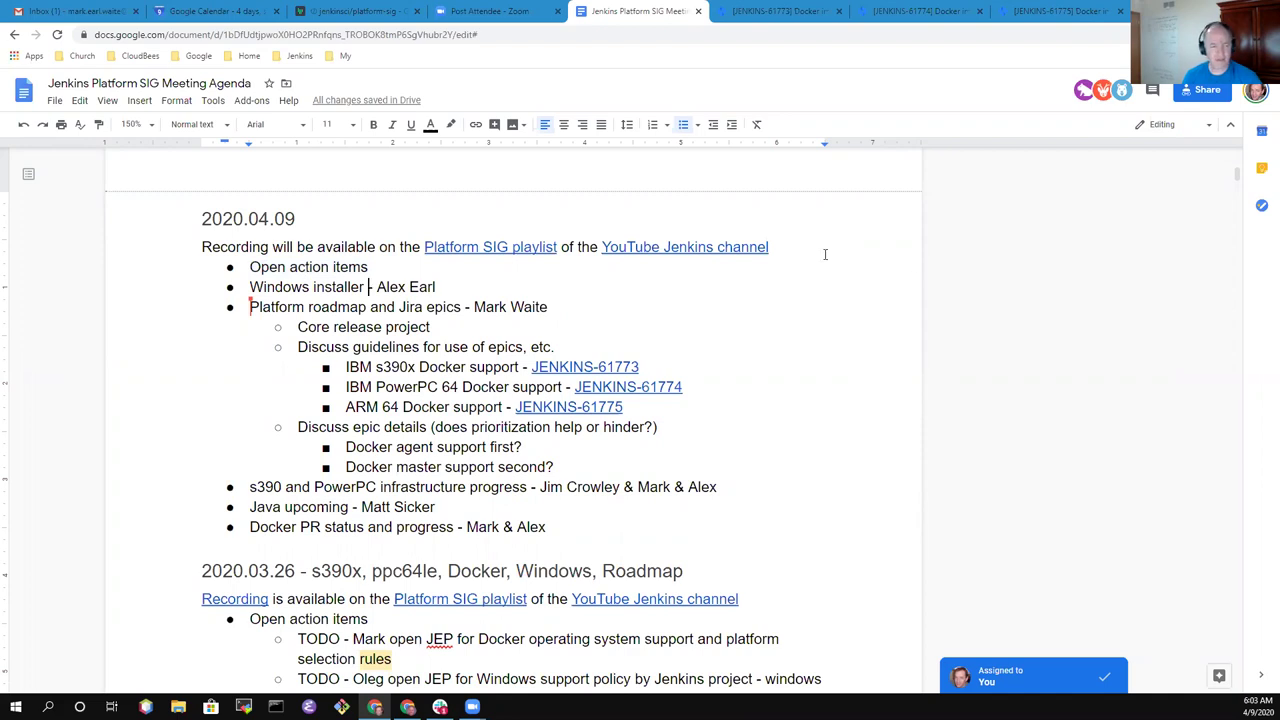
pyautogui.press('Right')
pyautogui.hotkey('shift', 'Down')
pyautogui.press('Right')
pyautogui.hotkey('shift', 'Down')
pyautogui.press('Down')
pyautogui.press('Down')
pyautogui.press('Down')
pyautogui.press('Down')
pyautogui.press('Down')
pyautogui.press('Down')
pyautogui.press('Down')
pyautogui.press('Down')
pyautogui.press('Down')
# - Check the s390 and PowerPC line, inserting 'and' and then undoing it
pyautogui.press('Home')
pyautogui.hotkey('shift', 'Down')
pyautogui.press('Left')
pyautogui.hotkey('ctrl', 'shift', 'Right')
pyautogui.hotkey('ctrl', 'shift', 'Right')
pyautogui.hotkey('ctrl', 'shift', 'Right')
pyautogui.hotkey('ctrl', 'shift', 'Right')
pyautogui.hotkey('ctrl', 'shift', 'Right')
pyautogui.hotkey('ctrl', 'shift', 'Right')
pyautogui.hotkey('ctrl', 'shift', 'Left')
pyautogui.hotkey('ctrl', 'shift', 'Left')
pyautogui.hotkey('ctrl', 'shift', 'Right')
pyautogui.press('Left')
pyautogui.hotkey('ctrl', 'Right')
pyautogui.hotkey('ctrl', 'Right')
pyautogui.hotkey('ctrl', 'Right')
pyautogui.write('and')
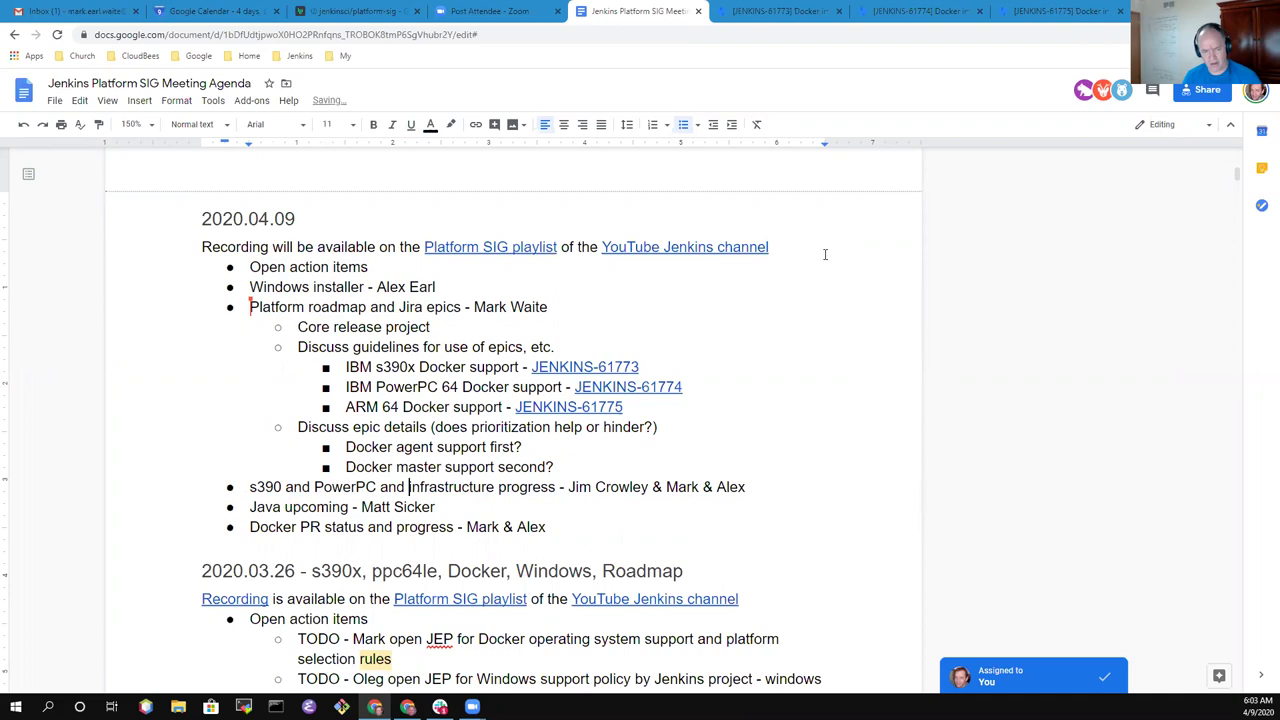
pyautogui.hotkey('ctrl', 'z')
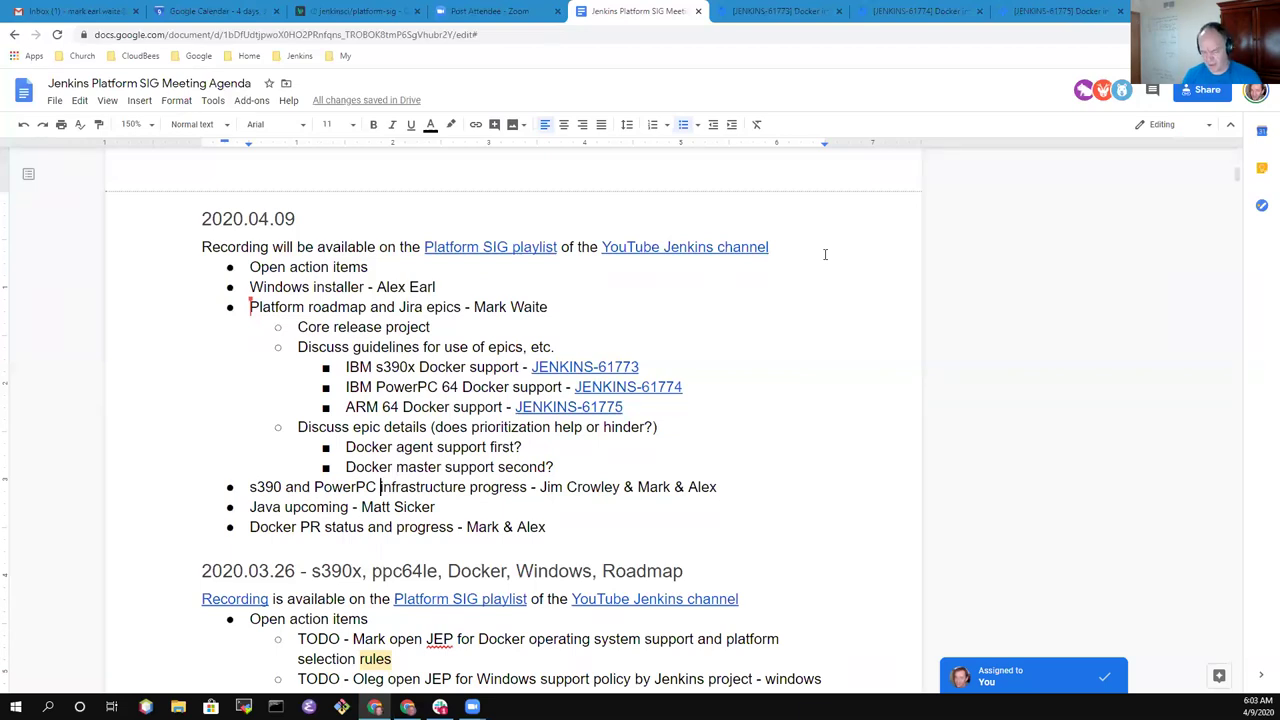
# - Add the bullet 'ARM 64 status report' below the s390 and PowerPC line
pyautogui.press('Return')
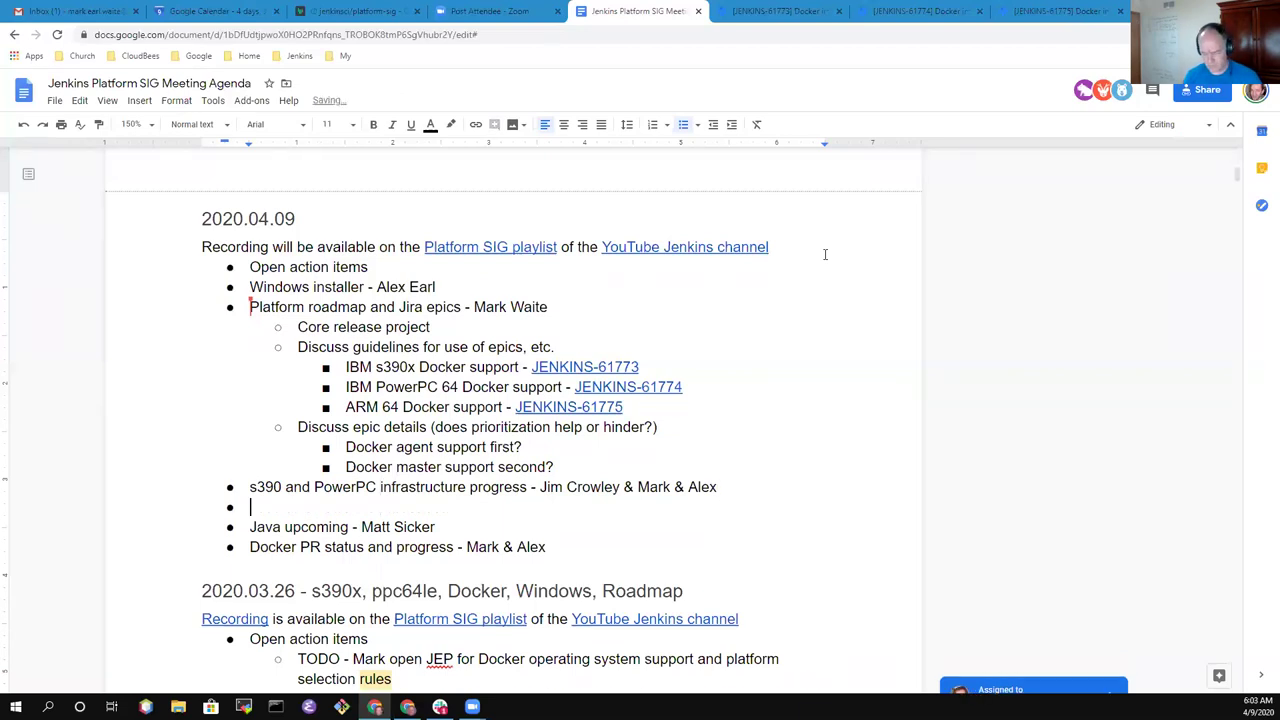
pyautogui.write('ARM')
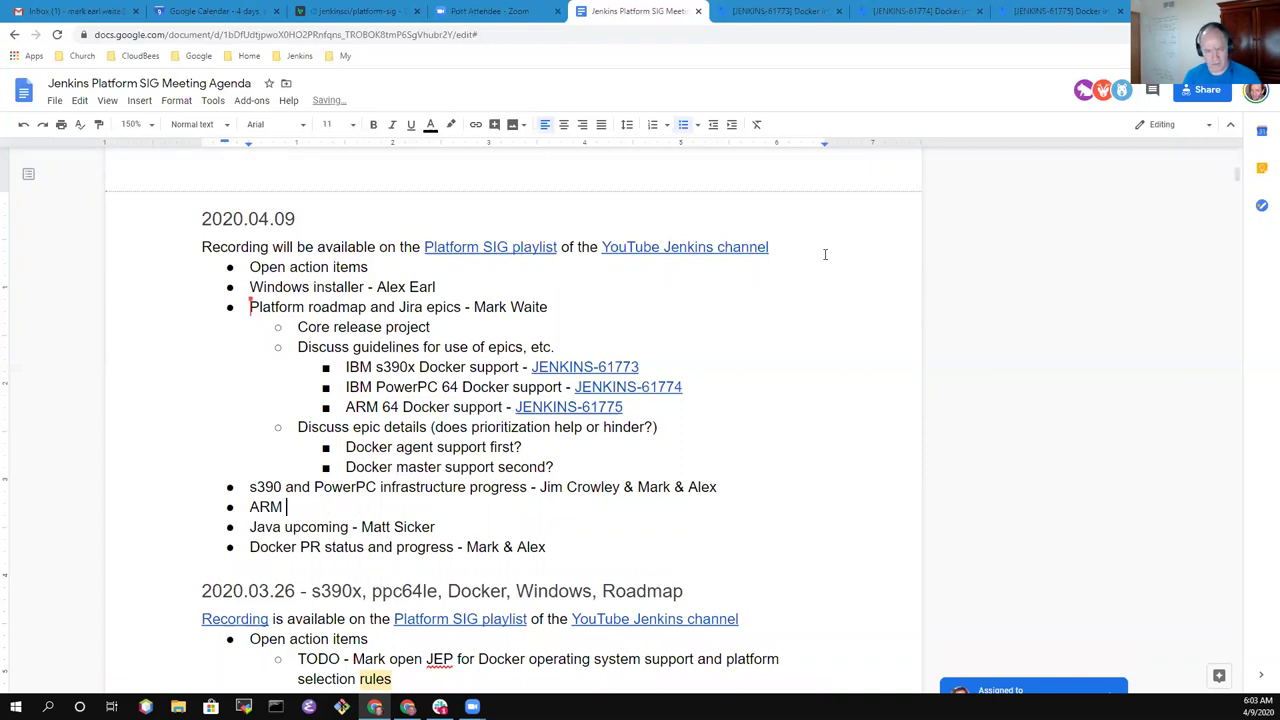
pyautogui.hotkey('shift', 'Home')
pyautogui.press('Right')
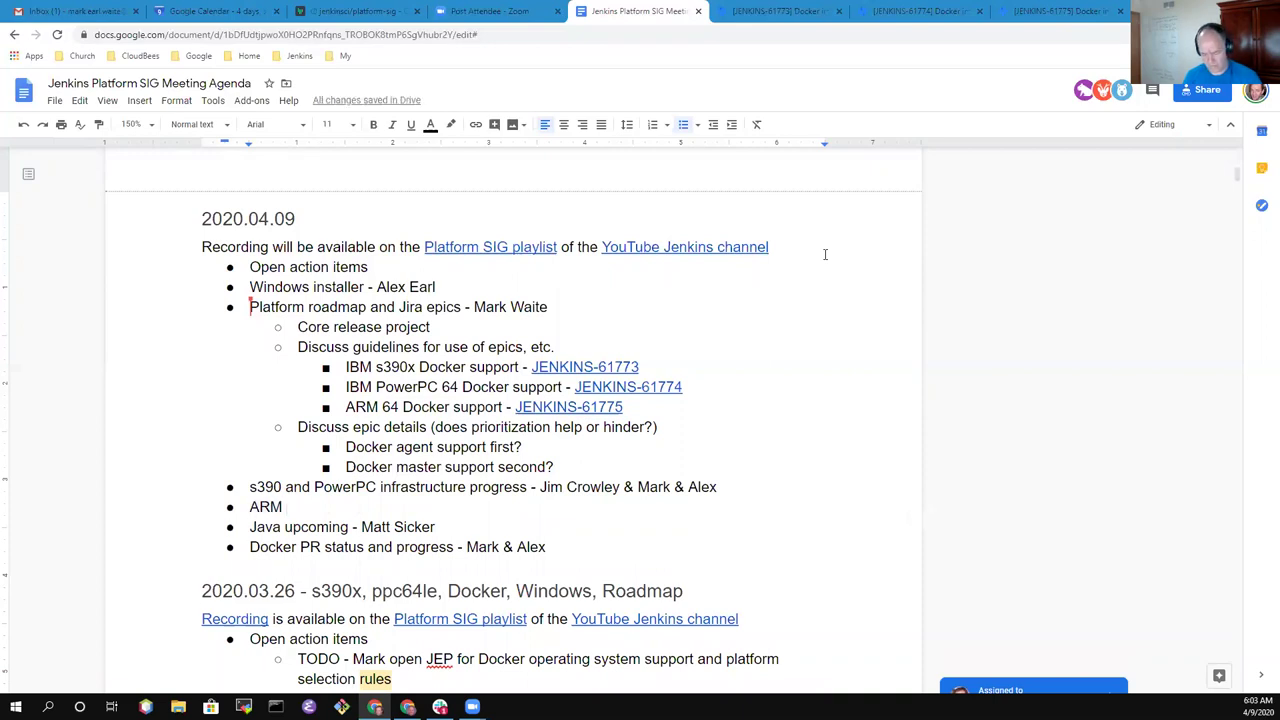
pyautogui.write('64 ')
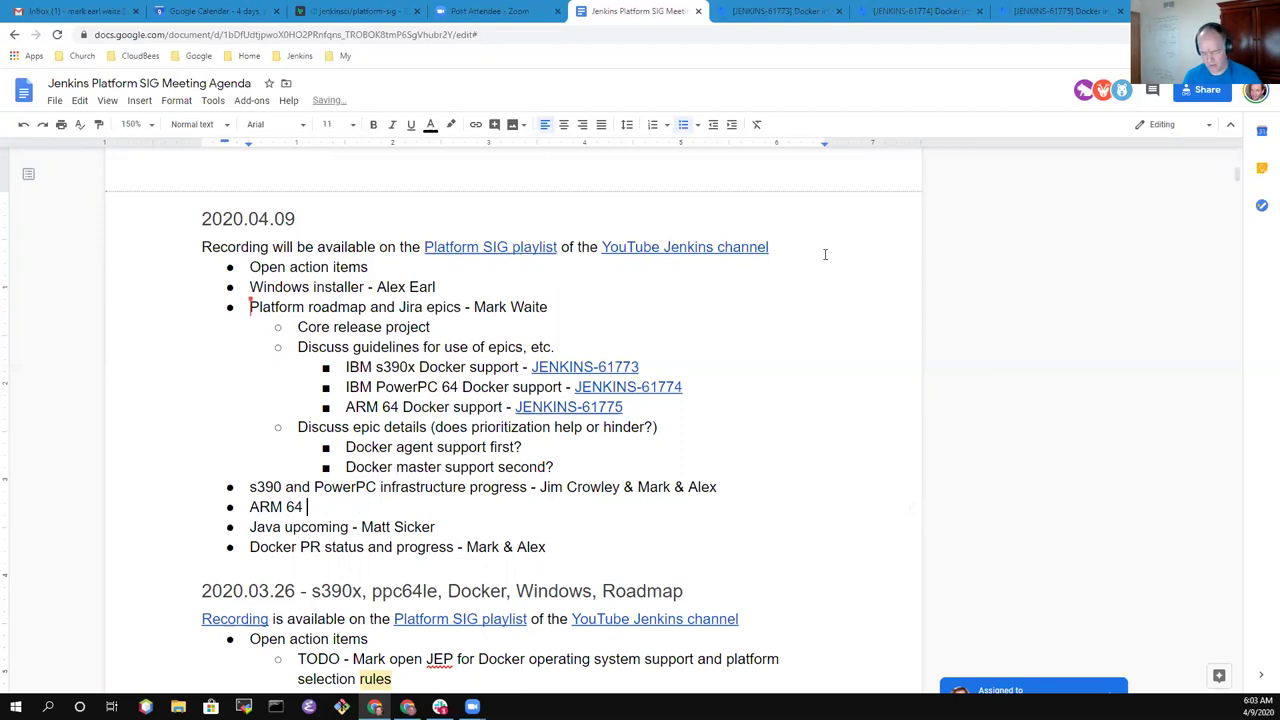
pyautogui.write('status')
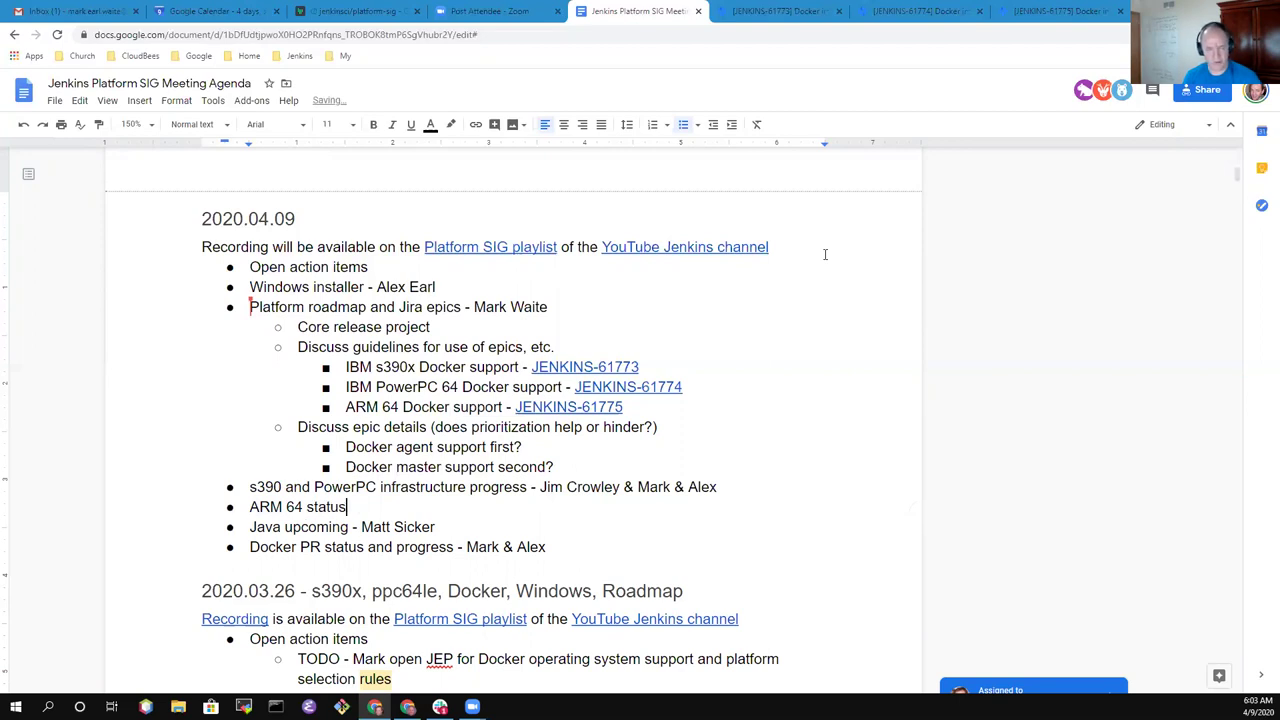
pyautogui.write(' report')
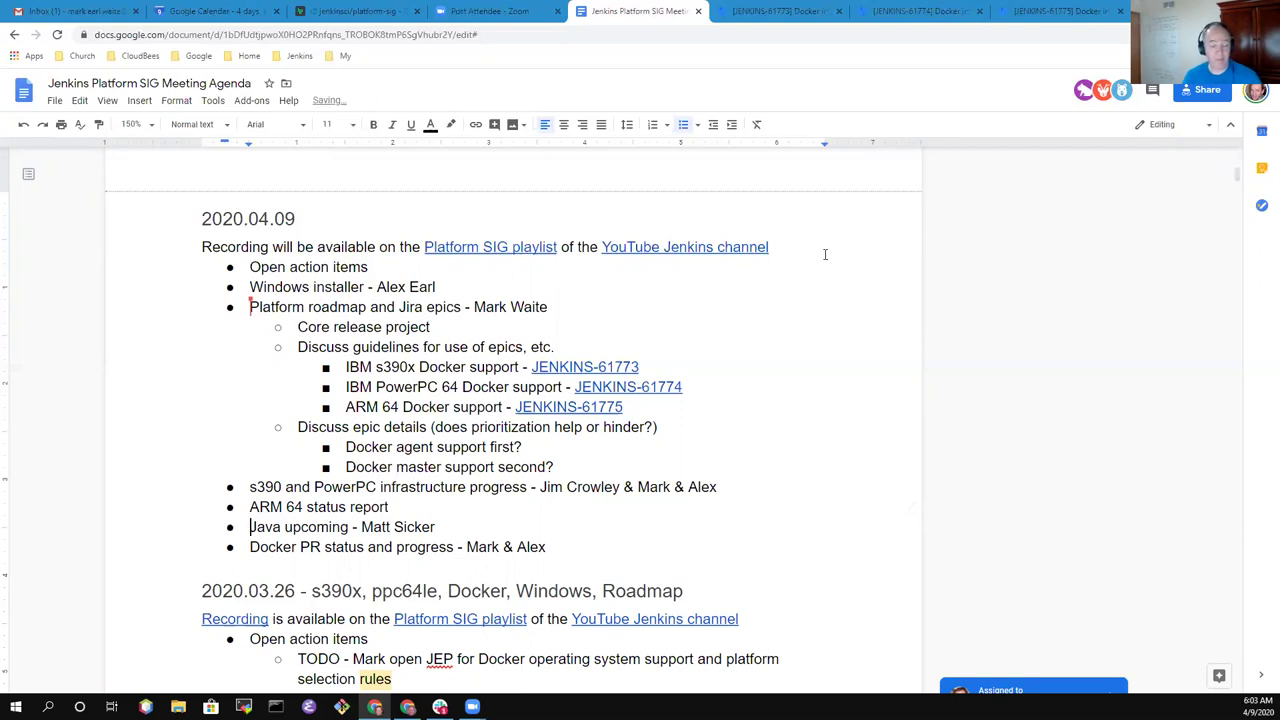
# - Review the Java upcoming and Docker PR status and progress lines
pyautogui.hotkey('shift', 'End')
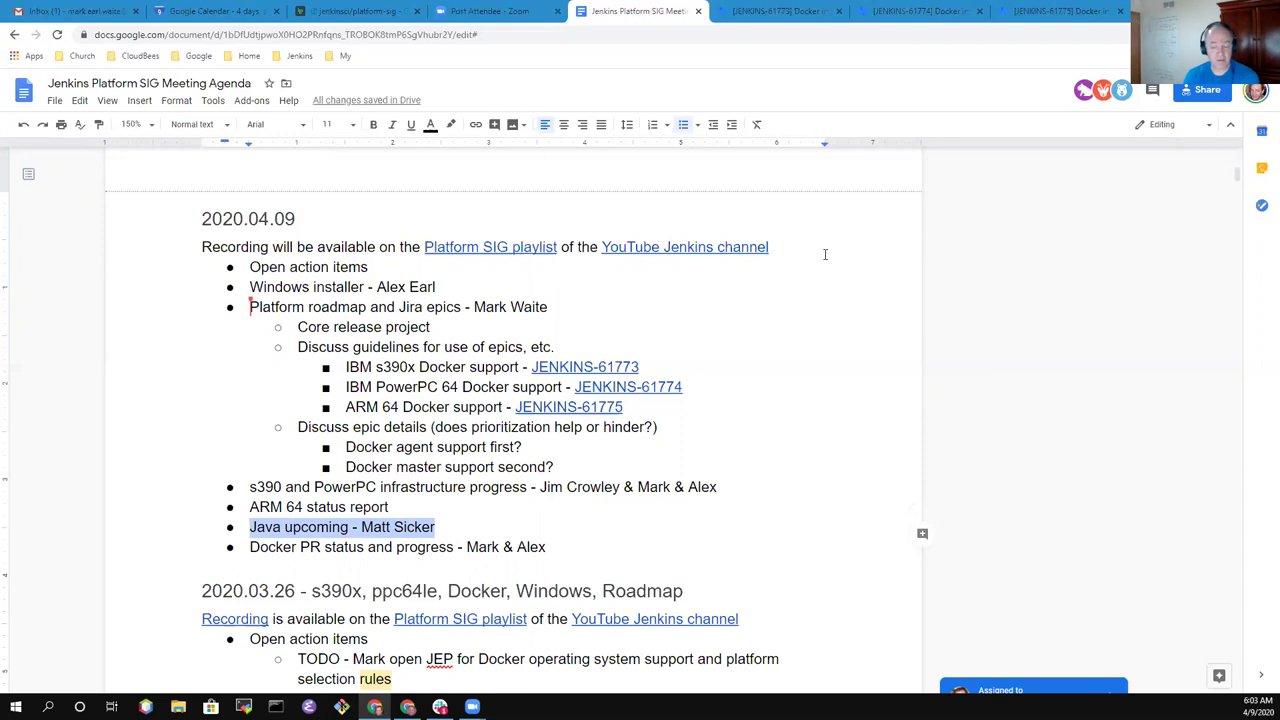
pyautogui.press('Down')
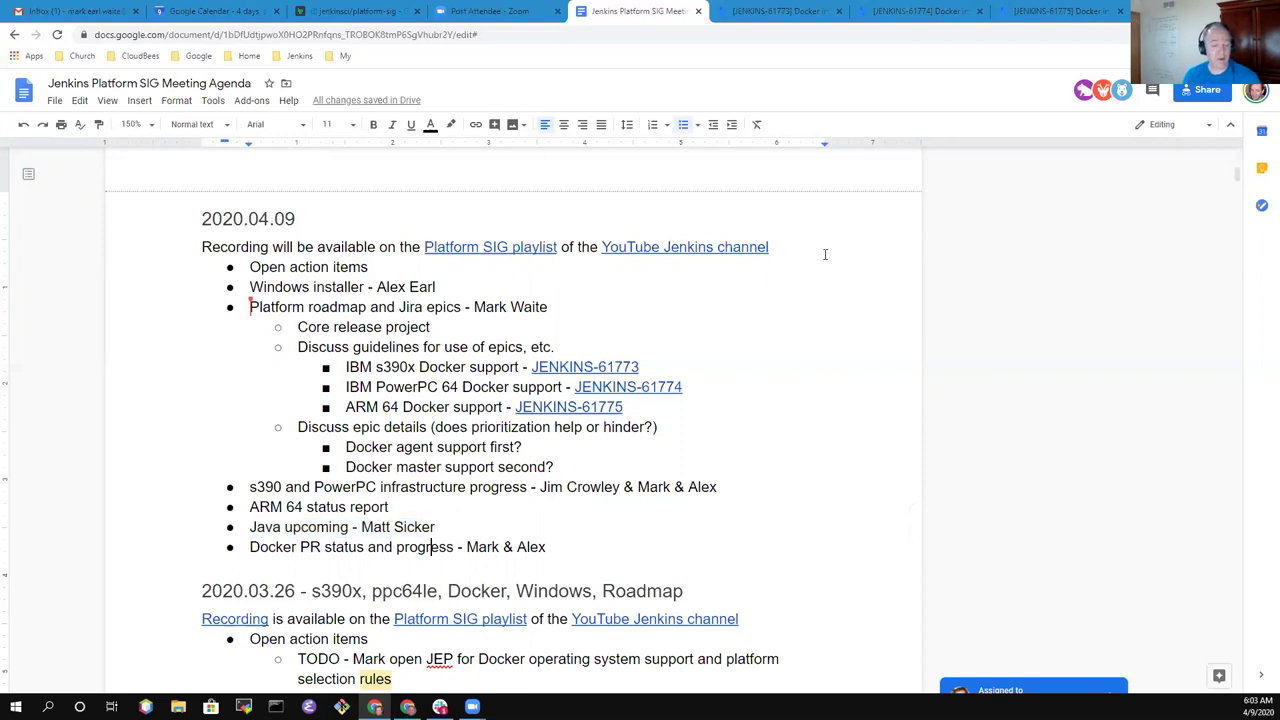
pyautogui.press('End')
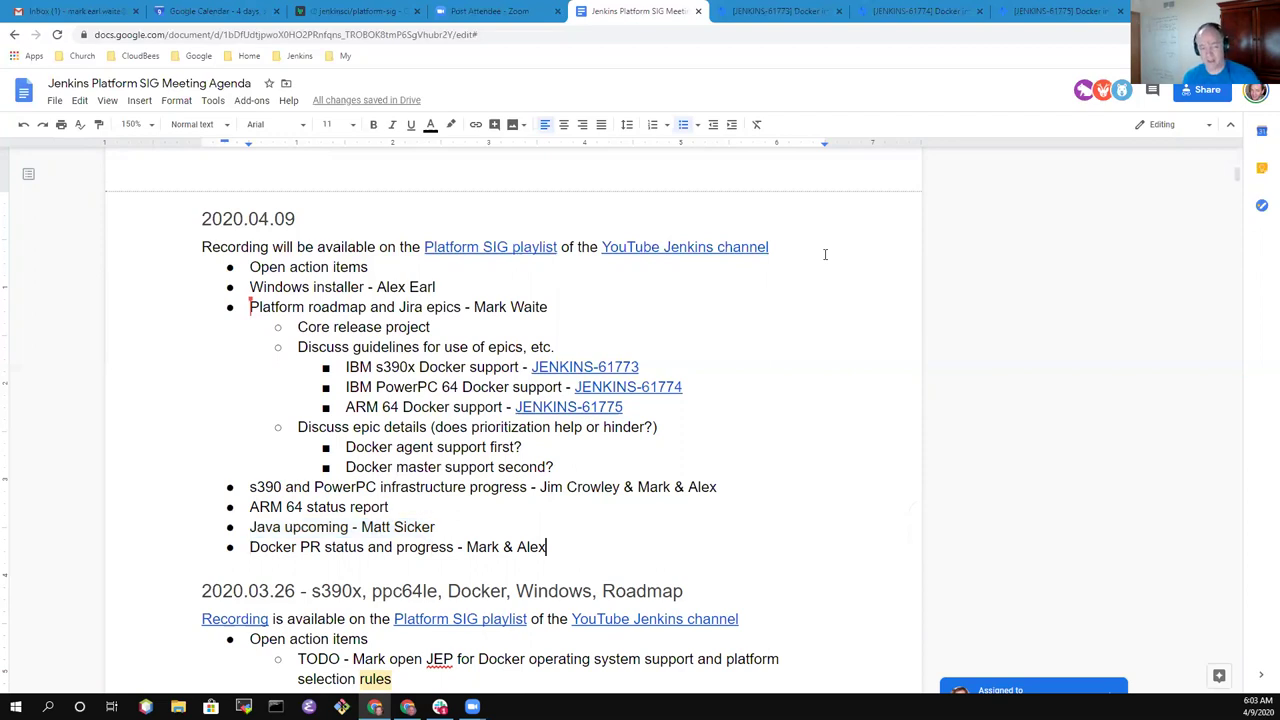
pyautogui.press('Home')
pyautogui.hotkey('shift', 'End')
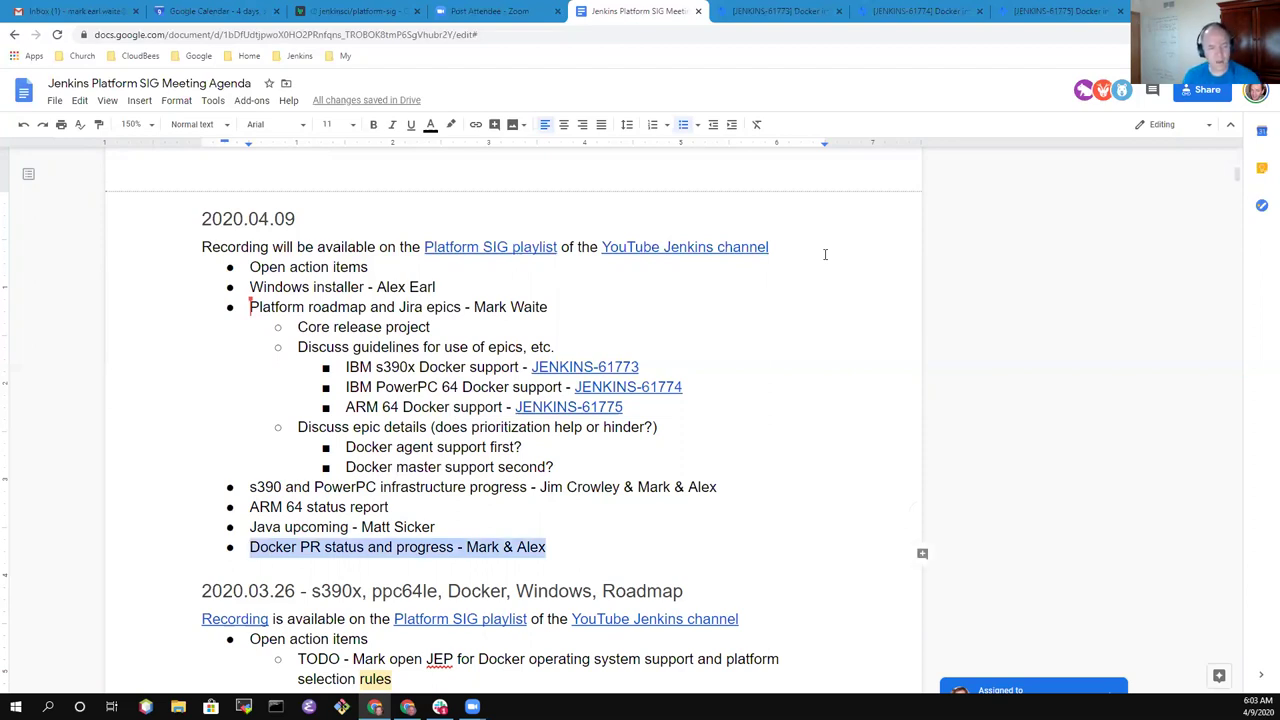
pyautogui.press('Up')
pyautogui.press('Up')
pyautogui.press('Down')
pyautogui.press('Down')
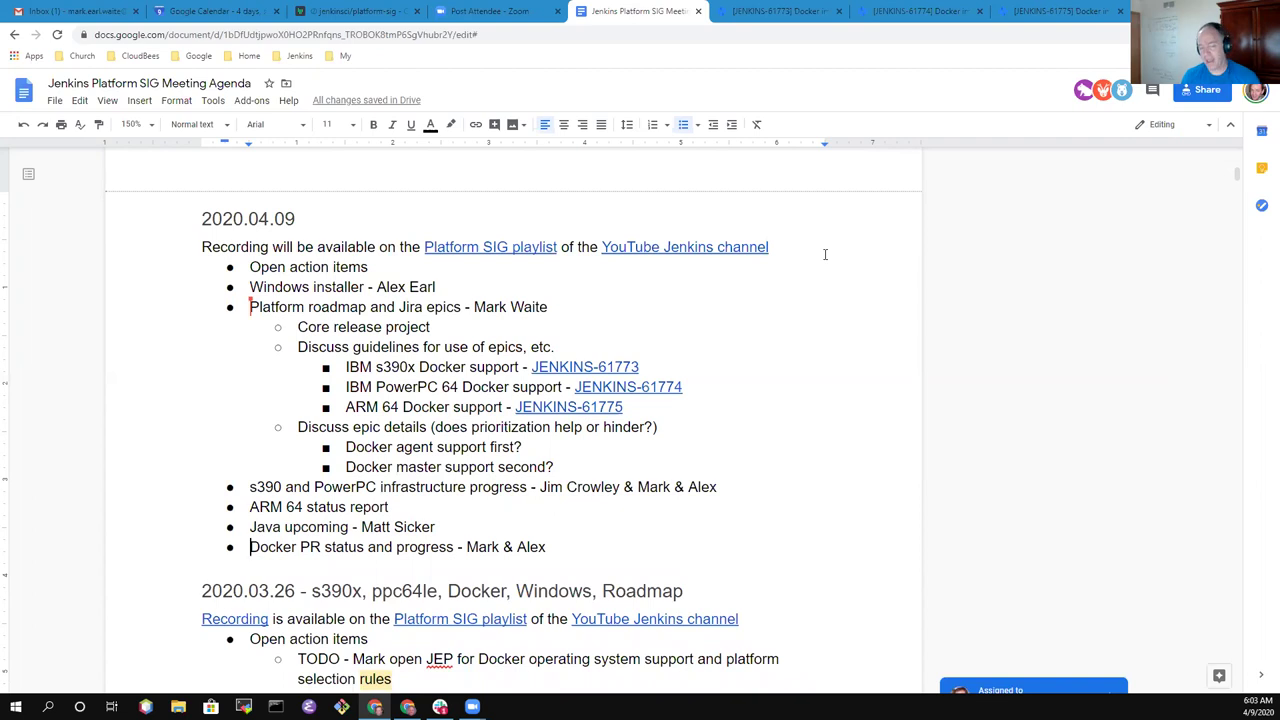
pyautogui.press('Down')
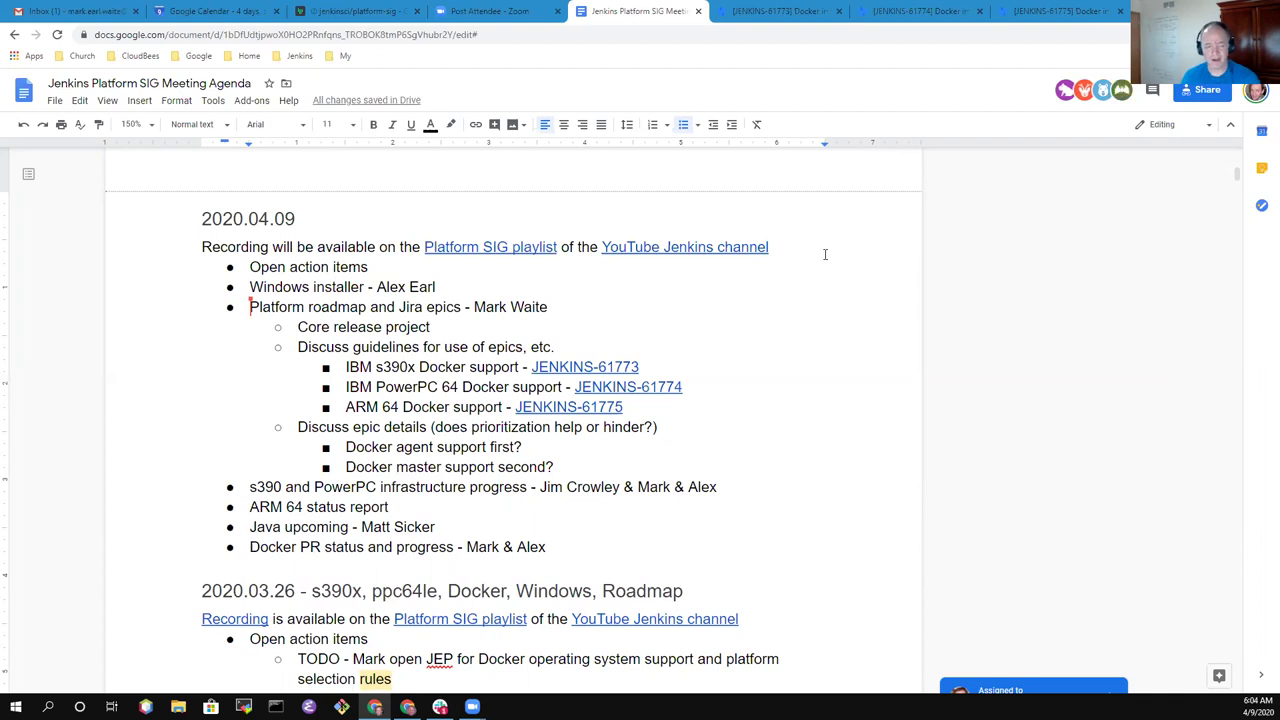
pyautogui.press('Up')
pyautogui.press('Up')
pyautogui.press('Up')
pyautogui.press('Up')
pyautogui.press('Up')
pyautogui.press('Up')
pyautogui.press('Up')
pyautogui.press('Up')
pyautogui.press('Up')
pyautogui.press('Up')
pyautogui.press('Up')
pyautogui.press('Up')
pyautogui.press('Up')
pyautogui.press('Up')
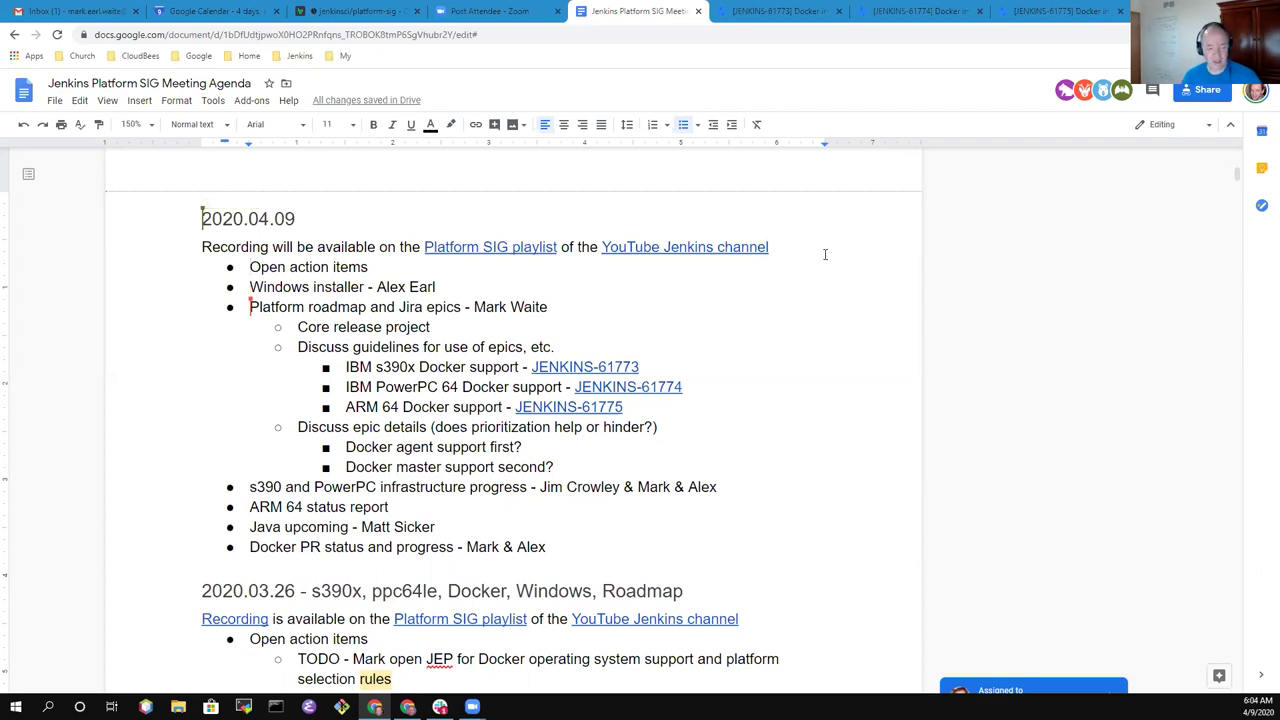
# - Select the 2020.03.26 TODO items through the Jenkinsfile item, excluding GSoC, then return to Open action items
pyautogui.press('Down')
pyautogui.press('Down')
pyautogui.press('Down')
pyautogui.press('Down')
pyautogui.press('Down')
pyautogui.press('Down')
pyautogui.press('Down')
pyautogui.press('Down')
pyautogui.press('Down')
pyautogui.press('Down')
pyautogui.press('Down')
pyautogui.press('Down')
pyautogui.press('Down')
pyautogui.press('Down')
pyautogui.press('Down')
pyautogui.press('Down')
pyautogui.press('Down')
pyautogui.press('Down')
pyautogui.press('Down')
pyautogui.press('Down')
pyautogui.press('End')
pyautogui.click(477, 462)
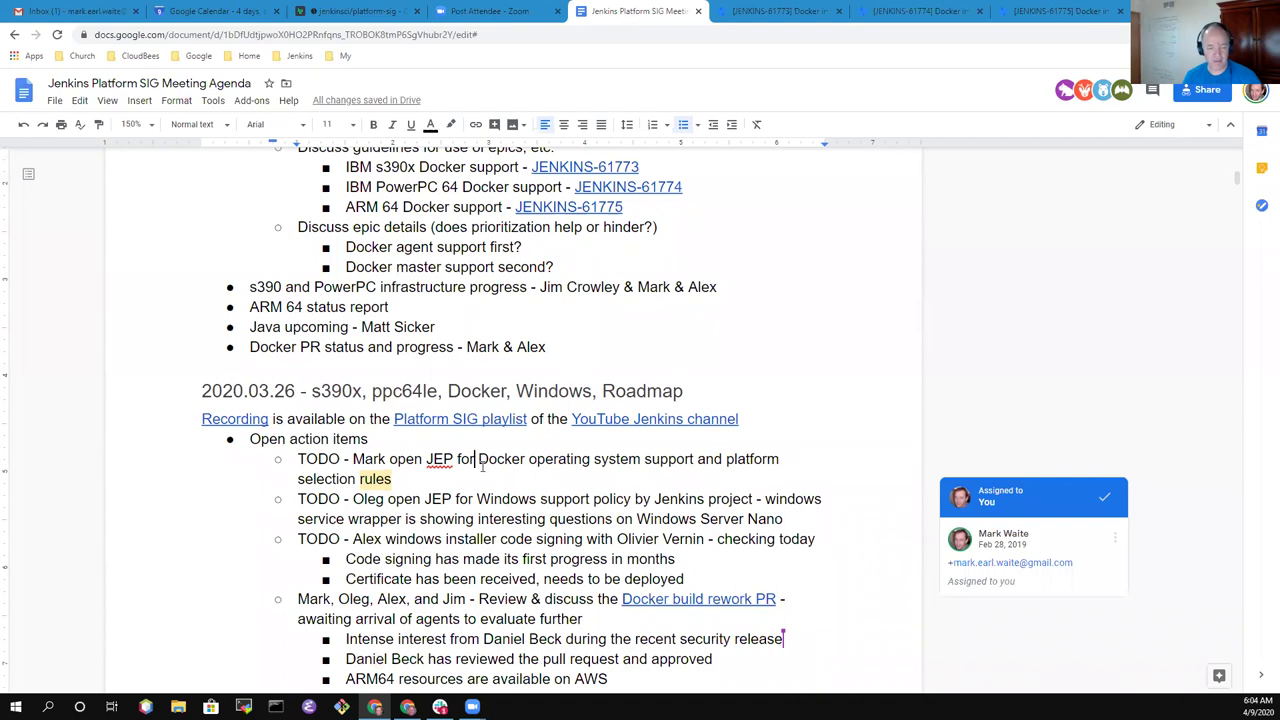
pyautogui.hotkey('shift', 'Down')
pyautogui.hotkey('shift', 'Down')
pyautogui.hotkey('shift', 'Down')
pyautogui.hotkey('shift', 'Down')
pyautogui.hotkey('shift', 'Down')
pyautogui.hotkey('shift', 'Down')
pyautogui.hotkey('shift', 'Down')
pyautogui.hotkey('shift', 'Down')
pyautogui.hotkey('shift', 'Down')
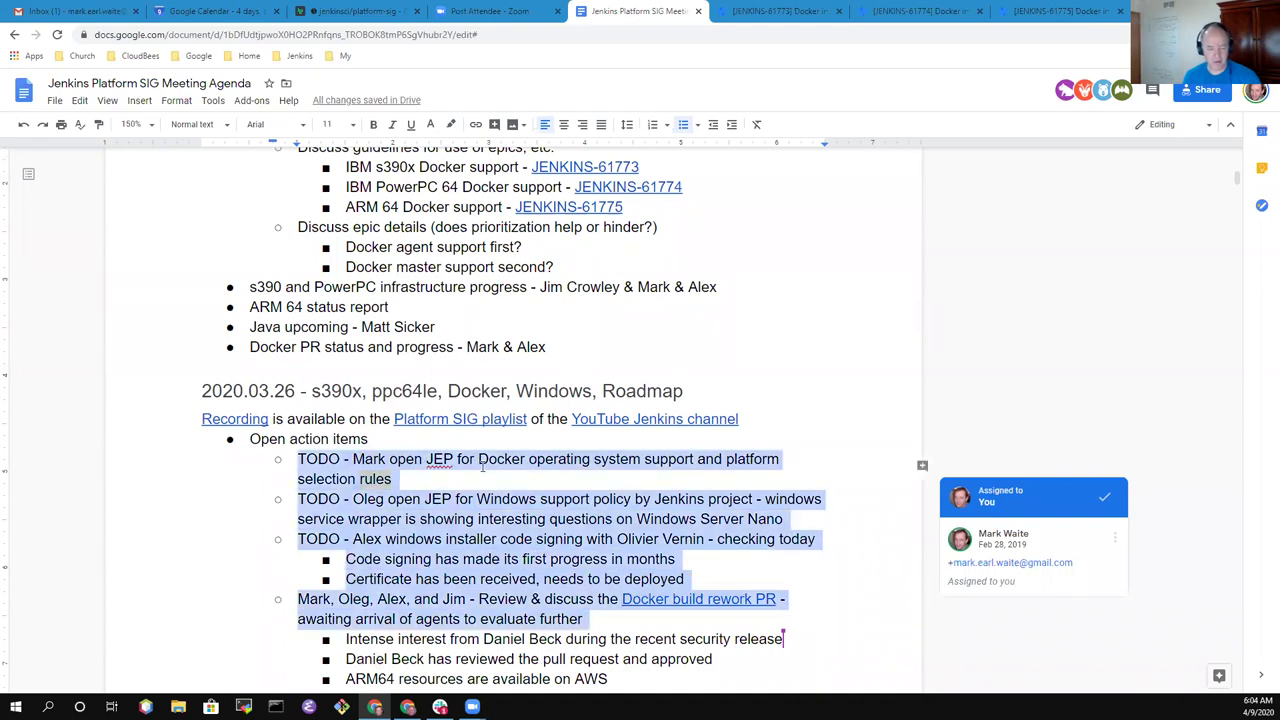
pyautogui.hotkey('shift', 'Down')
pyautogui.hotkey('shift', 'Down')
pyautogui.hotkey('shift', 'Down')
pyautogui.hotkey('shift', 'Down')
pyautogui.hotkey('shift', 'Down')
pyautogui.hotkey('shift', 'Down')
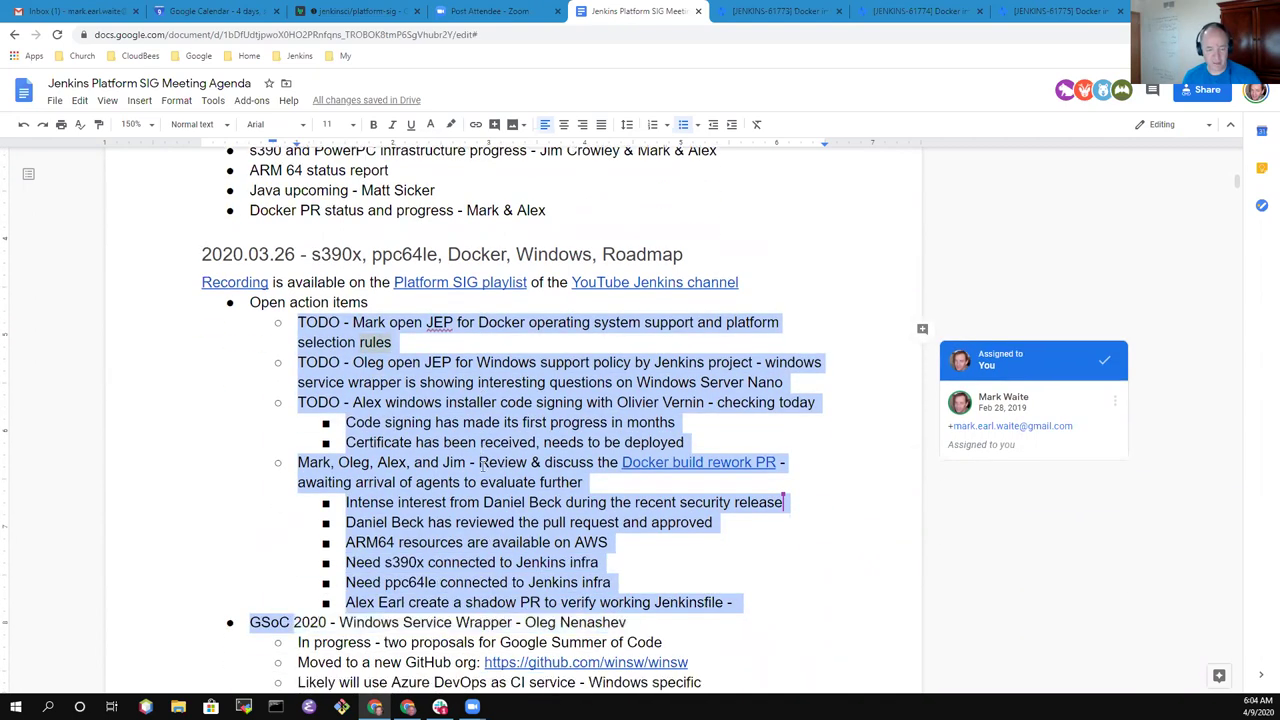
pyautogui.hotkey('shift', 'Left')
pyautogui.hotkey('shift', 'Left')
pyautogui.hotkey('shift', 'Left')
pyautogui.hotkey('shift', 'Left')
pyautogui.hotkey('shift', 'Left')
pyautogui.hotkey('ctrl', 'c')
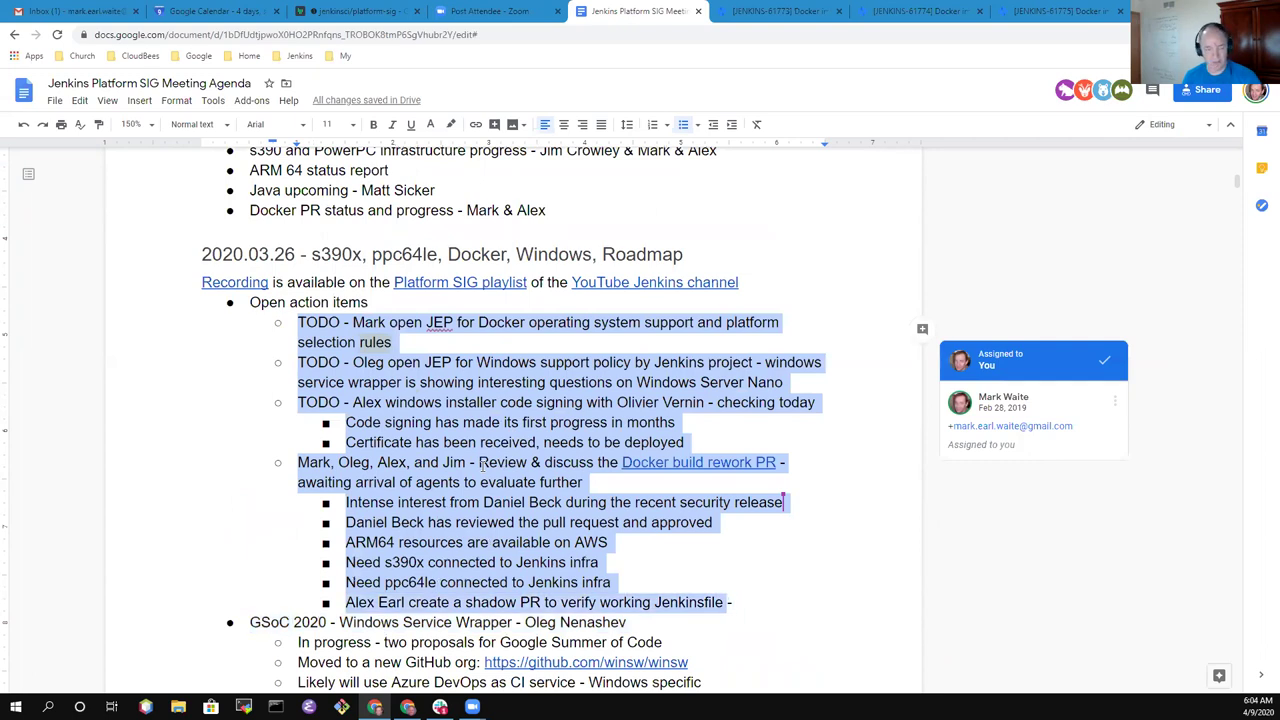
pyautogui.press('Up')
pyautogui.press('Up')
pyautogui.press('Up')
pyautogui.press('Up')
pyautogui.press('Up')
pyautogui.press('Up')
pyautogui.press('Up')
pyautogui.press('Up')
pyautogui.press('Up')
pyautogui.press('Up')
pyautogui.press('Up')
pyautogui.press('Up')
pyautogui.press('Up')
pyautogui.press('Up')
pyautogui.press('Up')
pyautogui.press('Up')
pyautogui.press('Up')
pyautogui.press('Up')
pyautogui.press('Up')
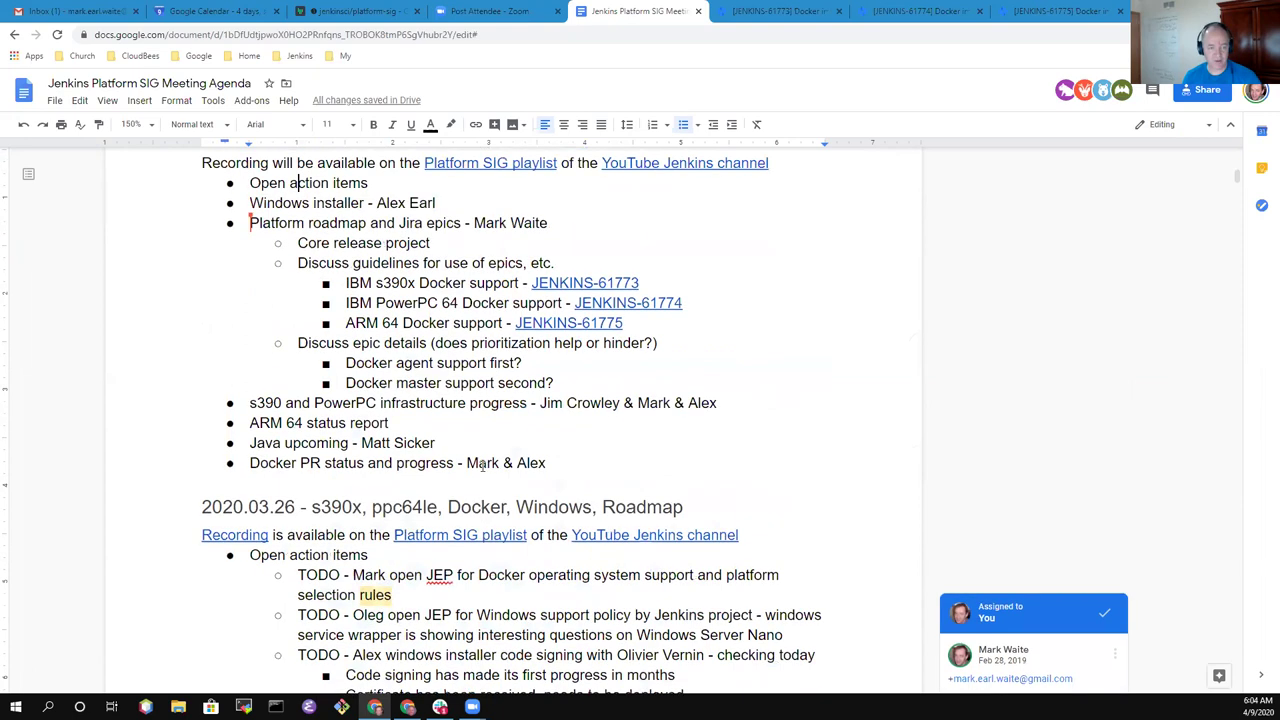
# - Paste the copied 03.26 TODO items under Open action items
pyautogui.press('Return')
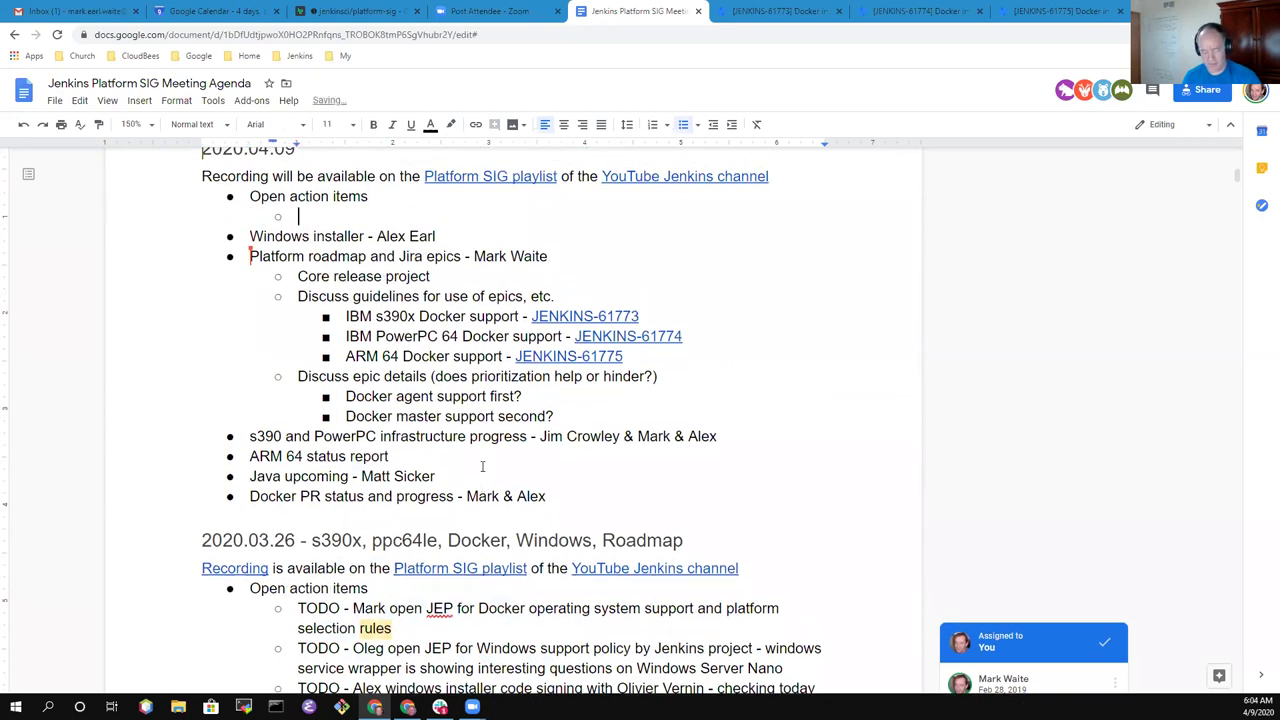
pyautogui.hotkey('ctrl', 'v')
pyautogui.press('Up')
pyautogui.press('Up')
pyautogui.press('Up')
pyautogui.press('End')
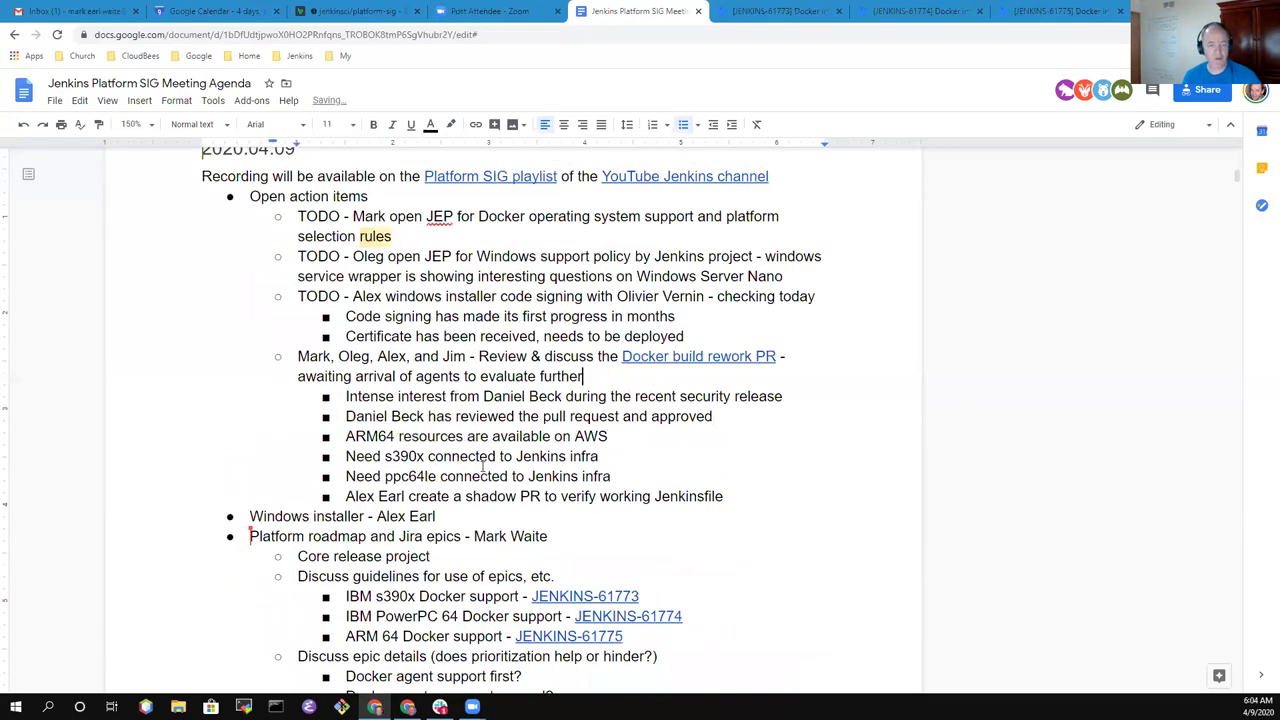
pyautogui.press('Up')
pyautogui.press('Down')
pyautogui.press('Down')
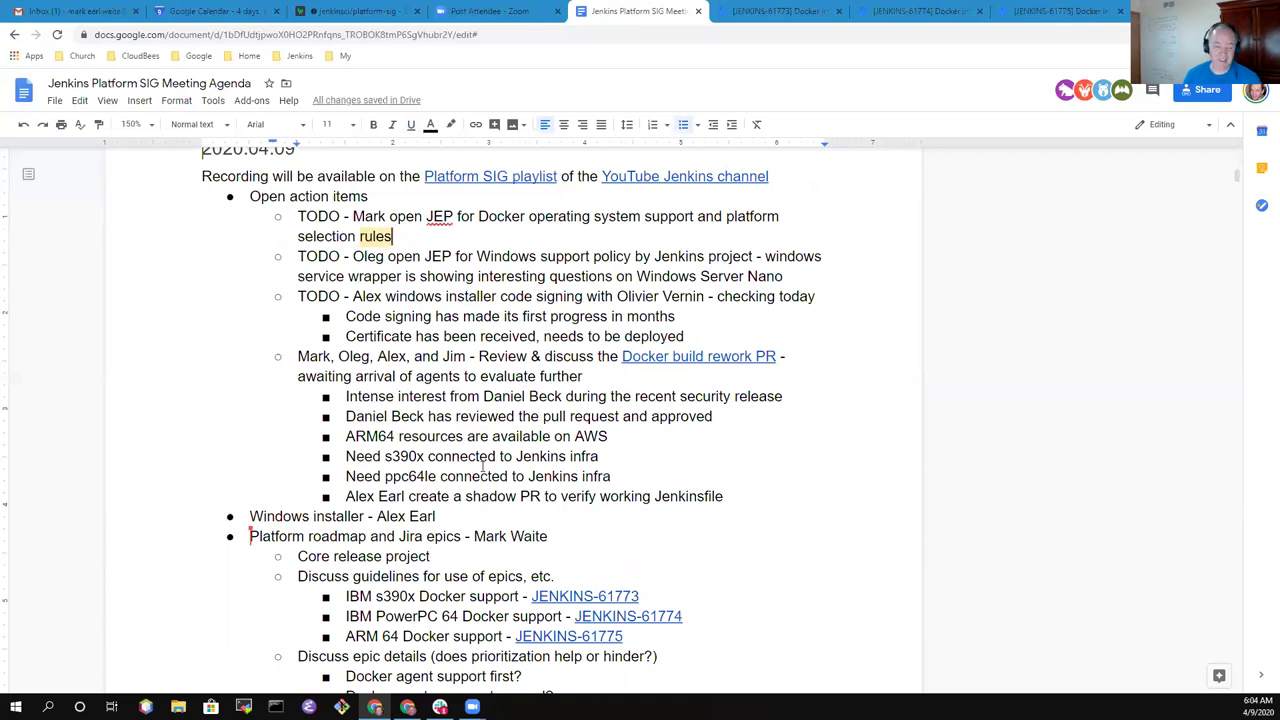
# - Replace the code-signing note with 'Working! Core release process is signing the installer, verification tests and build'
pyautogui.press('Up')
pyautogui.press('Home')
pyautogui.hotkey('ctrl', 'Right')
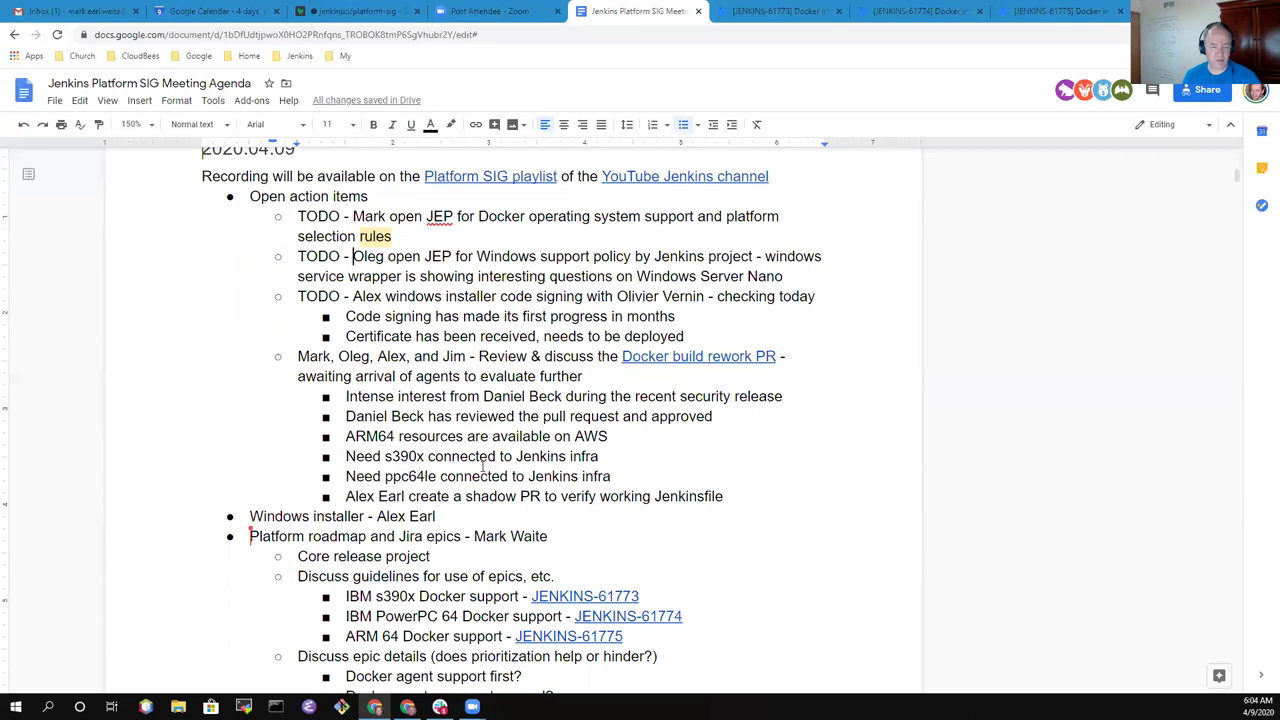
pyautogui.hotkey('ctrl', 'shift', 'Right')
pyautogui.hotkey('ctrl', 'shift', 'Right')
pyautogui.hotkey('ctrl', 'shift', 'Right')
pyautogui.hotkey('ctrl', 'shift', 'Right')
pyautogui.hotkey('ctrl', 'shift', 'Right')
pyautogui.hotkey('ctrl', 'shift', 'Right')
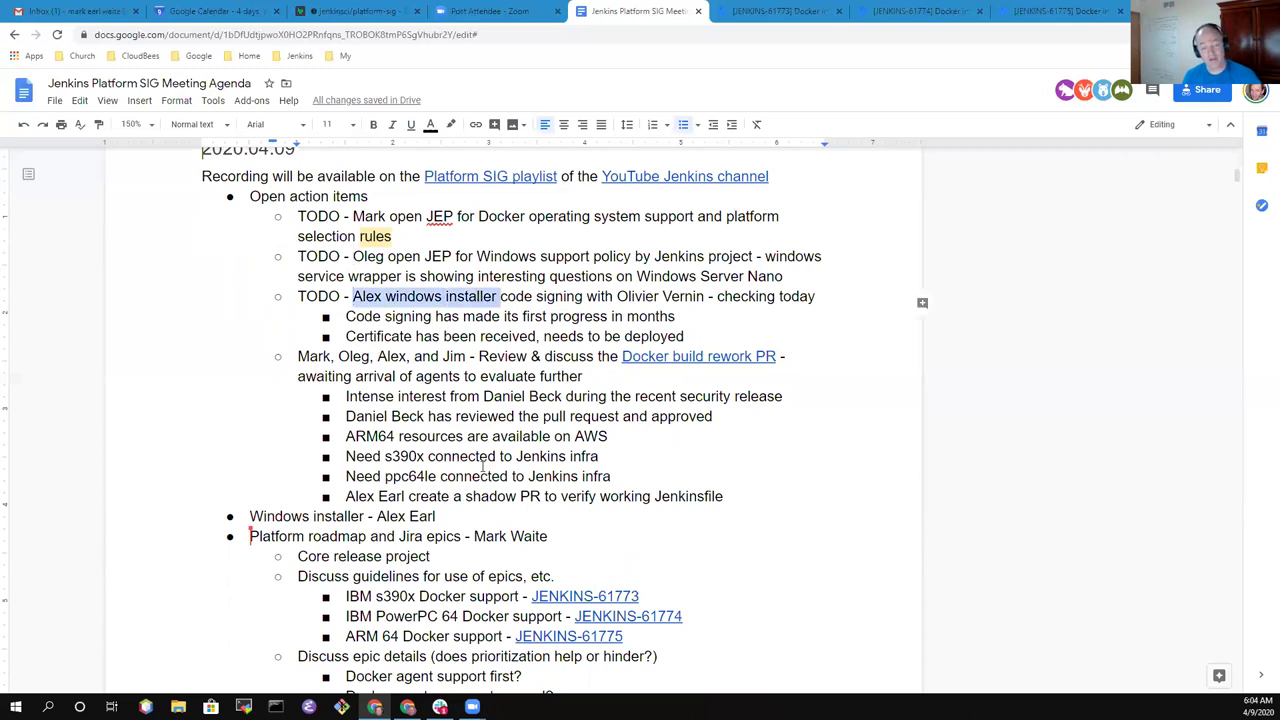
pyautogui.hotkey('ctrl', 'shift', 'Right')
pyautogui.hotkey('ctrl', 'shift', 'Right')
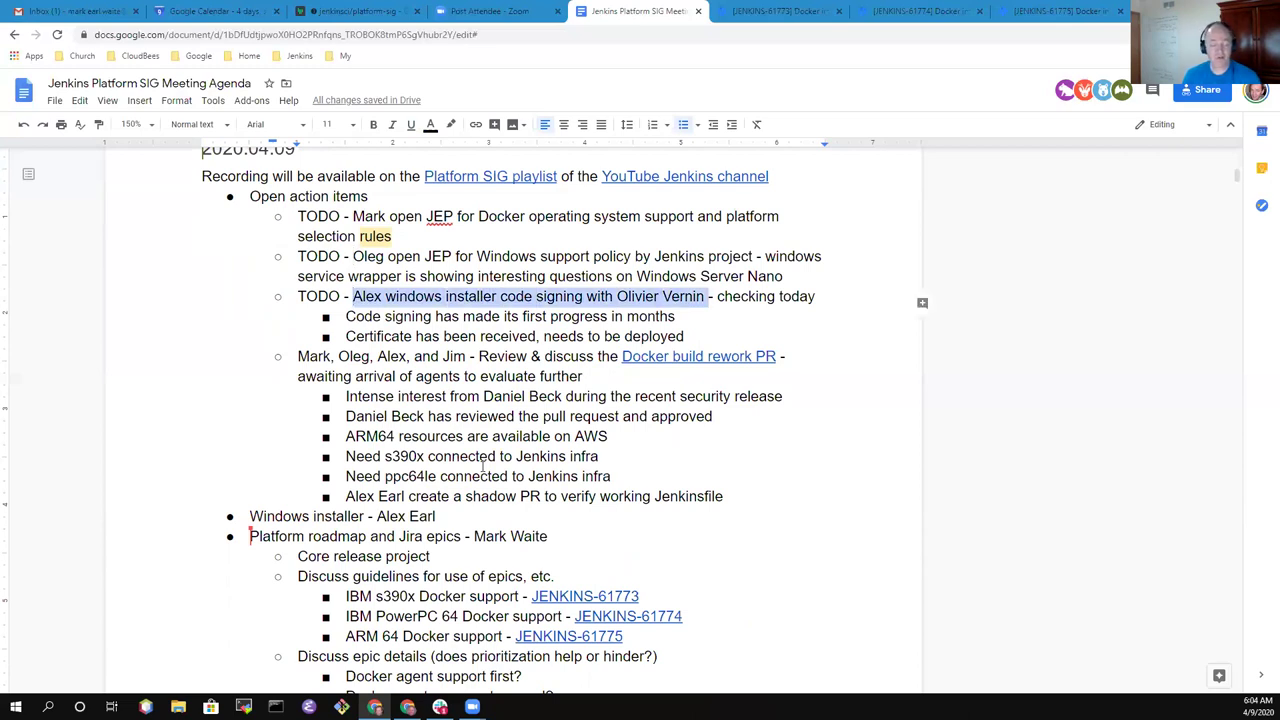
pyautogui.press('Down')
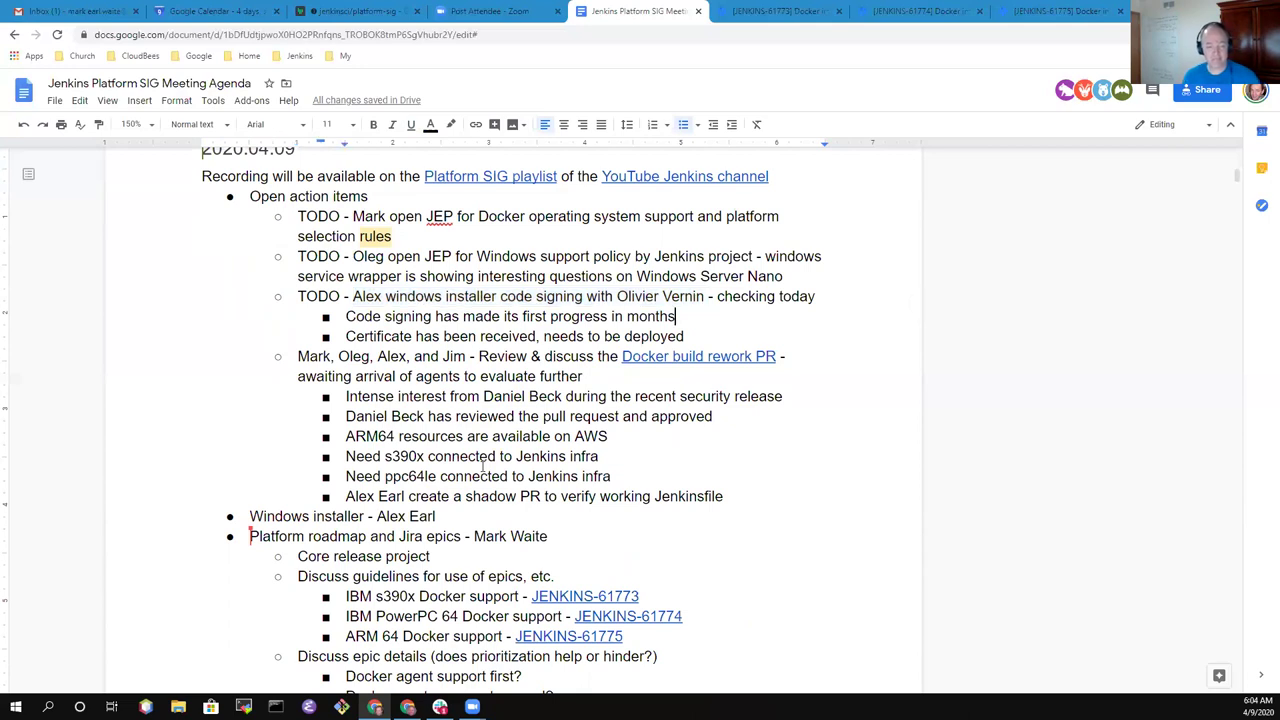
pyautogui.hotkey('shift', 'End')
pyautogui.write('W')
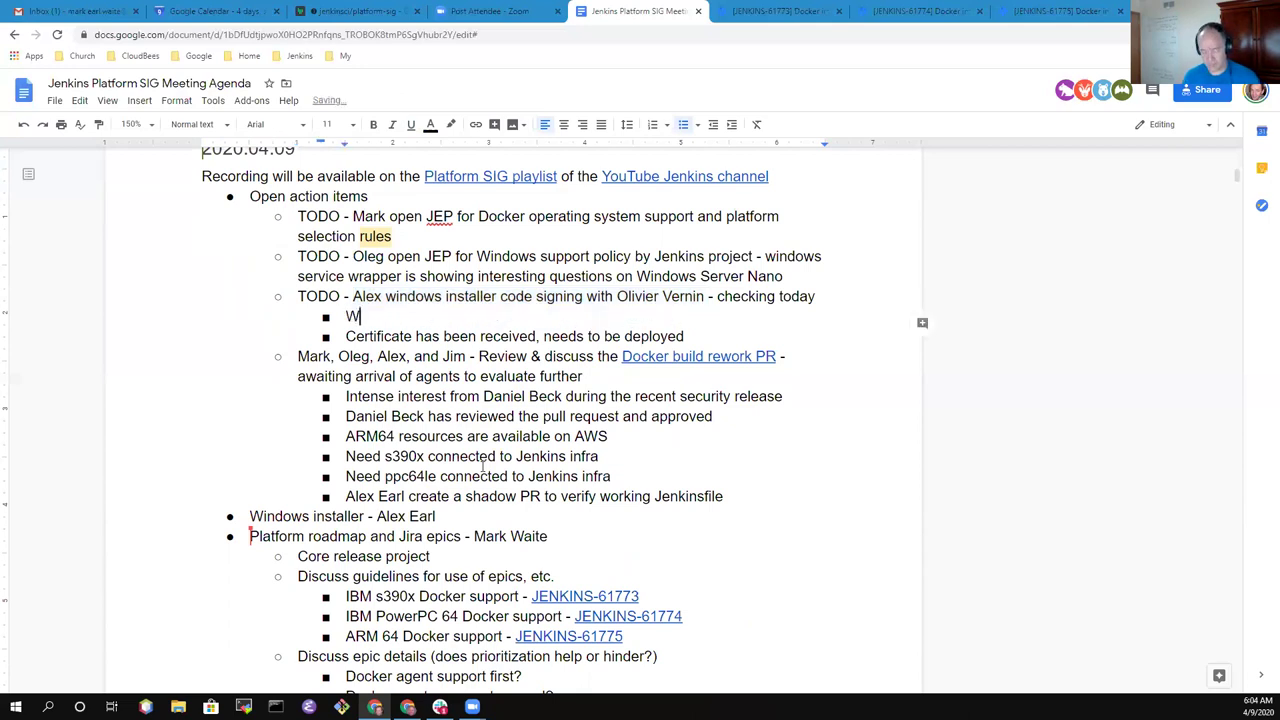
pyautogui.write('orking!  Core rele')
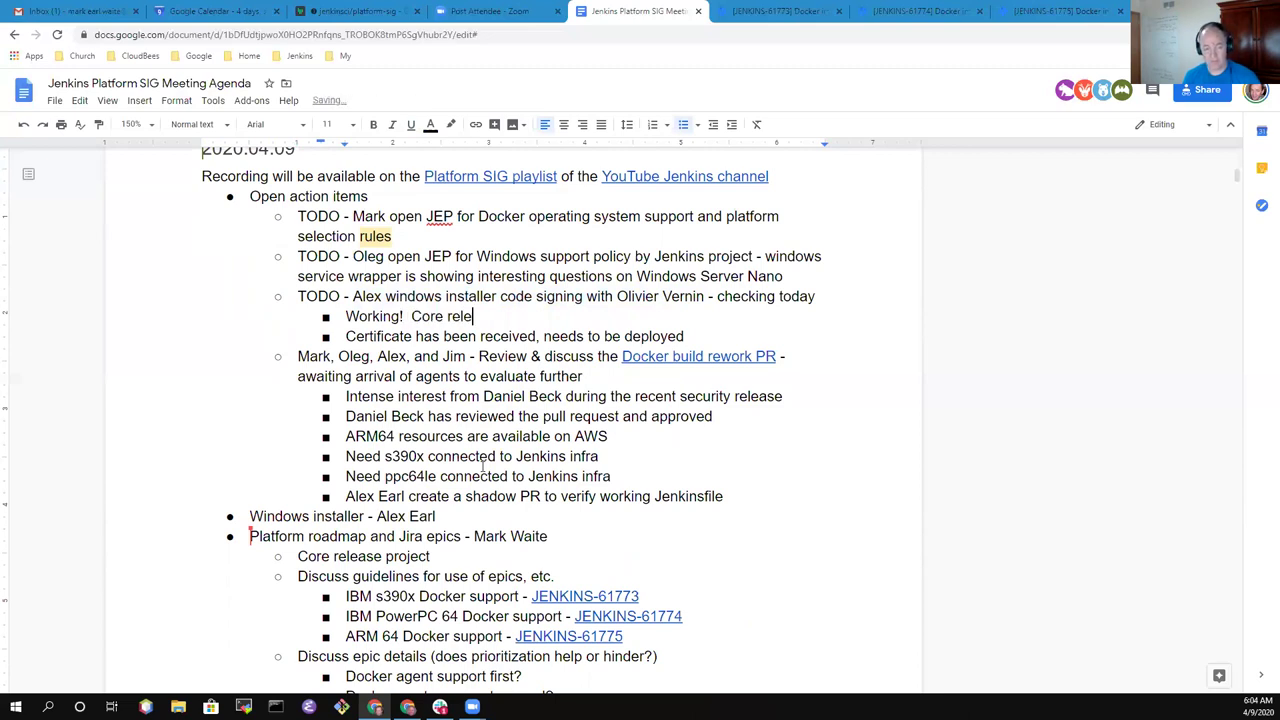
pyautogui.write('ase process ')
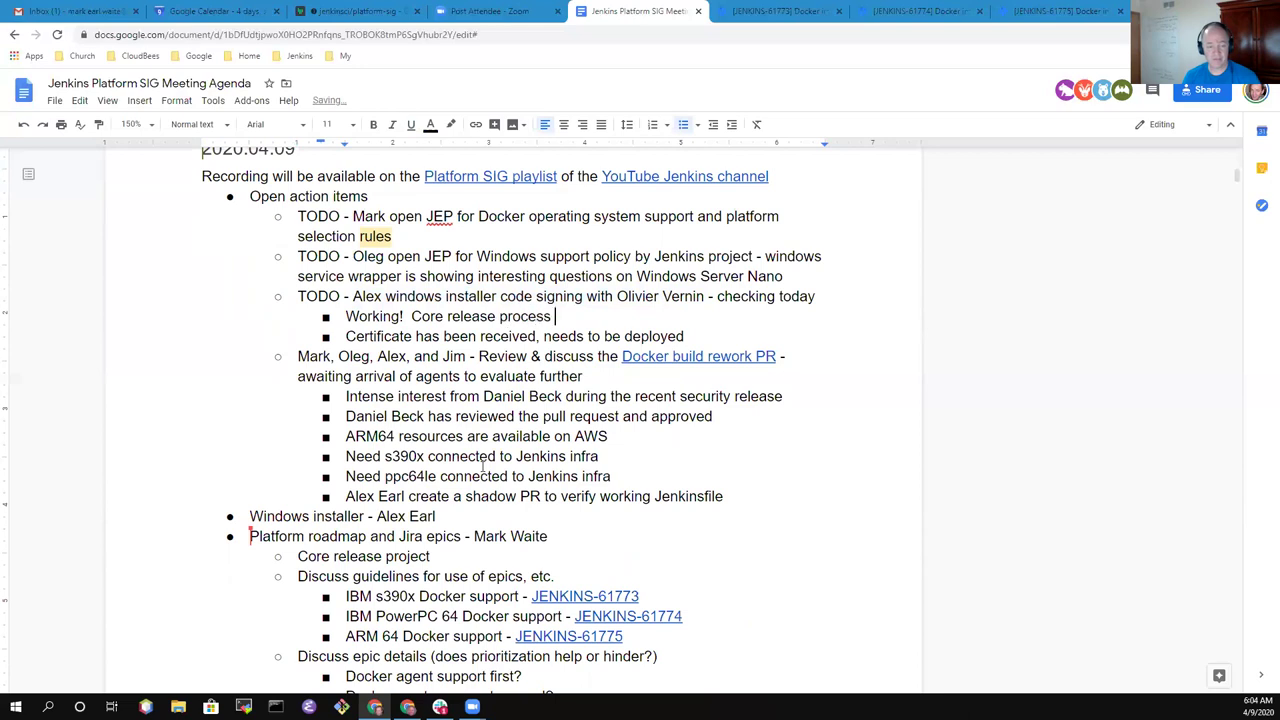
pyautogui.write('is signing the inst')
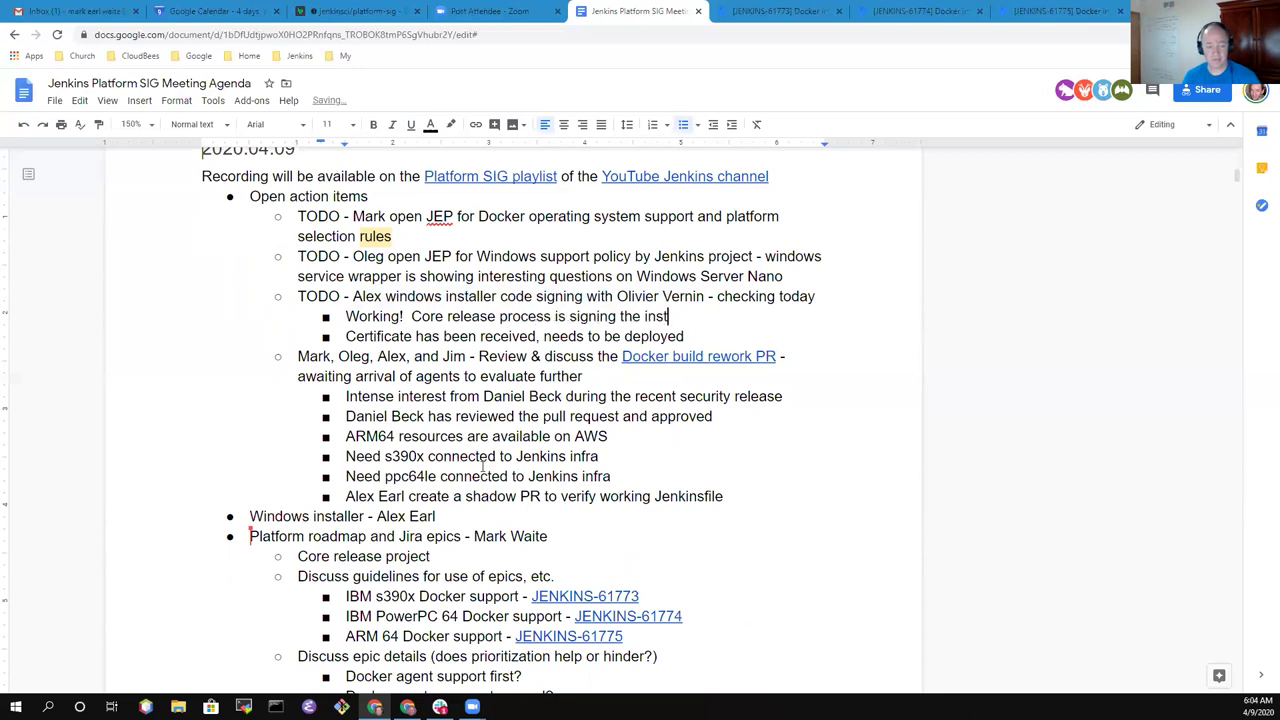
pyautogui.write('aller, verification tests and ')
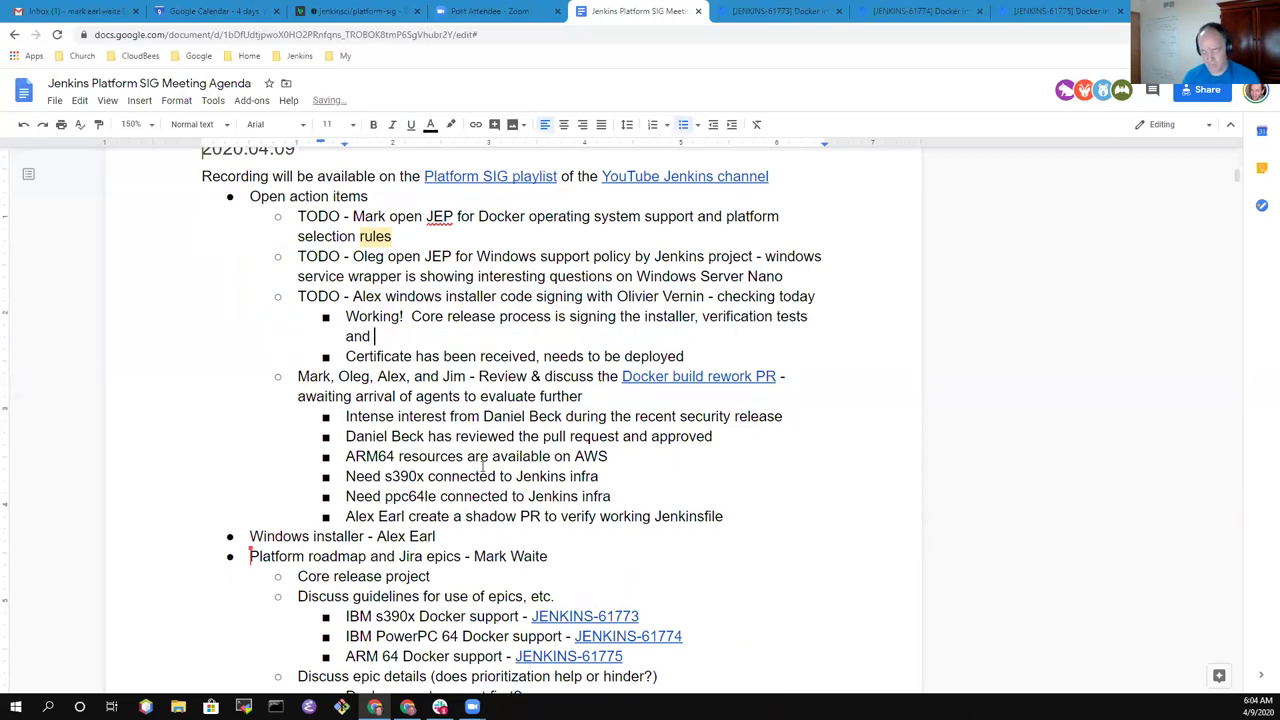
pyautogui.write('build step')
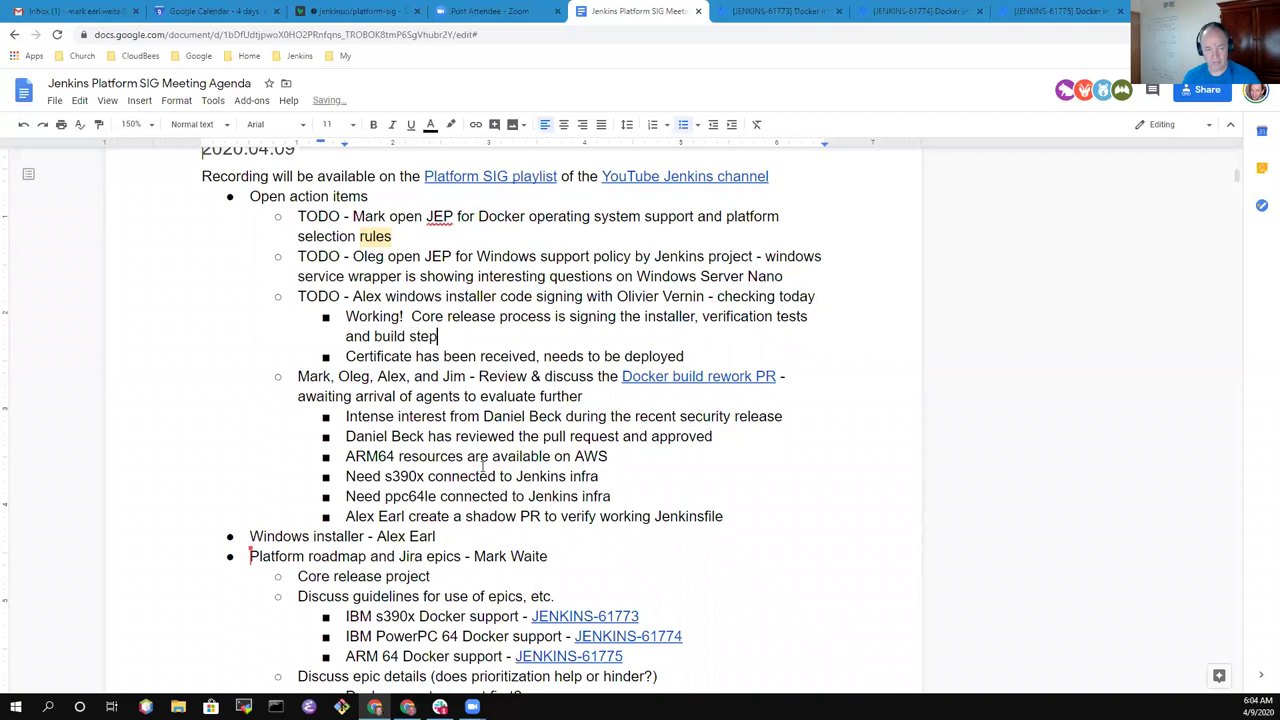
pyautogui.write('s in pt')
# - End the note with 'in progress' and delete the 'Certificate has been received' sub-bullet
pyautogui.press('BackSpace')
pyautogui.write('rogress')
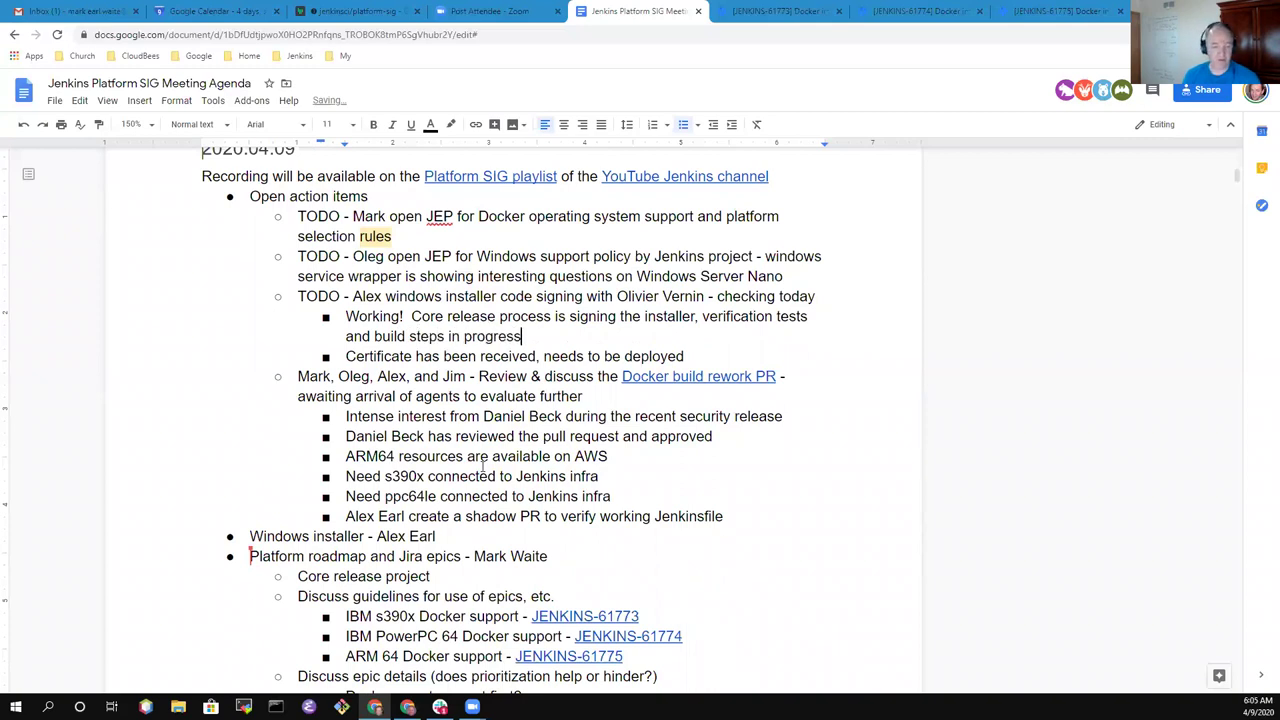
pyautogui.press('Down')
pyautogui.press('Home')
pyautogui.hotkey('shift', 'End')
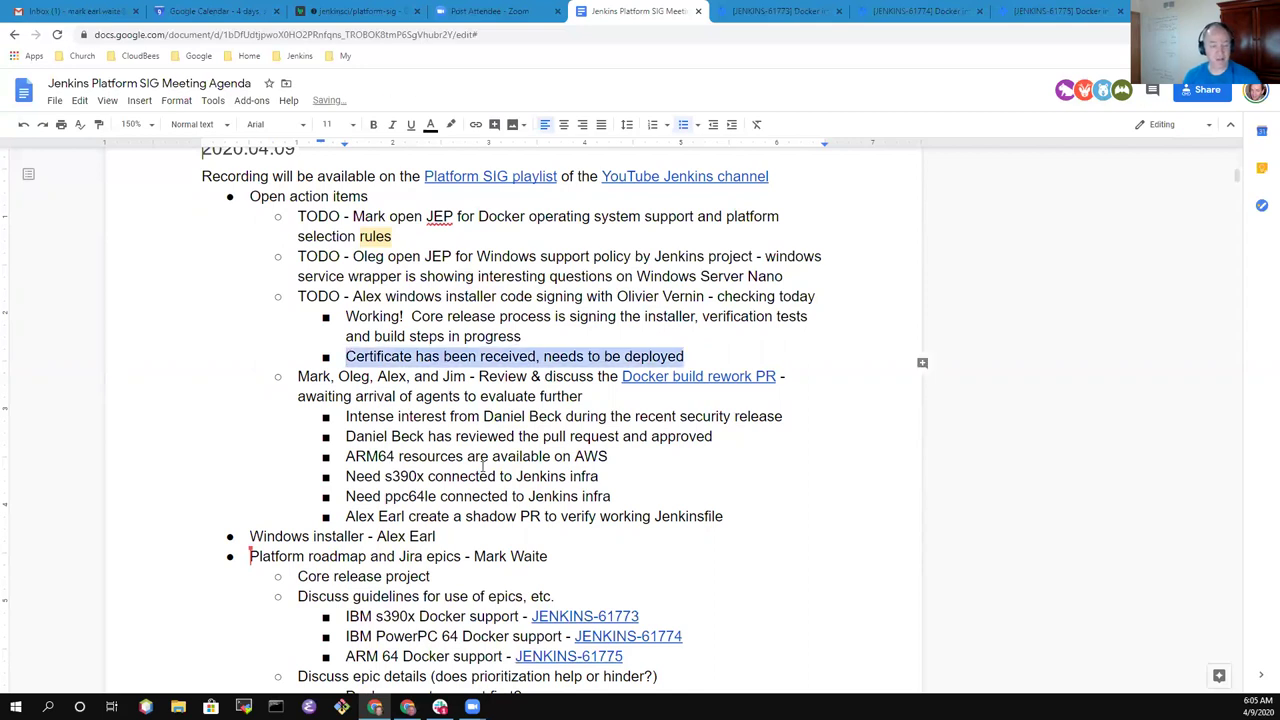
pyautogui.press('BackSpace')
pyautogui.press('BackSpace')
pyautogui.press('BackSpace')
pyautogui.press('BackSpace')
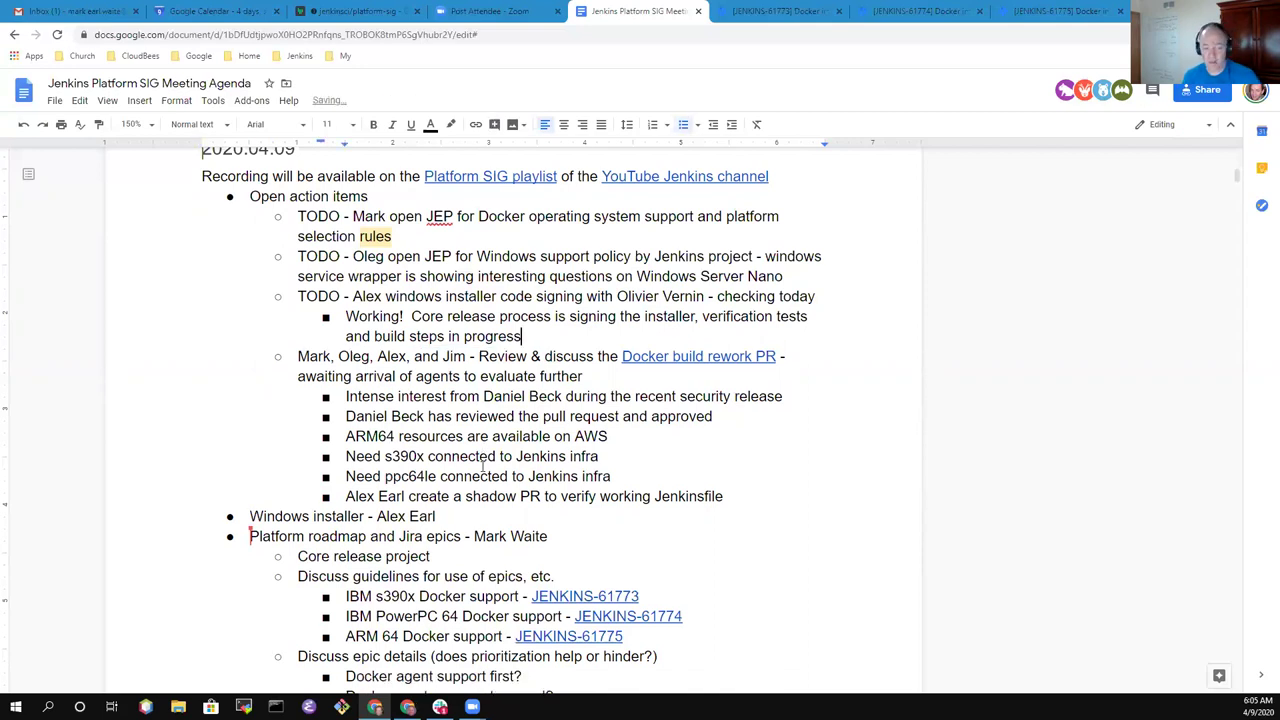
# - Change TODO to DONE on the Windows installer code-signing item
pyautogui.press('Up')
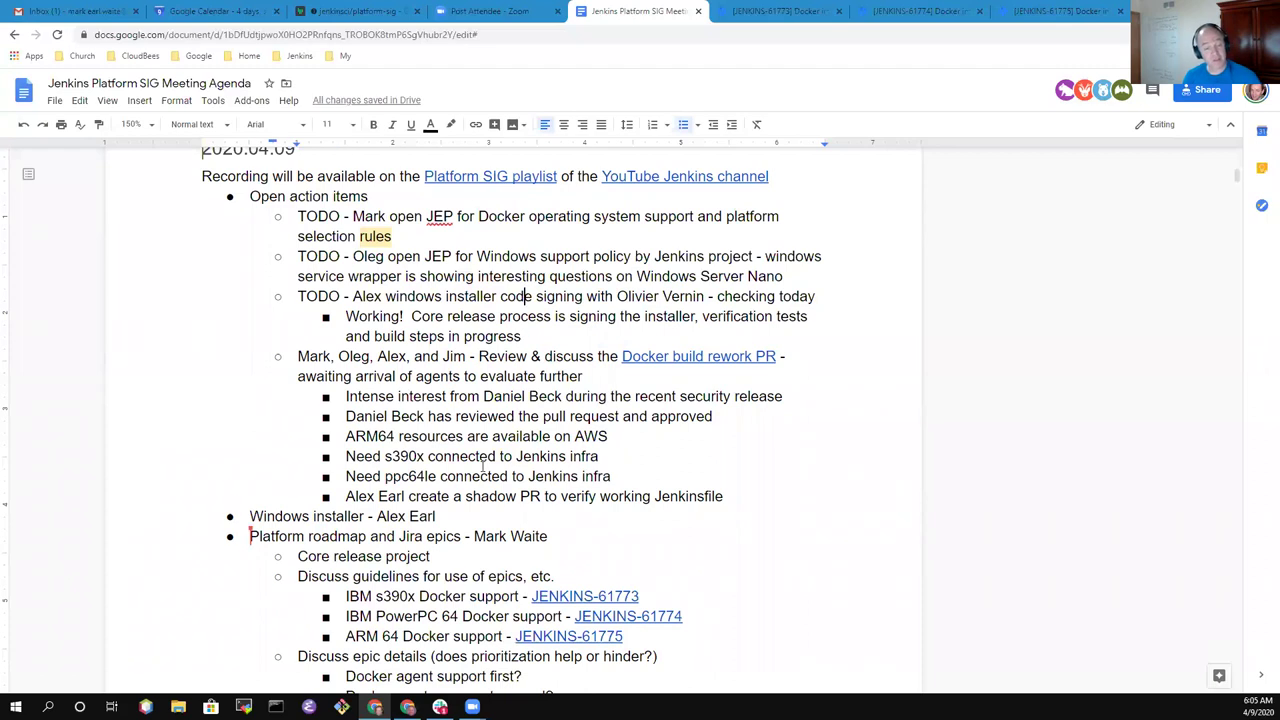
pyautogui.hotkey('ctrl', 'shift', 'Right')
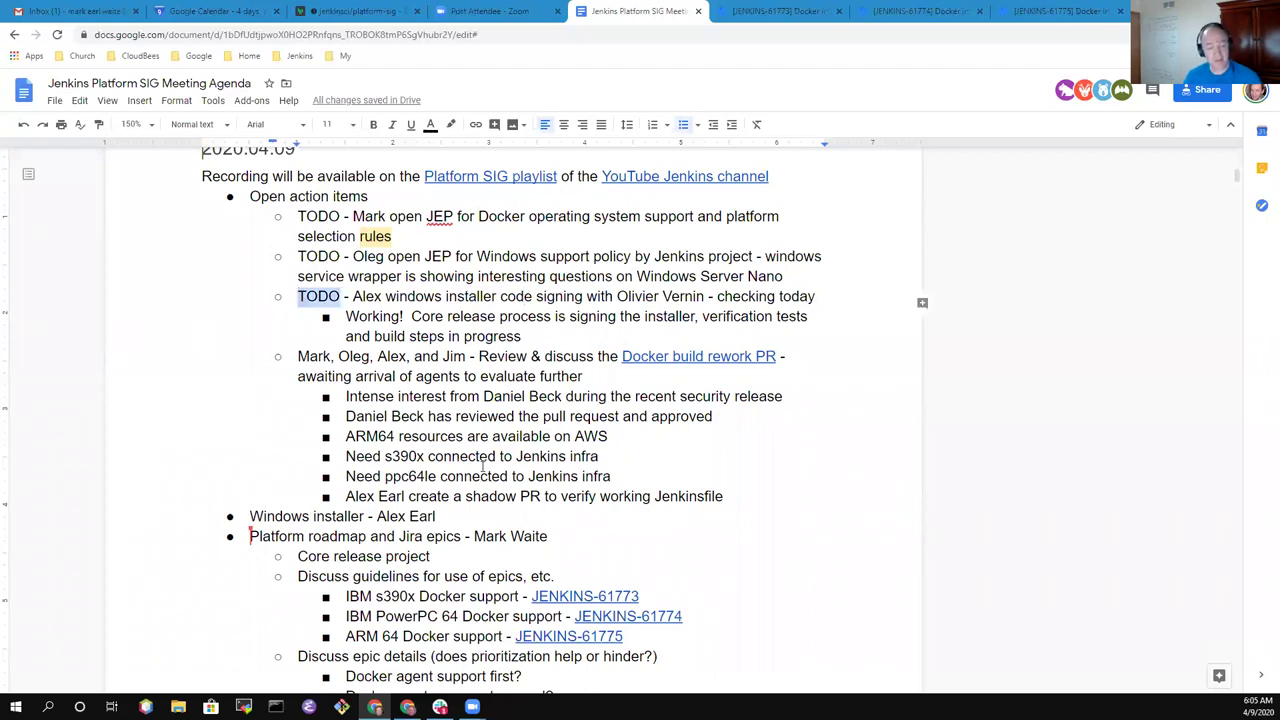
pyautogui.write('DONE')
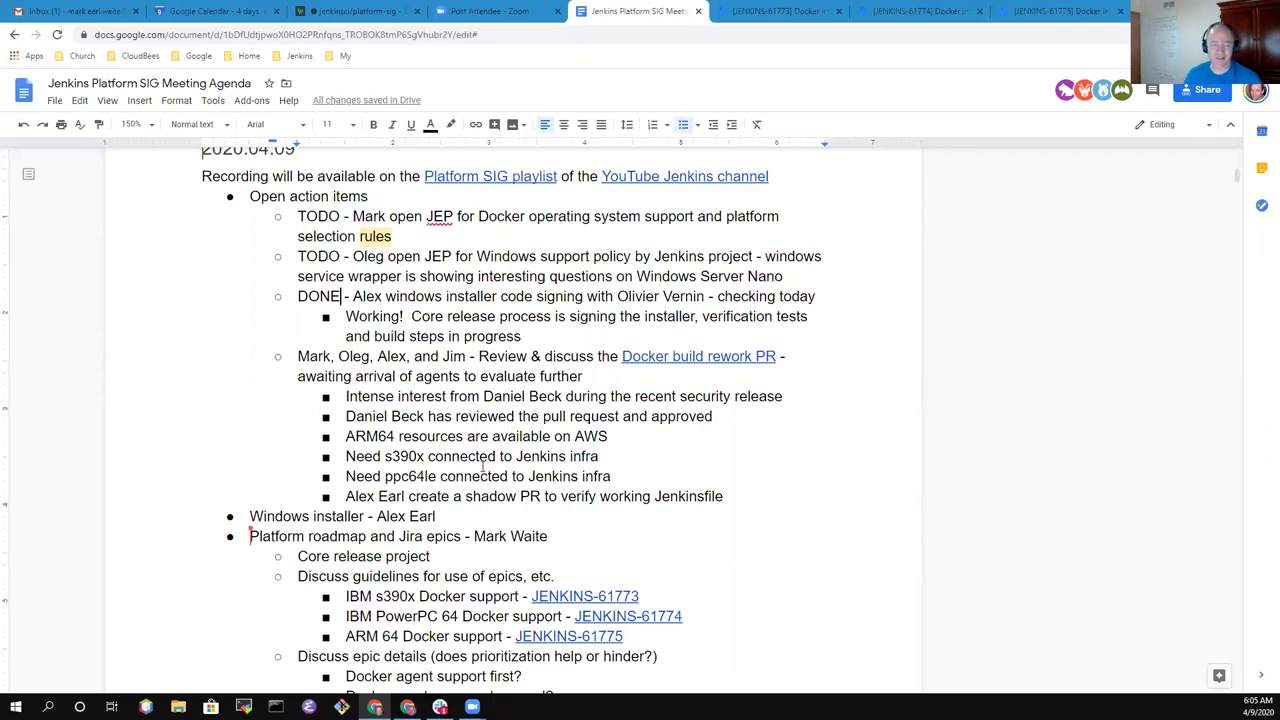
pyautogui.press('Down')
pyautogui.press('Down')
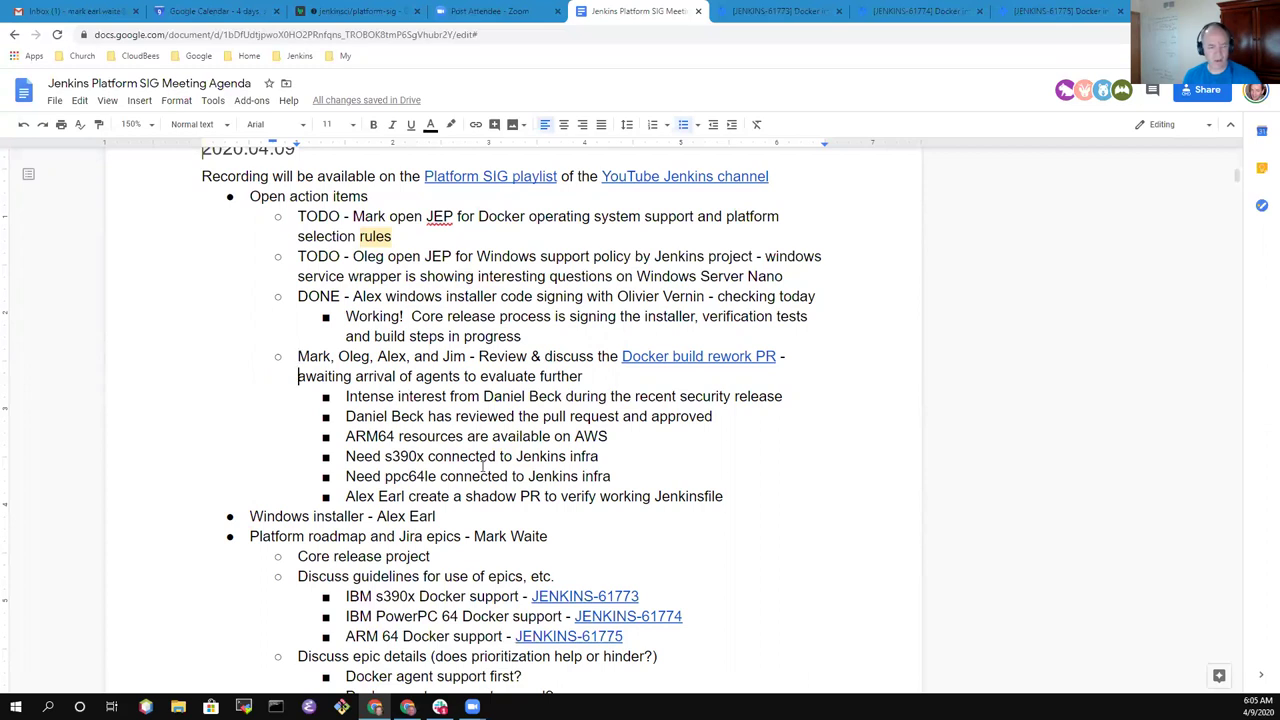
pyautogui.press('Down')
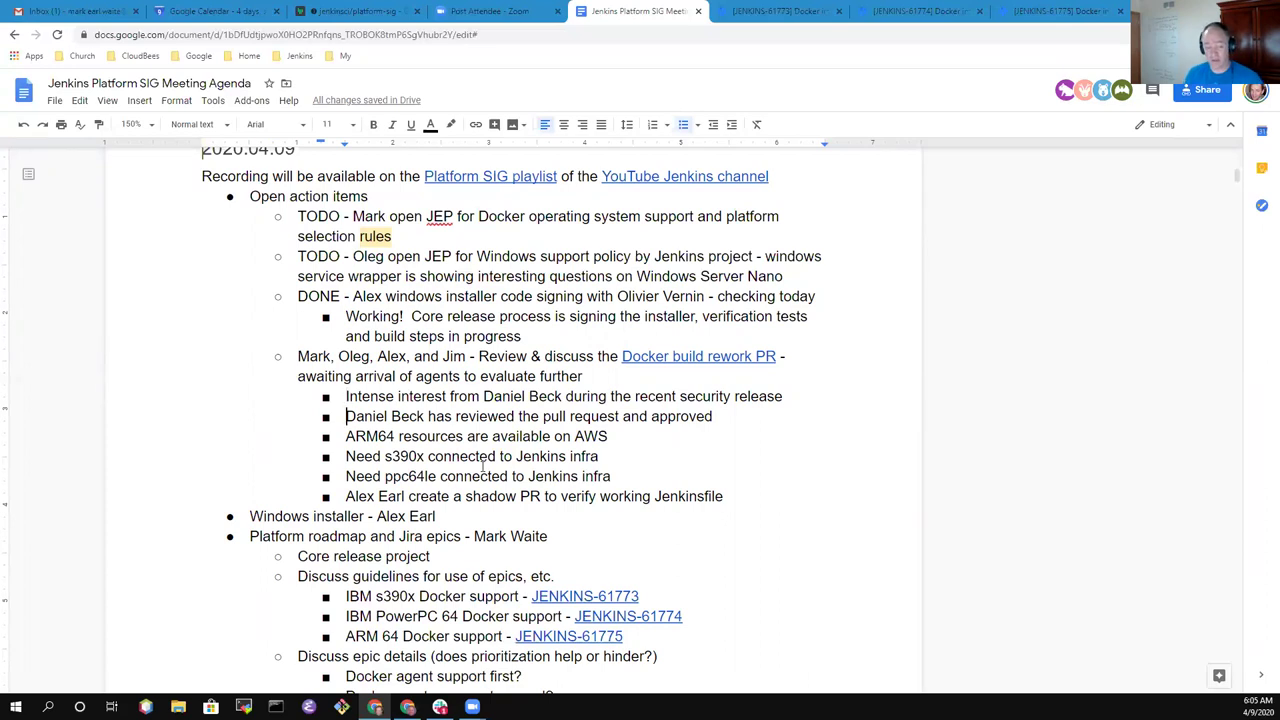
pyautogui.press('Down')
pyautogui.press('Down')
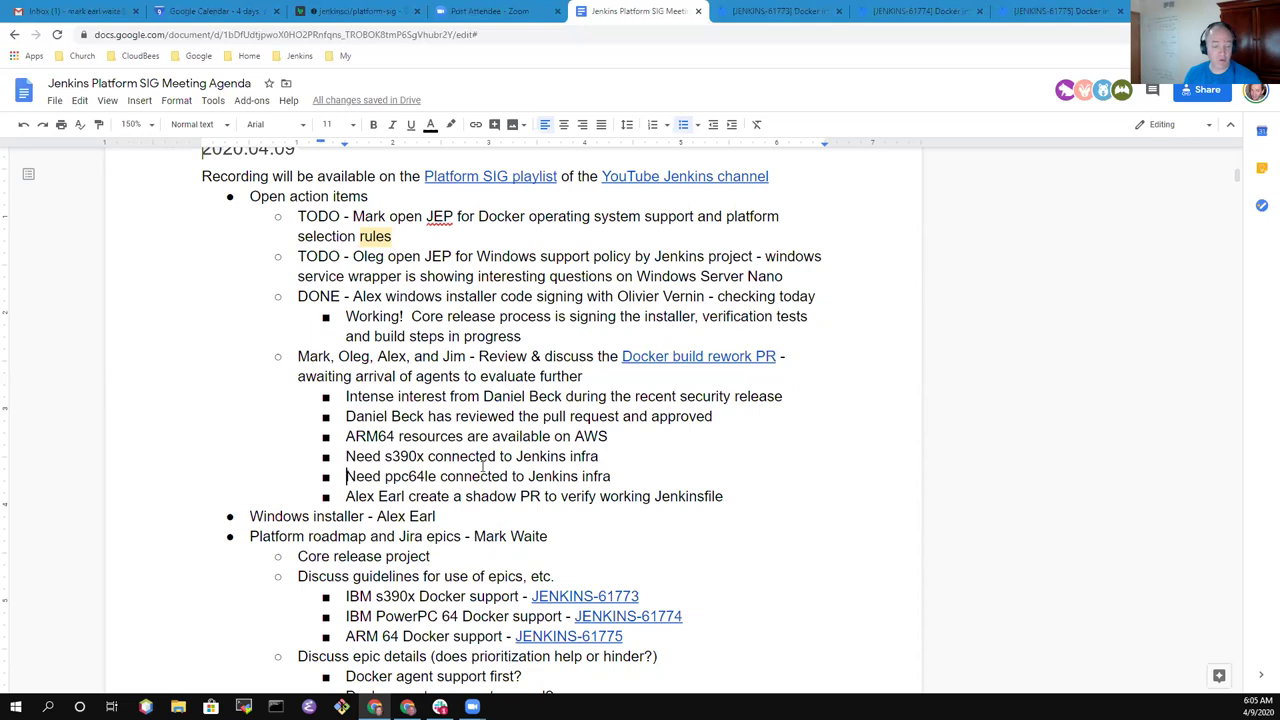
# - Tag the shadow PR bullet '(not needed)', then delete the whole bullet
pyautogui.press('Down')
pyautogui.press('End')
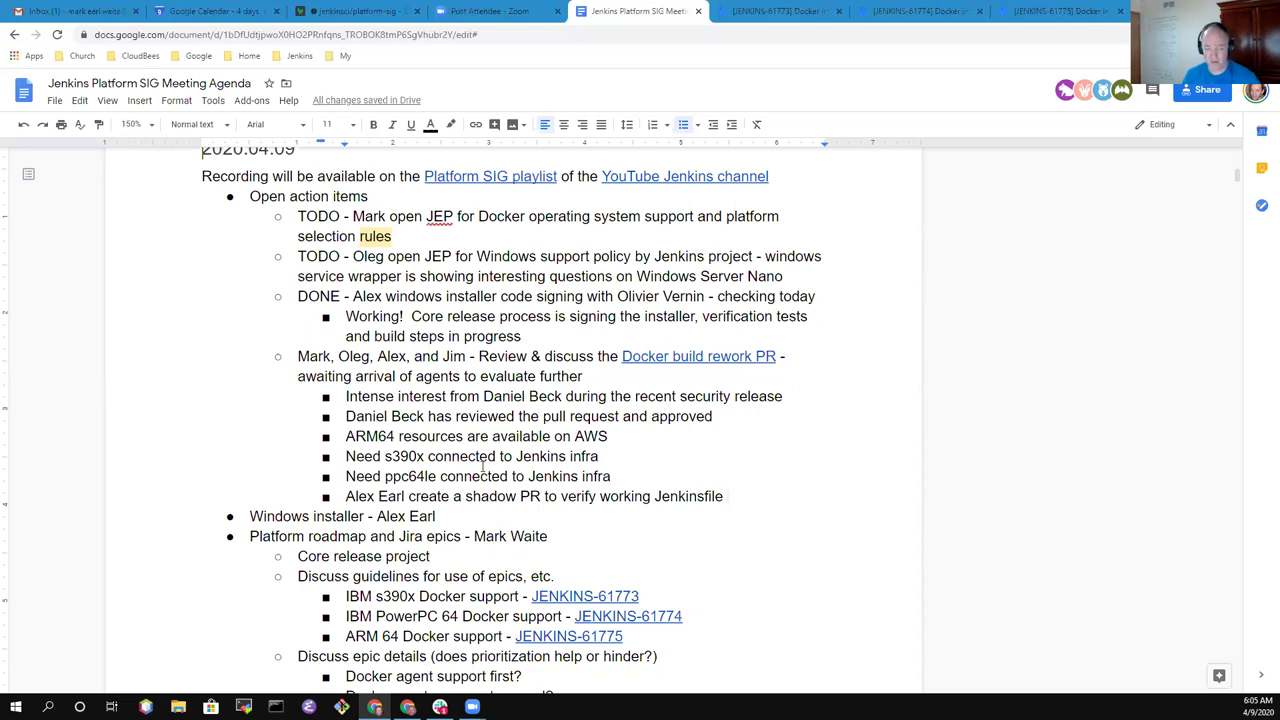
pyautogui.write('()')
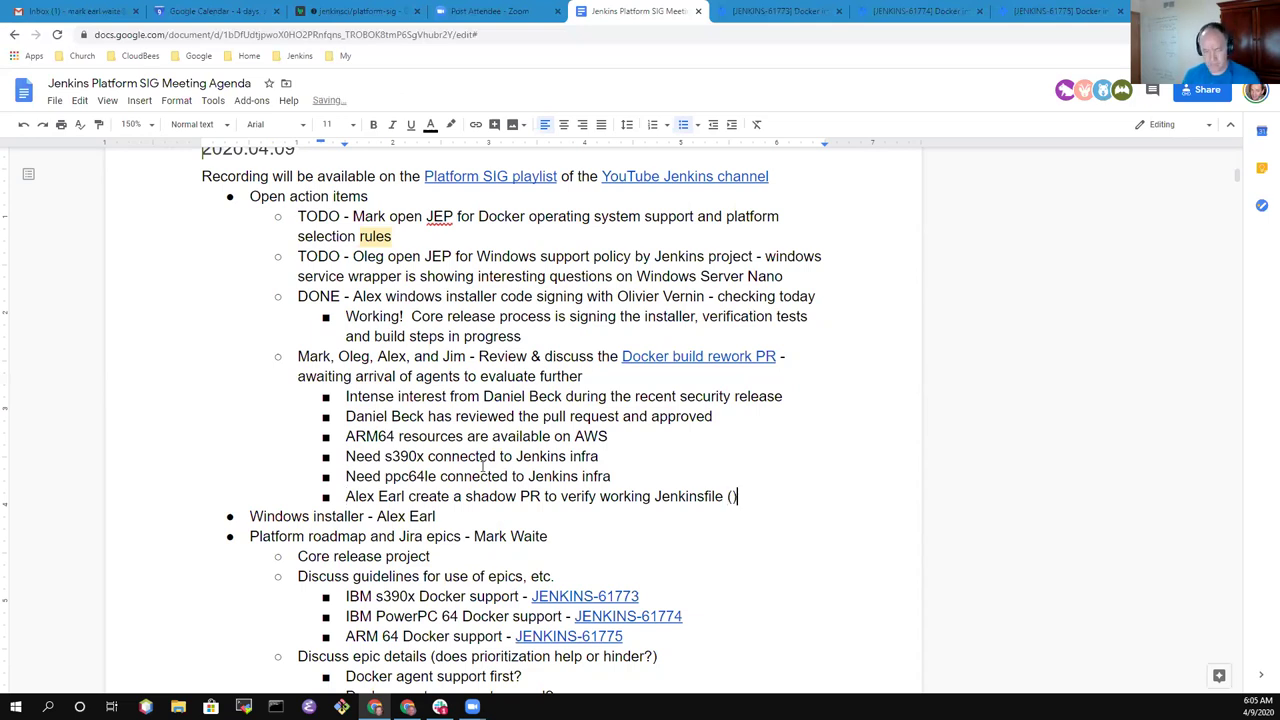
pyautogui.press('BackSpace')
pyautogui.write('not needed)')
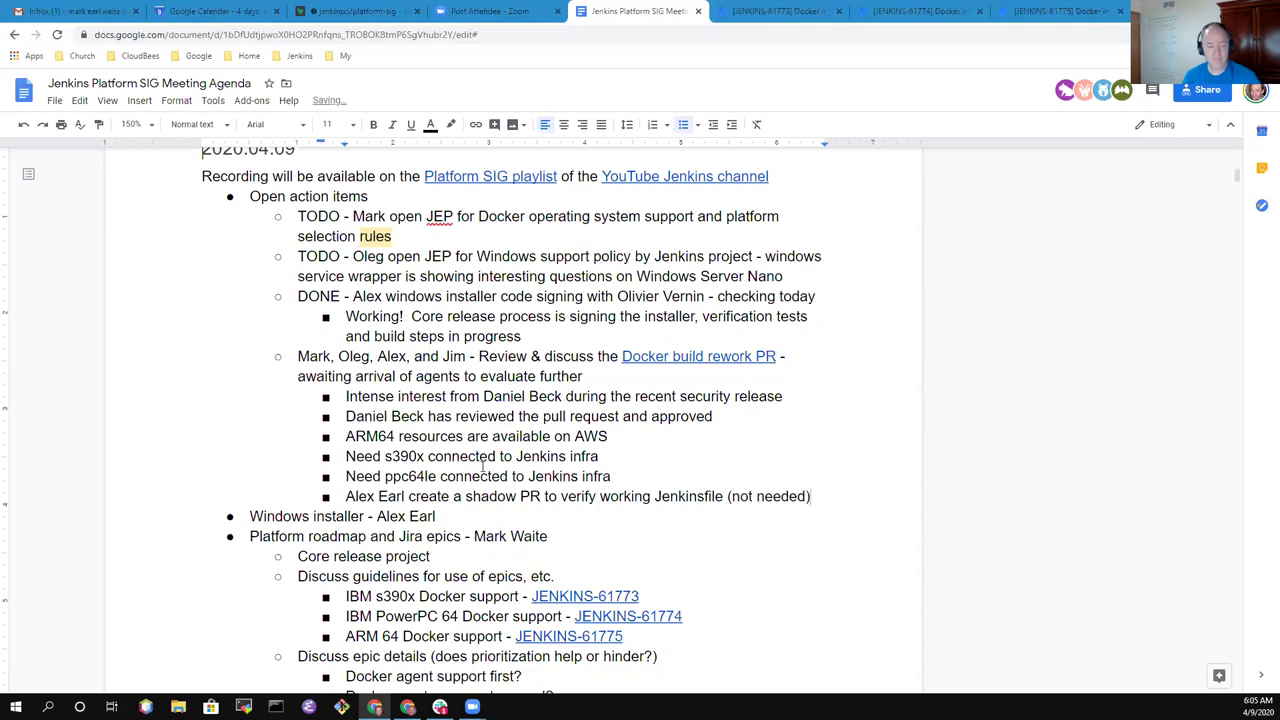
pyautogui.hotkey('shift', 'Home')
pyautogui.press('BackSpace')
pyautogui.press('BackSpace')
pyautogui.press('BackSpace')
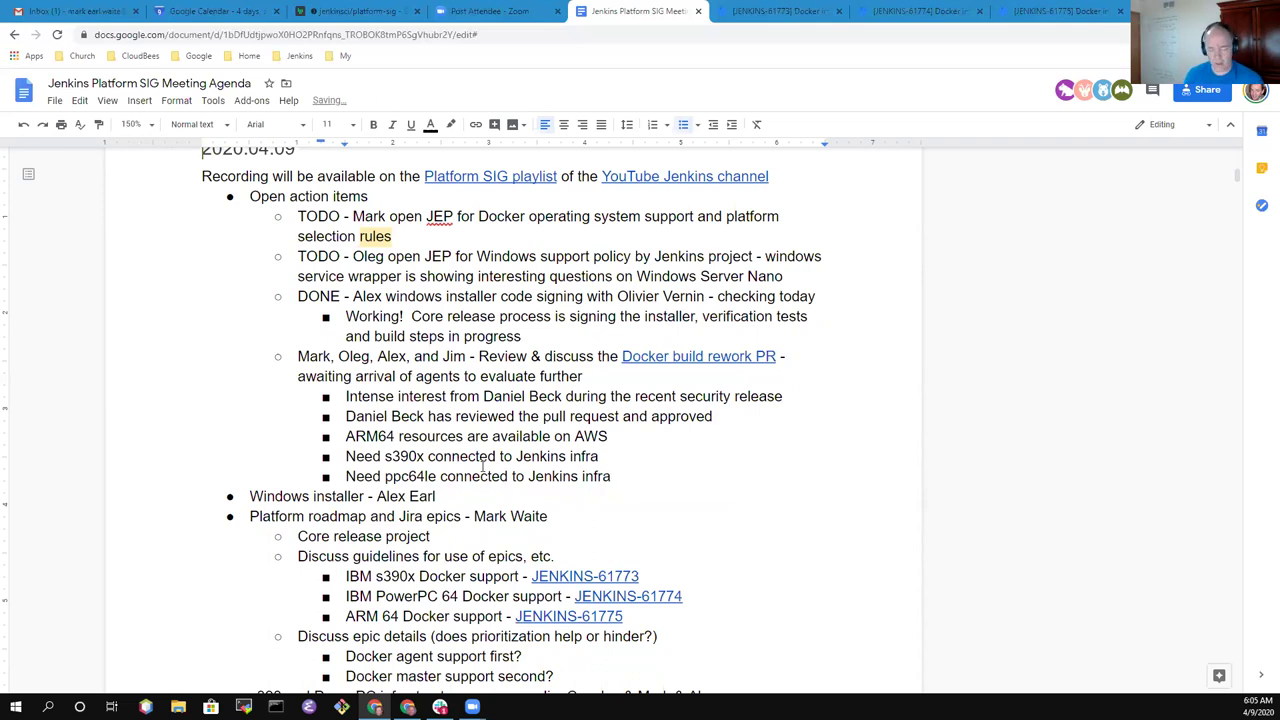
# - Highlight the s390x and ppc64le words in the Jenkins infra bullets
pyautogui.press('Up')
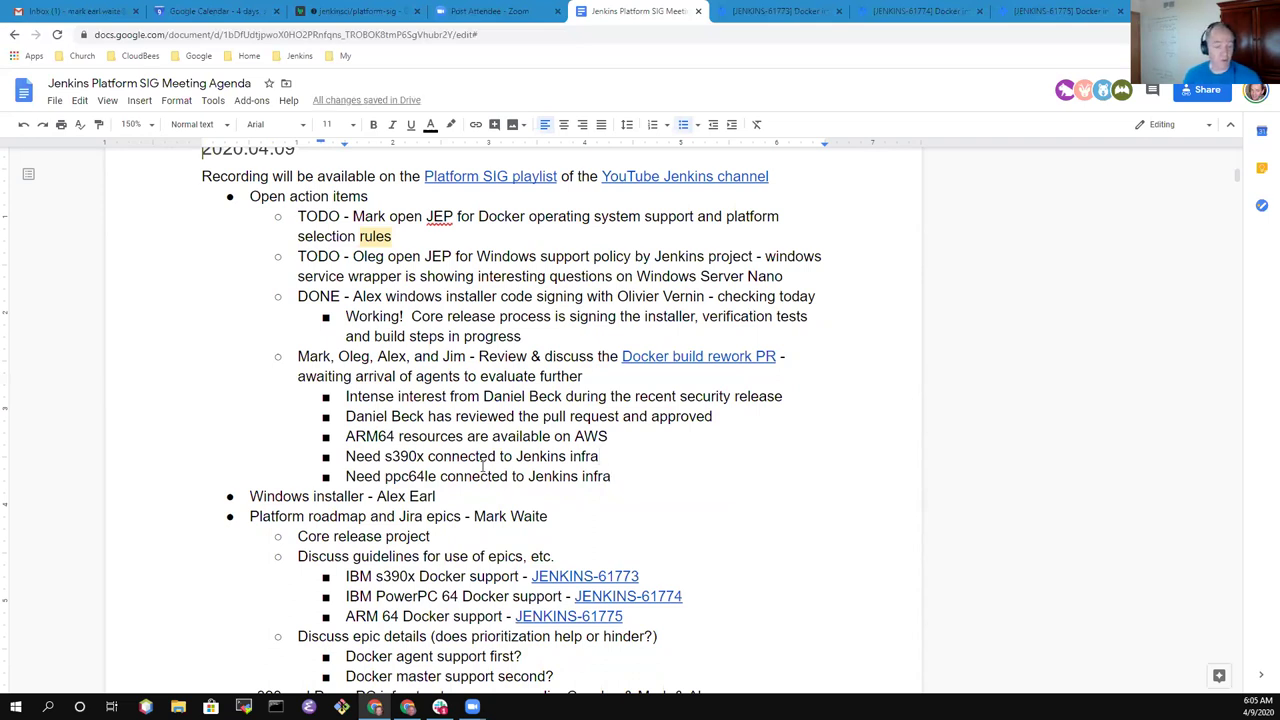
pyautogui.press('Home')
pyautogui.hotkey('ctrl', 'Right')
pyautogui.hotkey('ctrl', 'shift', 'Right')
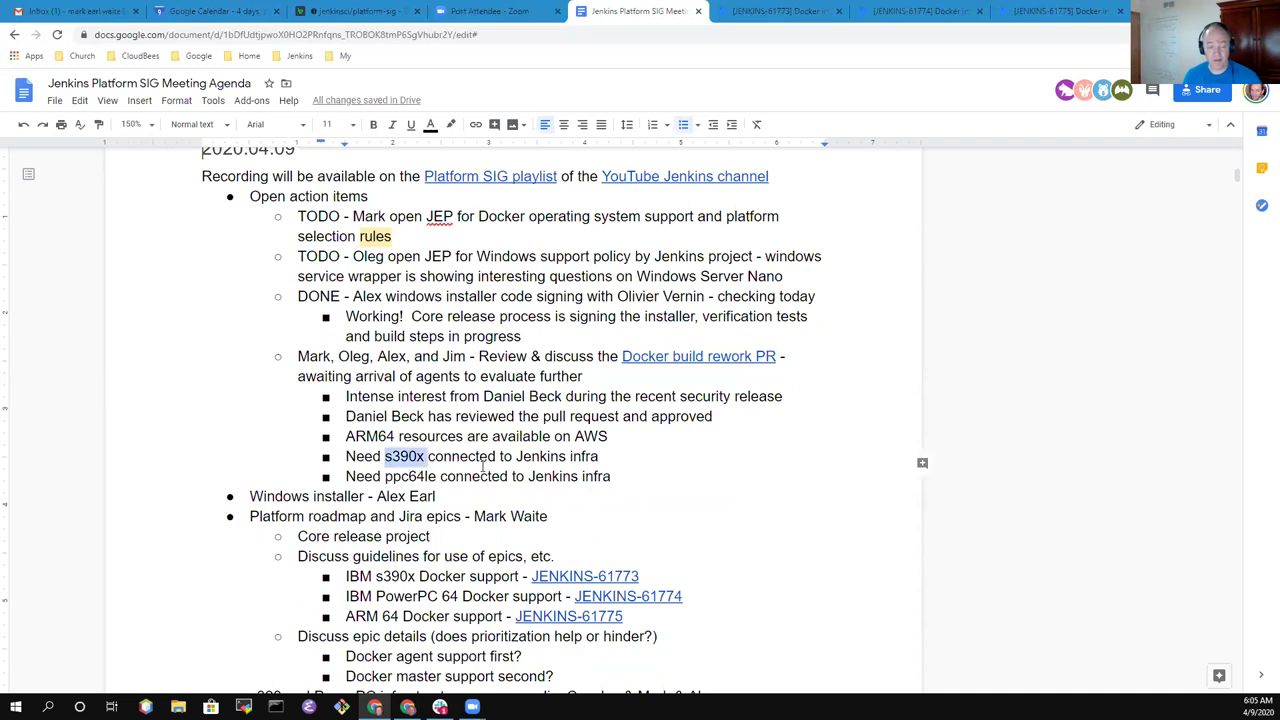
pyautogui.hotkey('shift', 'Left')
pyautogui.press('Down')
pyautogui.hotkey('ctrl', 'Left')
pyautogui.hotkey('ctrl', 'shift', 'Right')
pyautogui.hotkey('shift', 'Left')
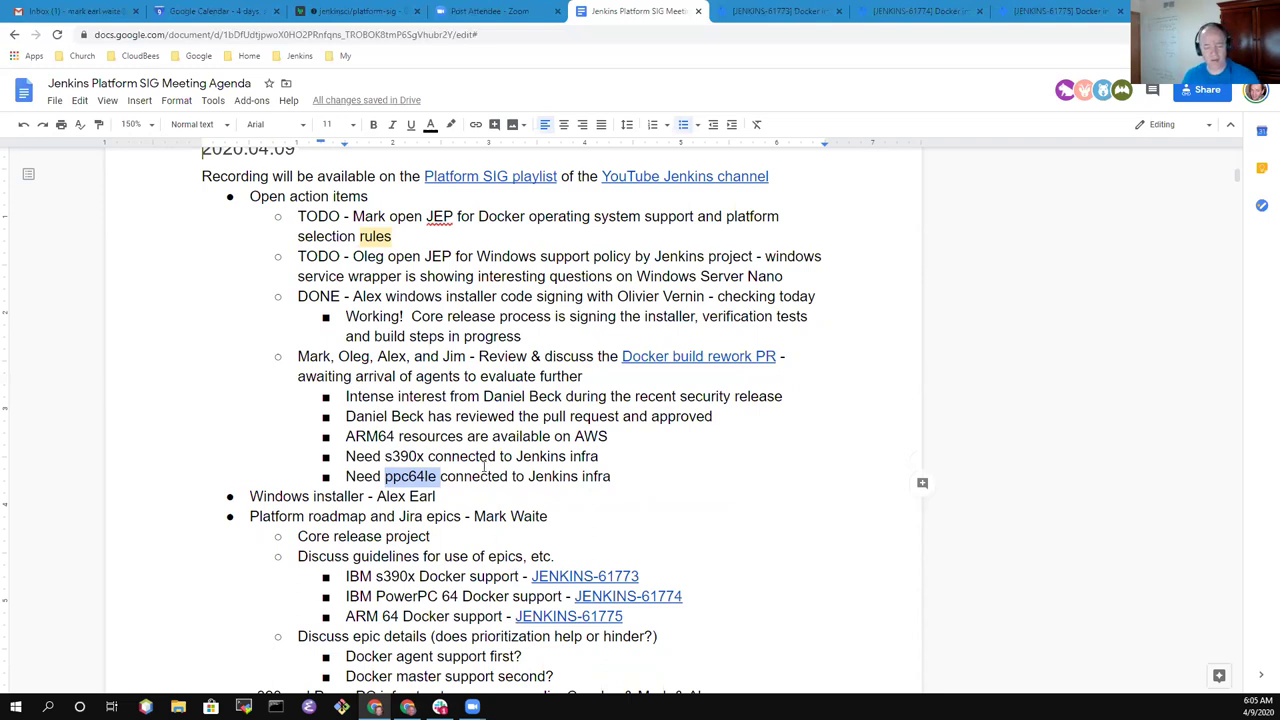
pyautogui.press('End')
pyautogui.press('Up')
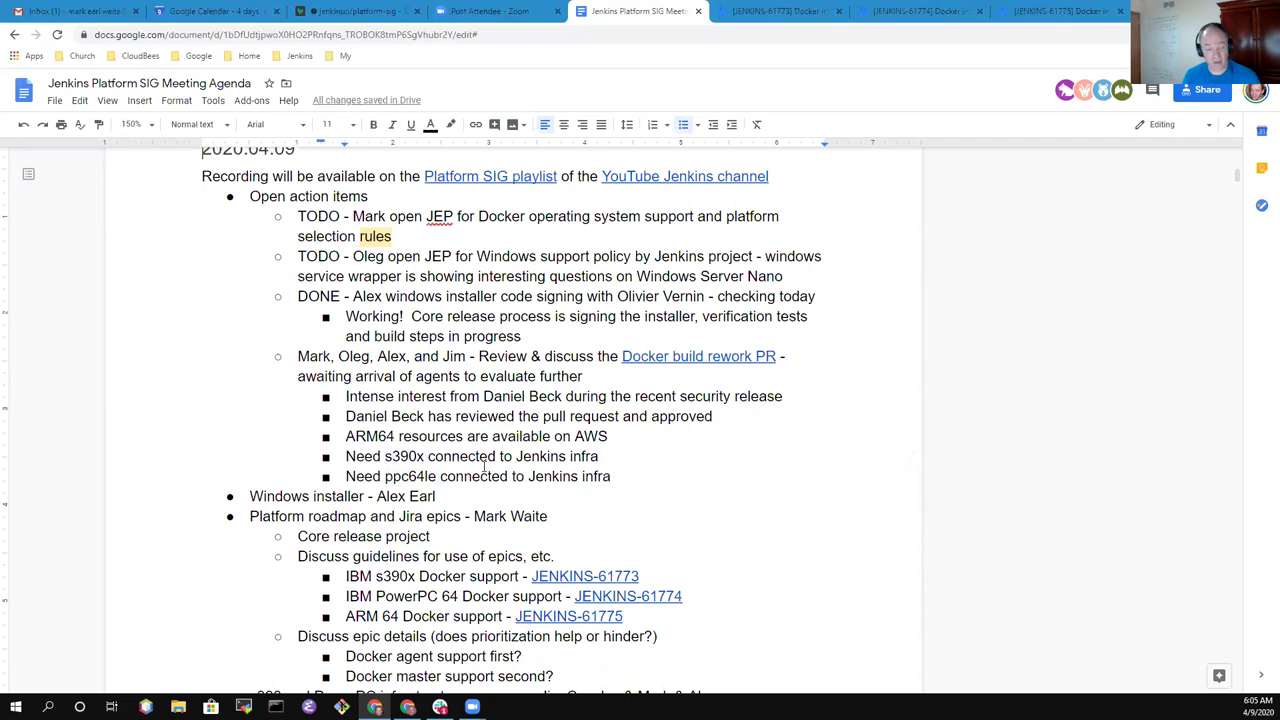
# - Review the ARM64 resources, Windows installer and Docker build rework PR lines
pyautogui.press('Up')
pyautogui.press('Home')
pyautogui.hotkey('shift', 'End')
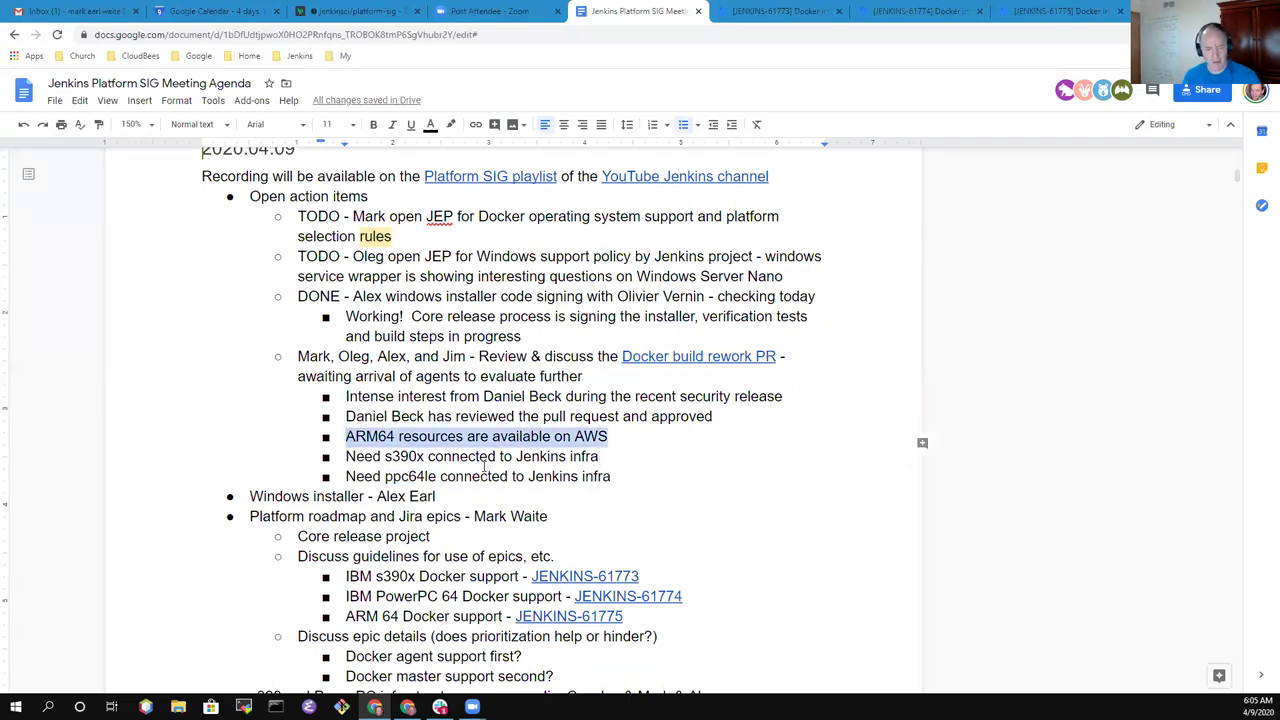
pyautogui.press('Up')
pyautogui.press('Home')
pyautogui.press('Down')
pyautogui.press('Down')
pyautogui.press('Down')
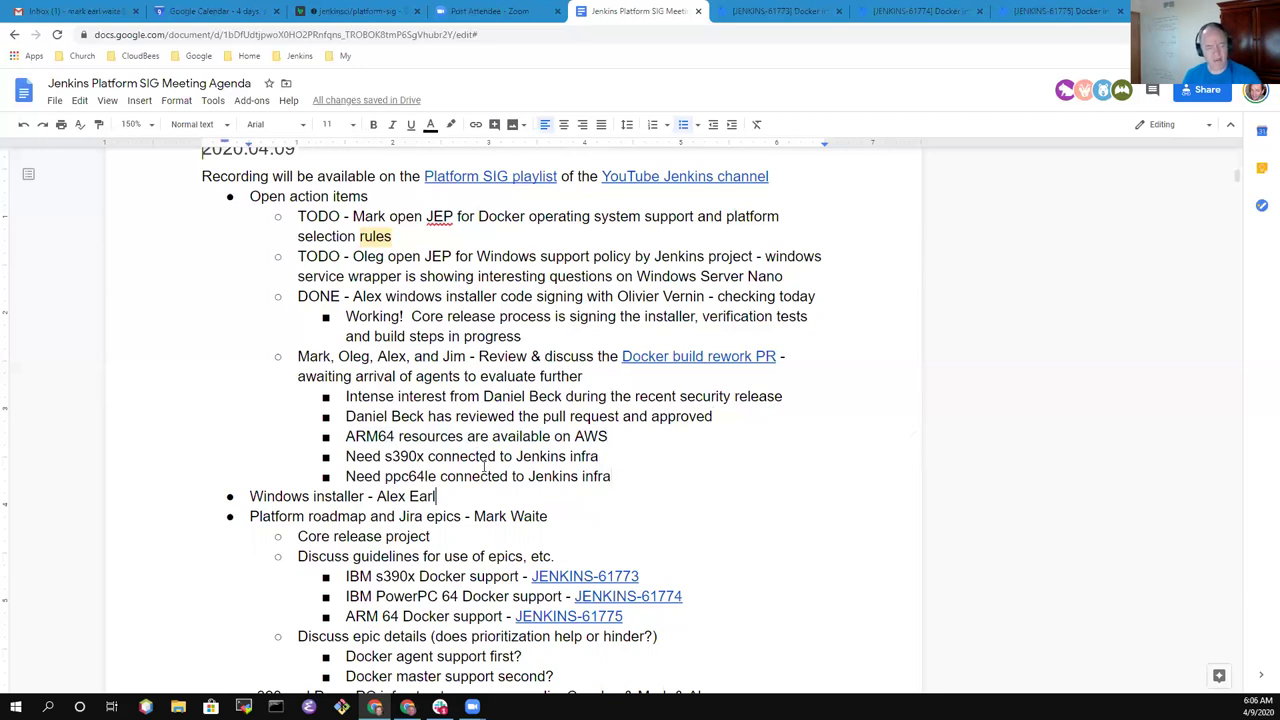
pyautogui.press('Home')
pyautogui.hotkey('shift', 'End')
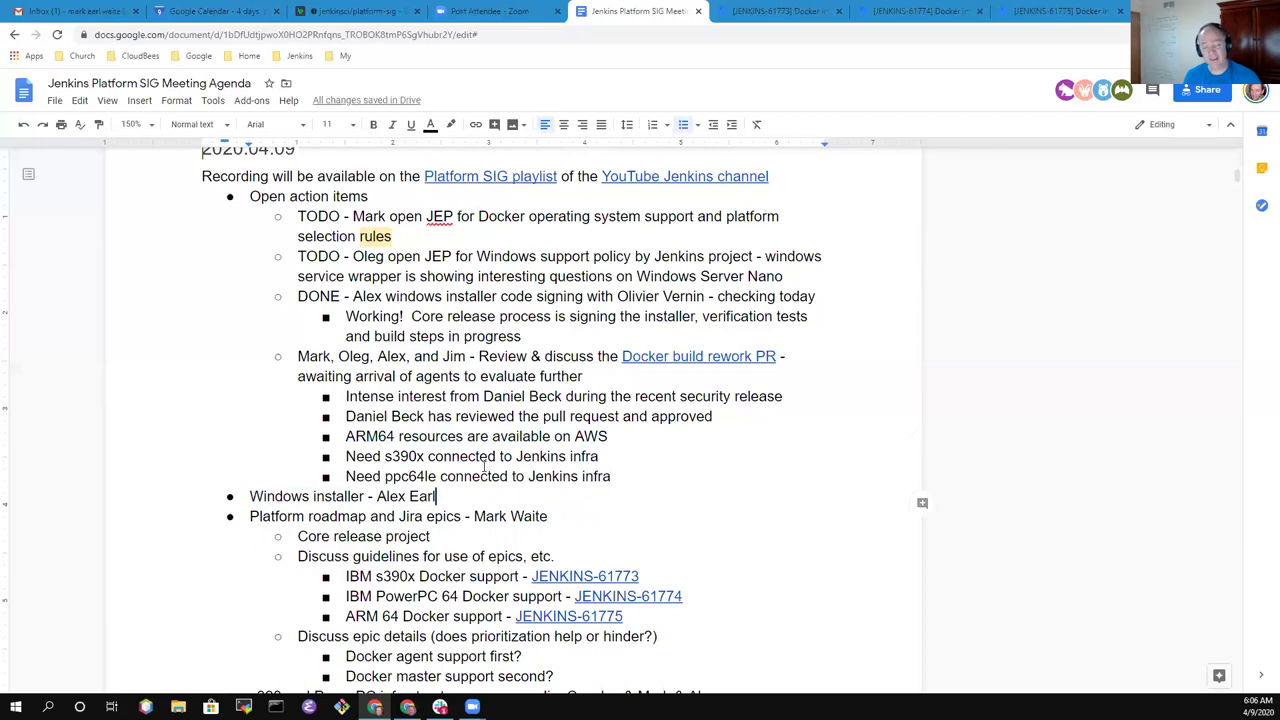
pyautogui.press('Up')
pyautogui.press('Up')
pyautogui.press('Up')
pyautogui.press('Up')
pyautogui.press('Up')
pyautogui.press('Up')
pyautogui.press('Up')
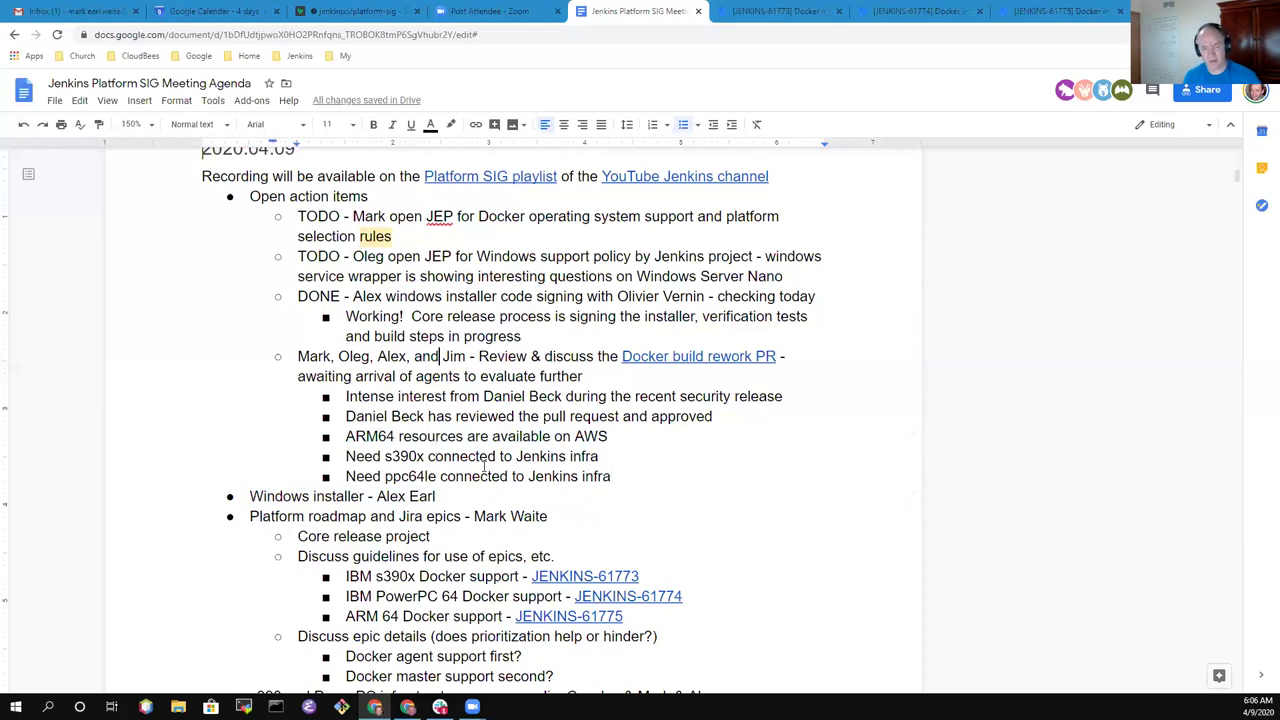
pyautogui.press('End')
pyautogui.press('Left')
pyautogui.press('Left')
pyautogui.press('Left')
pyautogui.press('Left')
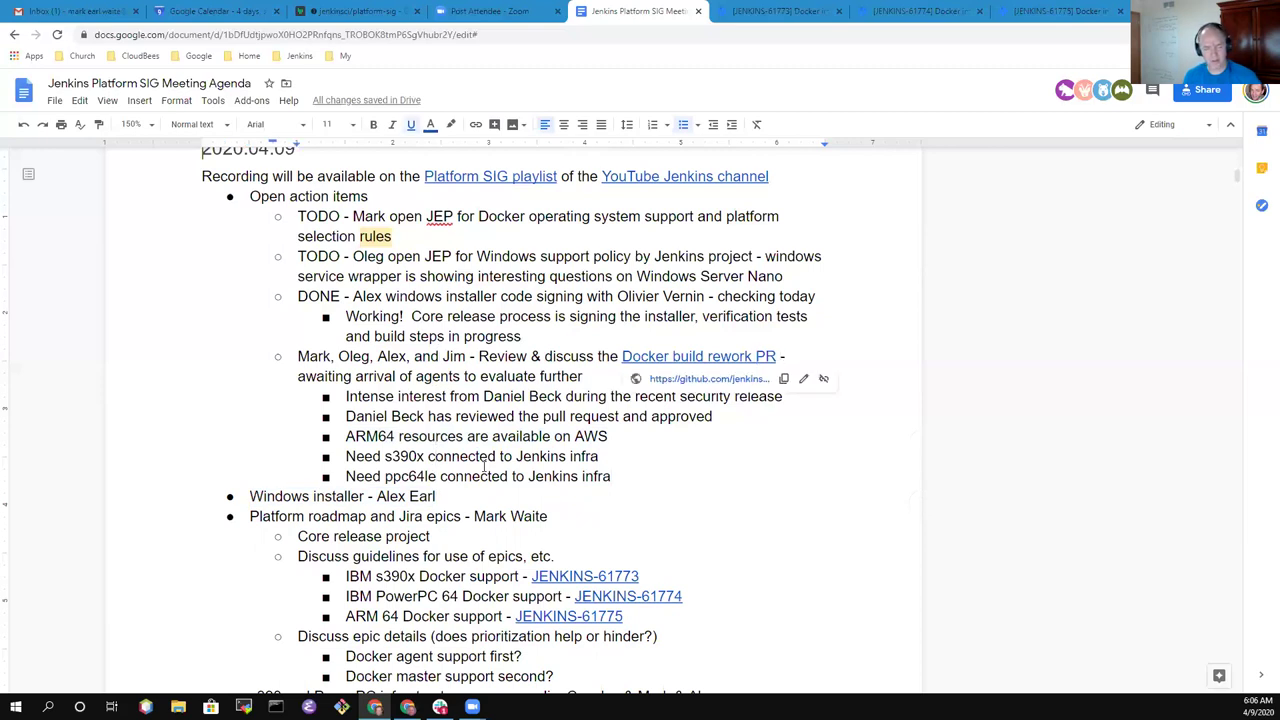
pyautogui.press('Down')
pyautogui.press('Down')
pyautogui.press('Down')
pyautogui.press('Down')
pyautogui.press('Down')
pyautogui.press('Down')
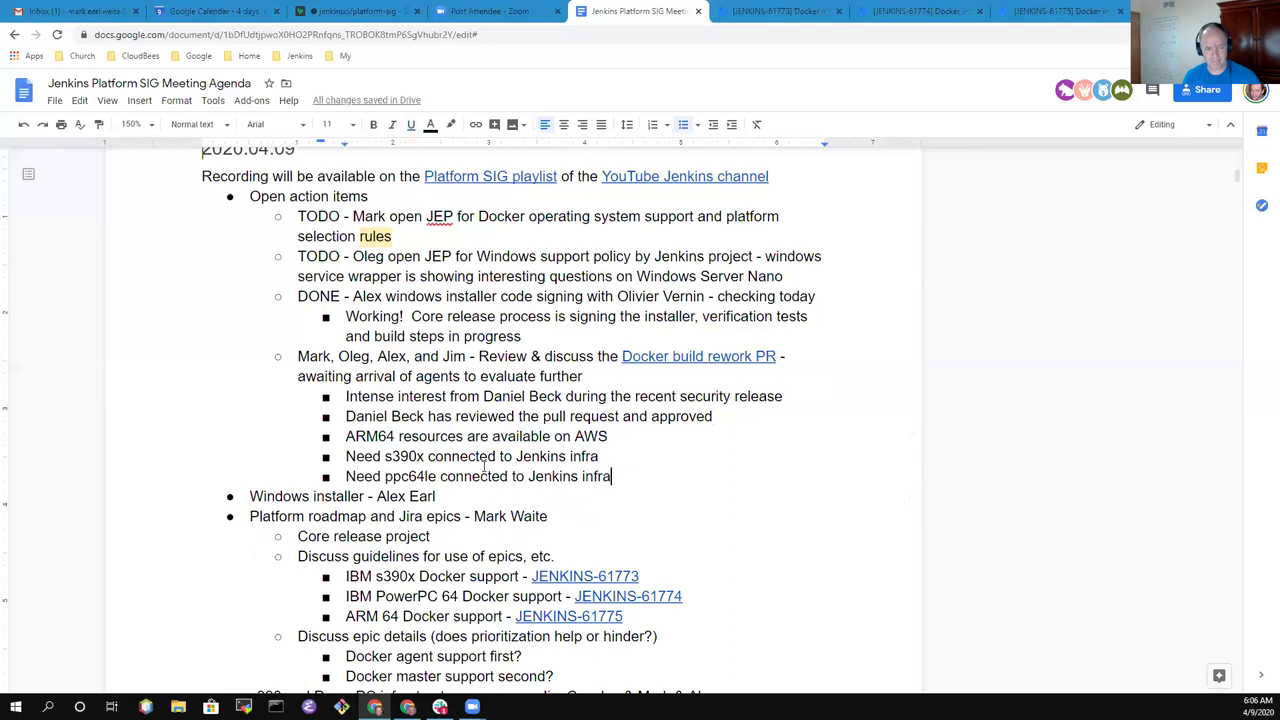
pyautogui.press('Return')
pyautogui.write('Needs')
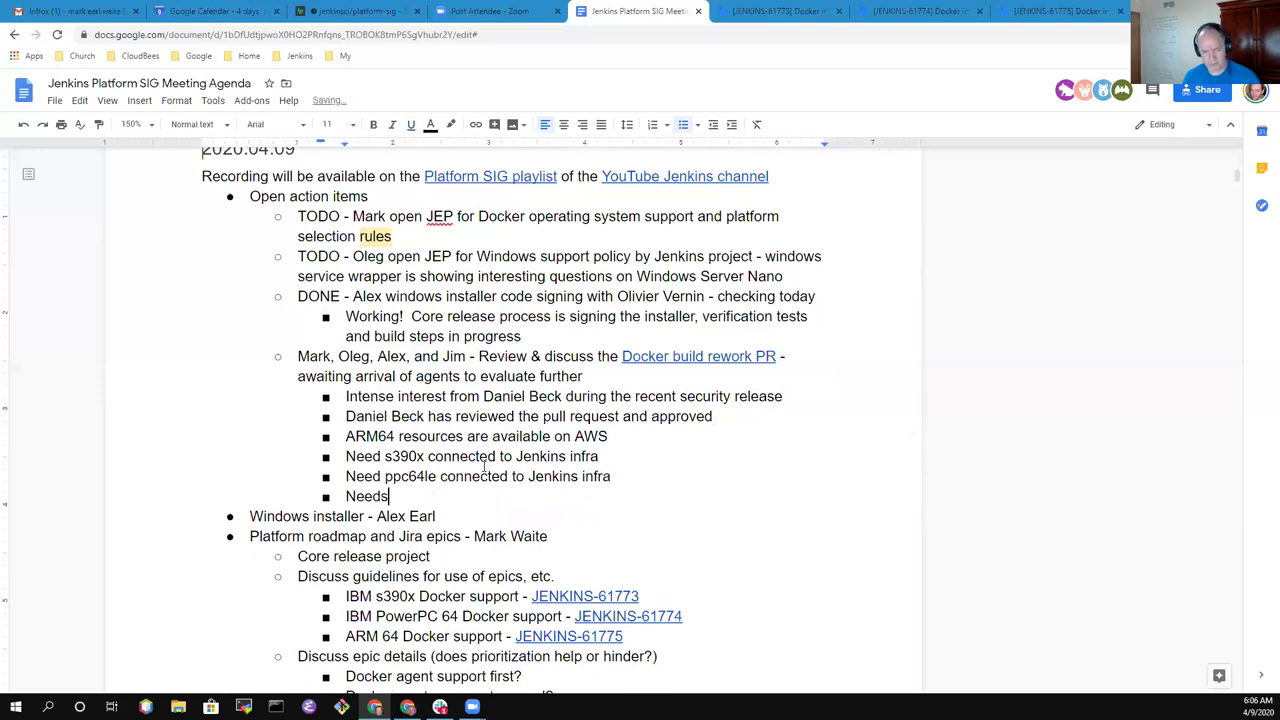
pyautogui.write(' further rev')
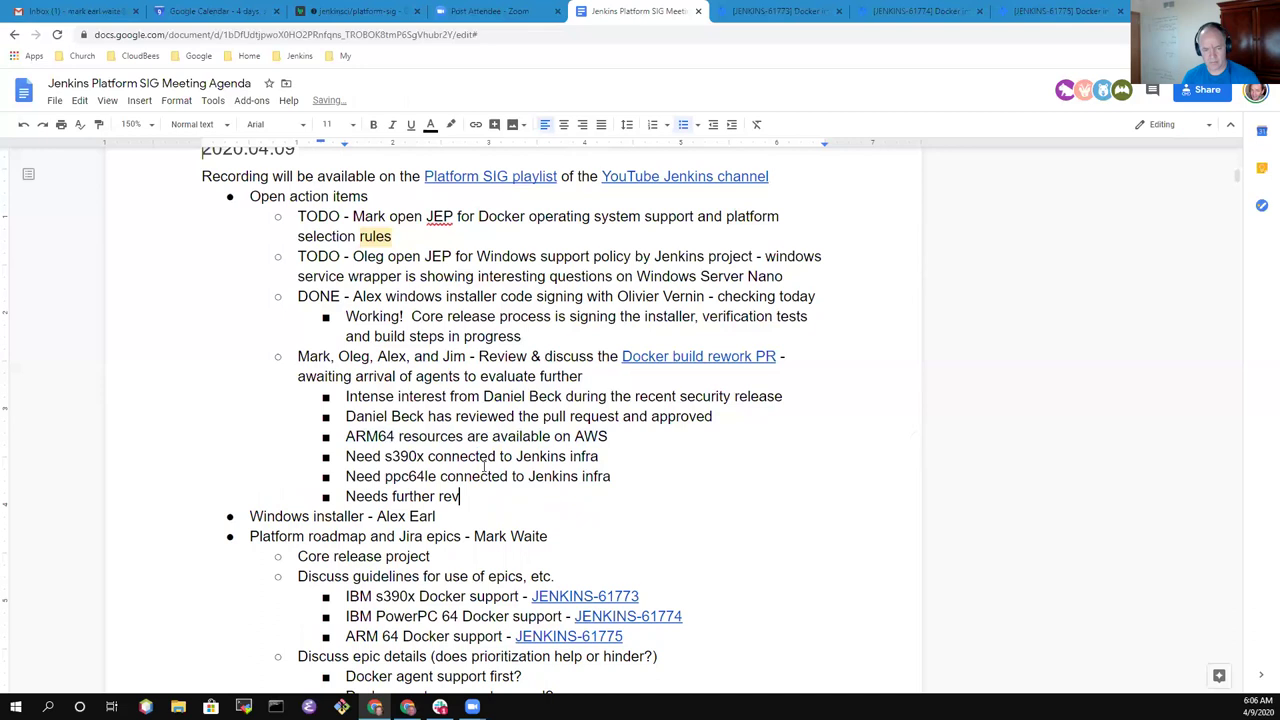
pyautogui.write('iew in the ')
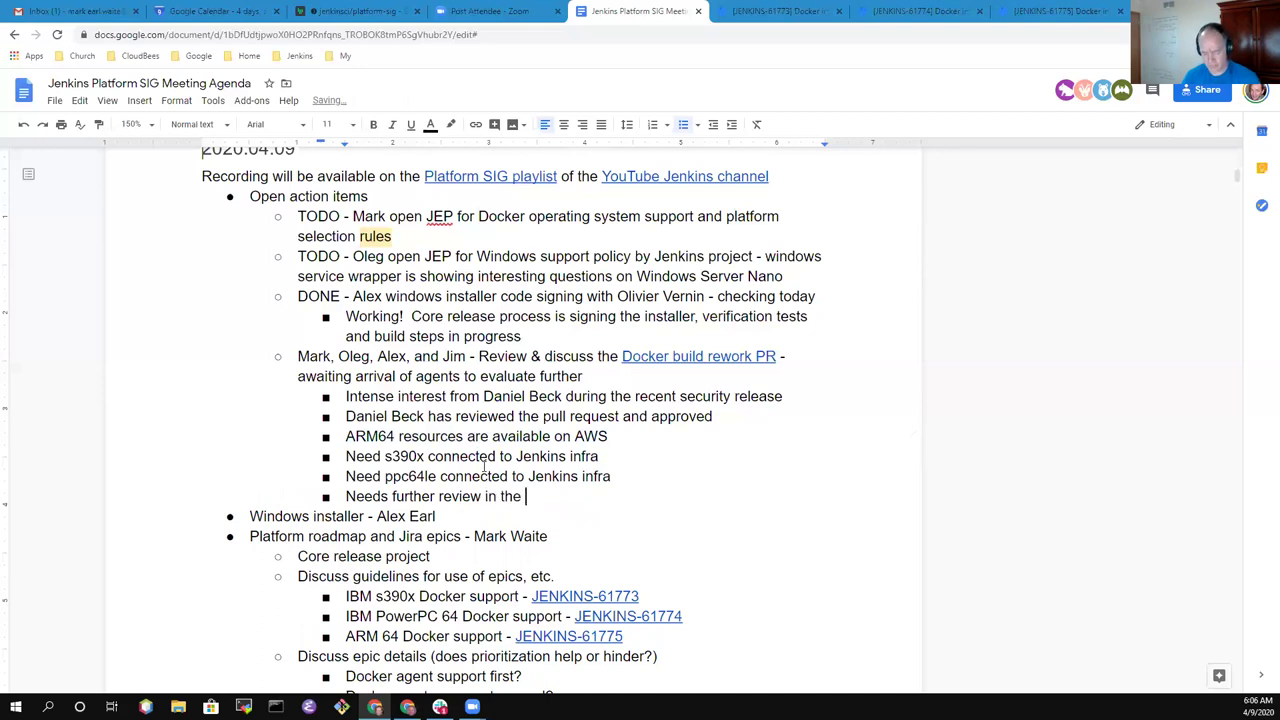
pyautogui.write('large changes')
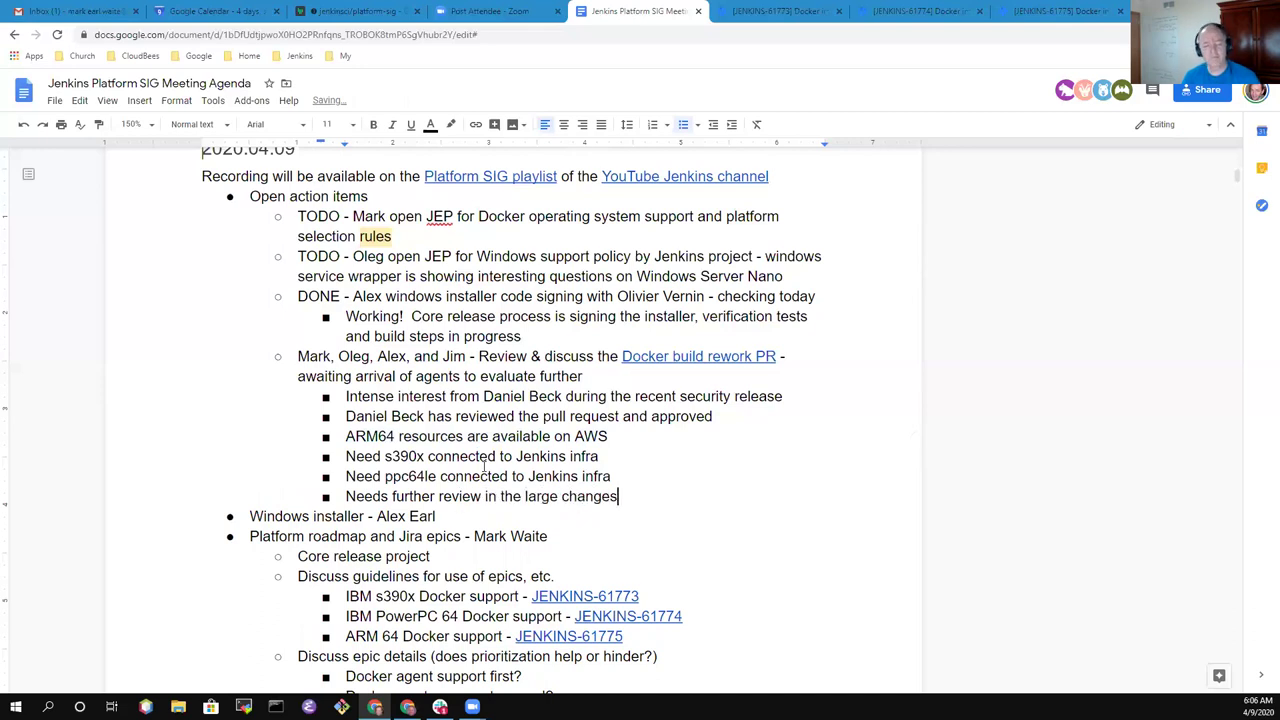
pyautogui.write(' (compatibil')
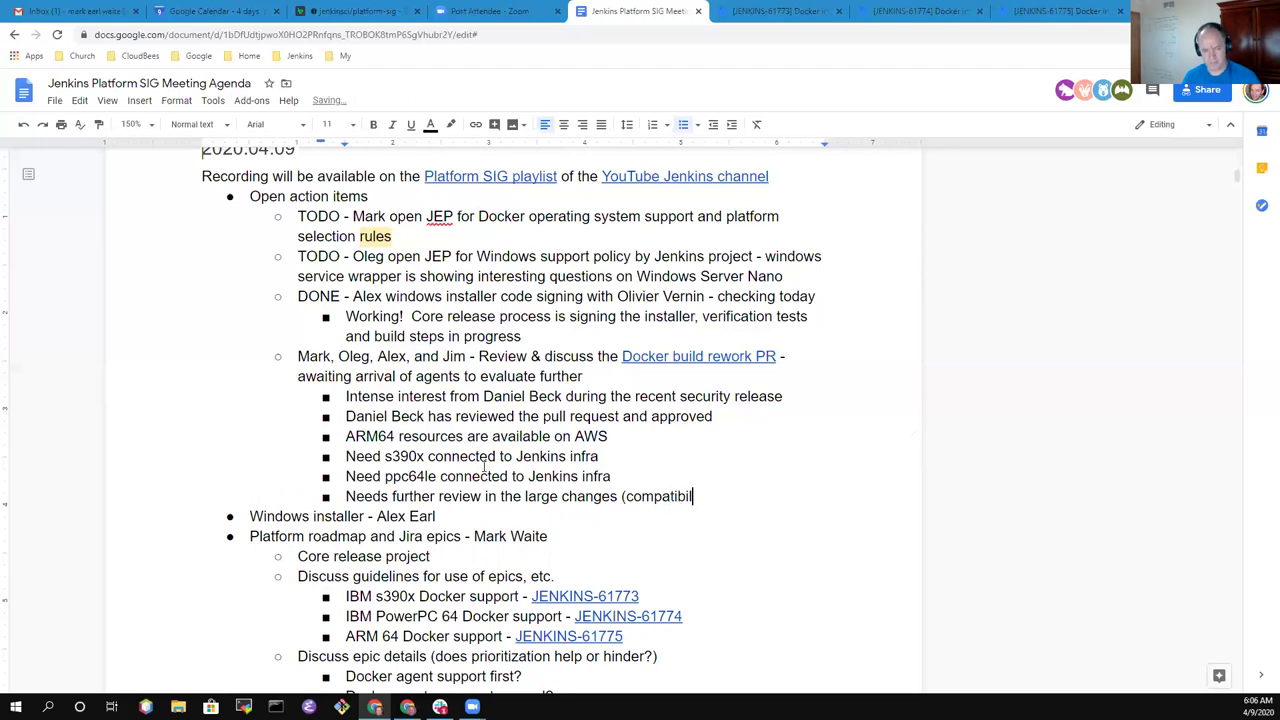
pyautogui.write('ity checks)')
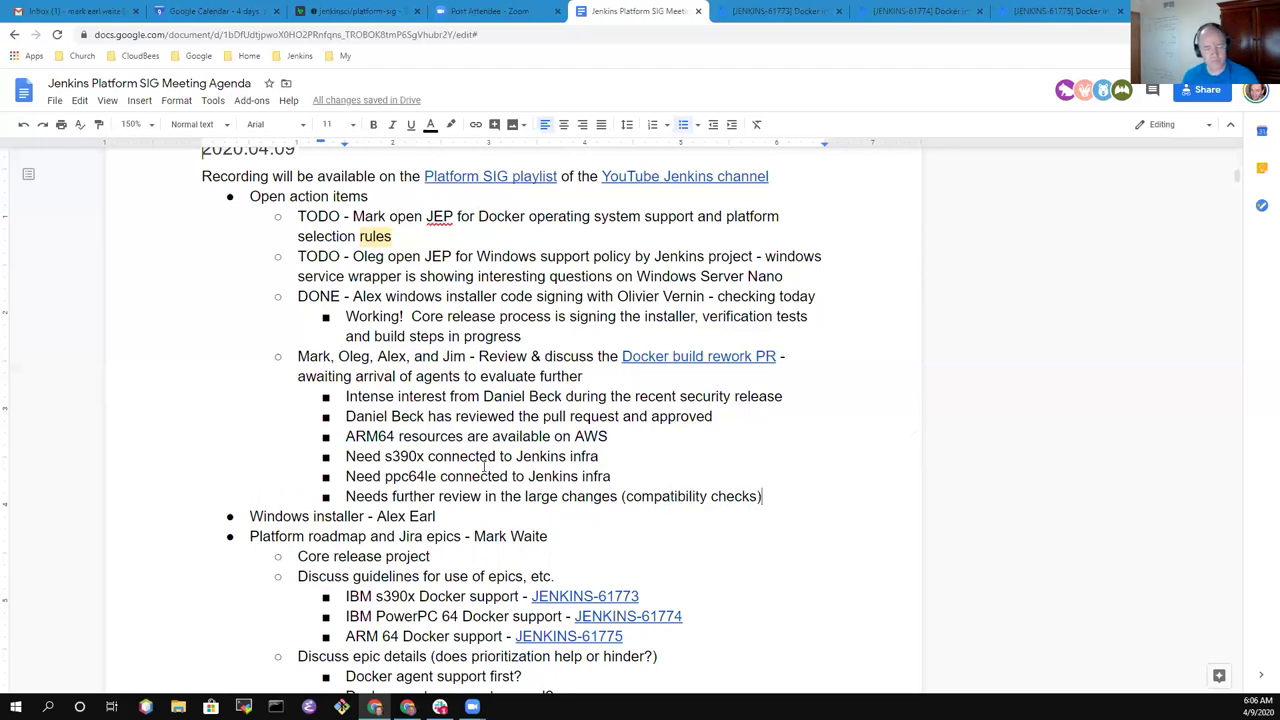
pyautogui.press('Down')
pyautogui.press('Home')
pyautogui.hotkey('shift', 'End')
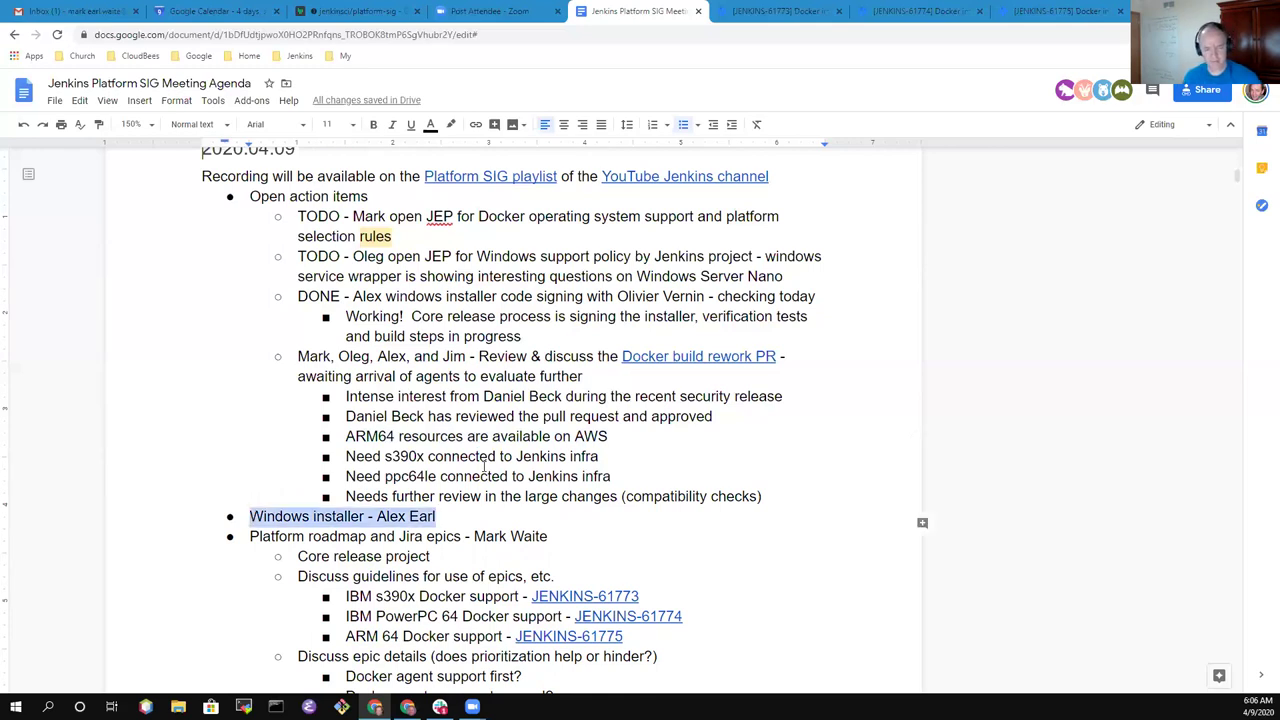
# - Add a Windows installer sub-bullet: minimal testing done, issue found and submitted, fix in progress
pyautogui.press('End')
pyautogui.press('Return')
pyautogui.press('Tab')
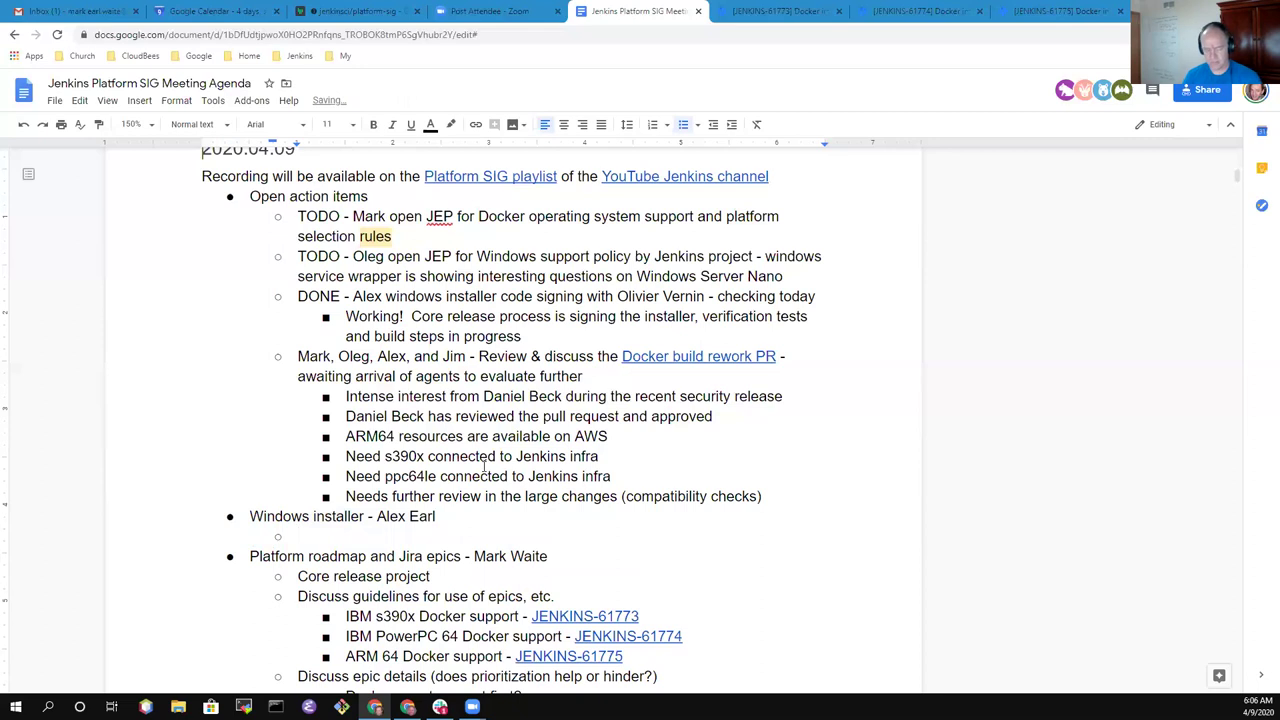
pyautogui.write('MInimal testing don')
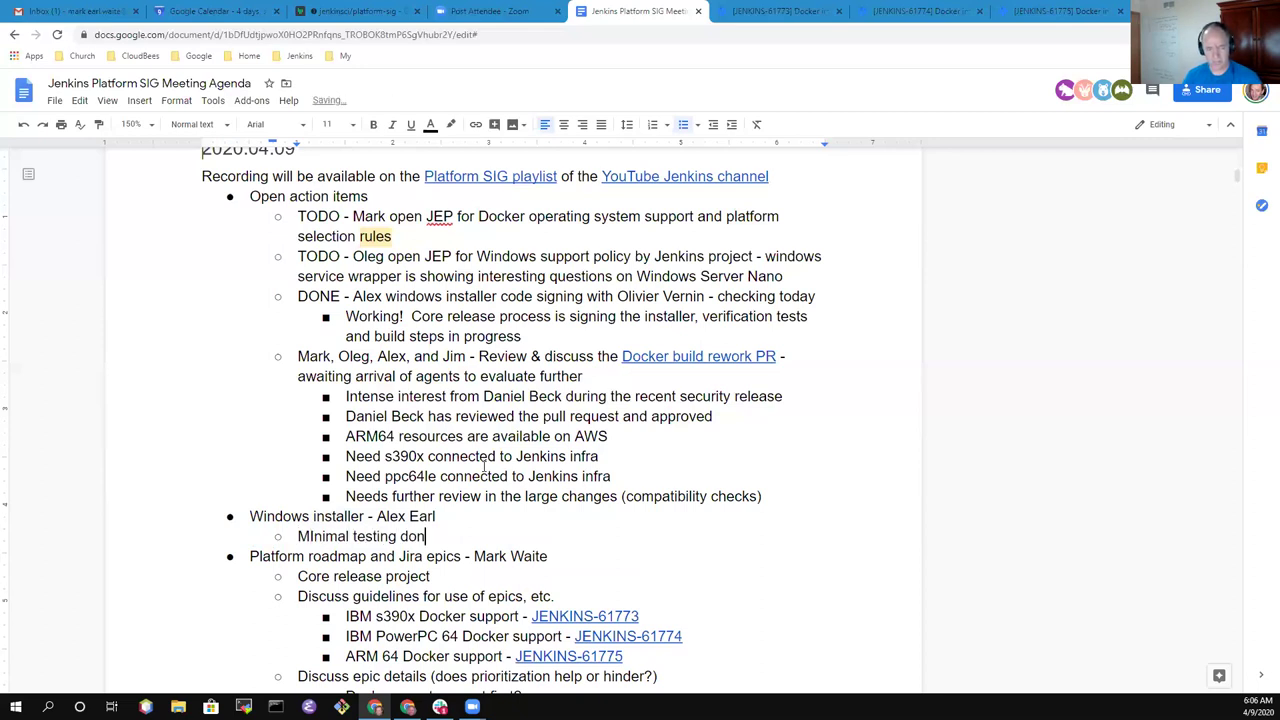
pyautogui.write('e by Oleg')
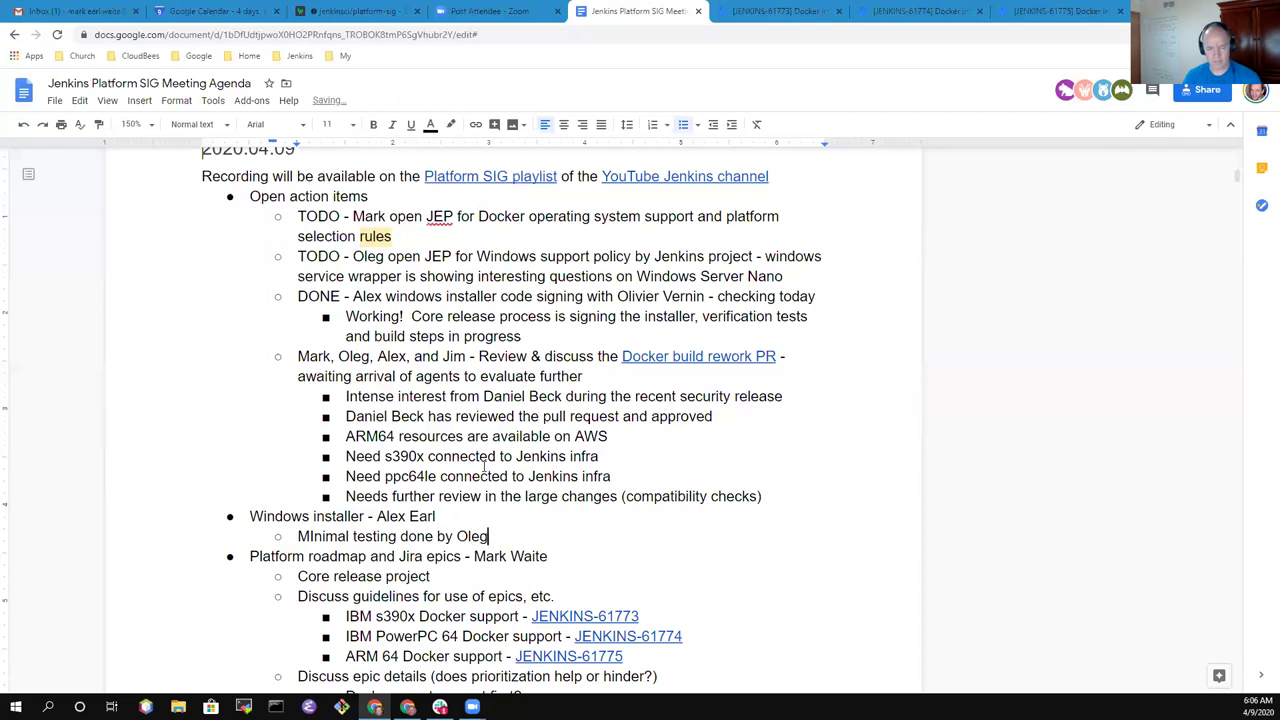
pyautogui.write(', found issue a')
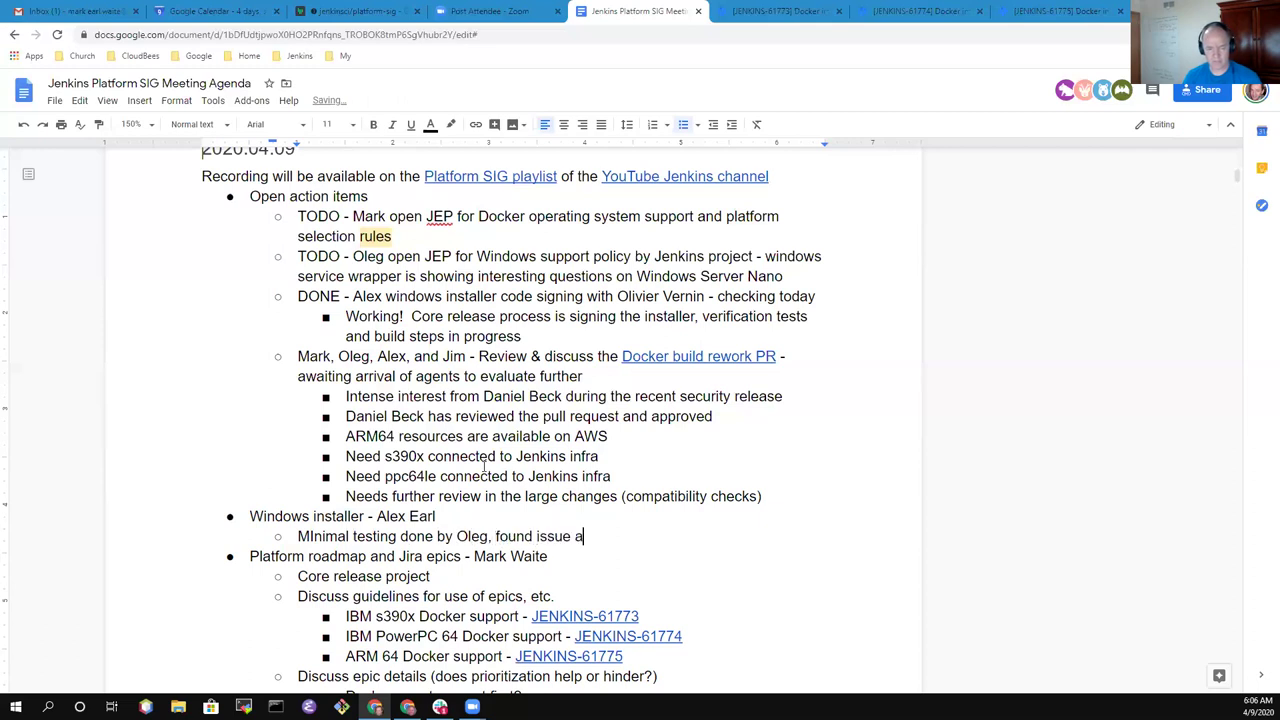
pyautogui.write('nd fi')
pyautogui.press('BackSpace')
pyautogui.press('BackSpace')
pyautogui.write('submn')
pyautogui.press('BackSpace')
pyautogui.write('itted it')
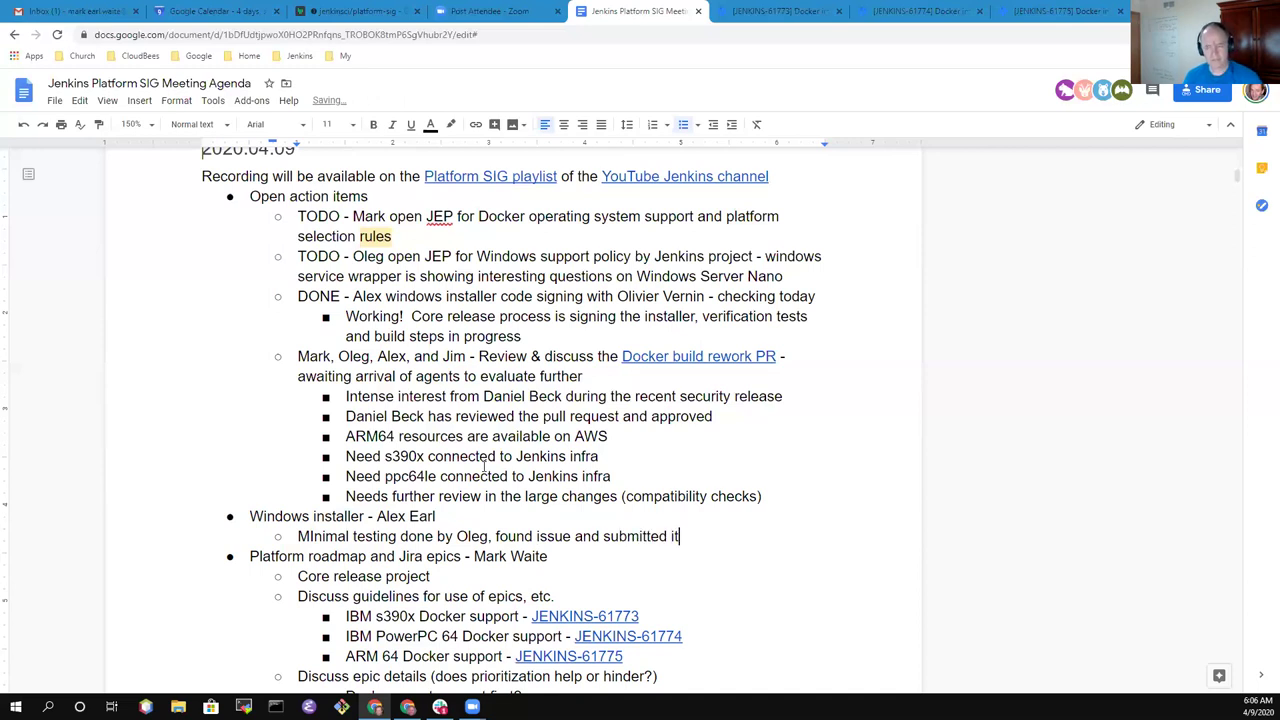
pyautogui.write(' (Alex fix in progress)')
# - Add a nested bullet 'PR to jenkinsci/packaging repository (IFRA-910 branch name)', fixing typos and extra words
pyautogui.press('Return')
pyautogui.press('Tab')
pyautogui.write('PR to jenkin')
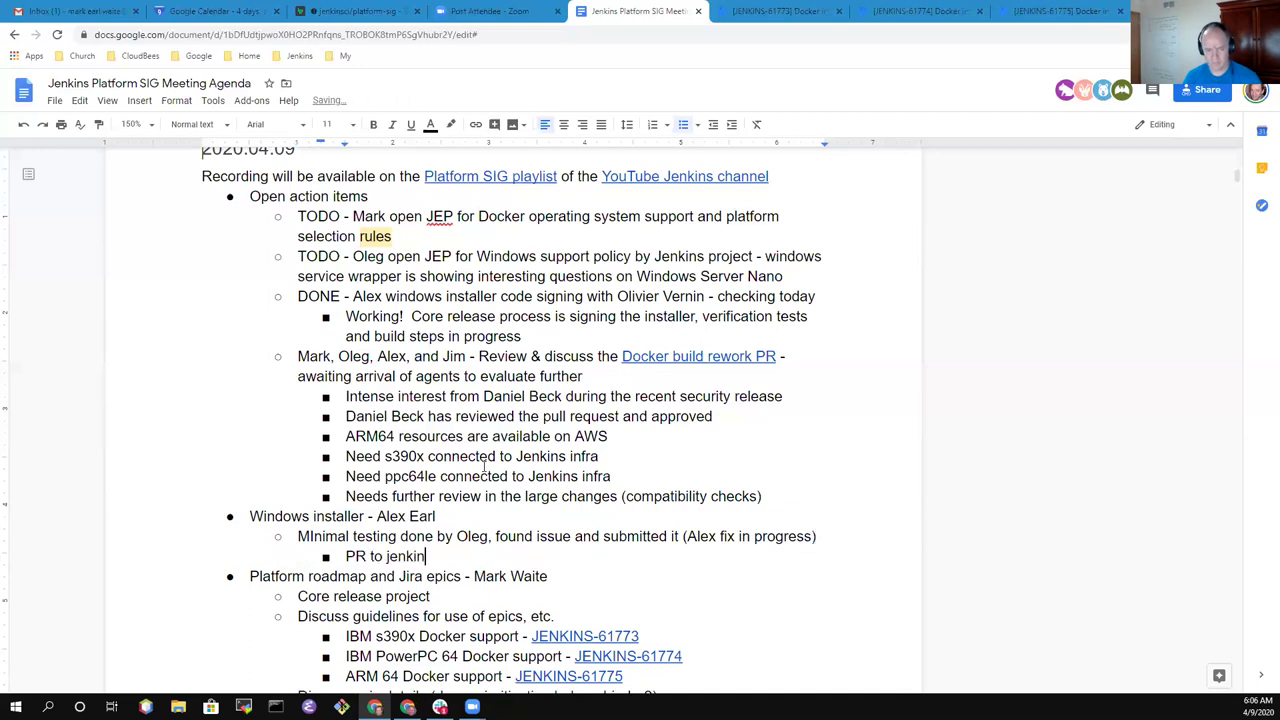
pyautogui.write('sci/packaging re')
pyautogui.write('positor')
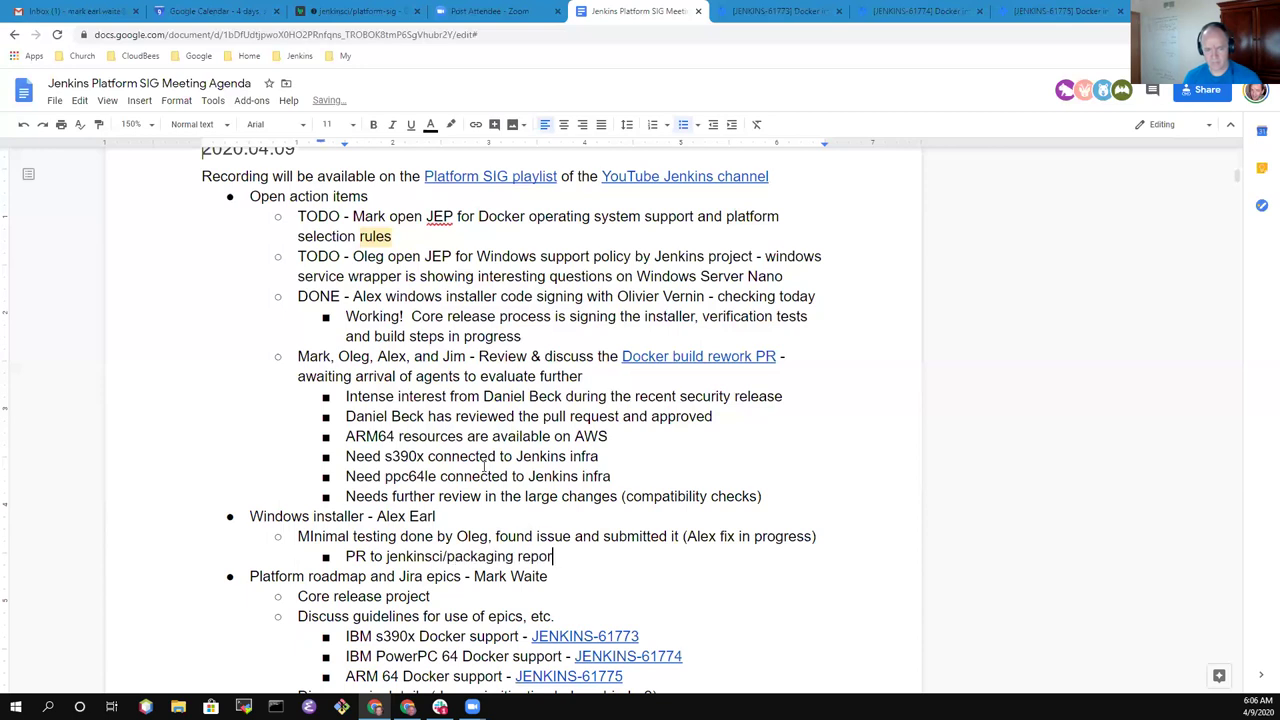
pyautogui.write('y (')
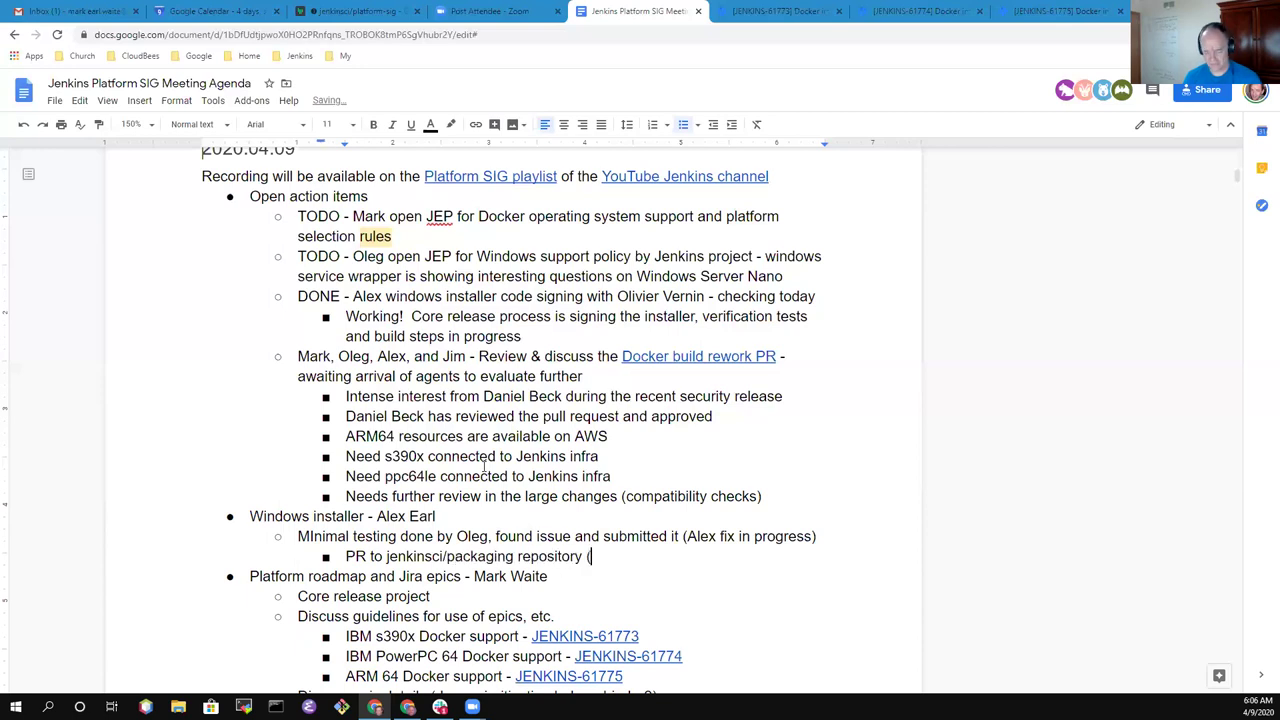
pyautogui.write('IFRA-')
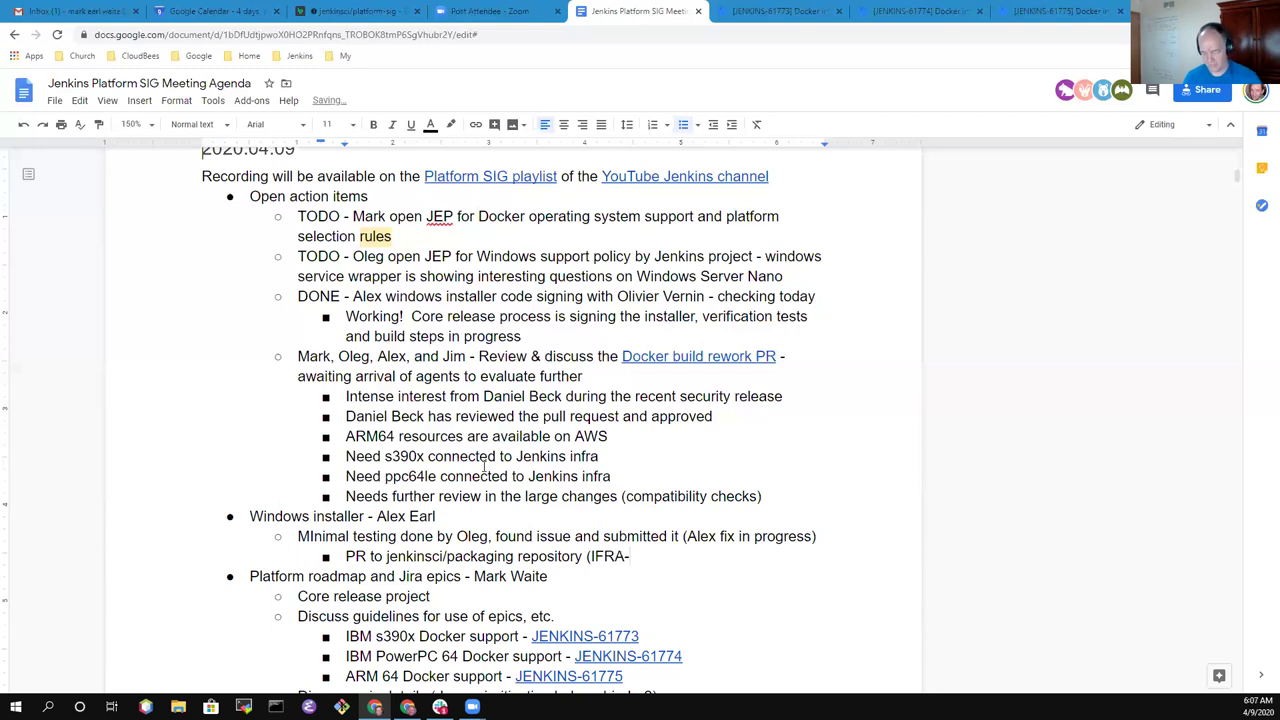
pyautogui.write('910 branch nanme')
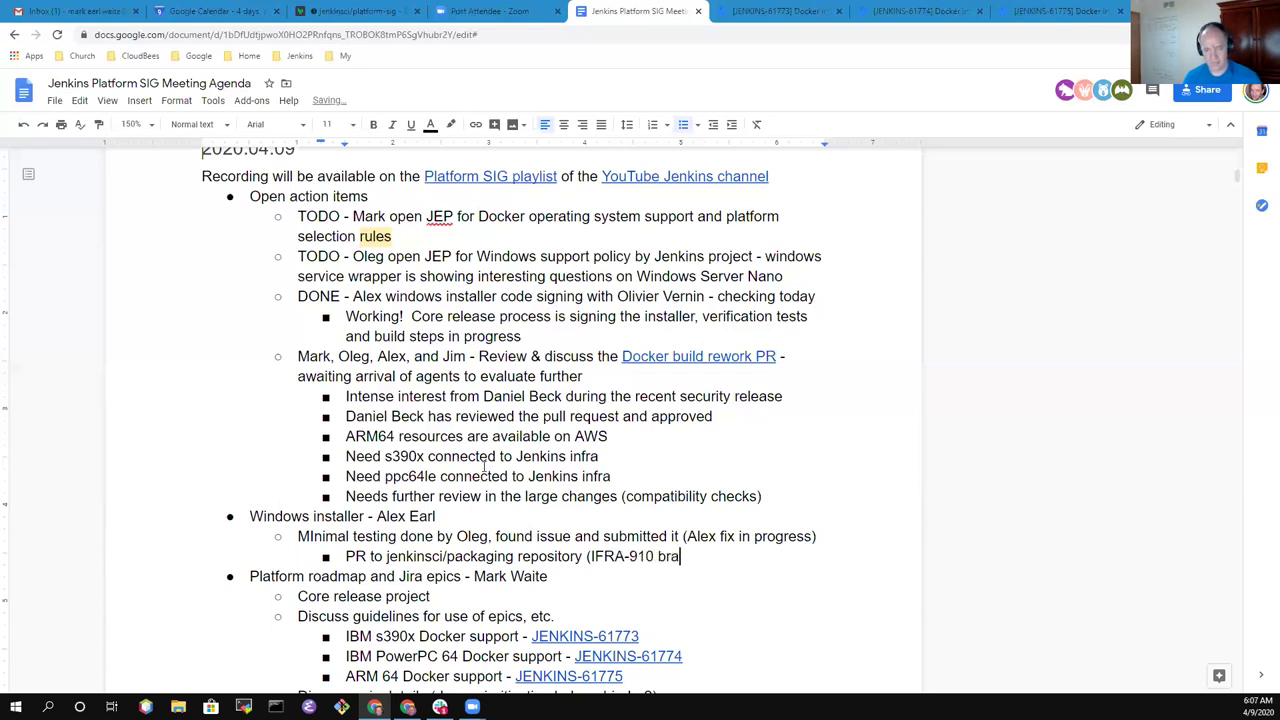
pyautogui.press('BackSpace')
pyautogui.press('BackSpace')
pyautogui.press('BackSpace')
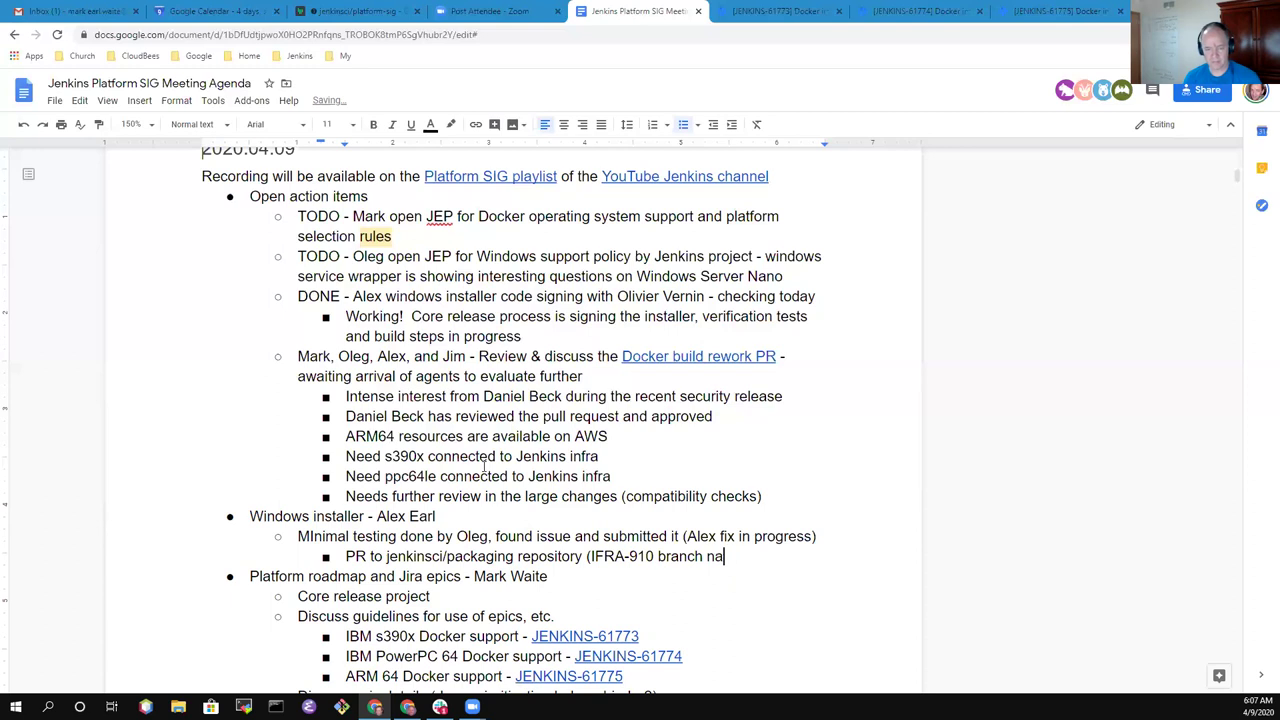
pyautogui.write('me)')
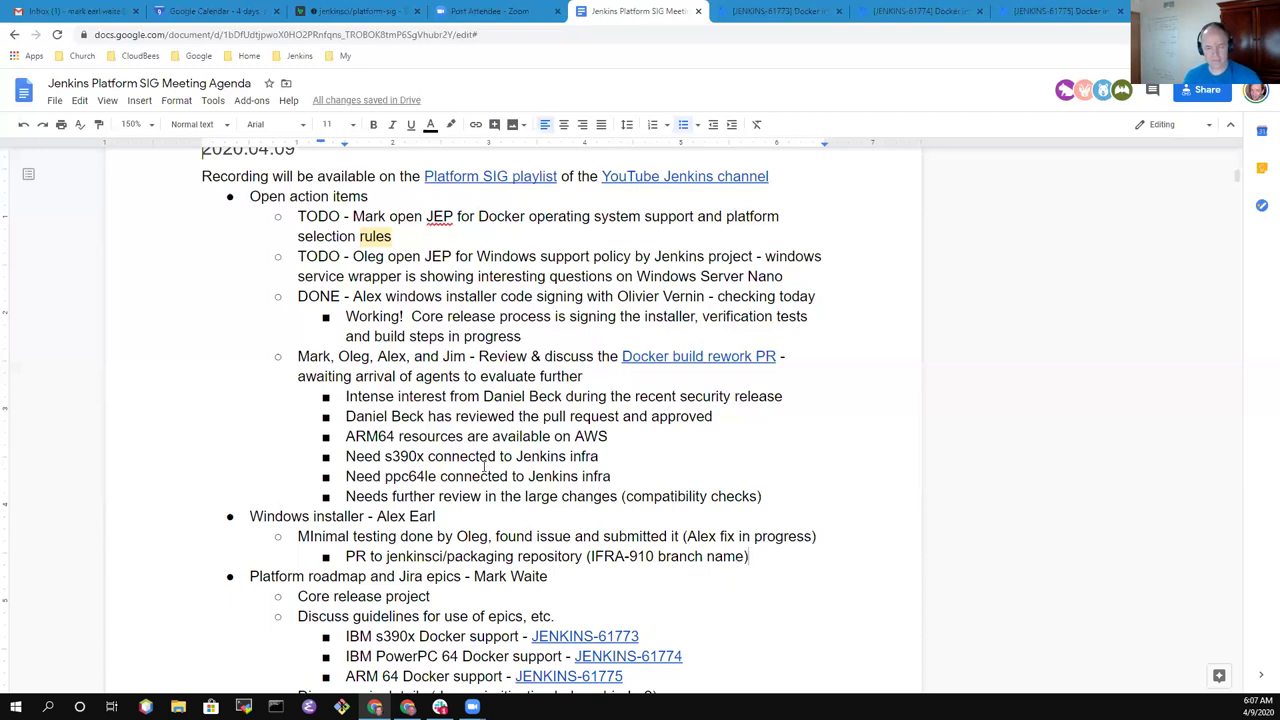
pyautogui.write(' gotr')
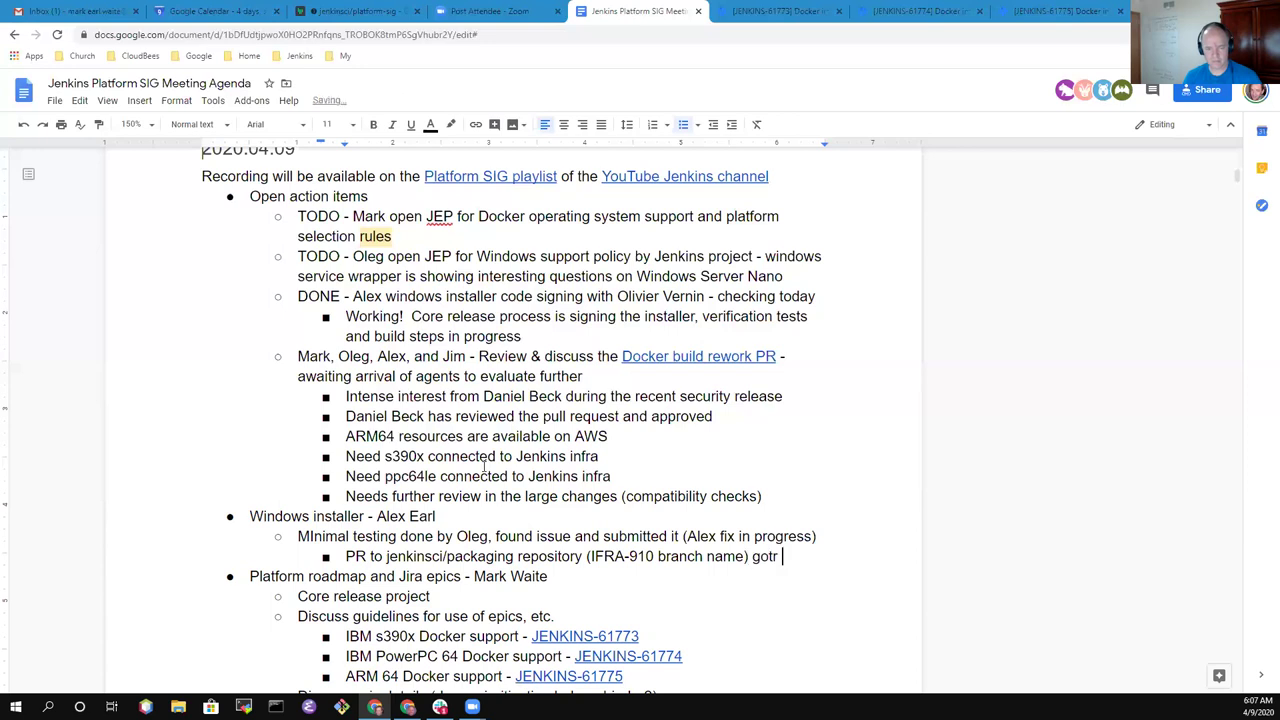
pyautogui.press('BackSpace')
pyautogui.press('BackSpace')
pyautogui.press('BackSpace')
pyautogui.press('BackSpace')
pyautogui.press('BackSpace')
pyautogui.write('for packaging')
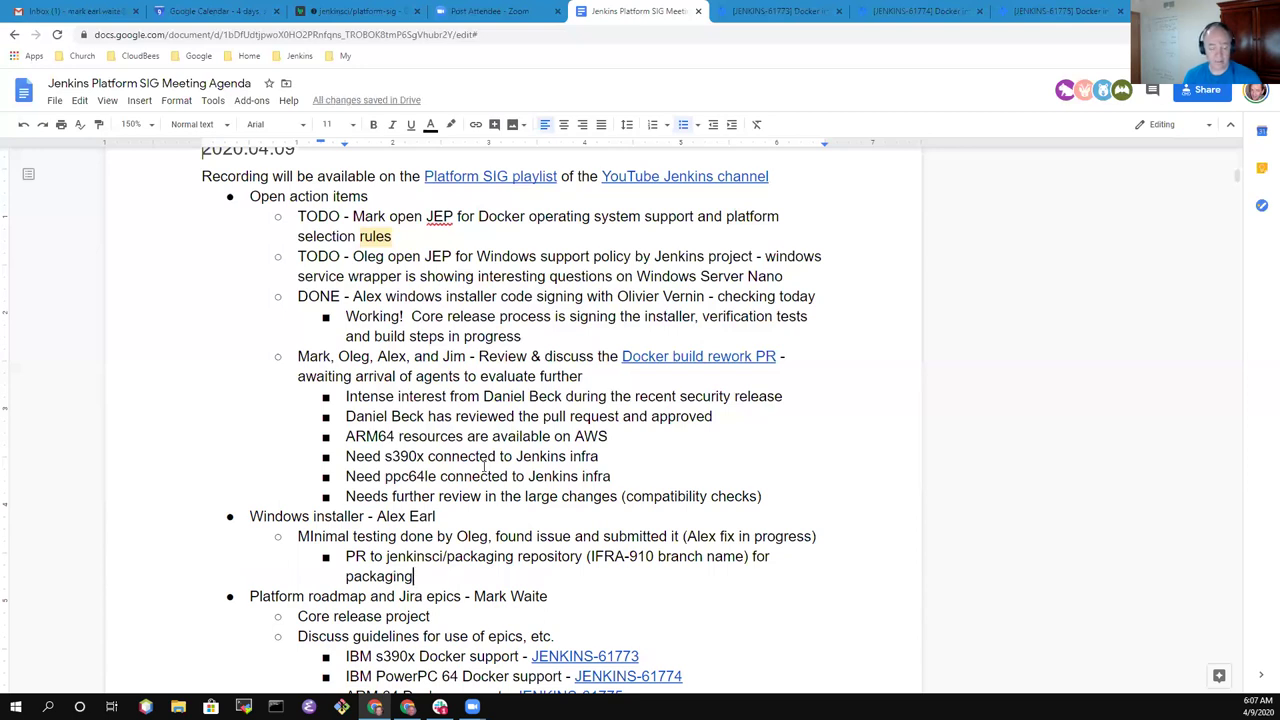
pyautogui.hotkey('ctrl', 'shift', 'Left')
pyautogui.hotkey('ctrl', 'shift', 'Left')
pyautogui.hotkey('shift', 'Left')
pyautogui.press('BackSpace')
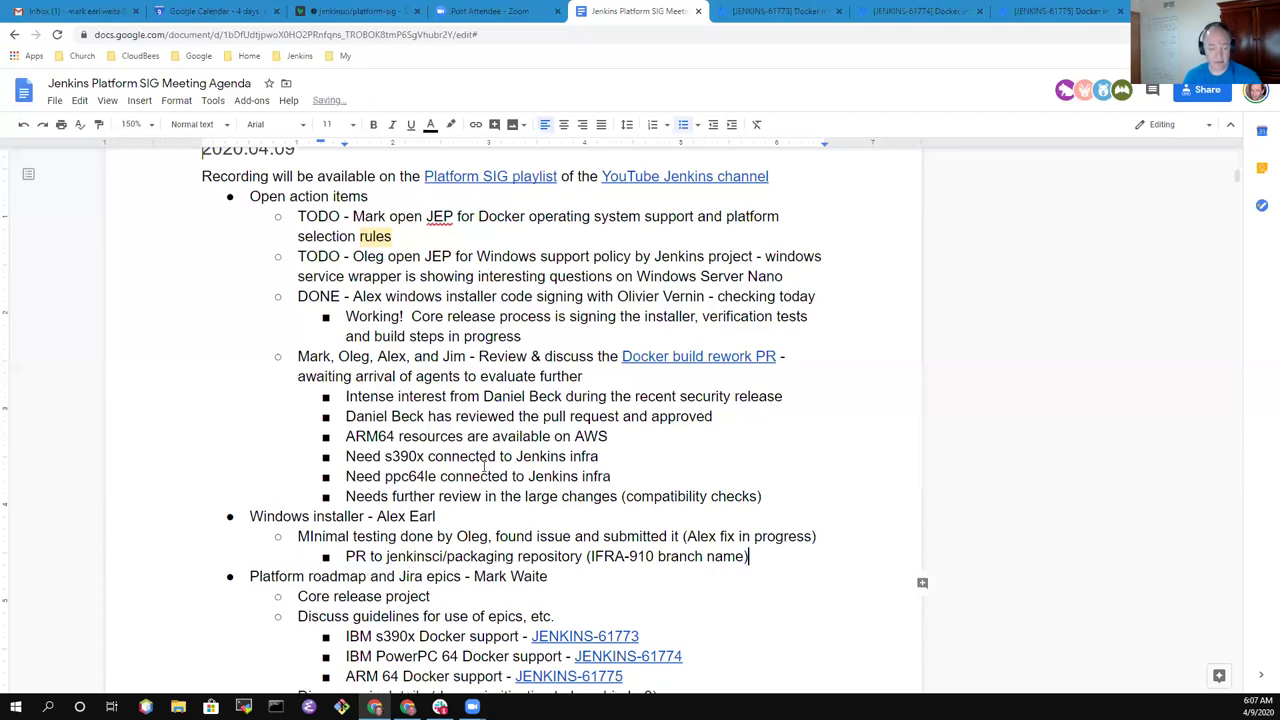
pyautogui.press('Return')
# - Type 'PR to jenkinsci/packaging for tests of Linux install and service checks', and change IFRA-910 to INFRA-910
pyautogui.write('PR to jenkinsci/')
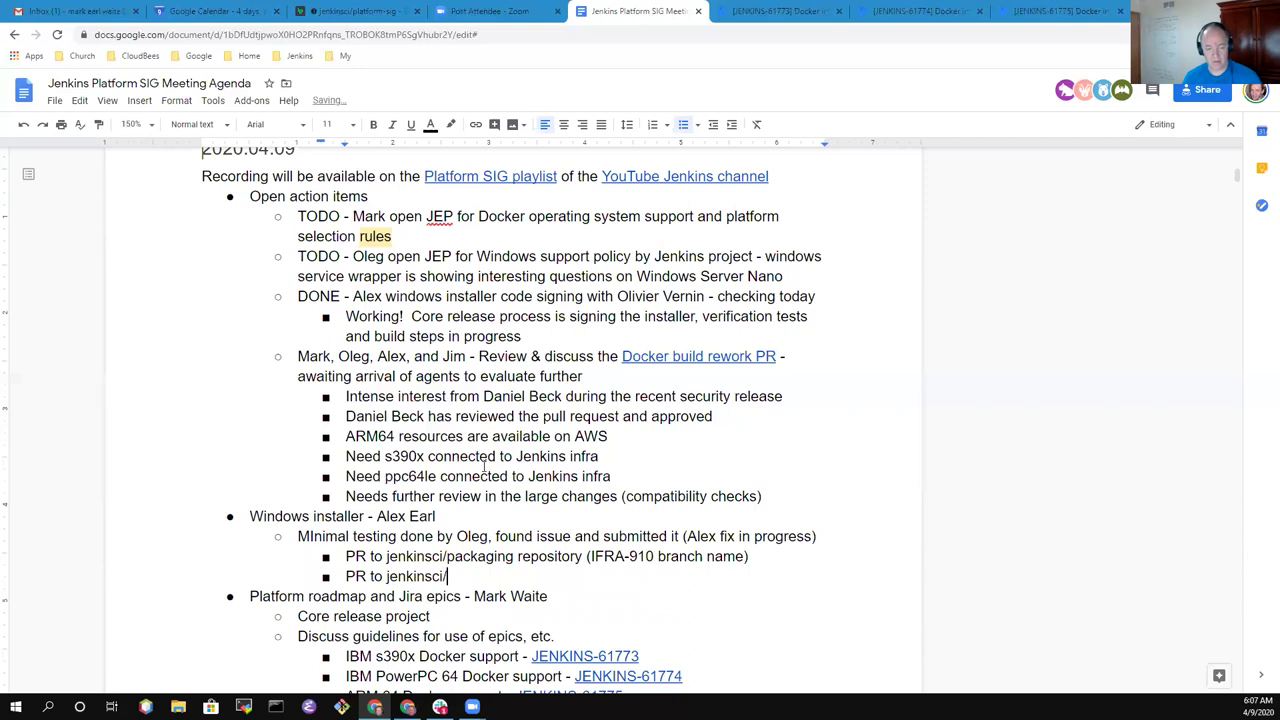
pyautogui.write('packaging ')
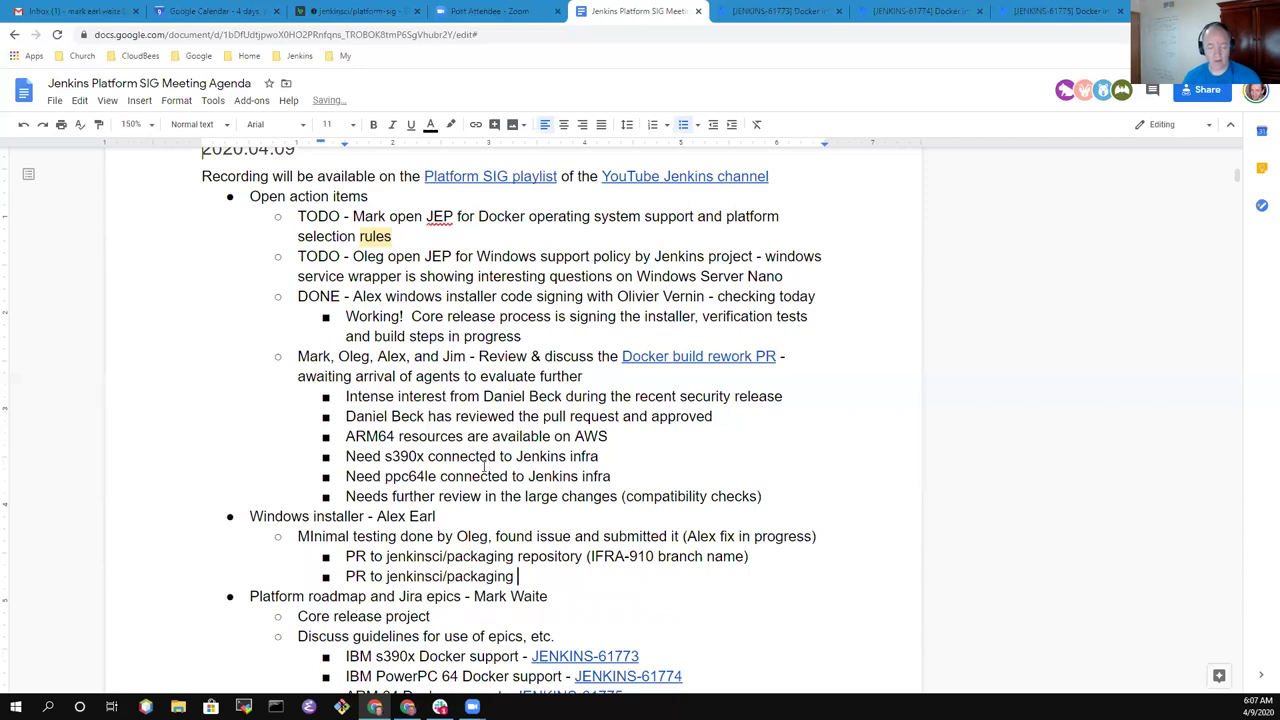
pyautogui.write('for tests ')
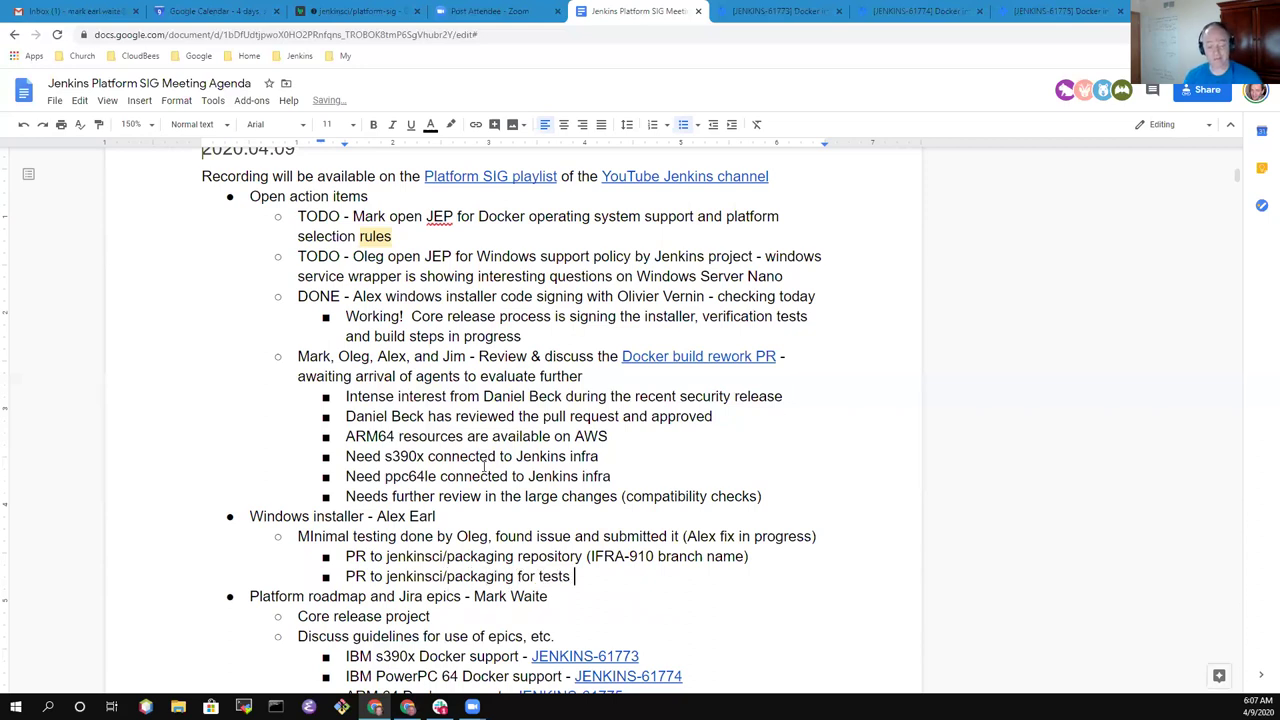
pyautogui.write('of Linux install and service checks')
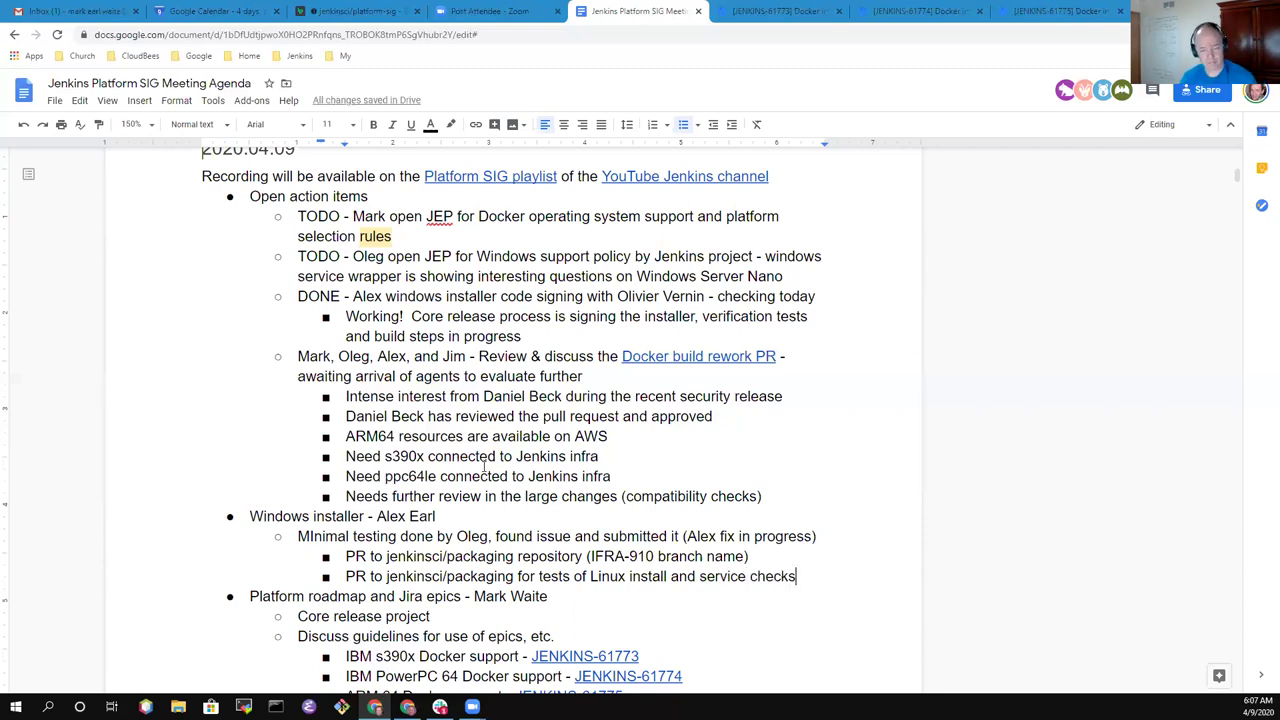
pyautogui.hotkey('shift', 'Home')
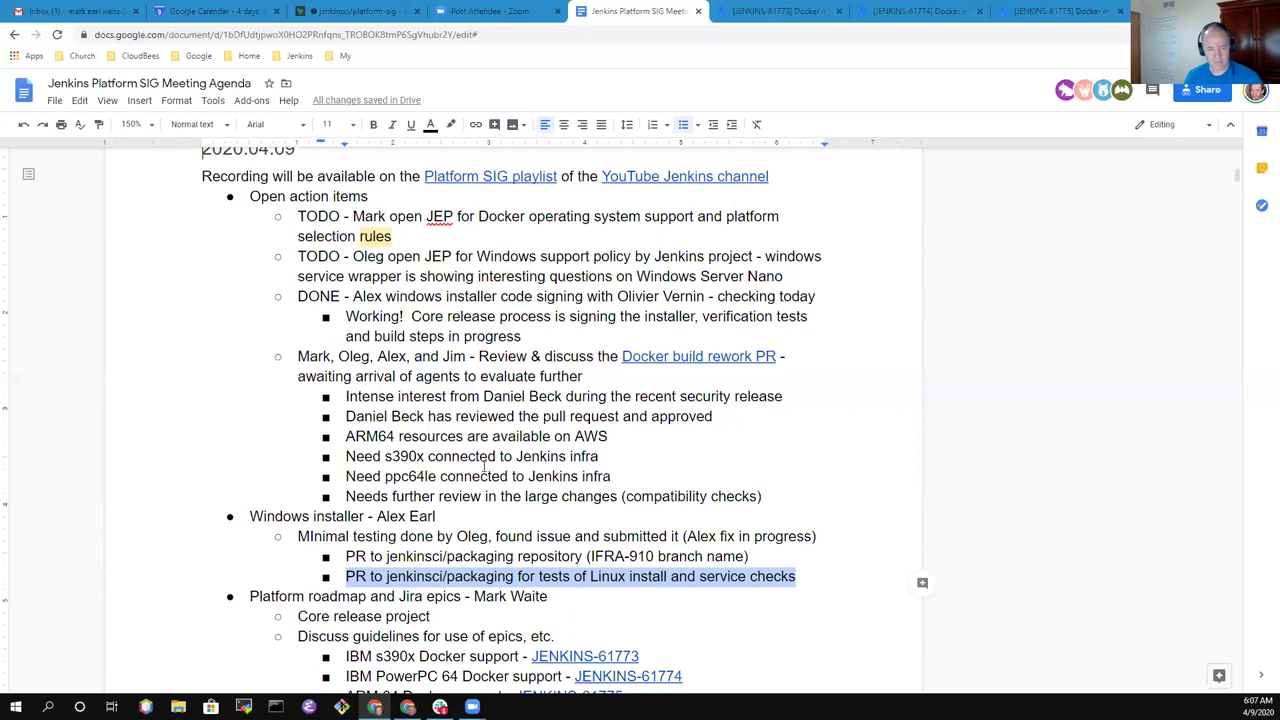
pyautogui.press('Up')
pyautogui.press('End')
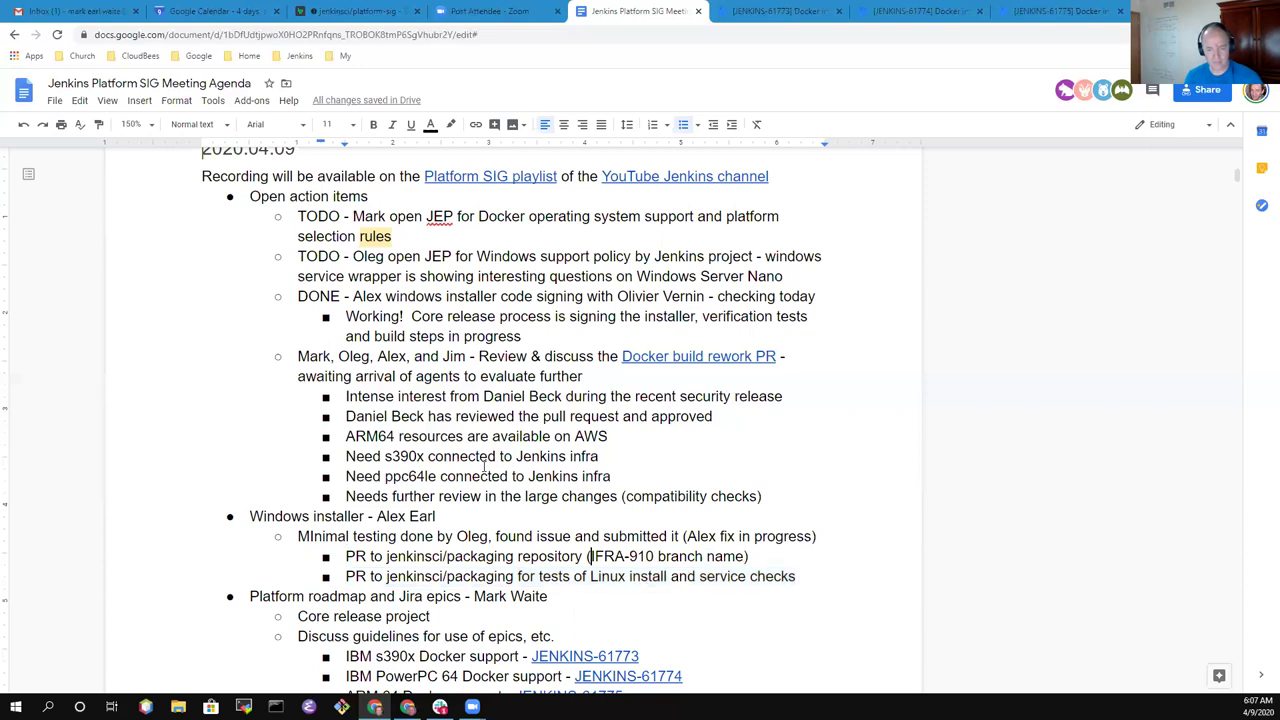
pyautogui.hotkey('ctrl', 'Left')
pyautogui.hotkey('ctrl', 'Left')
pyautogui.hotkey('ctrl', 'Left')
pyautogui.hotkey('ctrl', 'Left')
pyautogui.hotkey('ctrl', 'Left')
pyautogui.hotkey('ctrl', 'Left')
pyautogui.press('Right')
pyautogui.write('N')
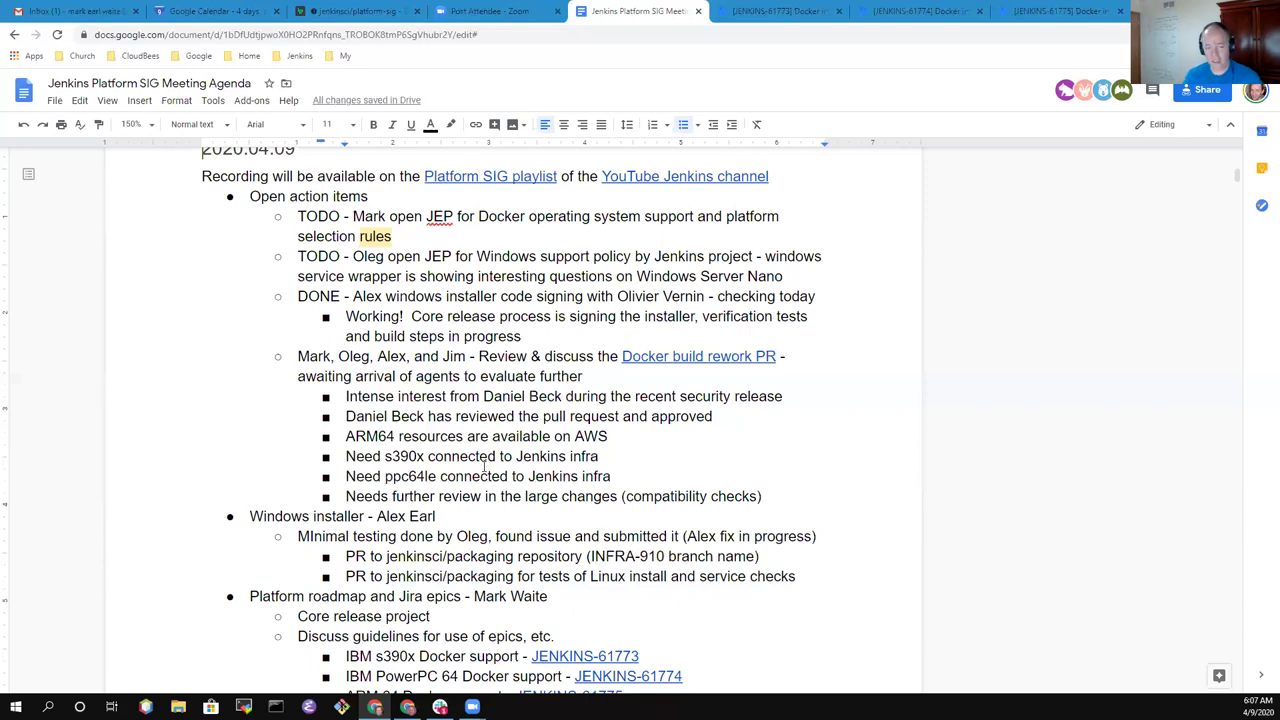
# - Review the INFRA-910 branch name and the code-signing DONE item wording
pyautogui.press('Down')
pyautogui.press('Up')
pyautogui.press('Left')
pyautogui.press('Left')
pyautogui.hotkey('ctrl', 'shift', 'Right')
pyautogui.hotkey('ctrl', 'shift', 'Right')
pyautogui.hotkey('ctrl', 'shift', 'Right')
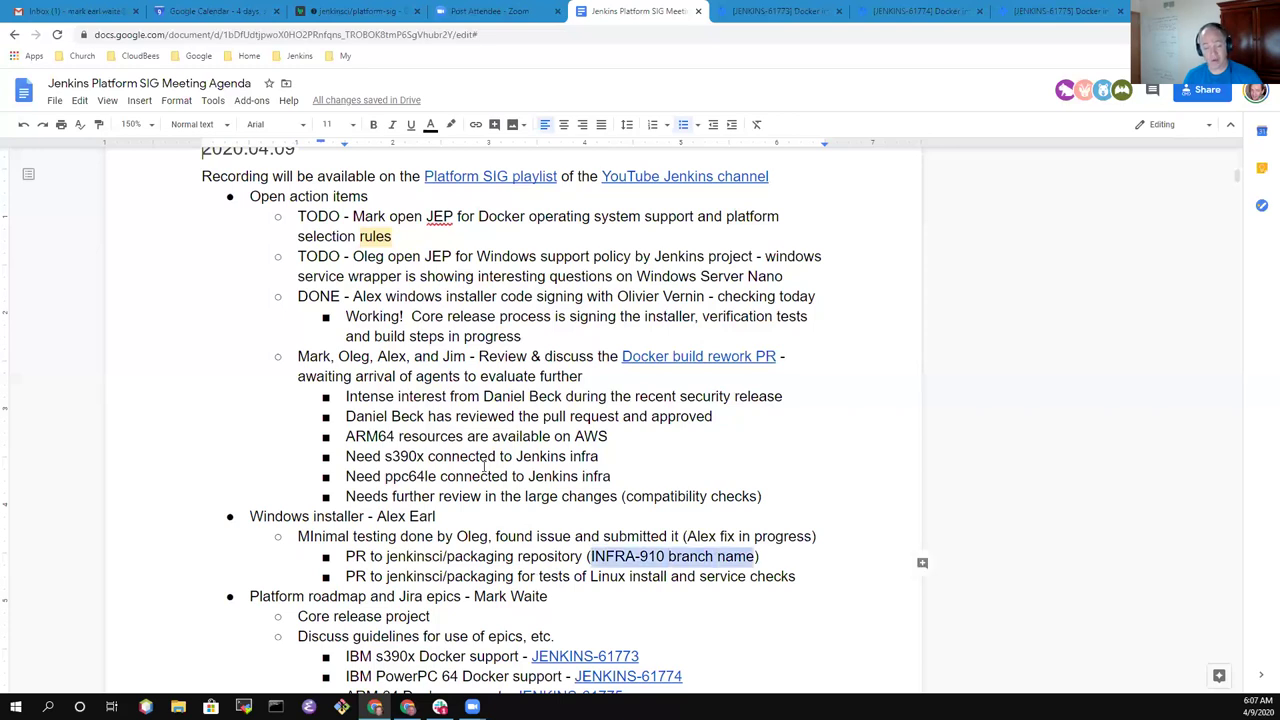
pyautogui.press('Up')
pyautogui.press('Up')
pyautogui.press('Up')
pyautogui.press('Up')
pyautogui.press('Up')
pyautogui.press('Up')
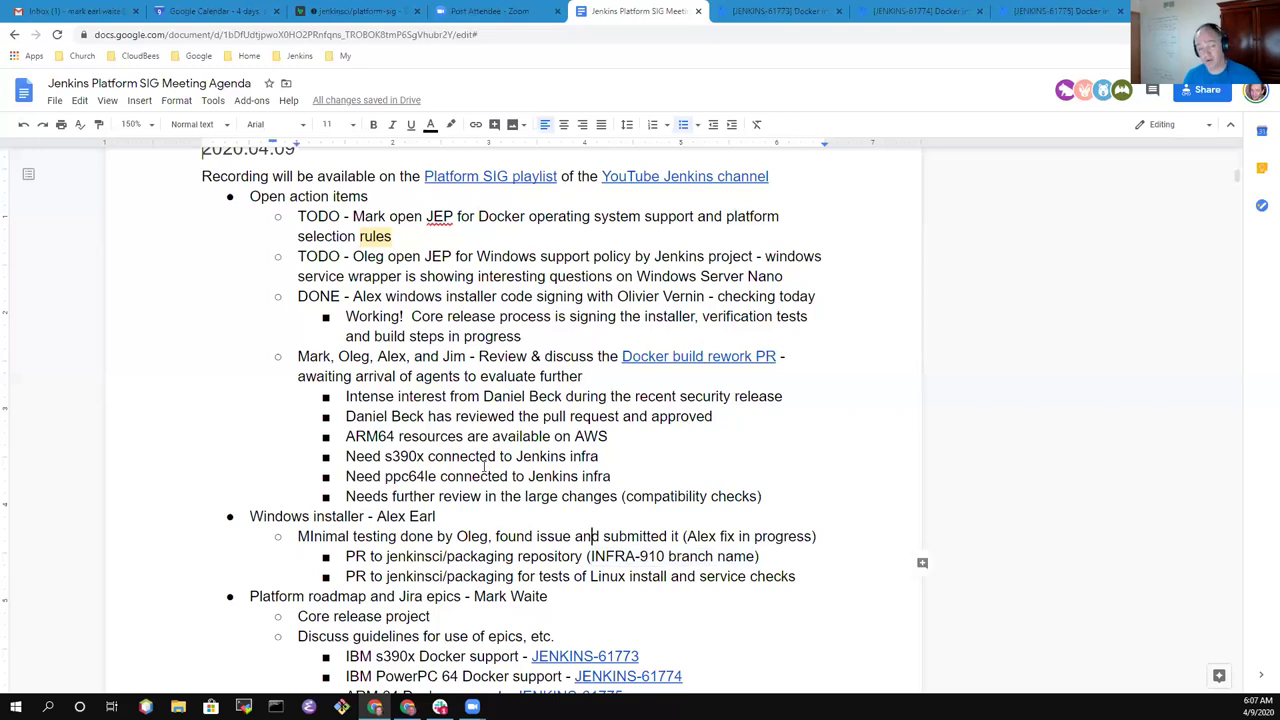
pyautogui.press('Up')
pyautogui.press('Up')
pyautogui.press('Up')
pyautogui.press('Up')
pyautogui.press('Up')
pyautogui.press('Up')
pyautogui.press('Up')
pyautogui.hotkey('ctrl', 'Left')
pyautogui.hotkey('ctrl', 'Left')
pyautogui.hotkey('ctrl', 'Left')
pyautogui.hotkey('ctrl', 'Left')
pyautogui.hotkey('ctrl', 'Left')
pyautogui.hotkey('ctrl', 'shift', 'Right')
pyautogui.hotkey('ctrl', 'shift', 'Right')
pyautogui.hotkey('ctrl', 'shift', 'Right')
pyautogui.hotkey('ctrl', 'shift', 'Right')
pyautogui.hotkey('ctrl', 'shift', 'Right')
pyautogui.hotkey('ctrl', 'shift', 'Right')
pyautogui.hotkey('ctrl', 'shift', 'Right')
pyautogui.hotkey('ctrl', 'shift', 'Right')
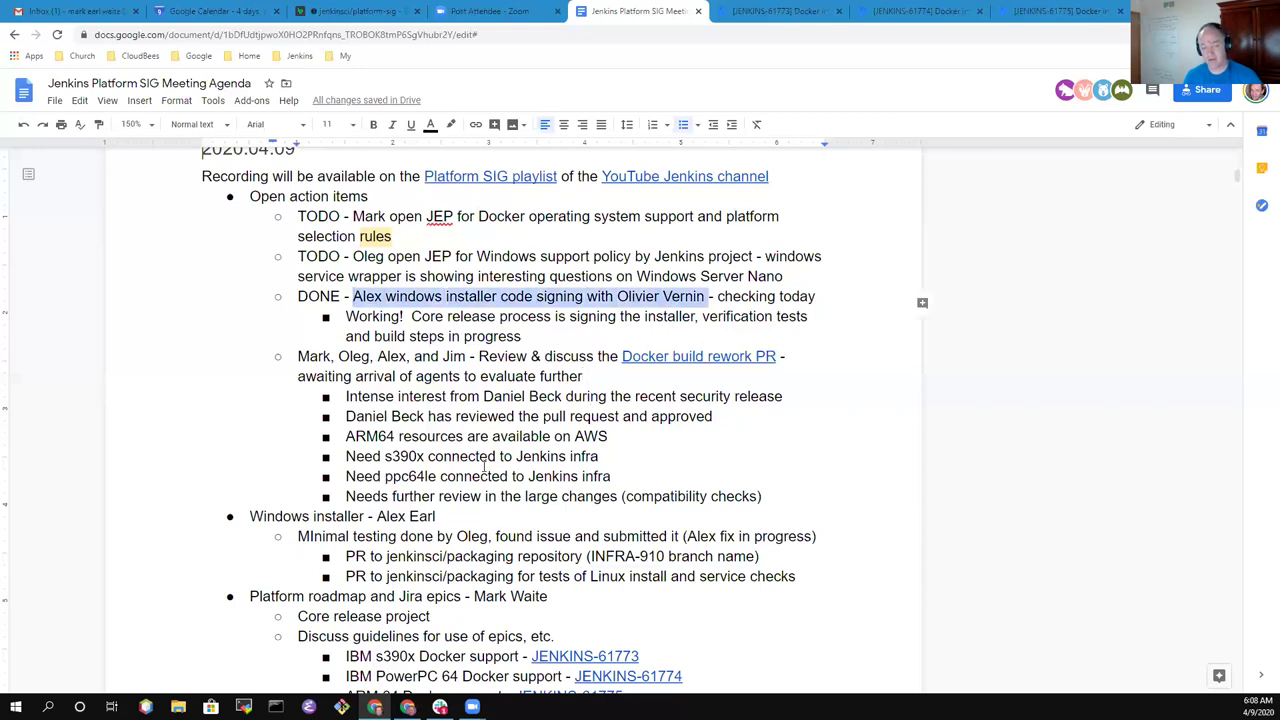
pyautogui.hotkey('shift', 'Left')
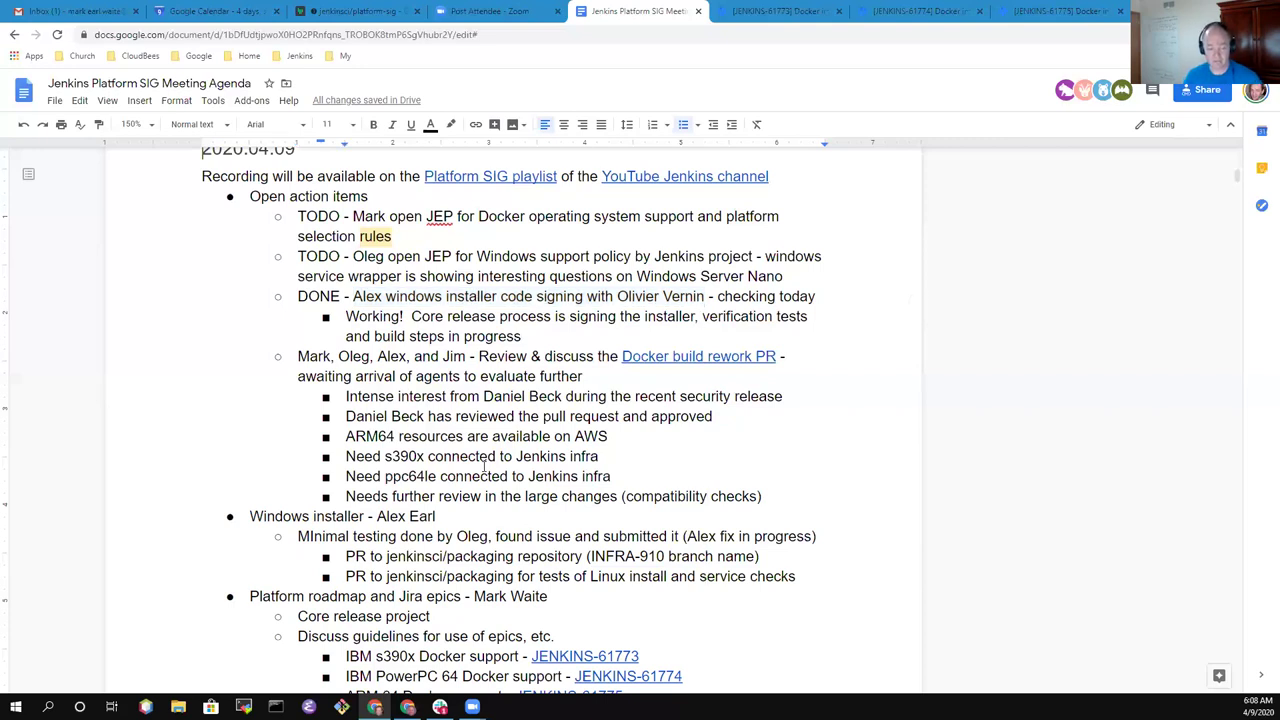
pyautogui.press('End')
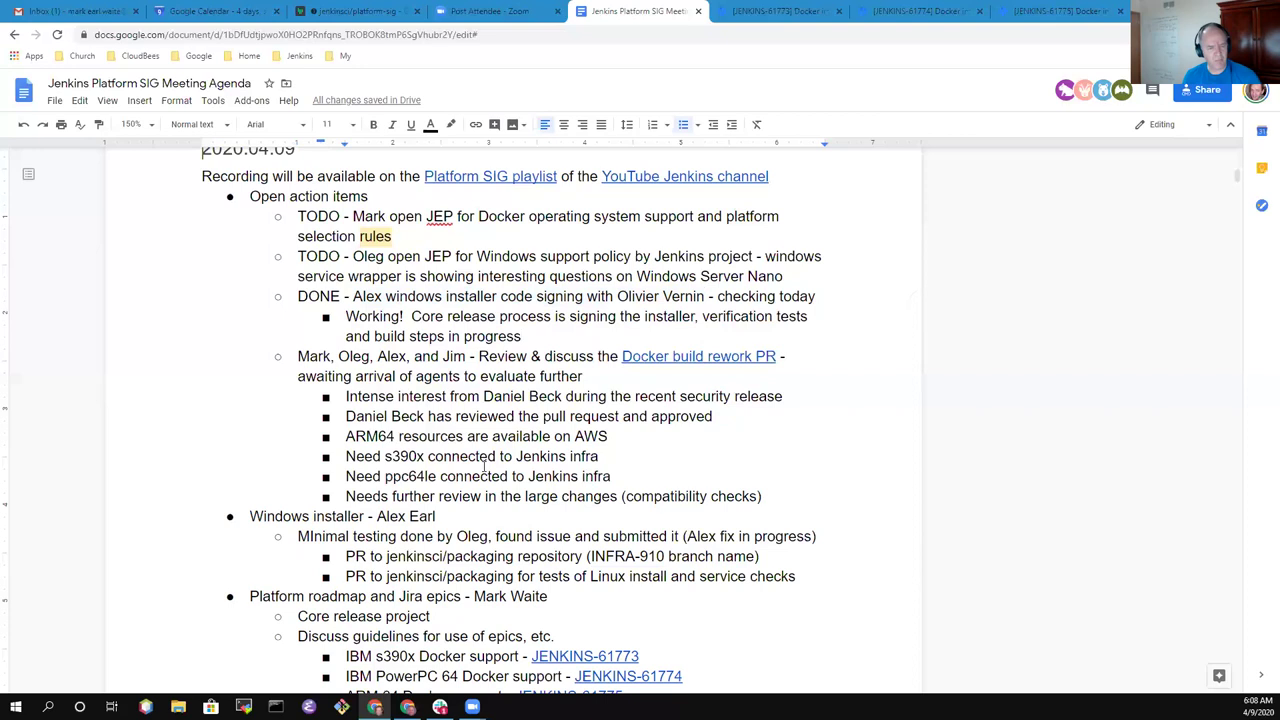
pyautogui.press('Down')
pyautogui.press('Down')
# - Insert a top-level 'Core release project' bullet above Platform roadmap, naming its two presenters
pyautogui.press('Up')
pyautogui.press('Return')
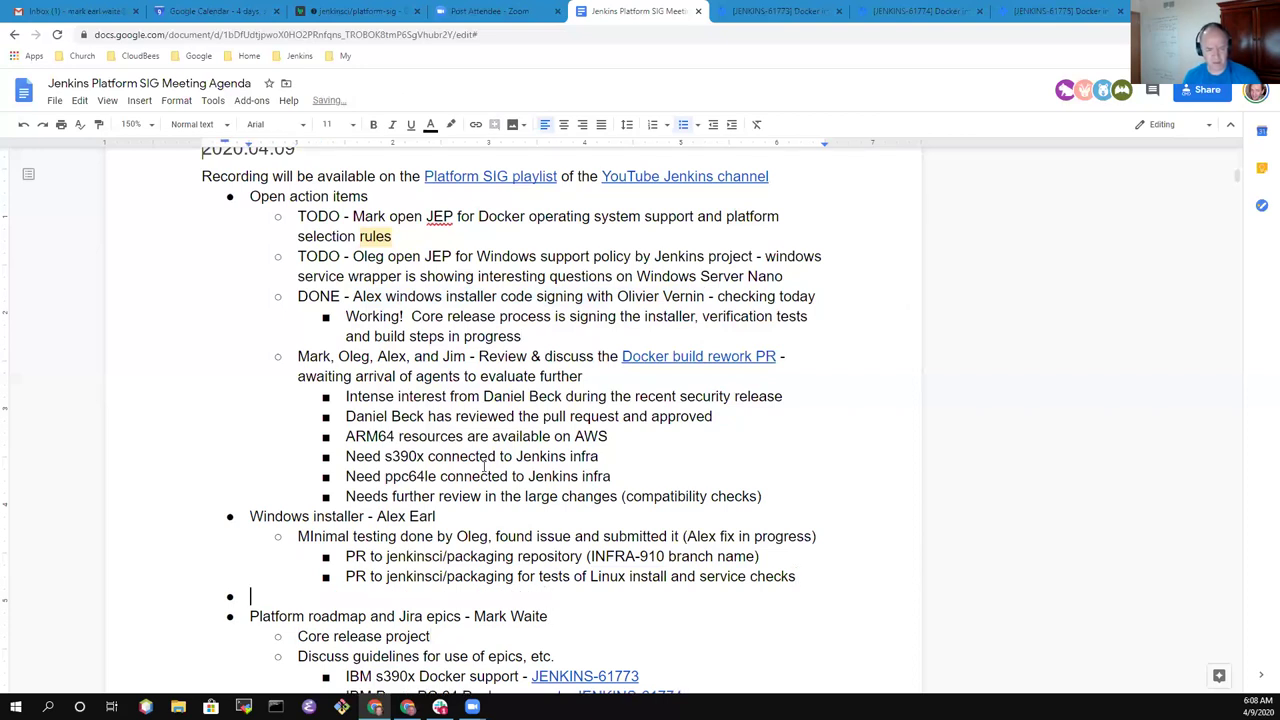
pyautogui.write('Core release')
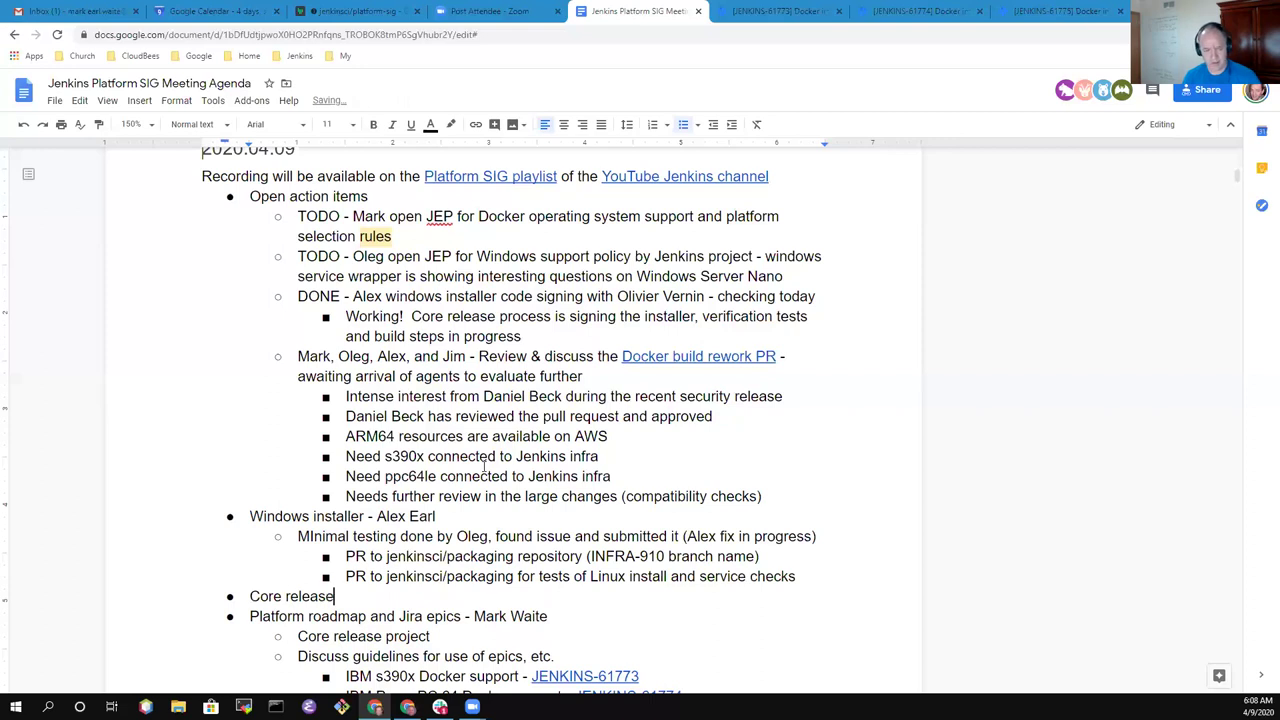
pyautogui.write(' projects')
pyautogui.press('BackSpace')
pyautogui.write('- Mark Waite')
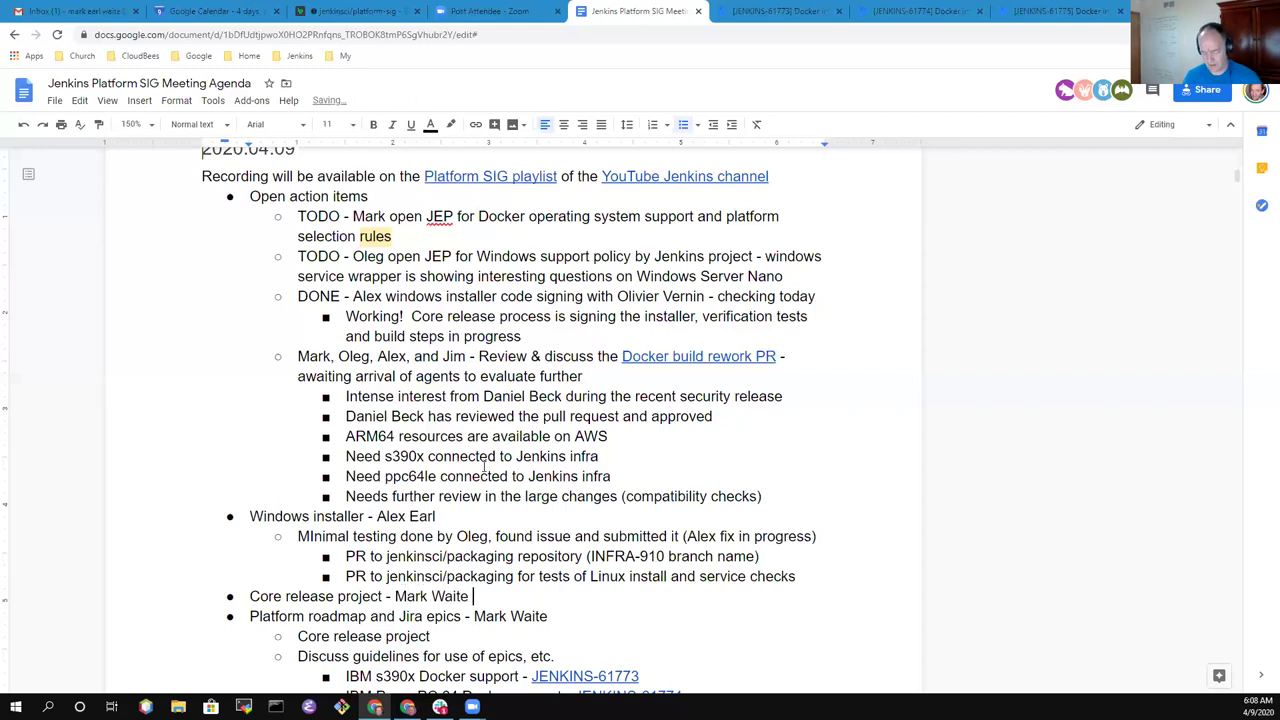
pyautogui.hotkey('ctrl', 'BackSpace')
pyautogui.write('& Alex')
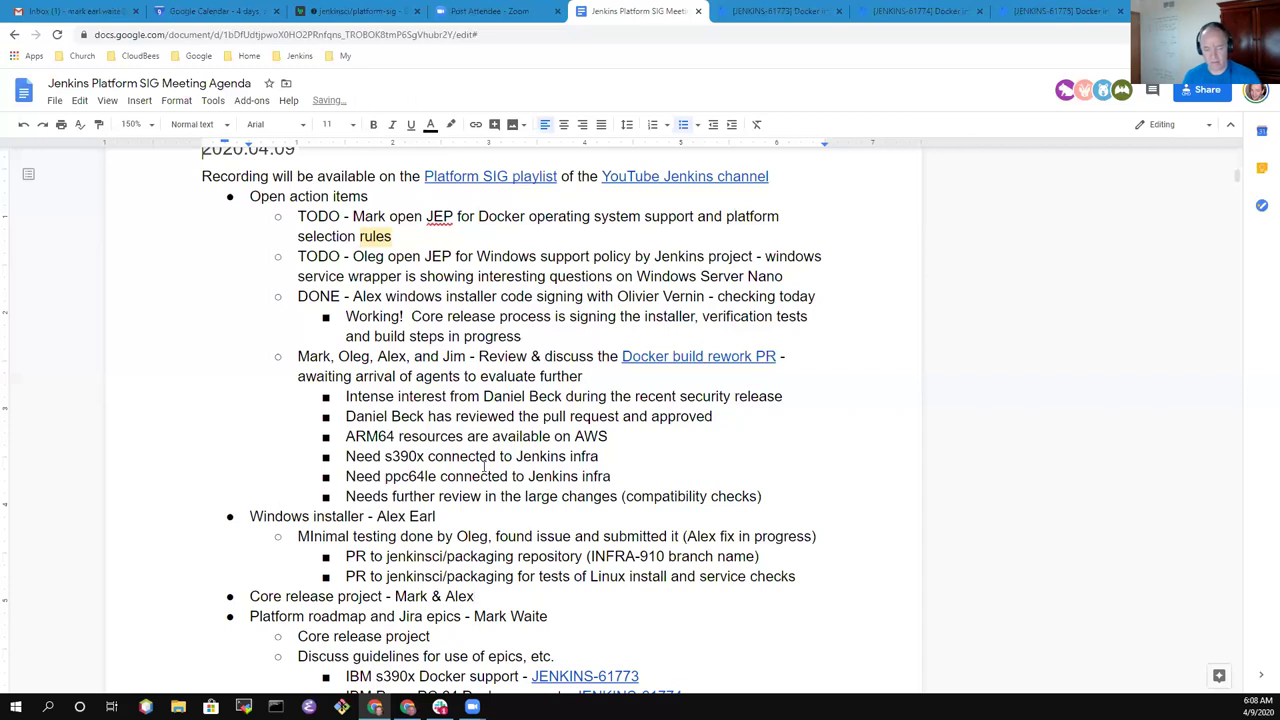
# - Delete the duplicate Core release project sub-item below the Linux install tests line
pyautogui.press('Down')
pyautogui.press('Down')
pyautogui.hotkey('shift', 'Home')
pyautogui.press('Delete')
pyautogui.press('Delete')
pyautogui.press('Up')
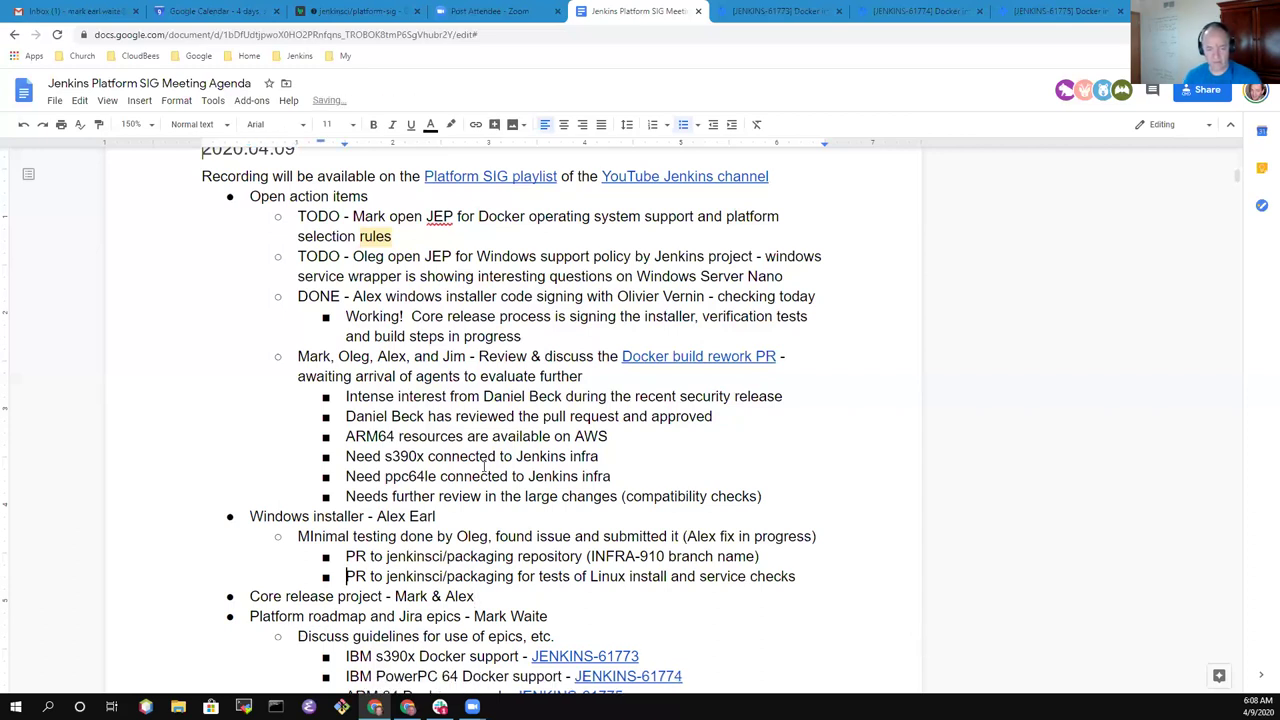
pyautogui.press('End')
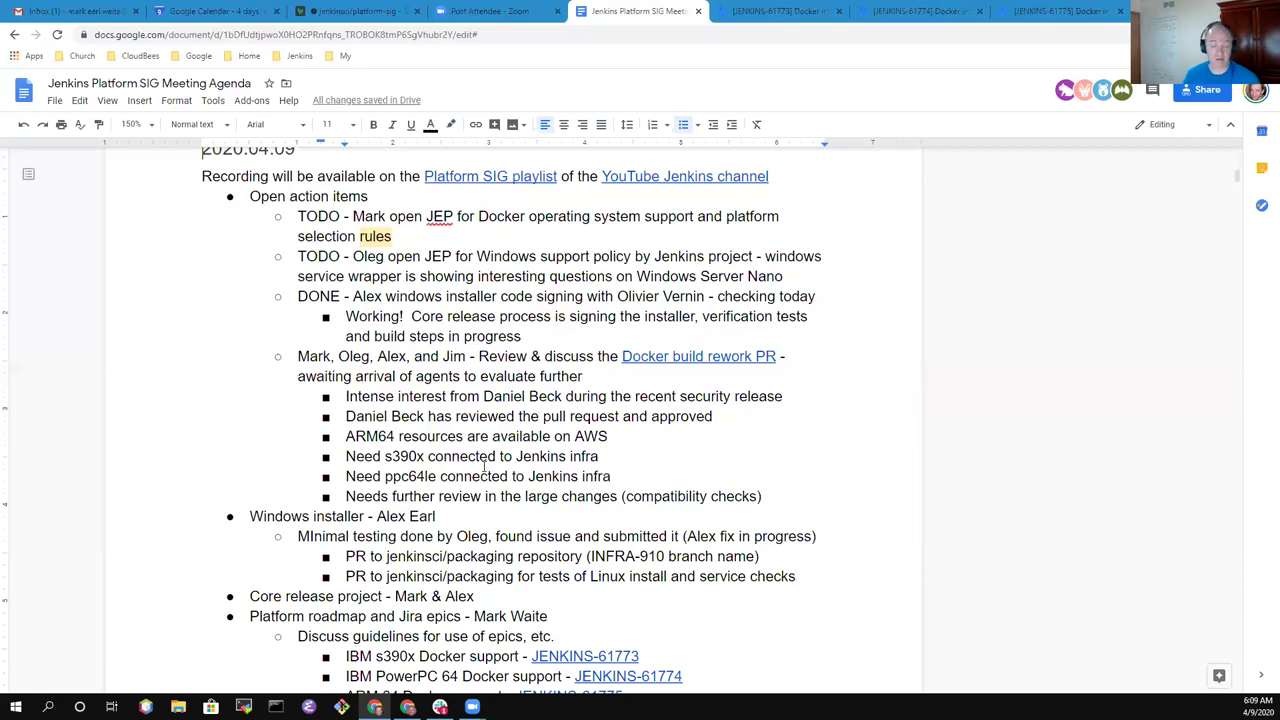
# - Add a 'Docker builds' sub-bullet after the Linux install tests line, then discard it
pyautogui.press('Down')
pyautogui.press('Up')
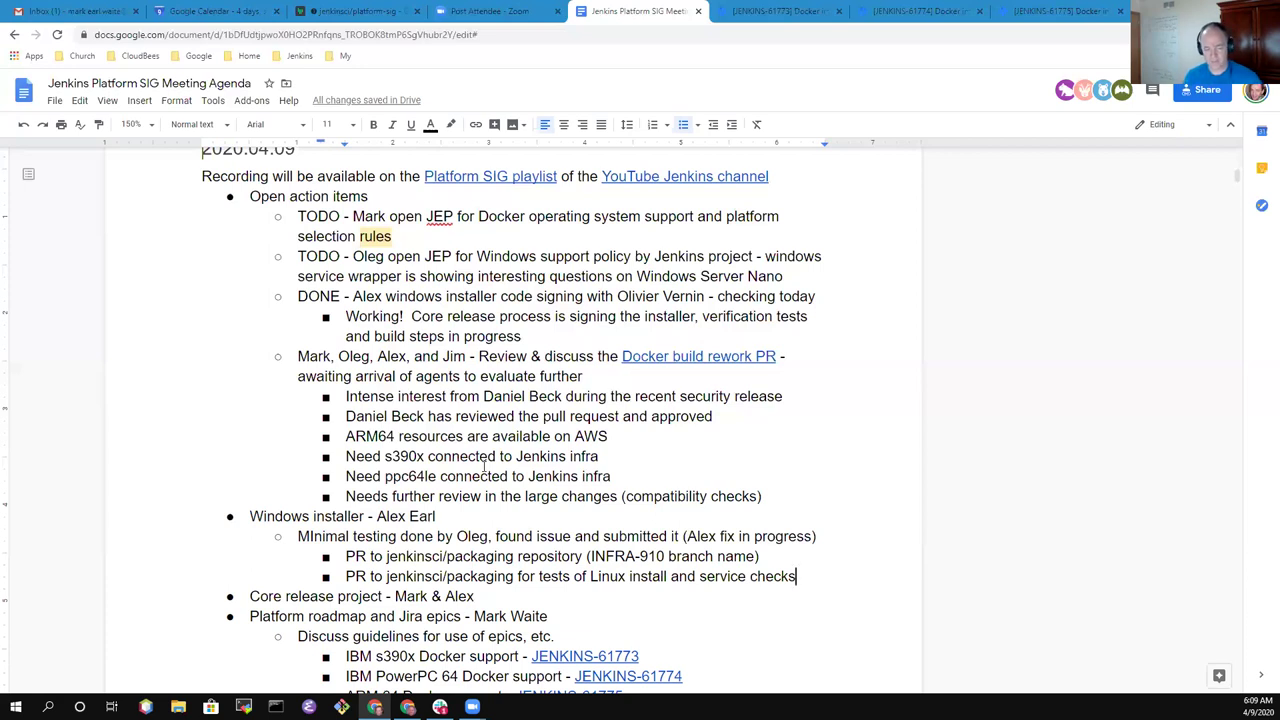
pyautogui.press('Down')
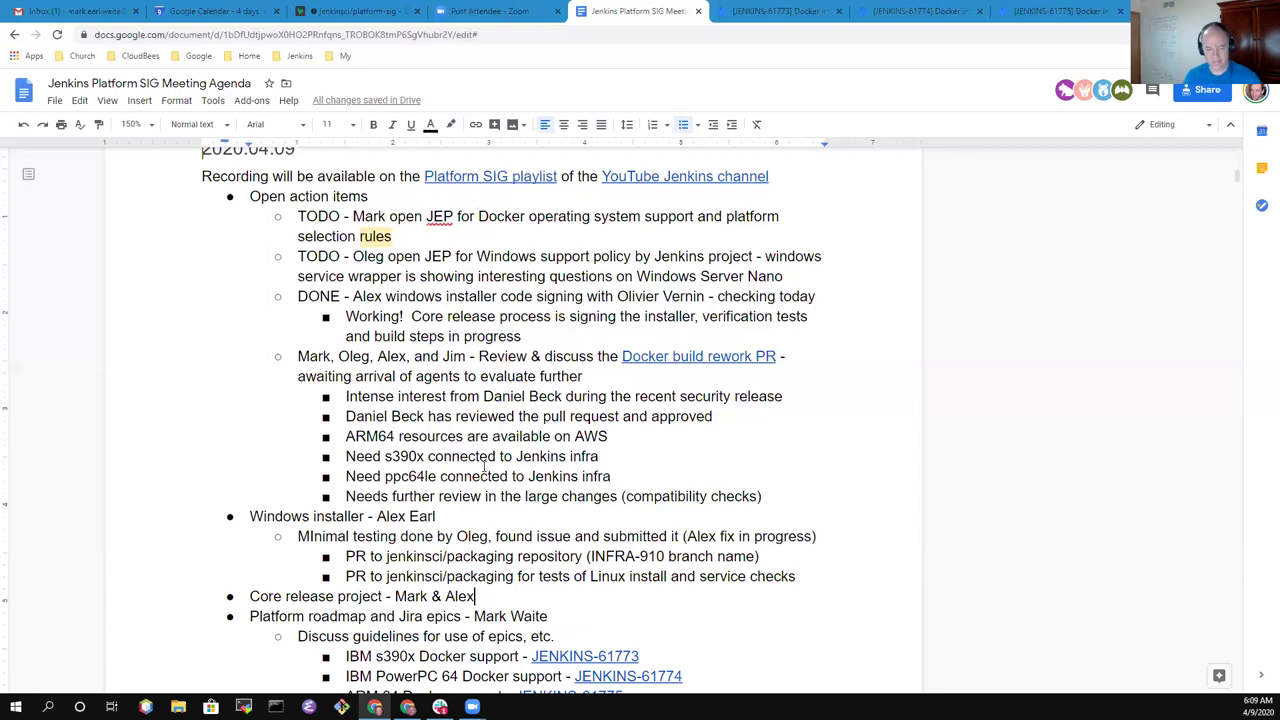
pyautogui.press('Up')
pyautogui.press('Return')
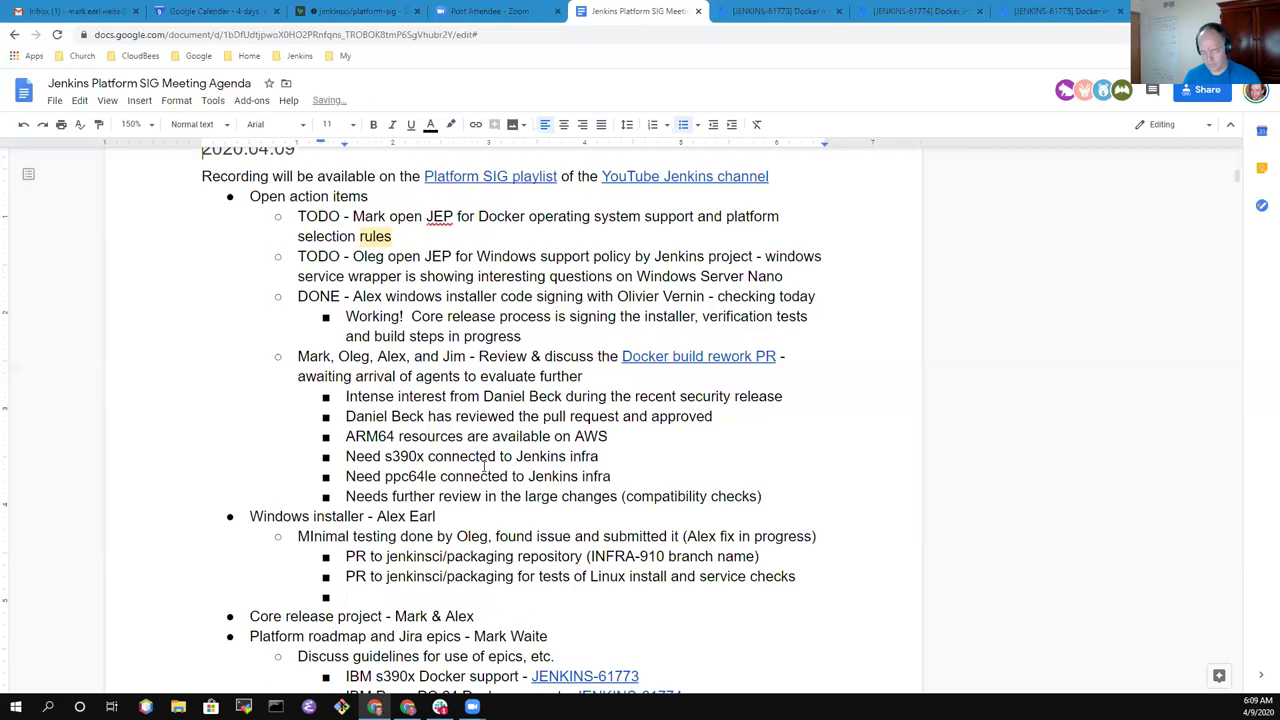
pyautogui.write('Docker builds')
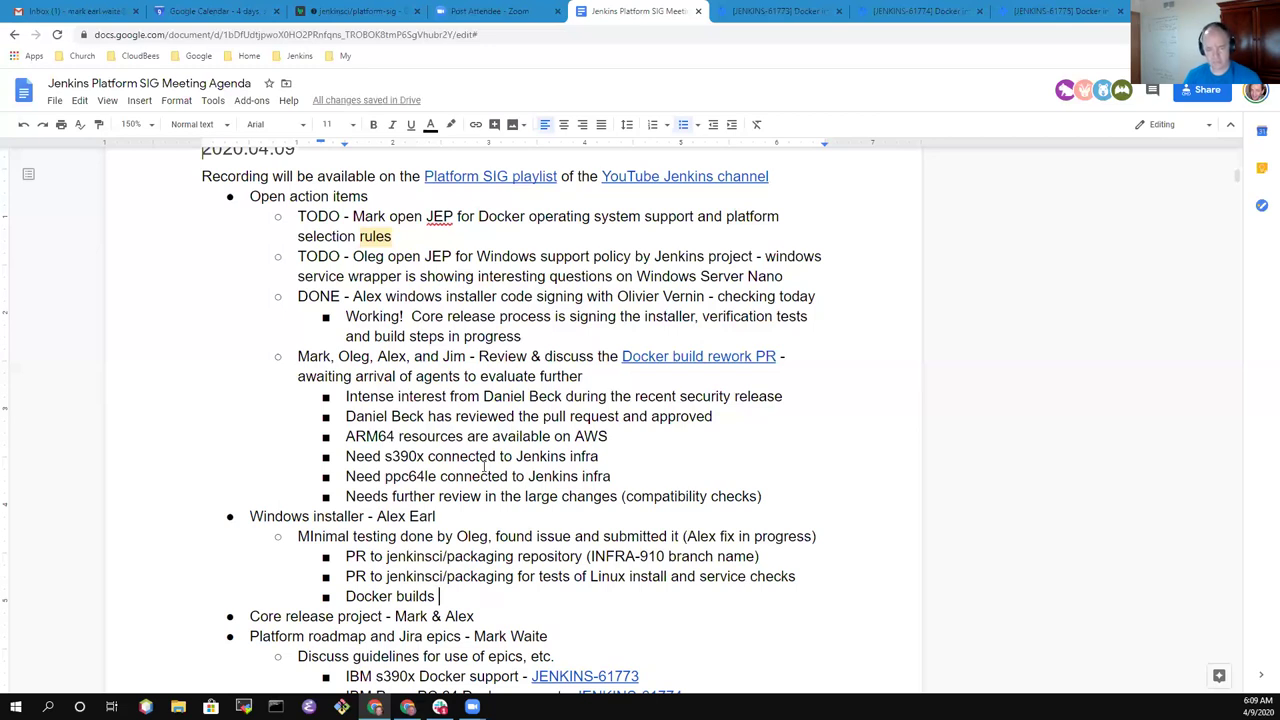
pyautogui.hotkey('shift', 'Home')
pyautogui.press('BackSpace')
pyautogui.press('BackSpace')
pyautogui.press('BackSpace')
pyautogui.press('BackSpace')
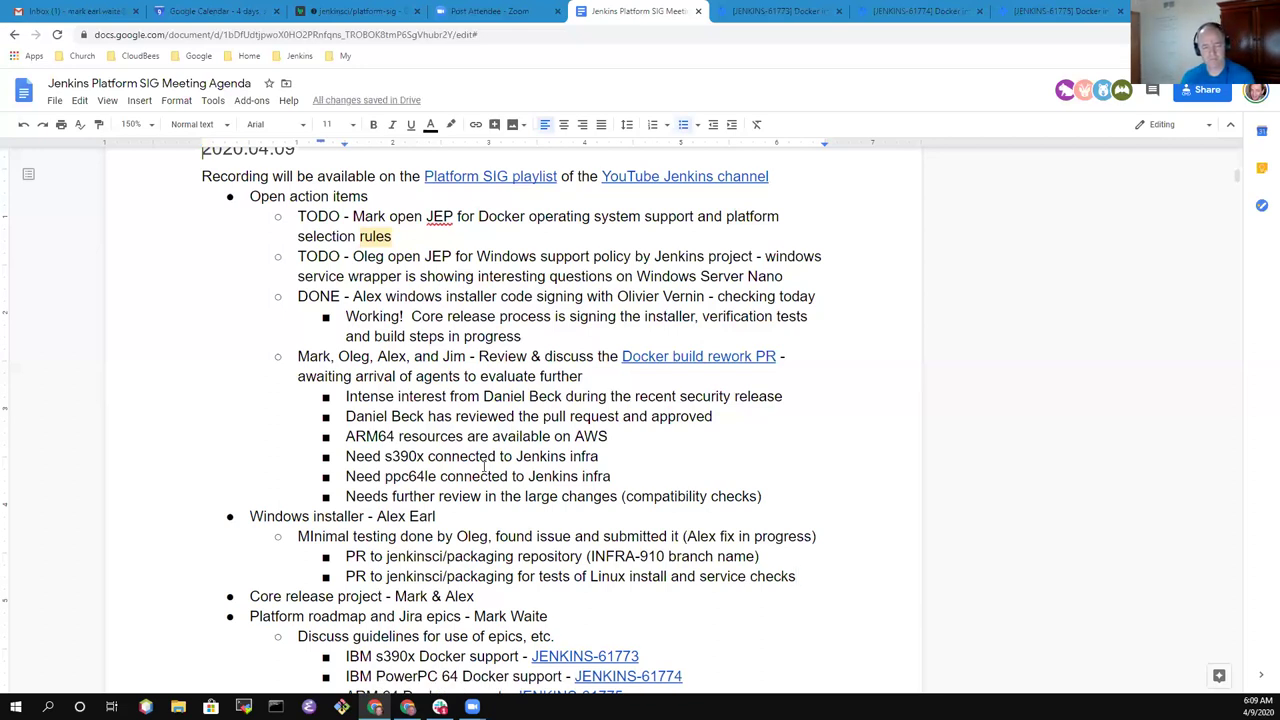
# - Cut the 's390 and PowerPC infrastructure progress' line and paste it above Platform roadmap
pyautogui.scroll(-5, 484, 466)
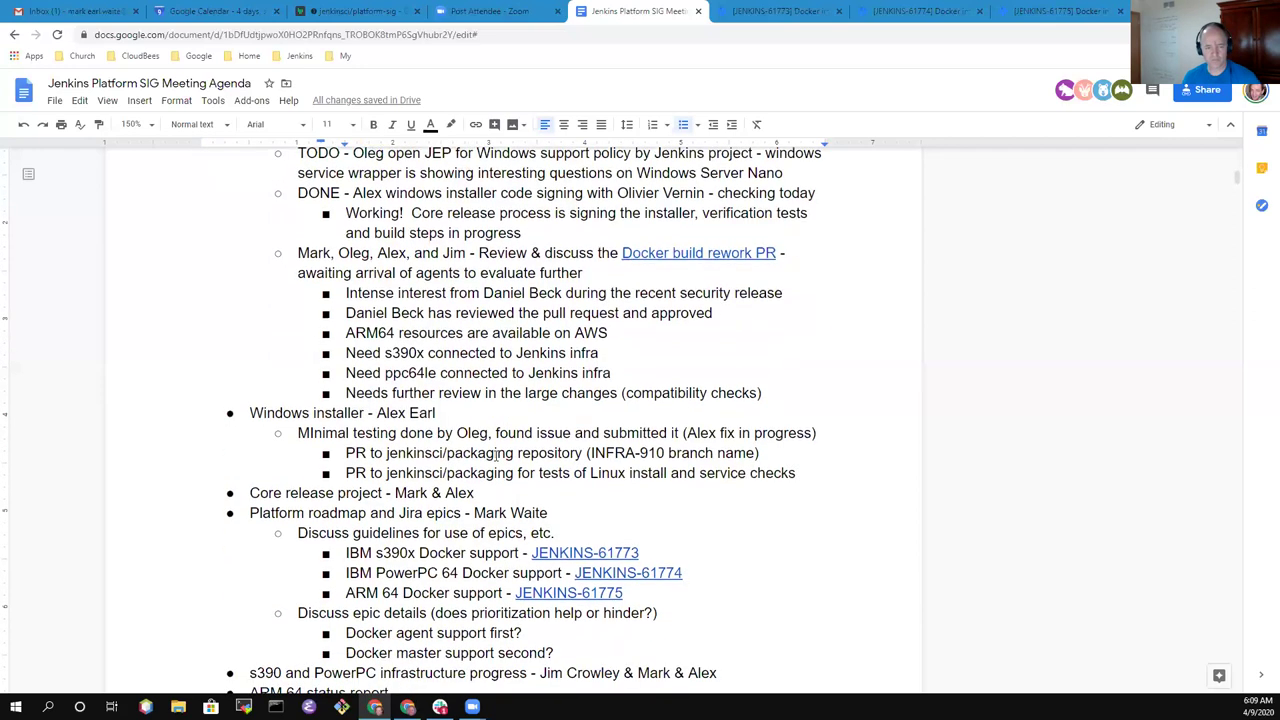
pyautogui.scroll(1, 500, 458)
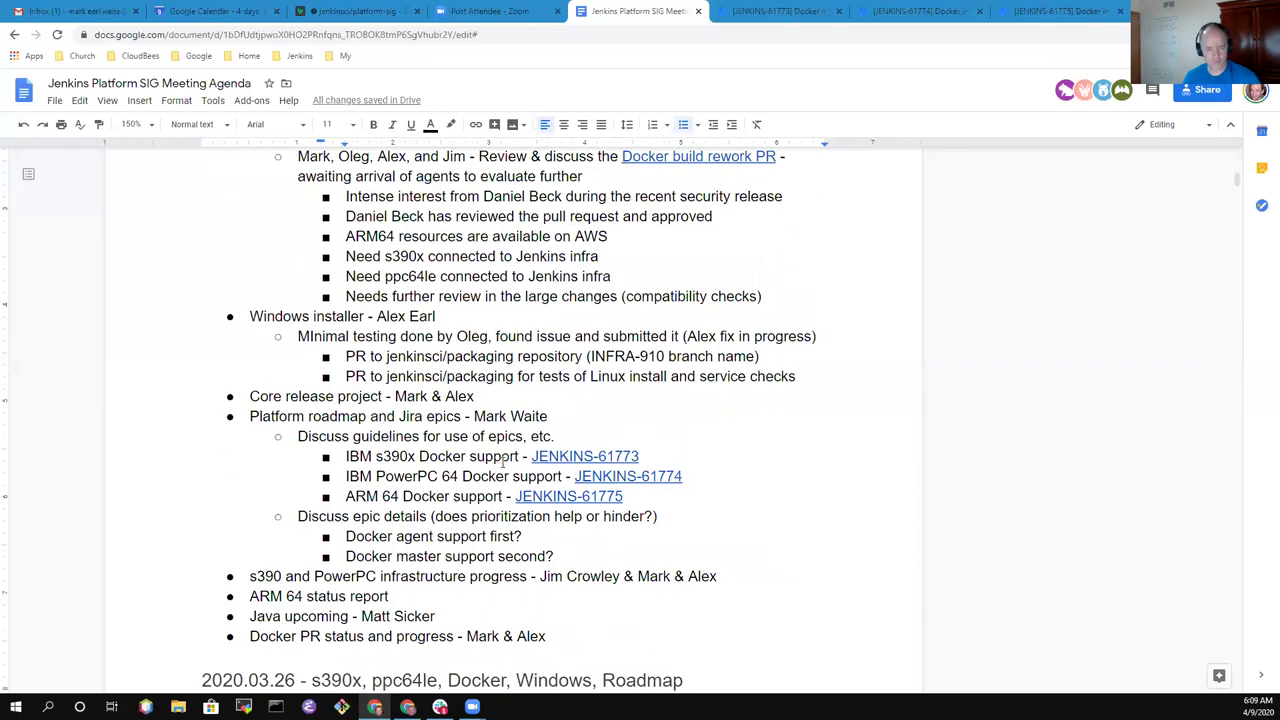
pyautogui.scroll(-1, 503, 463)
pyautogui.scroll(-3, 503, 463)
pyautogui.scroll(3, 500, 458)
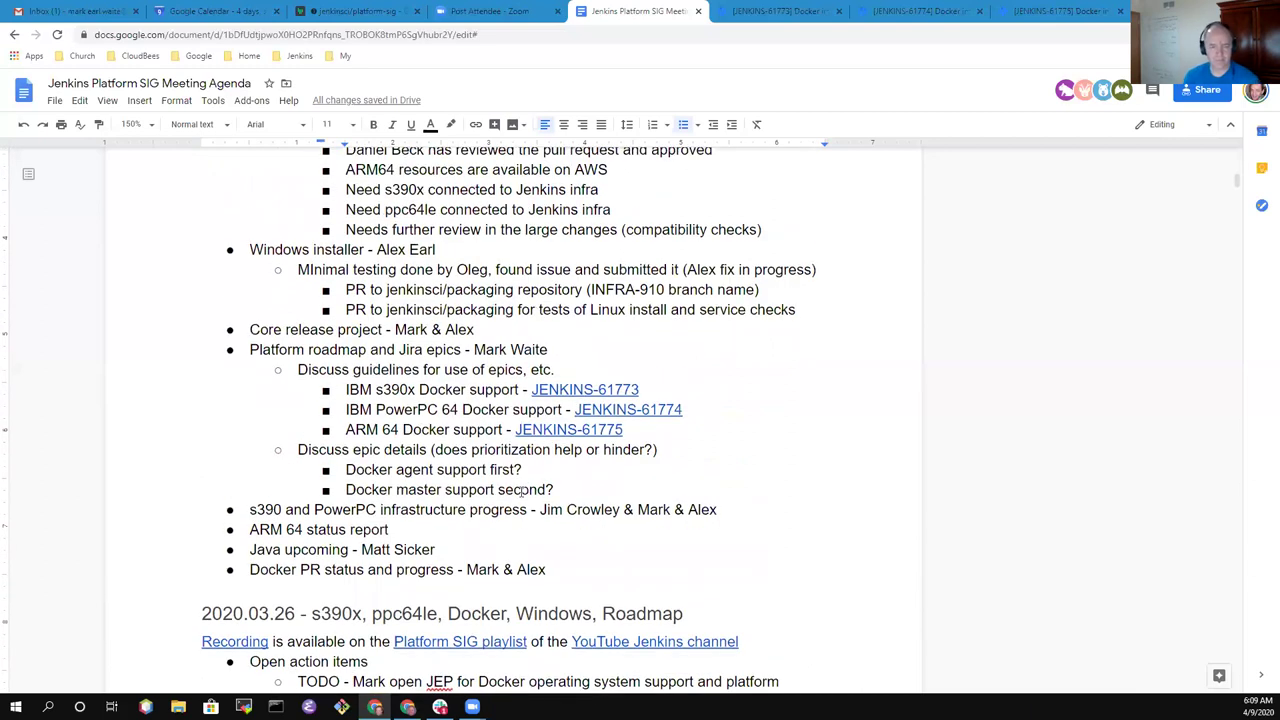
pyautogui.press('Home')
pyautogui.press('End')
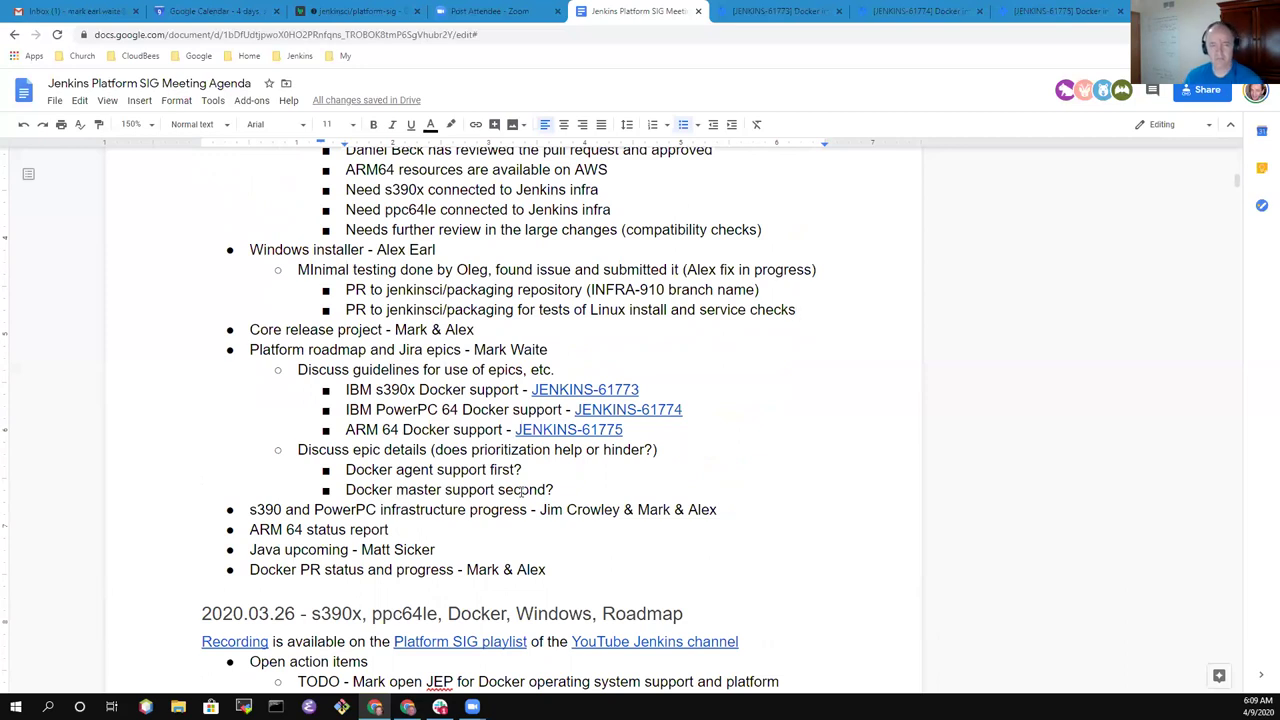
pyautogui.press('Home')
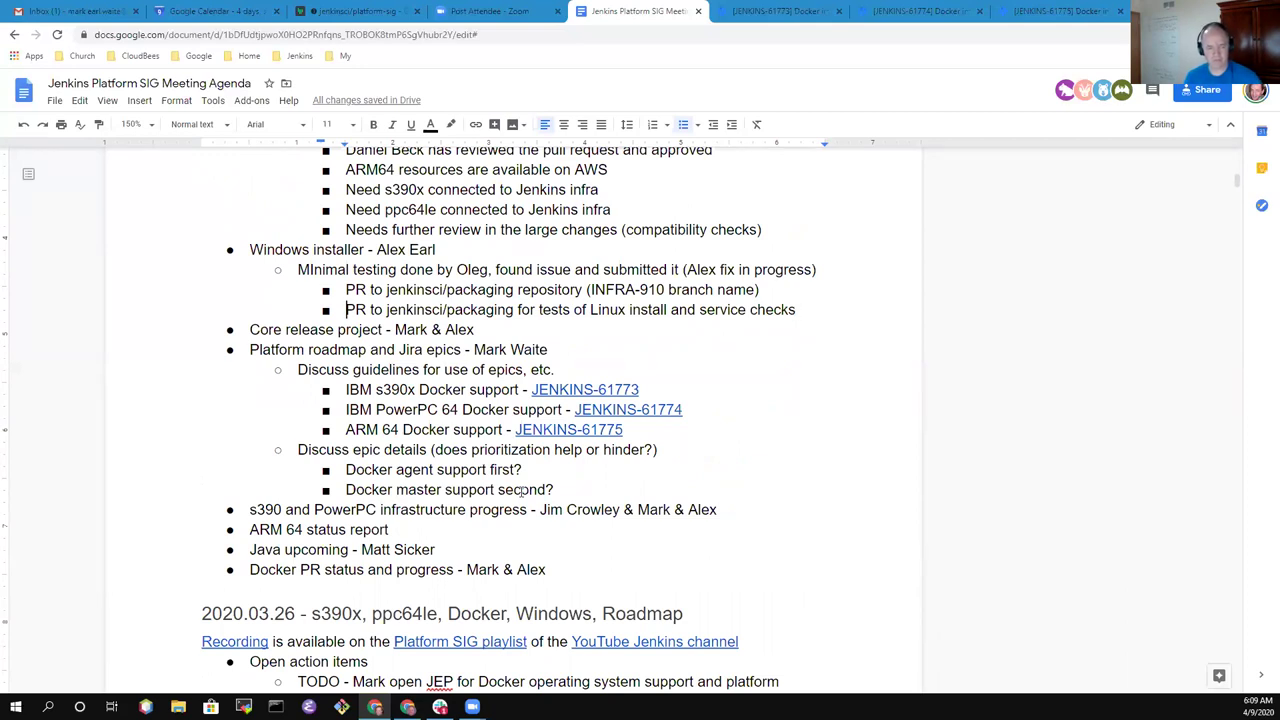
pyautogui.press('Down')
pyautogui.press('Down')
pyautogui.press('Down')
pyautogui.press('Down')
pyautogui.press('Down')
pyautogui.press('Down')
pyautogui.press('Down')
pyautogui.press('Down')
pyautogui.press('Down')
pyautogui.press('Home')
pyautogui.hotkey('shift', 'Down')
pyautogui.hotkey('ctrl', 'c')
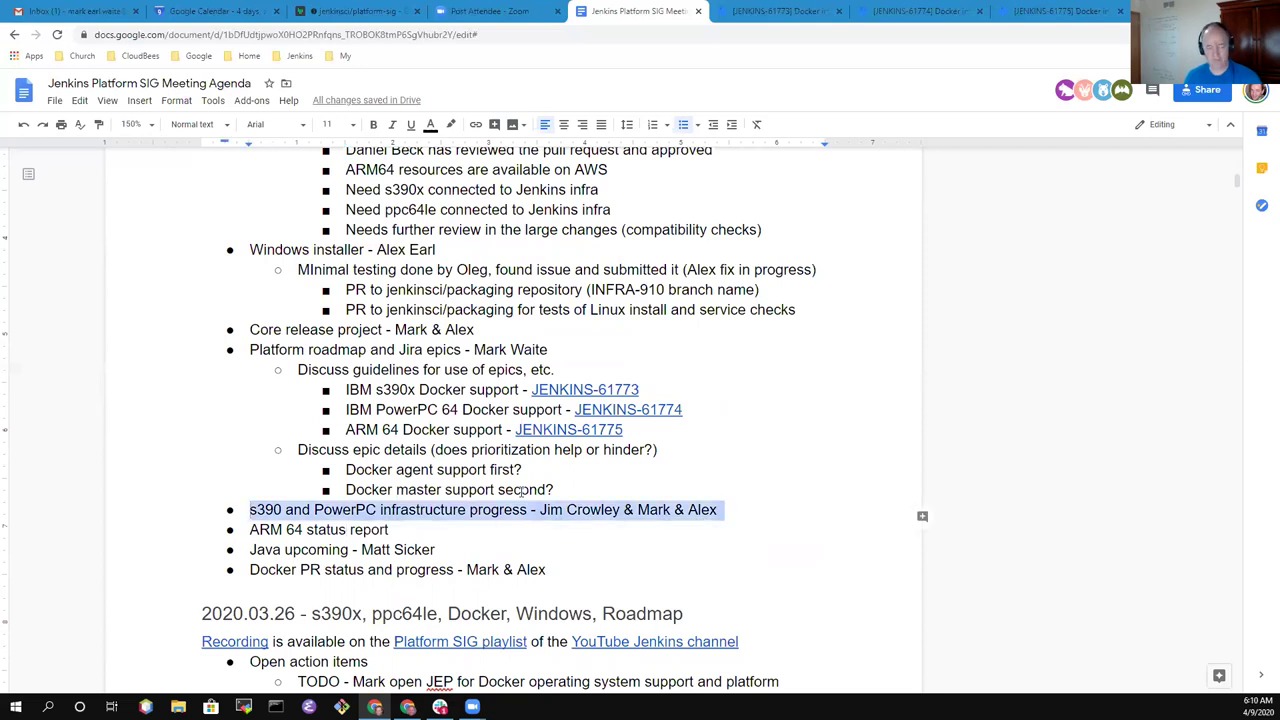
pyautogui.press('Delete')
pyautogui.press('Up')
pyautogui.press('Up')
pyautogui.press('Up')
pyautogui.press('Up')
pyautogui.press('Up')
pyautogui.press('Up')
pyautogui.press('Up')
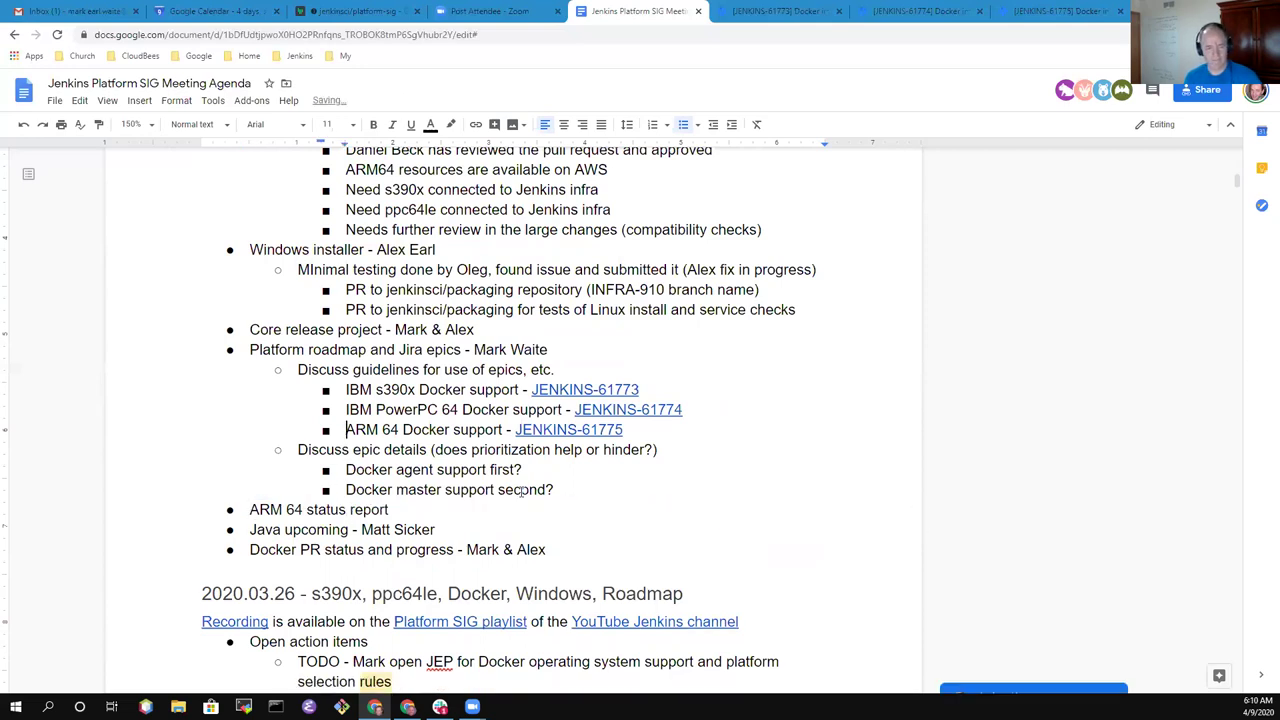
pyautogui.hotkey('ctrl', 'v')
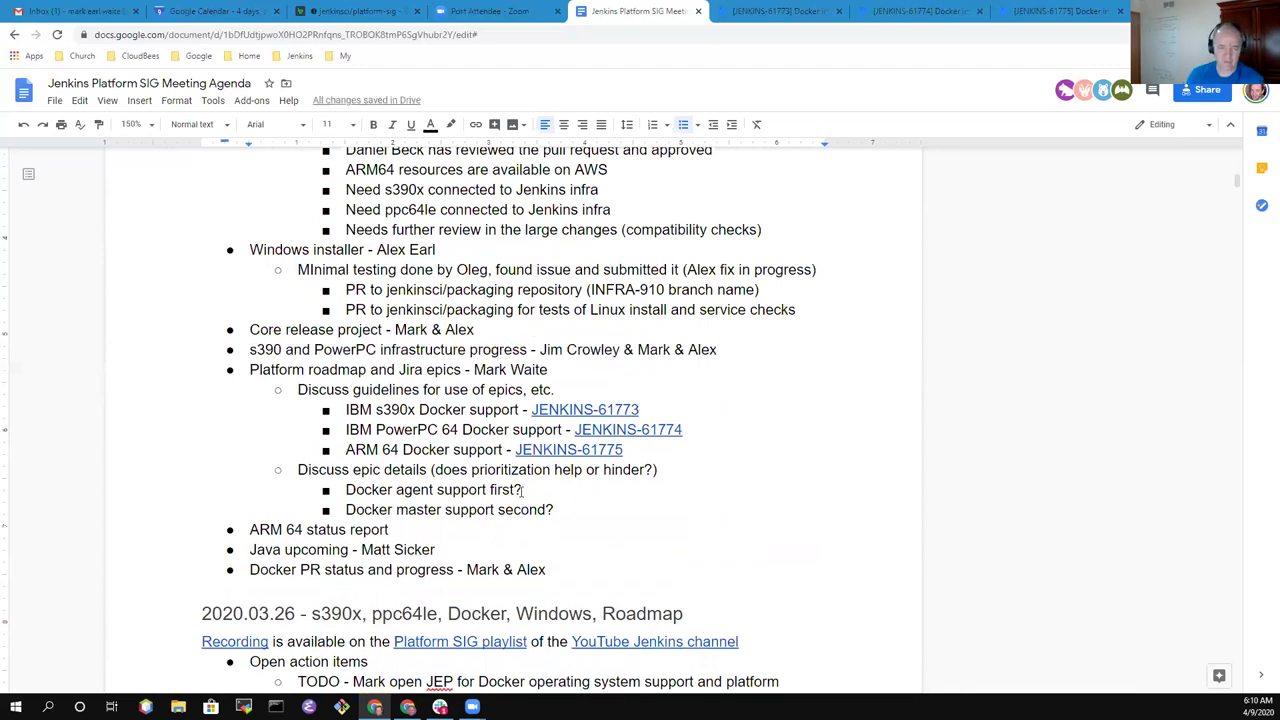
# - Check the moved s390 and PowerPC line sits right after the Windows installer notes
pyautogui.press('Up')
pyautogui.press('Up')
pyautogui.press('Up')
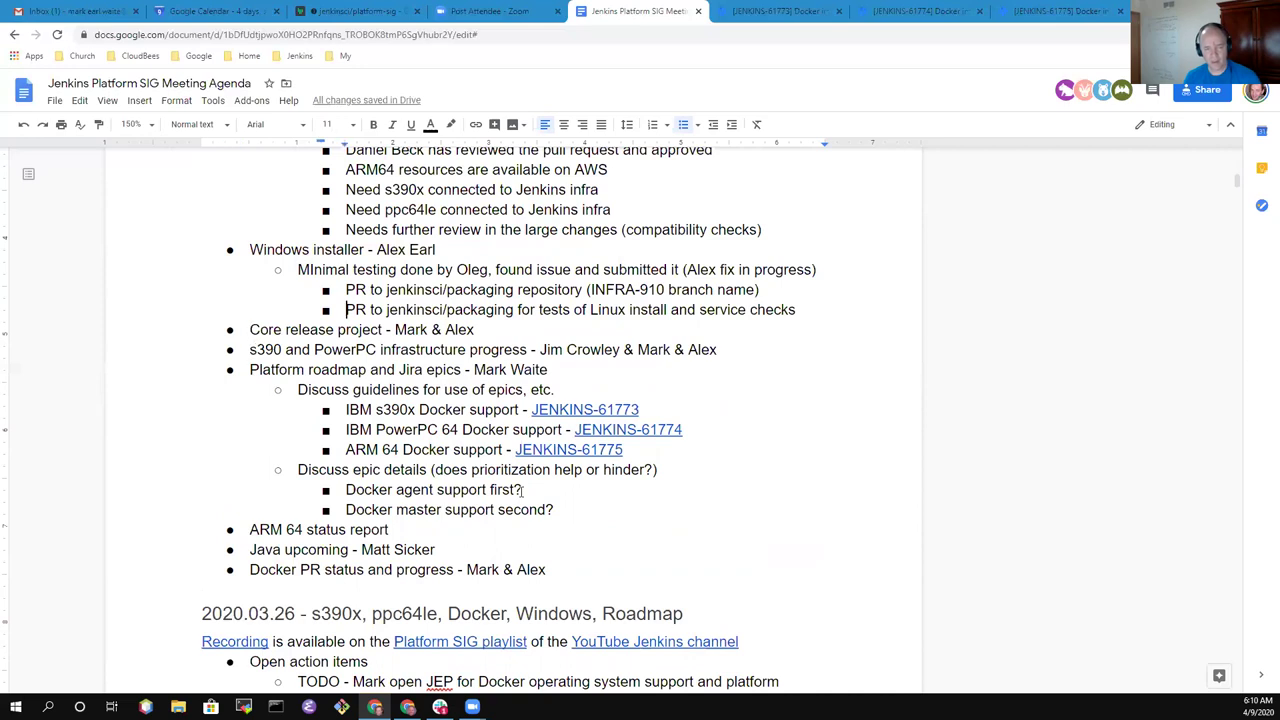
pyautogui.press('Down')
pyautogui.press('Down')
pyautogui.hotkey('shift', 'End')
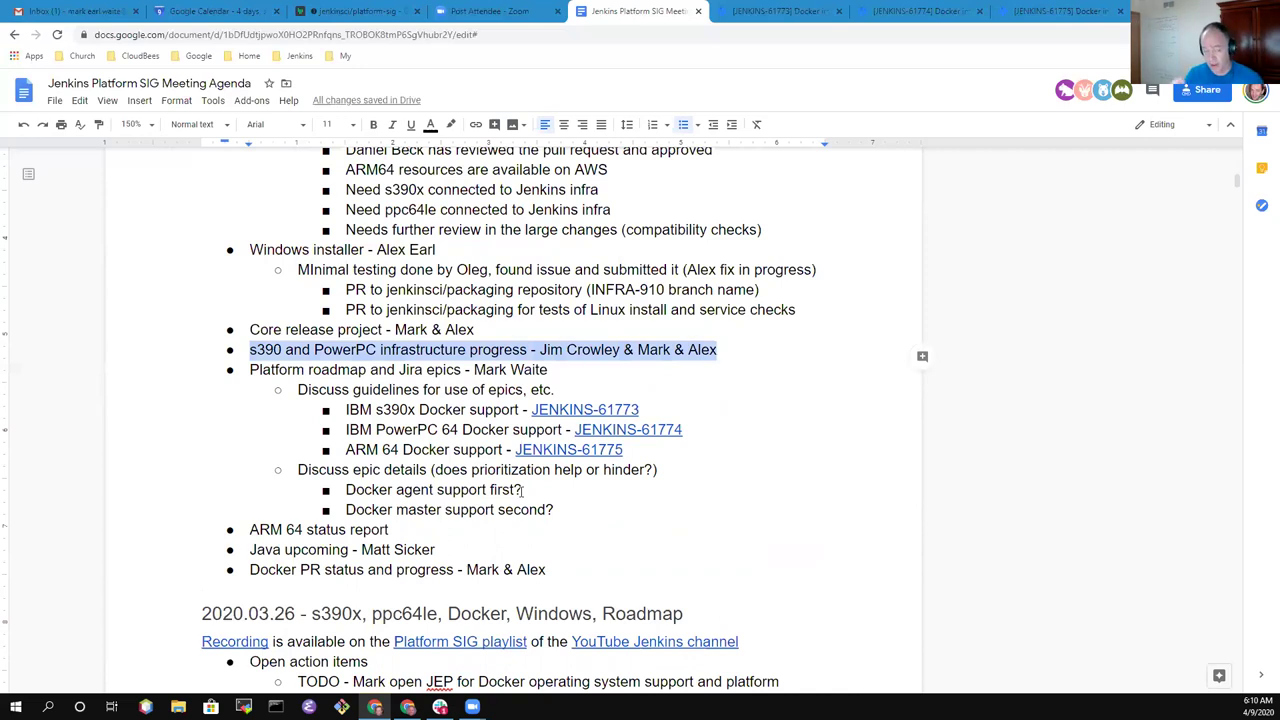
pyautogui.press('Up')
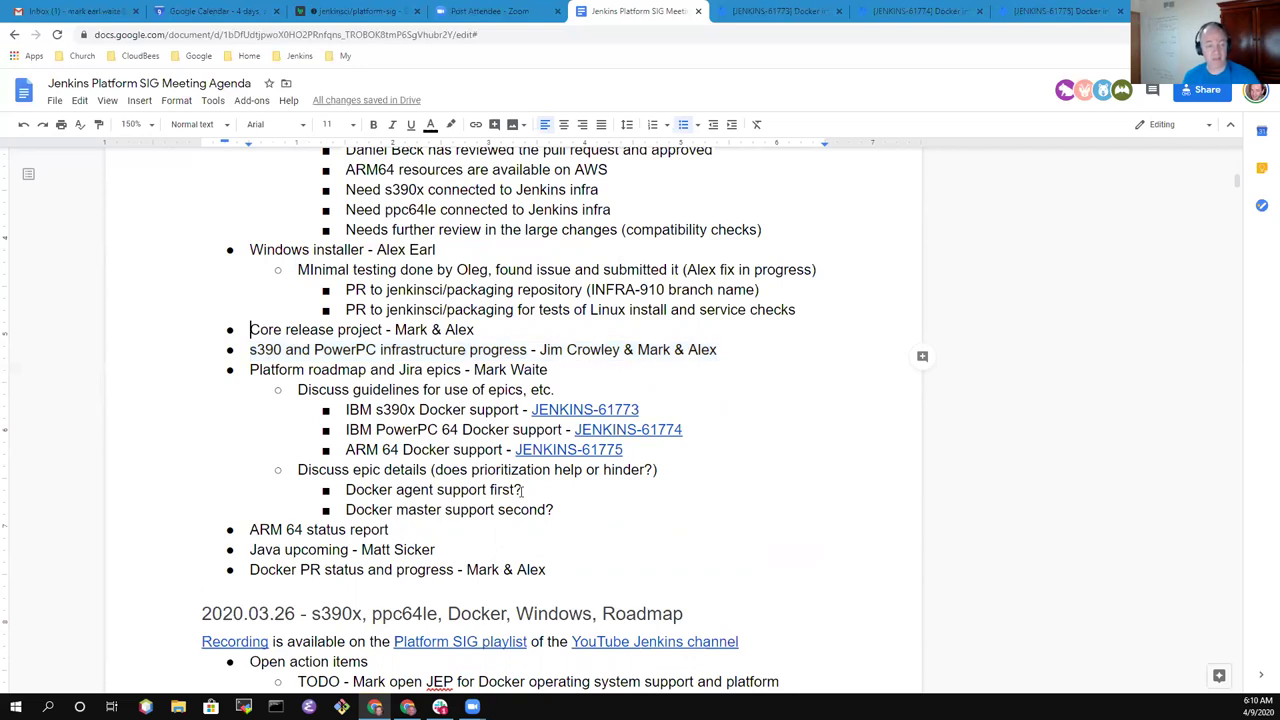
pyautogui.press('Up')
pyautogui.press('End')
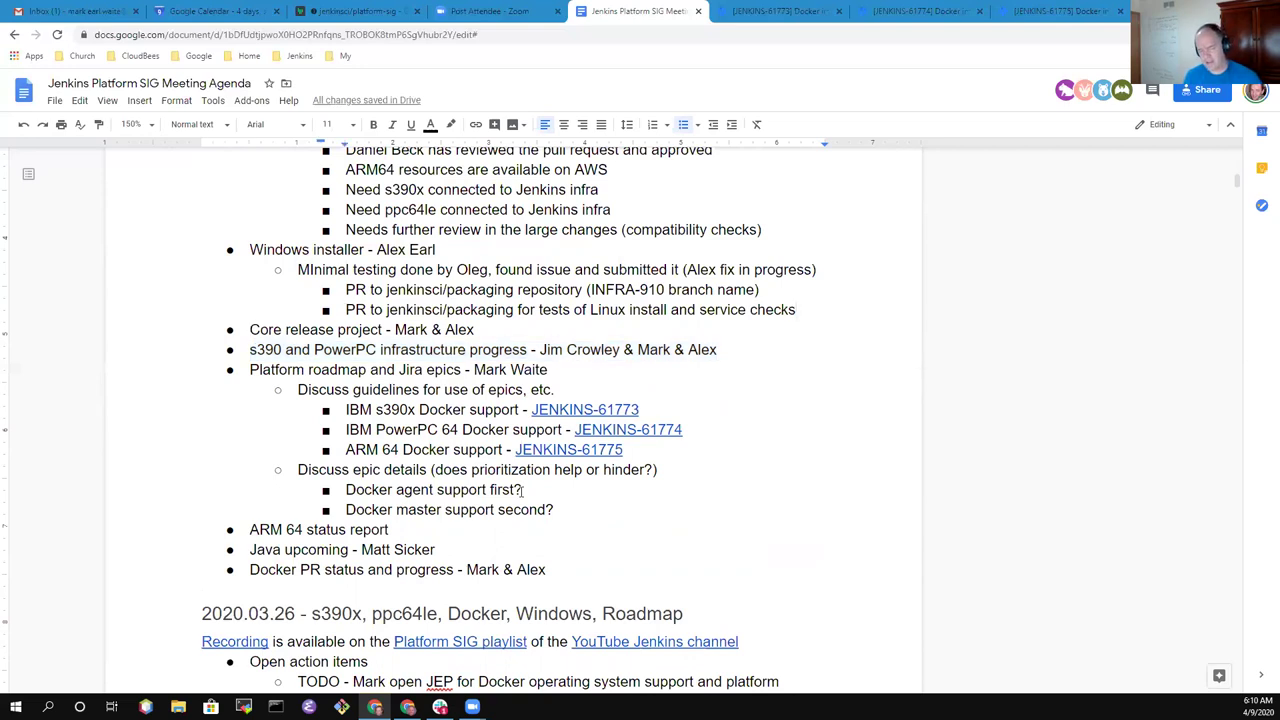
# - Add second-level bullets 'Fix in progress for one reported issue' and 'Needs more testing'
pyautogui.press('Return')
pyautogui.hotkey('shift', 'Tab')
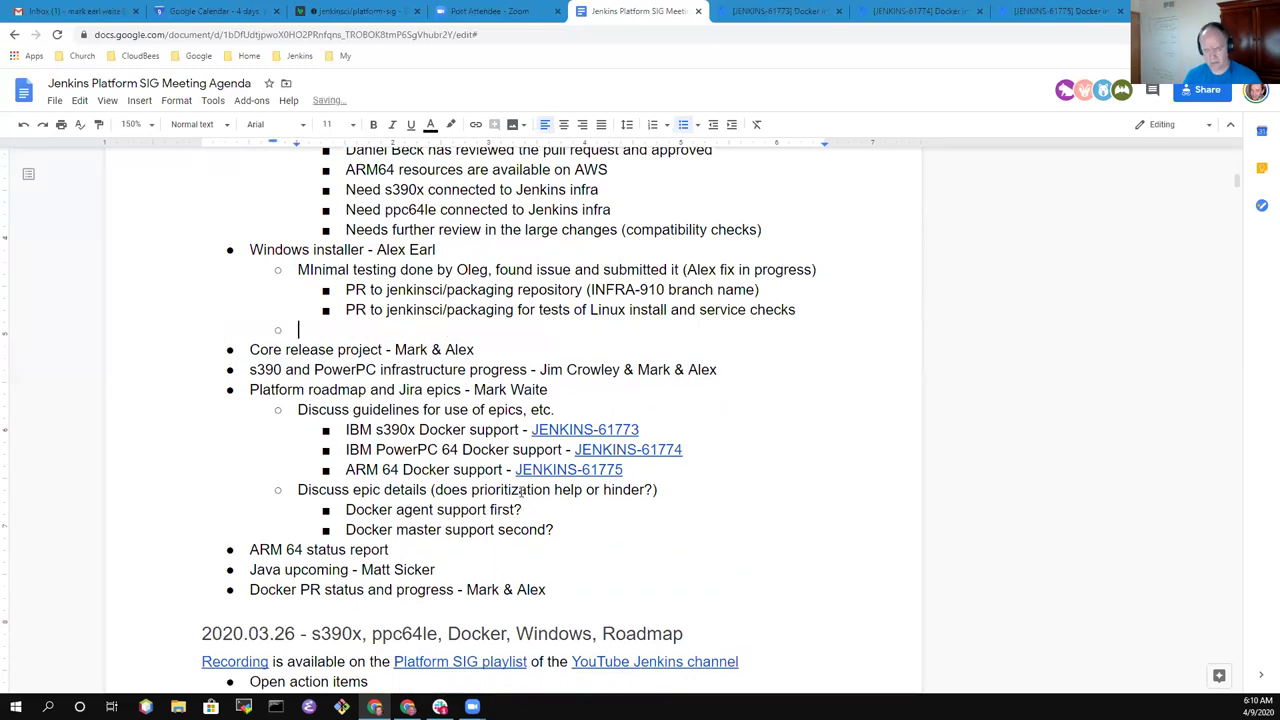
pyautogui.write('Fix in')
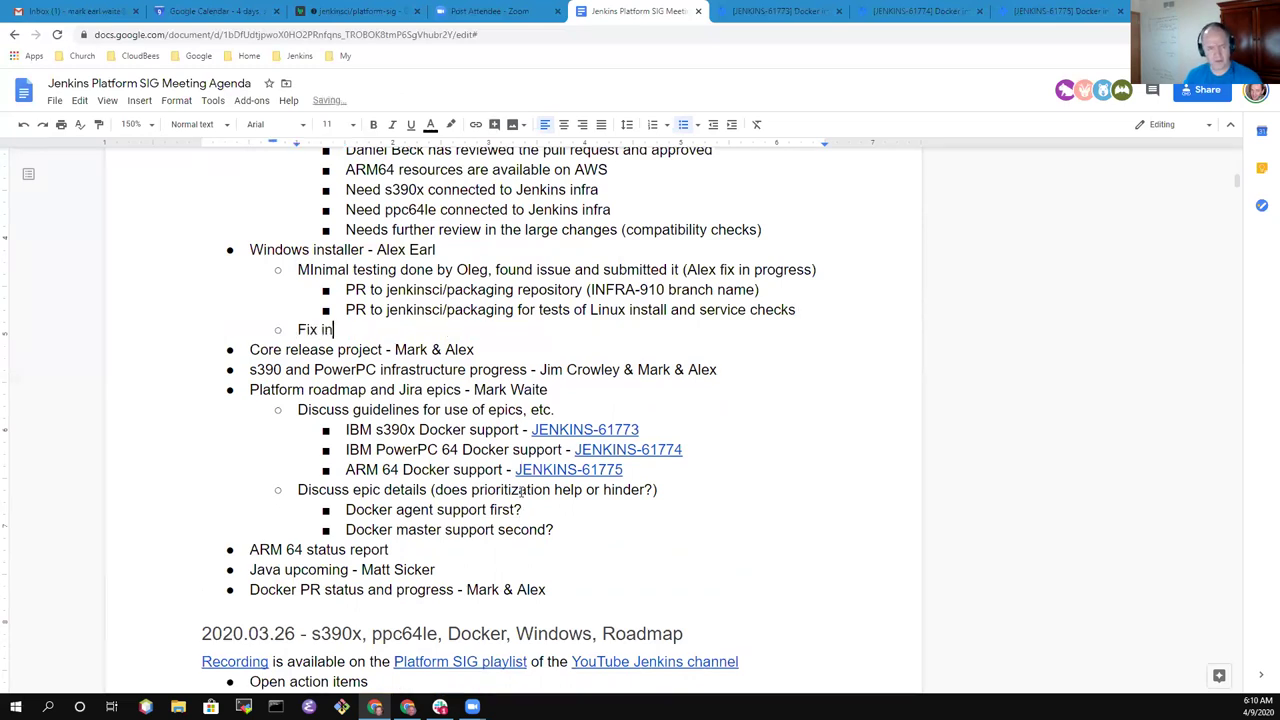
pyautogui.write(' progress for one')
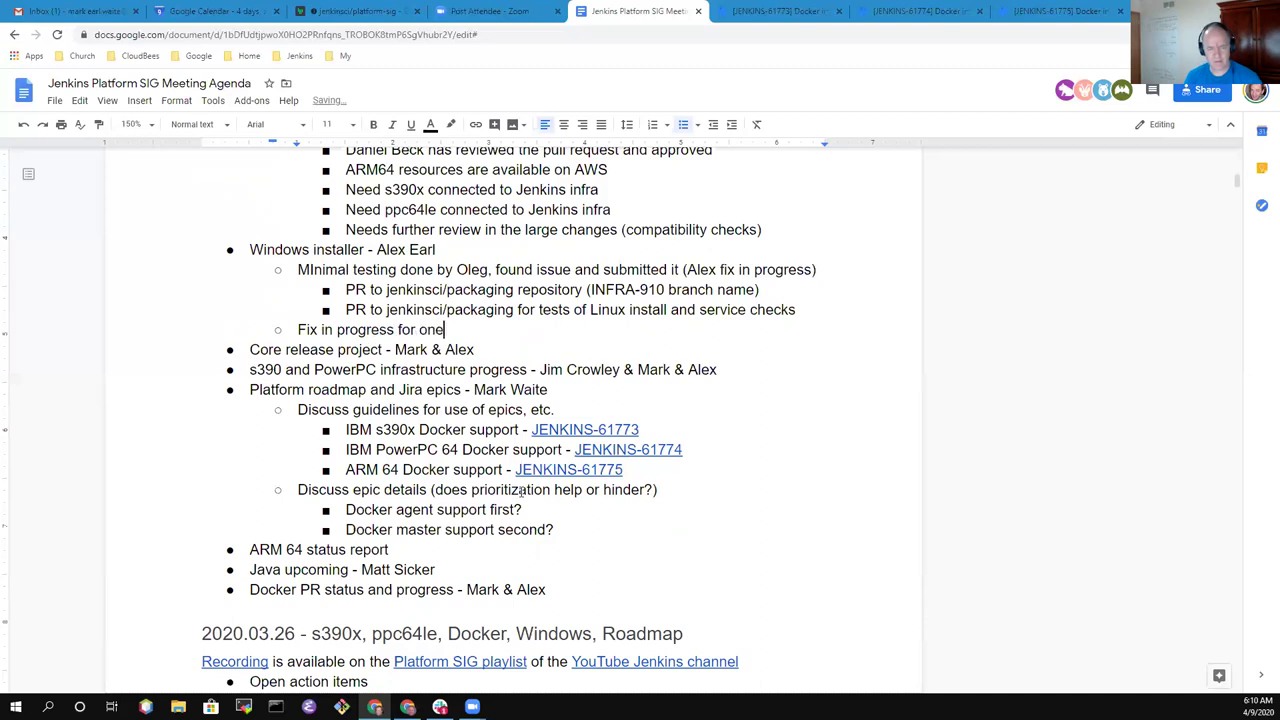
pyautogui.write(' reported issue')
pyautogui.press('Return')
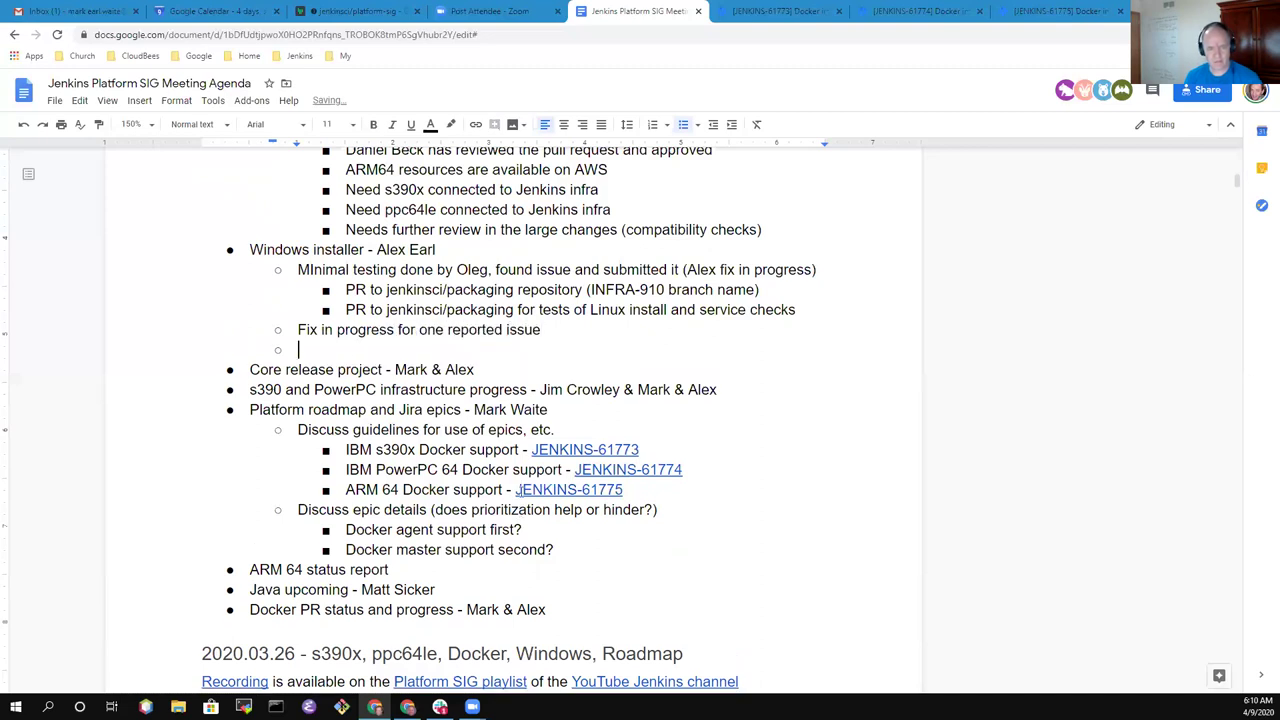
pyautogui.write('Needs')
pyautogui.press('BackSpace')
pyautogui.write('ed')
pyautogui.hotkey('ctrl', 'BackSpace')
pyautogui.write('Will need')
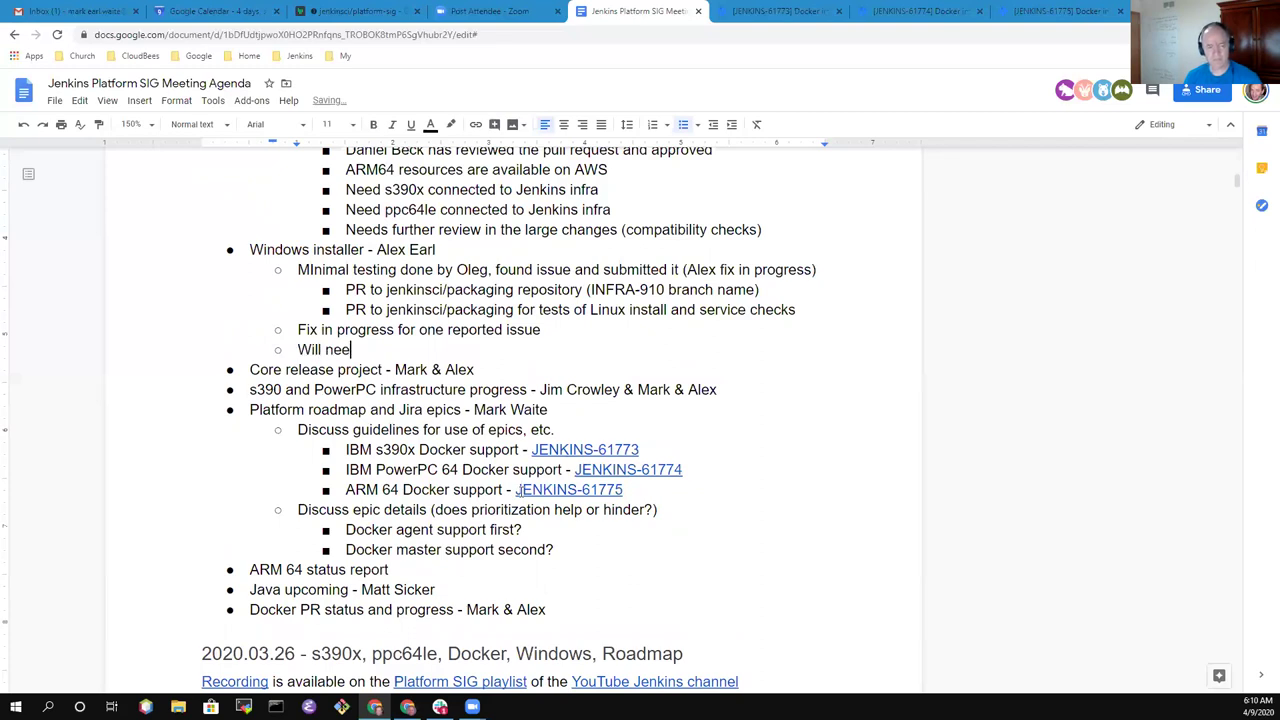
pyautogui.hotkey('ctrl', 'BackSpace')
pyautogui.hotkey('ctrl', 'BackSpace')
pyautogui.write('Needs more testing')
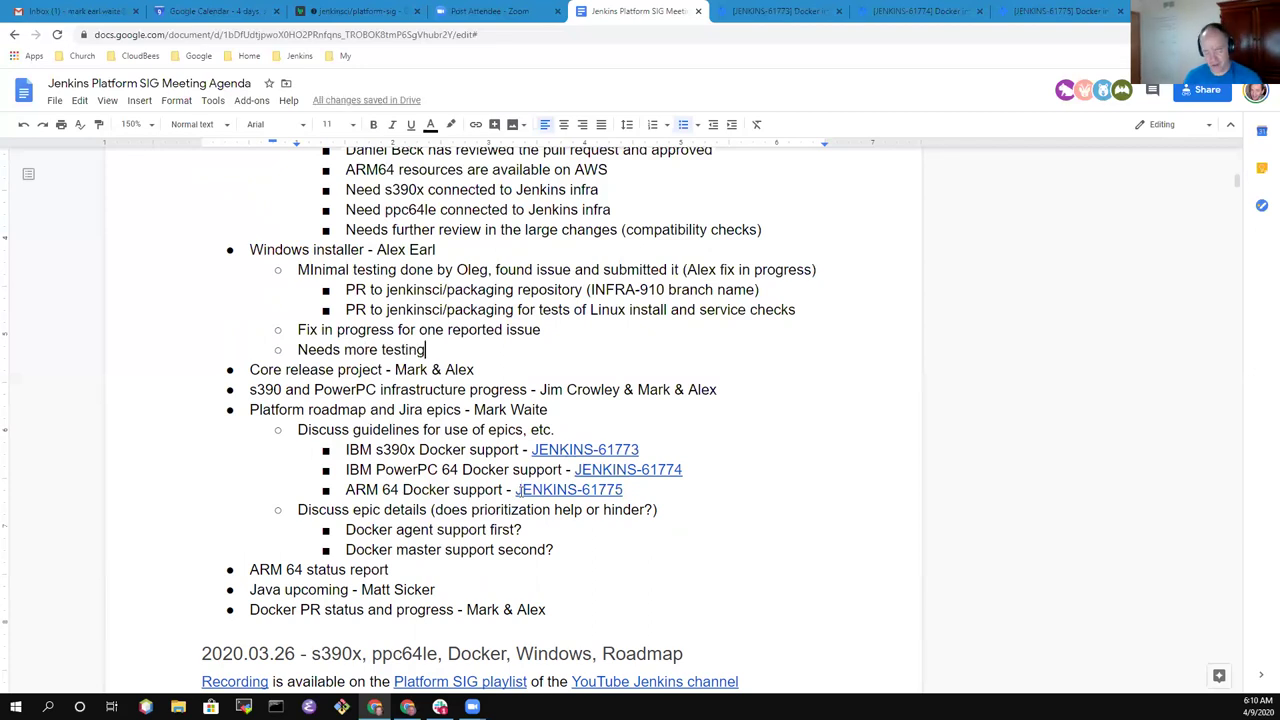
pyautogui.write(',')
pyautogui.press('BackSpace')
pyautogui.press('BackSpace')
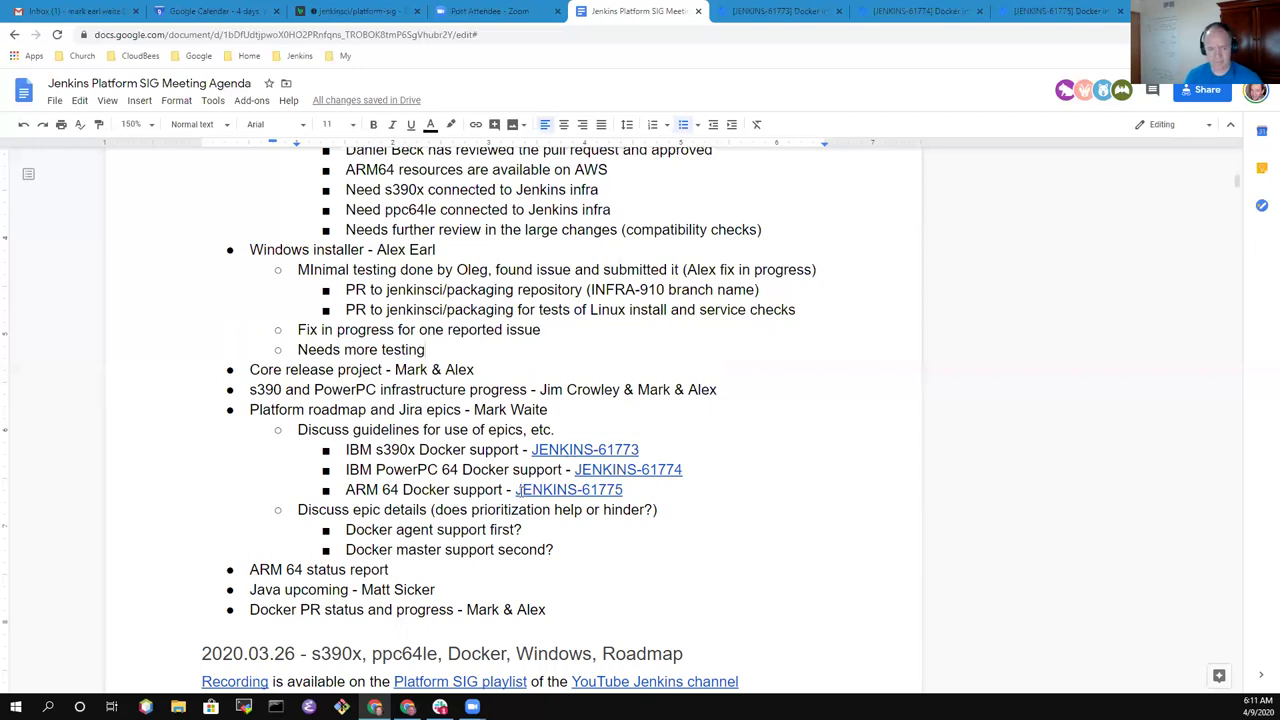
# - Under Needs more testing, add 'Now allows a 64 bit JDK on Windows (choose that path)'
pyautogui.press('Return')
pyautogui.press('Tab')
pyautogui.write('Now allow')
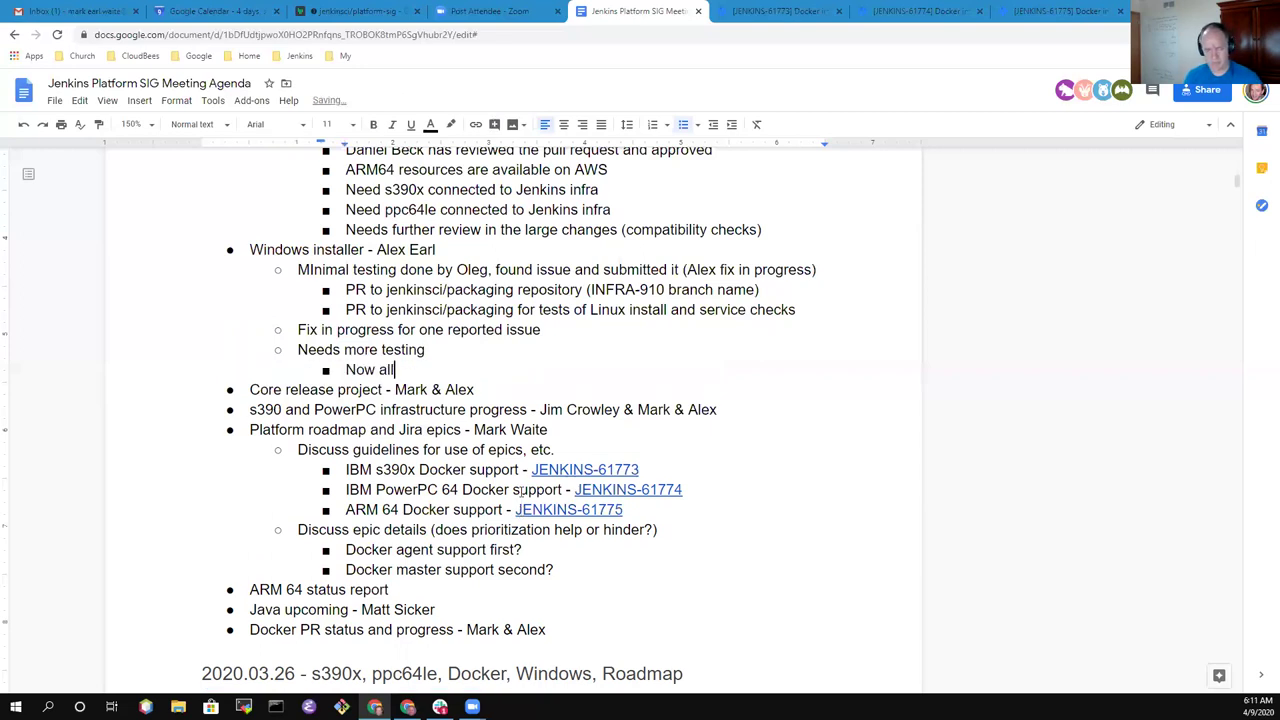
pyautogui.press('BackSpace')
pyautogui.write('ws a ')
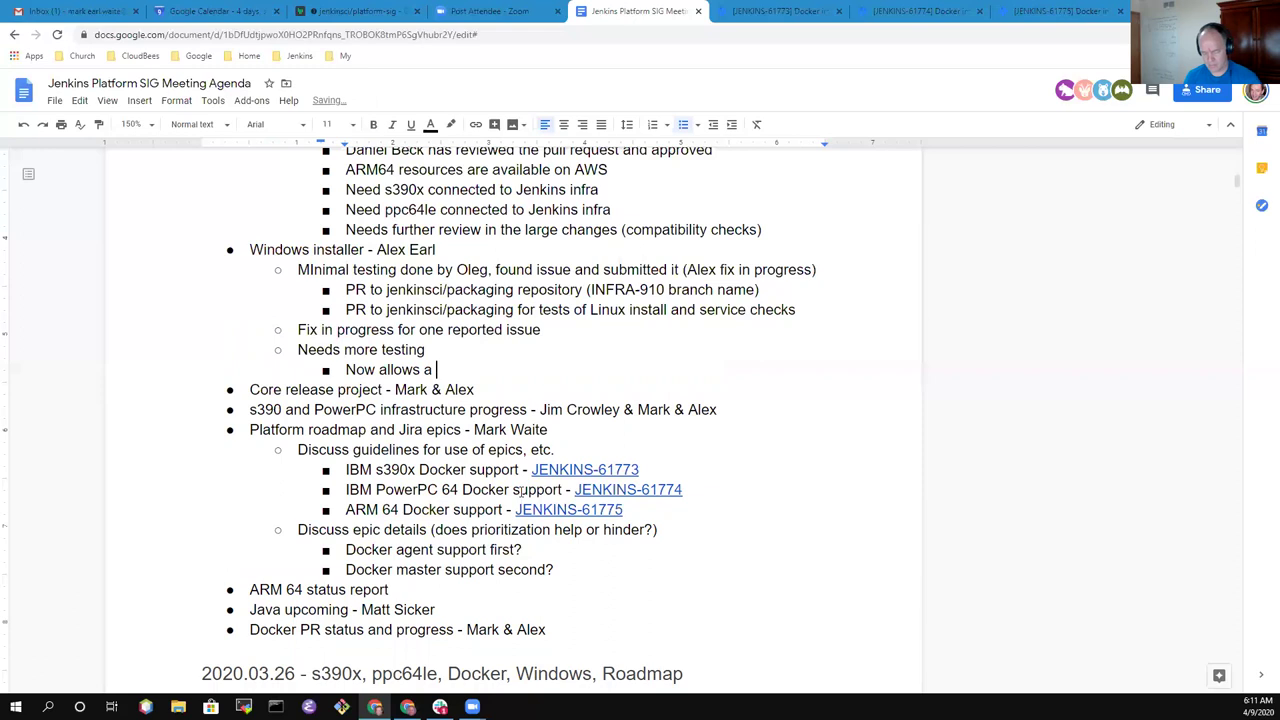
pyautogui.write('64 bit ')
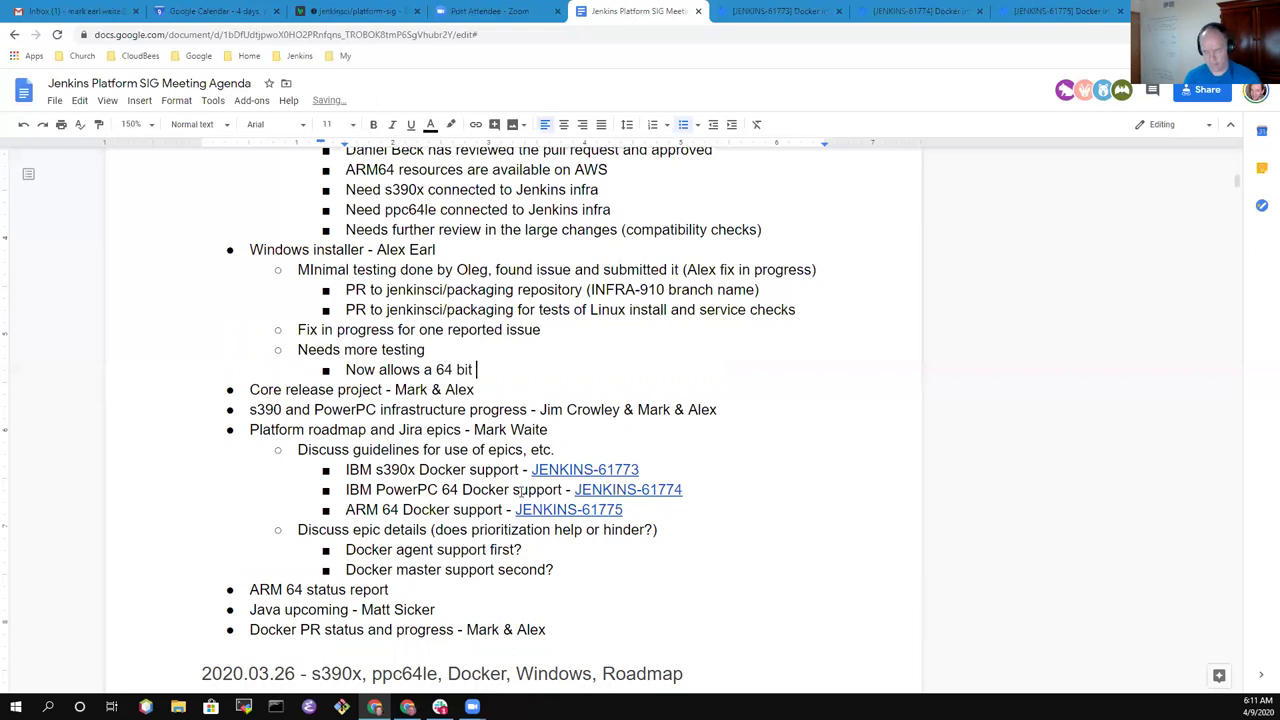
pyautogui.write('JDK on Wind')
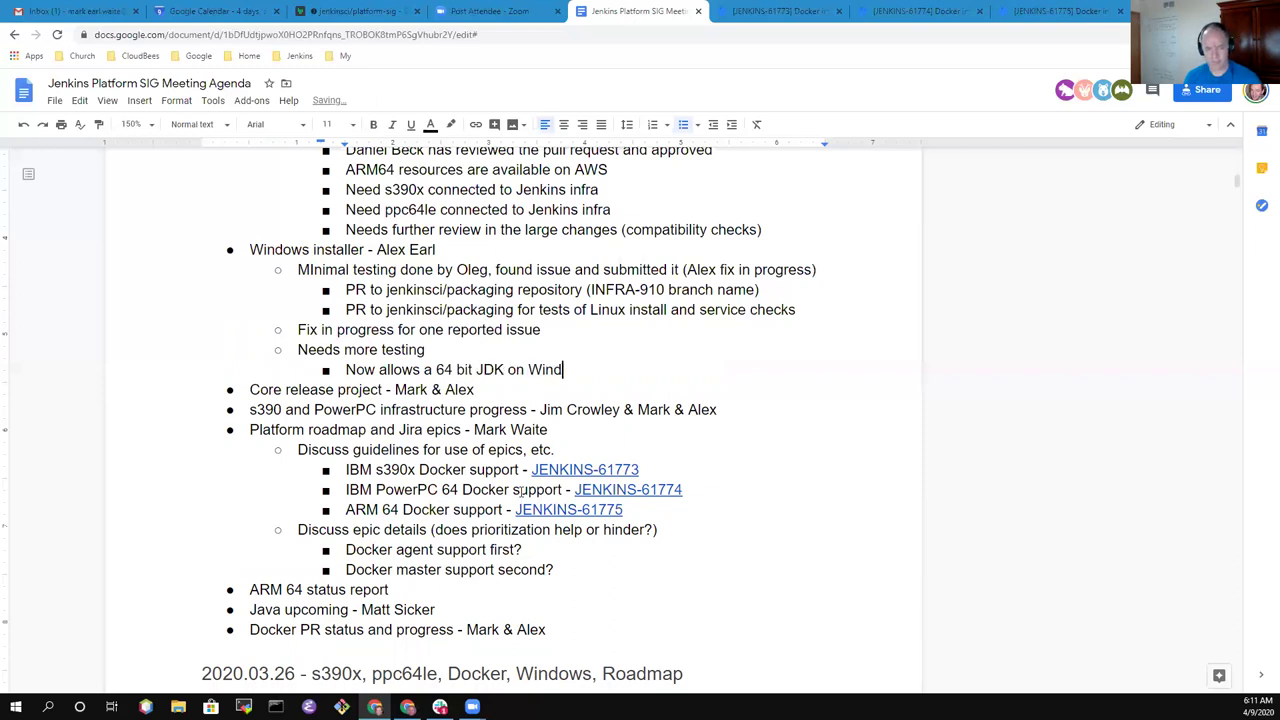
pyautogui.write('ows (choose that path)')
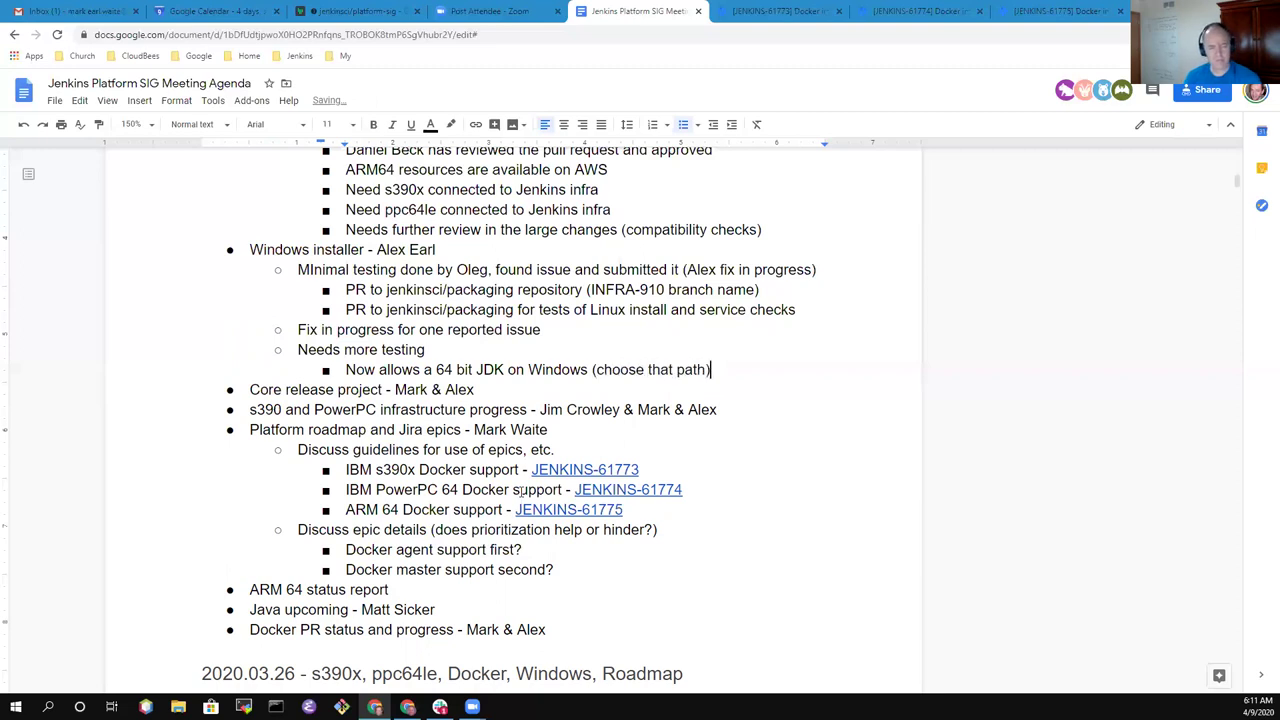
# - Add 'Now allows an OpenJ9 JDK on Windows (choose that path)' and append '(not testing)'
pyautogui.press('Return')
pyautogui.write('Now allow')
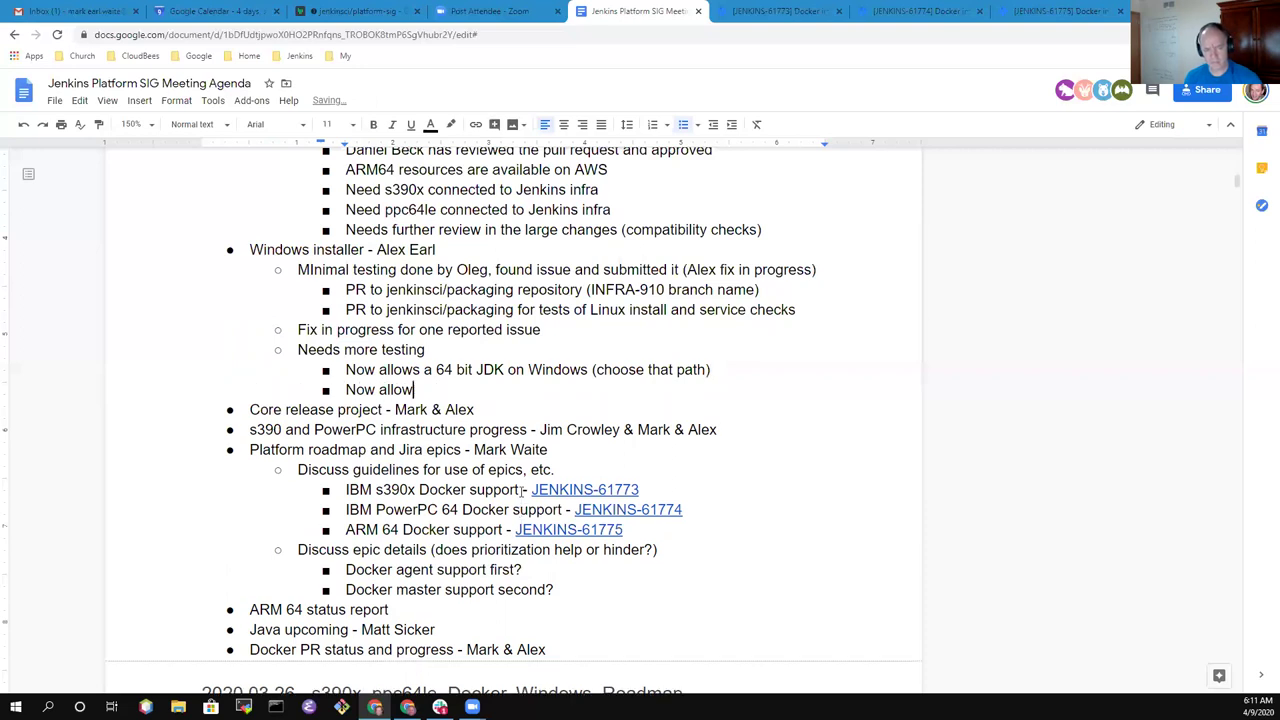
pyautogui.write('s a n OpenJ9 JDK on W')
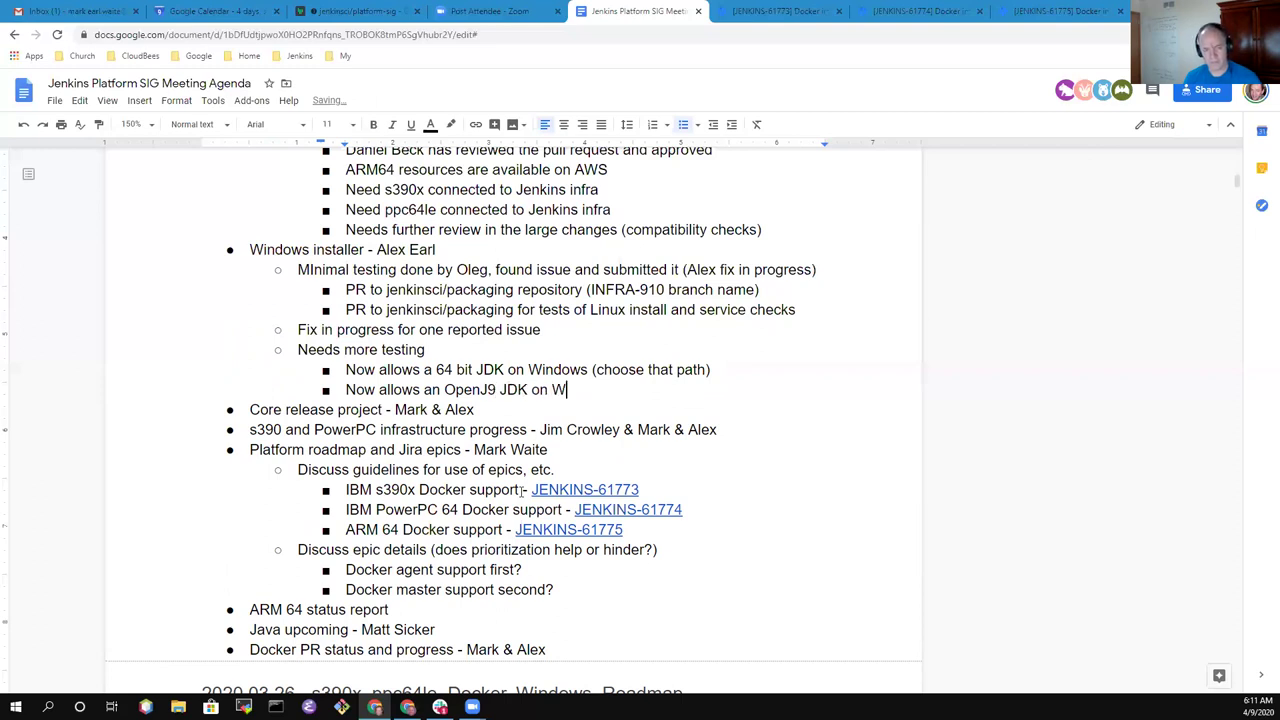
pyautogui.write('indows (choose that path)')
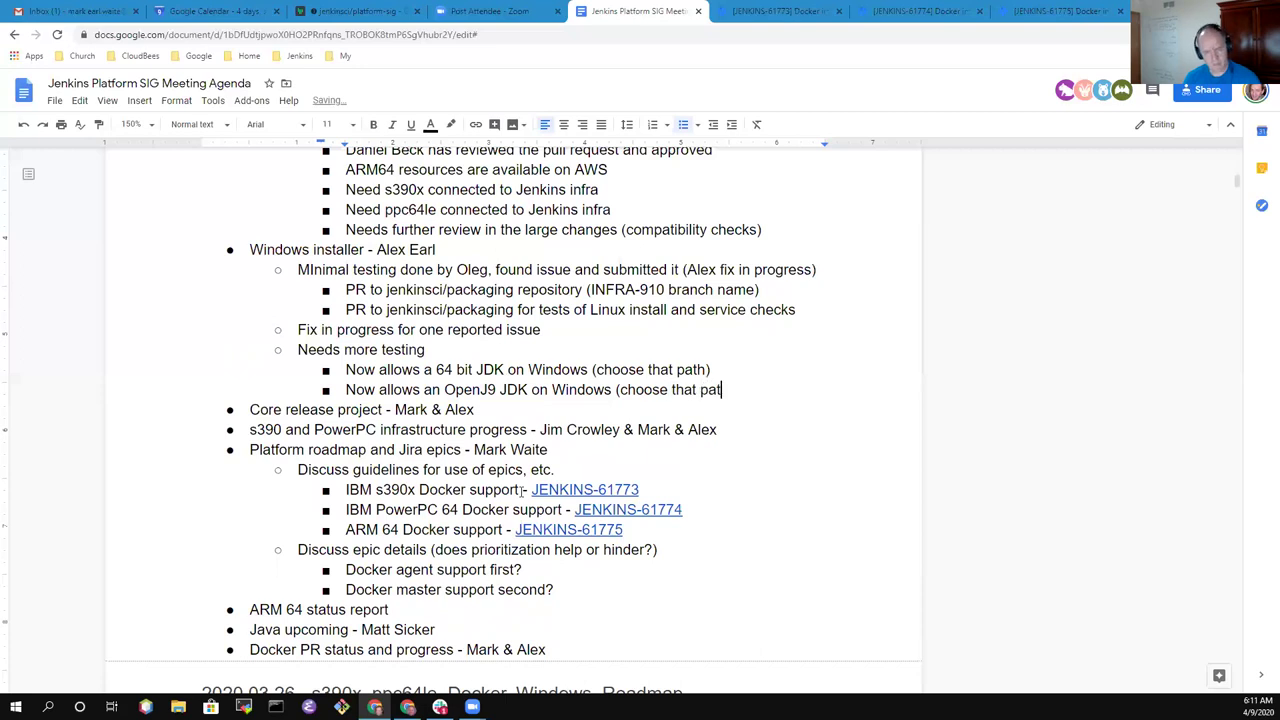
pyautogui.hotkey('ctrl', 'Left')
pyautogui.hotkey('ctrl', 'Left')
pyautogui.hotkey('ctrl', 'Left')
pyautogui.hotkey('ctrl', 'Left')
pyautogui.hotkey('ctrl', 'Left')
pyautogui.hotkey('ctrl', 'Left')
pyautogui.hotkey('ctrl', 'shift', 'Right')
pyautogui.hotkey('ctrl', 'shift', 'Right')
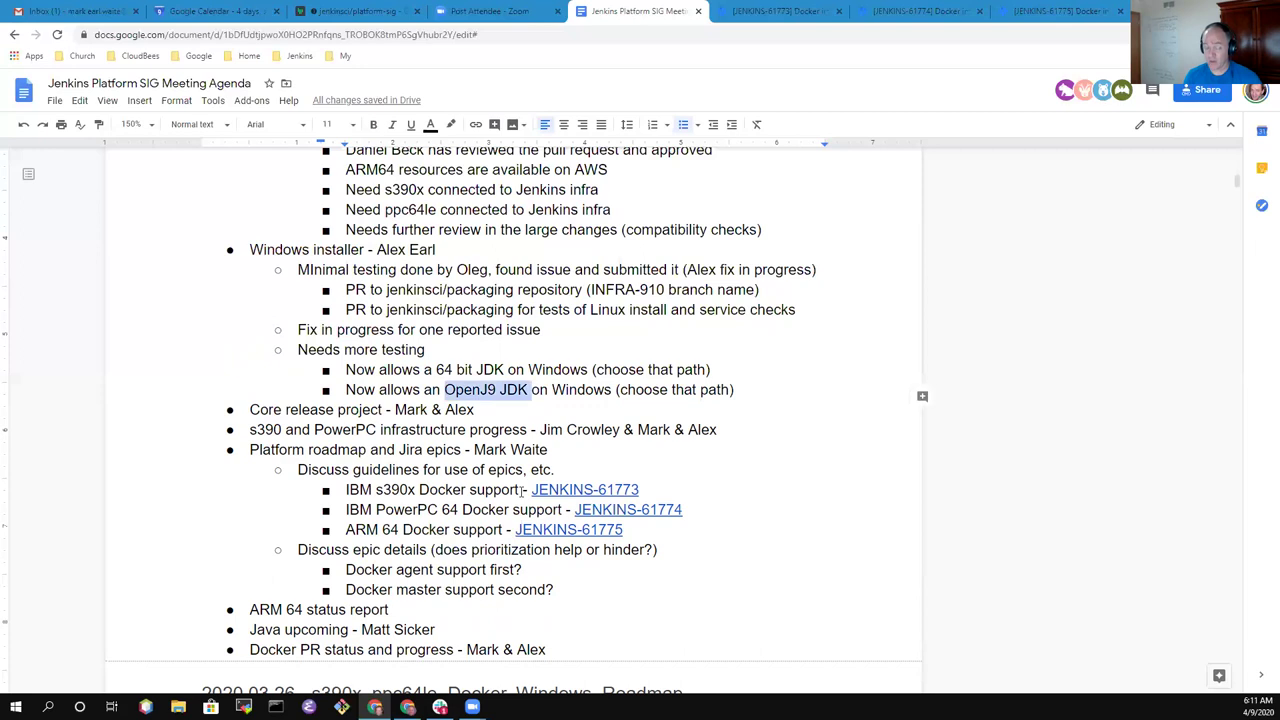
pyautogui.hotkey('shift', 'Left')
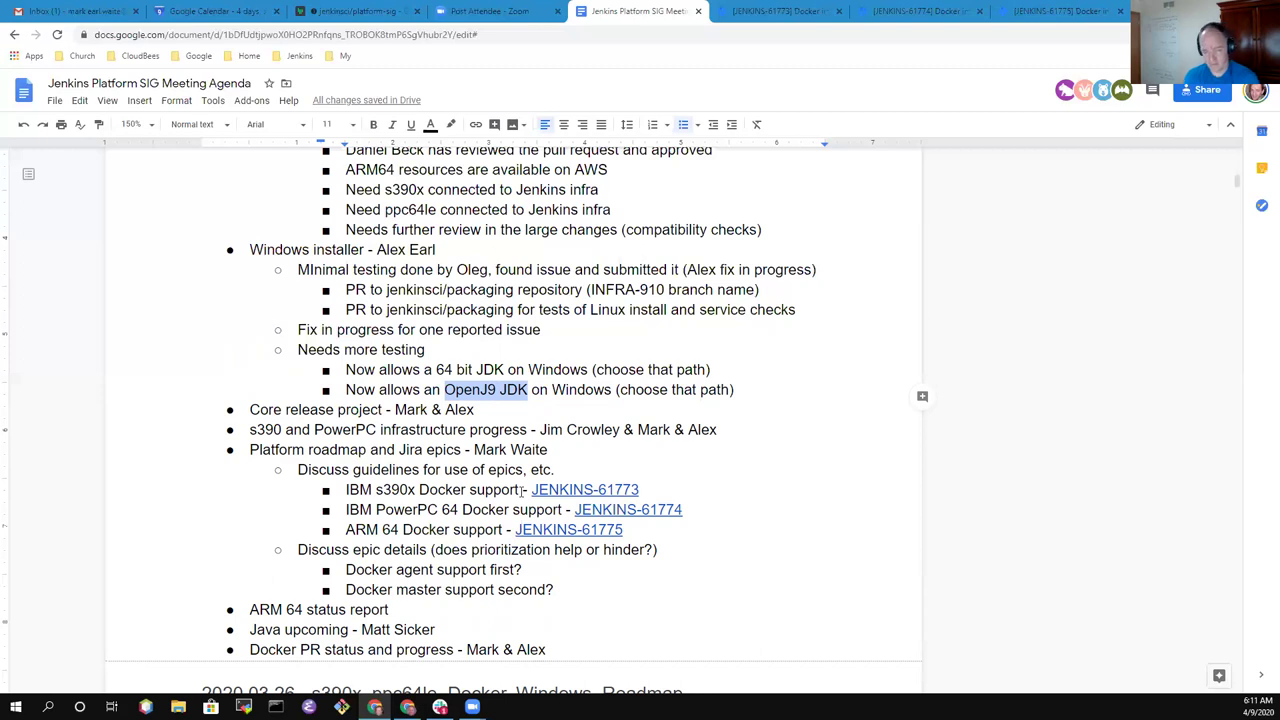
pyautogui.press('End')
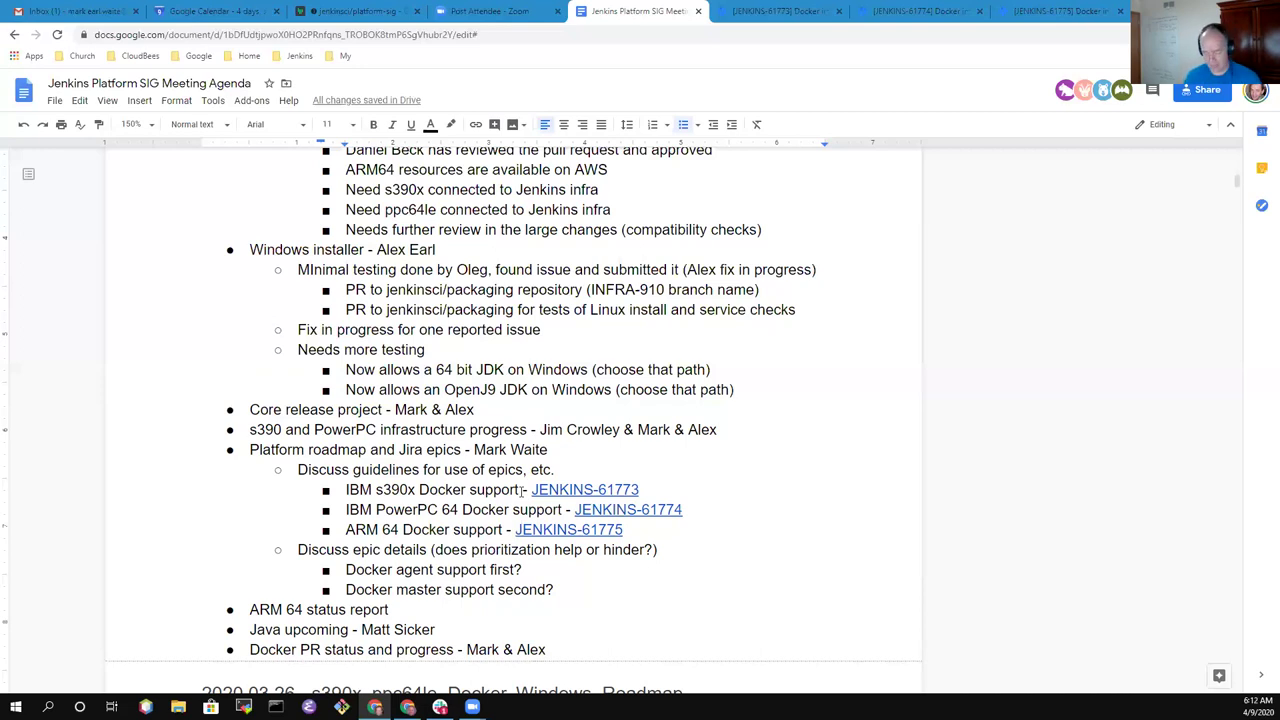
pyautogui.write('(not tes')
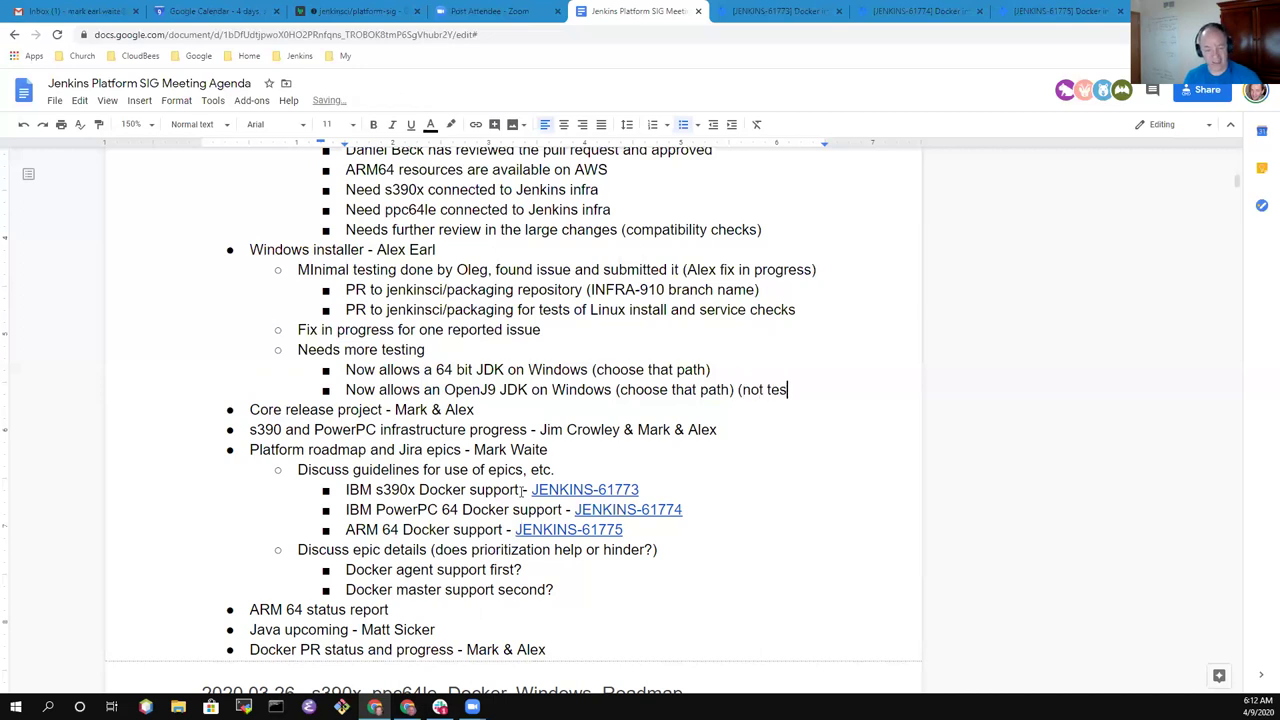
pyautogui.write('ting)')
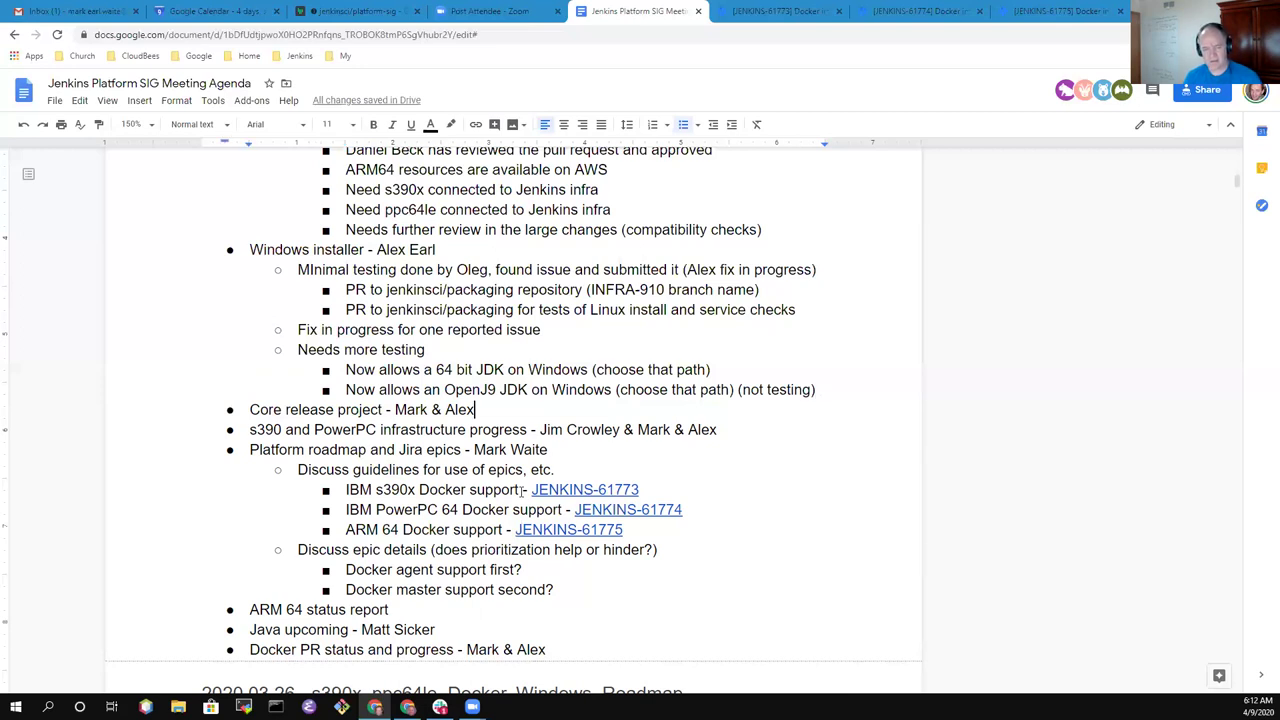
# - Tag the Core release project line with INFRA-910 and start an indented sub-point
pyautogui.press('Return')
pyautogui.press('Tab')
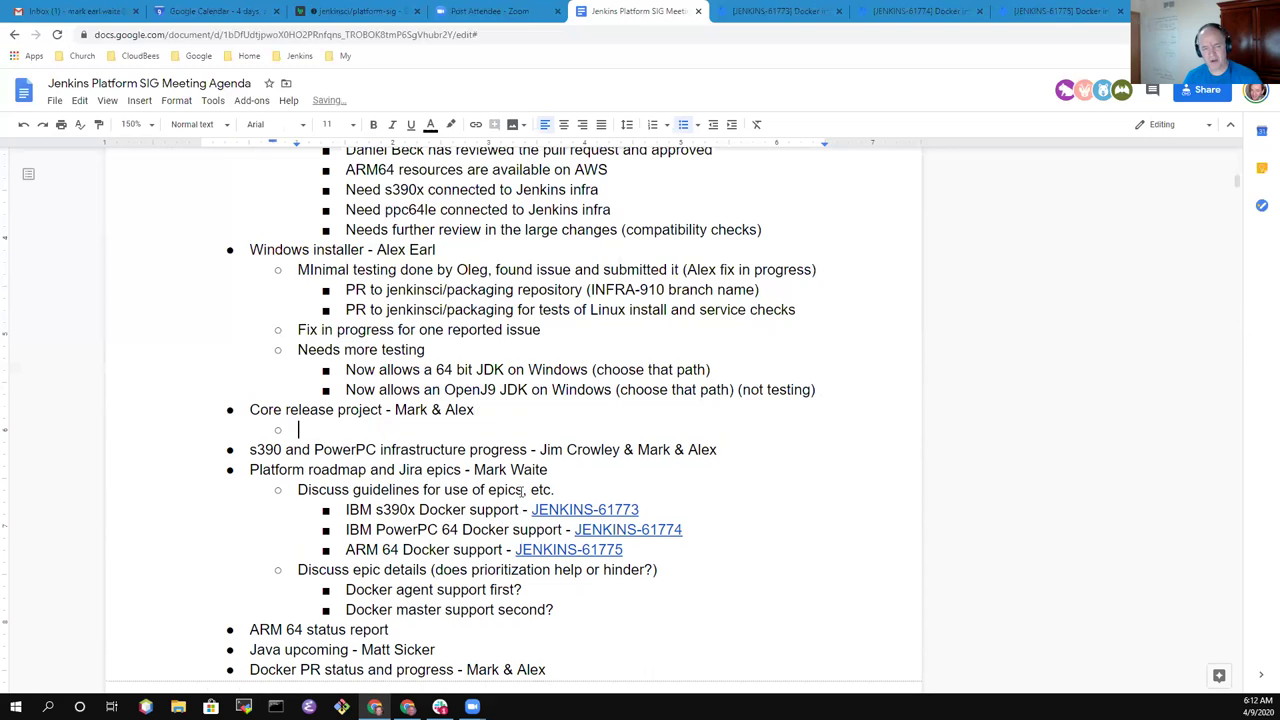
pyautogui.press('Left')
pyautogui.write('IINFR')
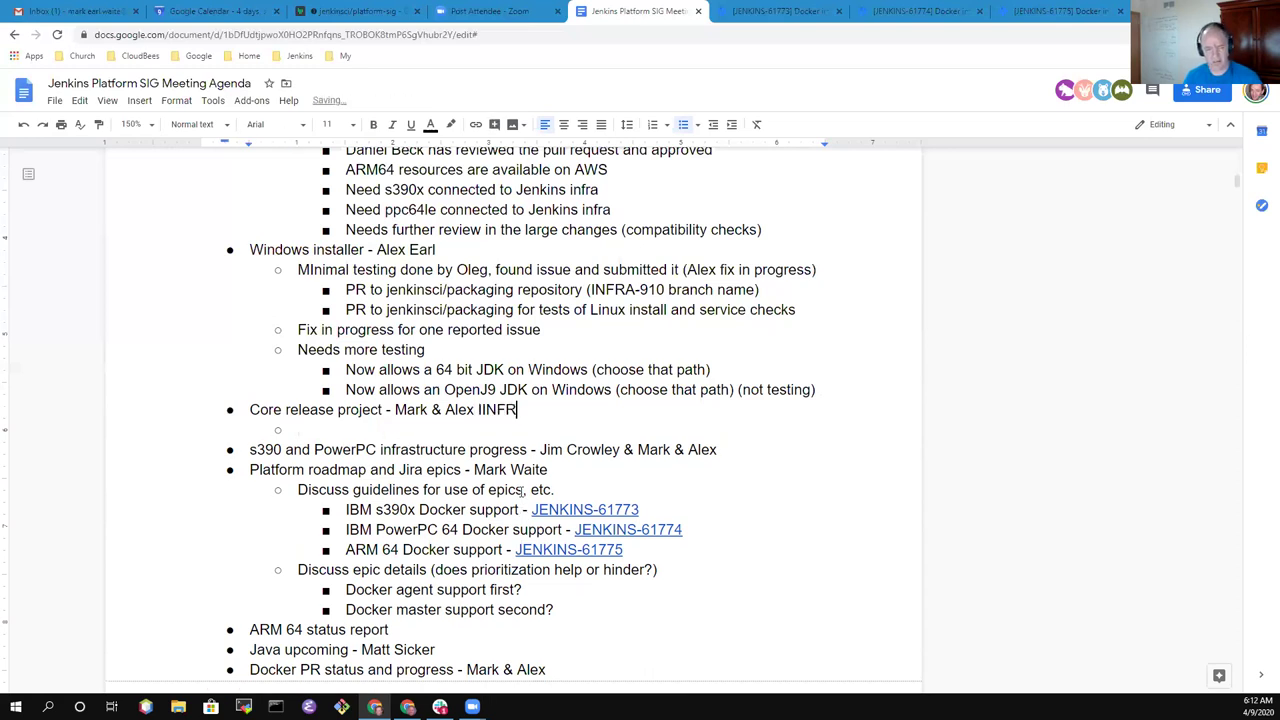
pyautogui.press('BackSpace')
pyautogui.press('BackSpace')
pyautogui.press('BackSpace')
pyautogui.press('BackSpace')
pyautogui.press('BackSpace')
pyautogui.write('INFRA-')
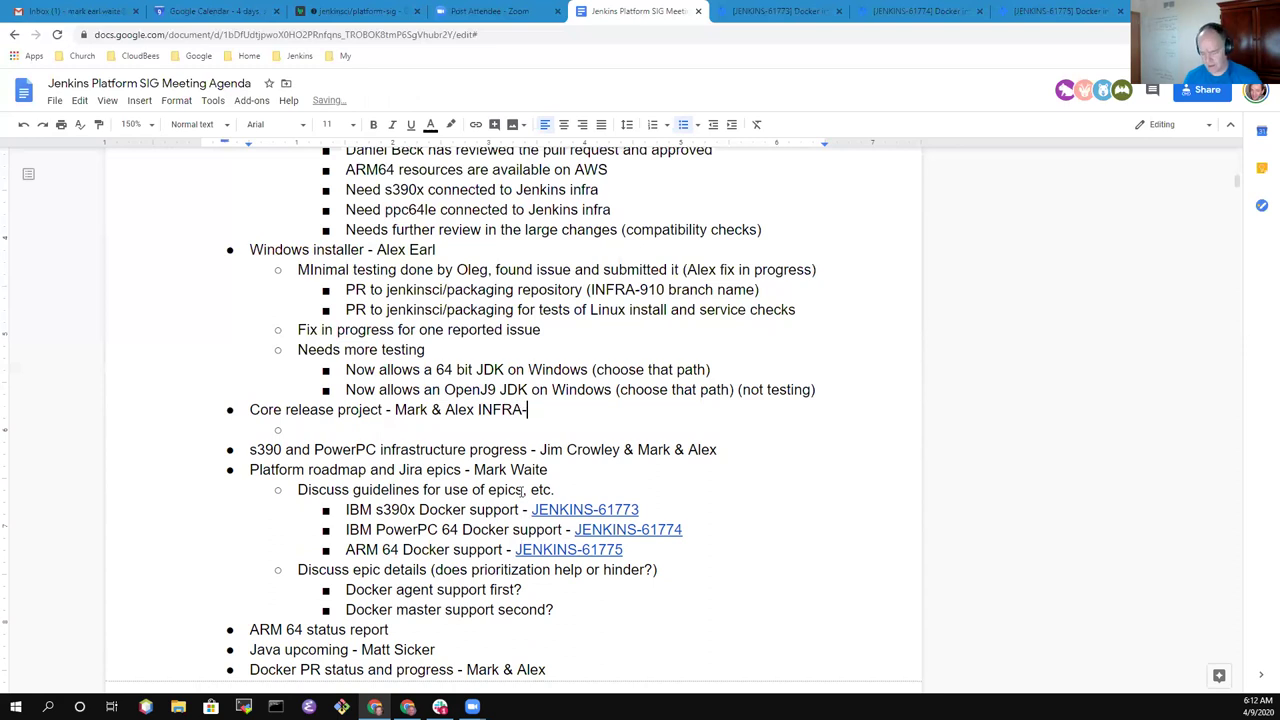
pyautogui.write('910')
pyautogui.press('Right')
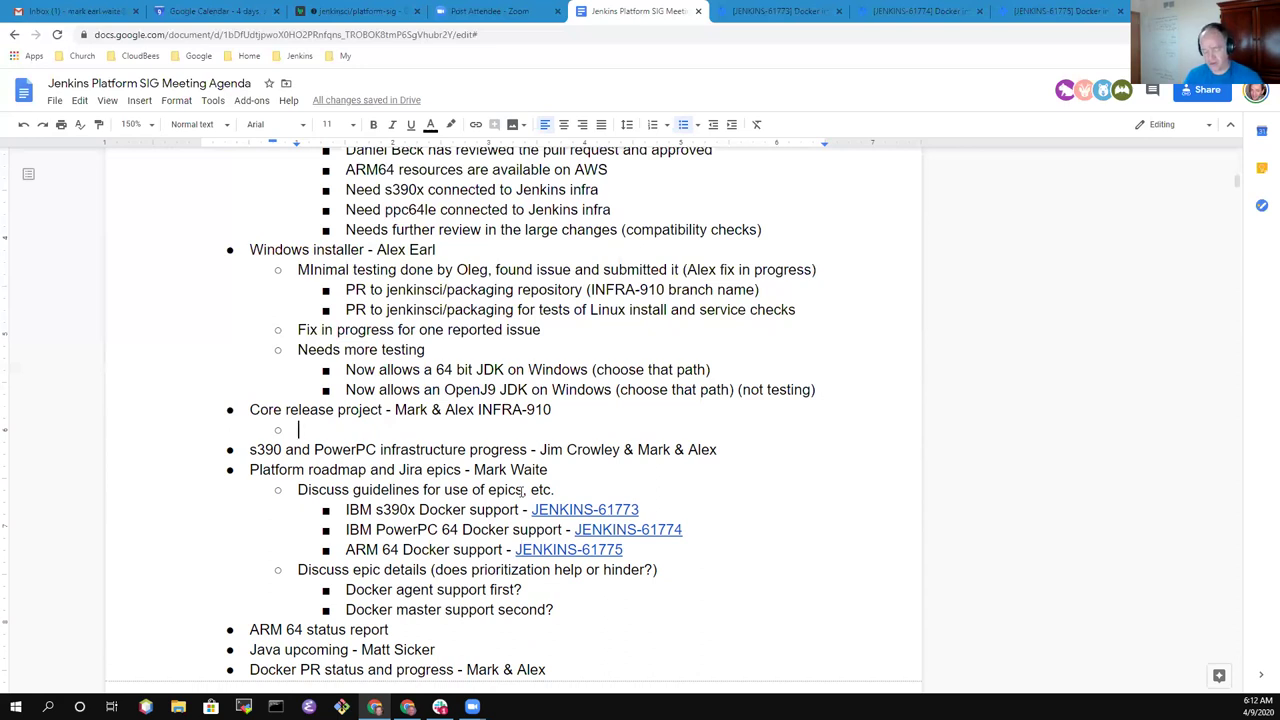
# - Write the sub-point 'Code signing received, deployed, test builds running and being checked'
pyautogui.write('Code signing ')
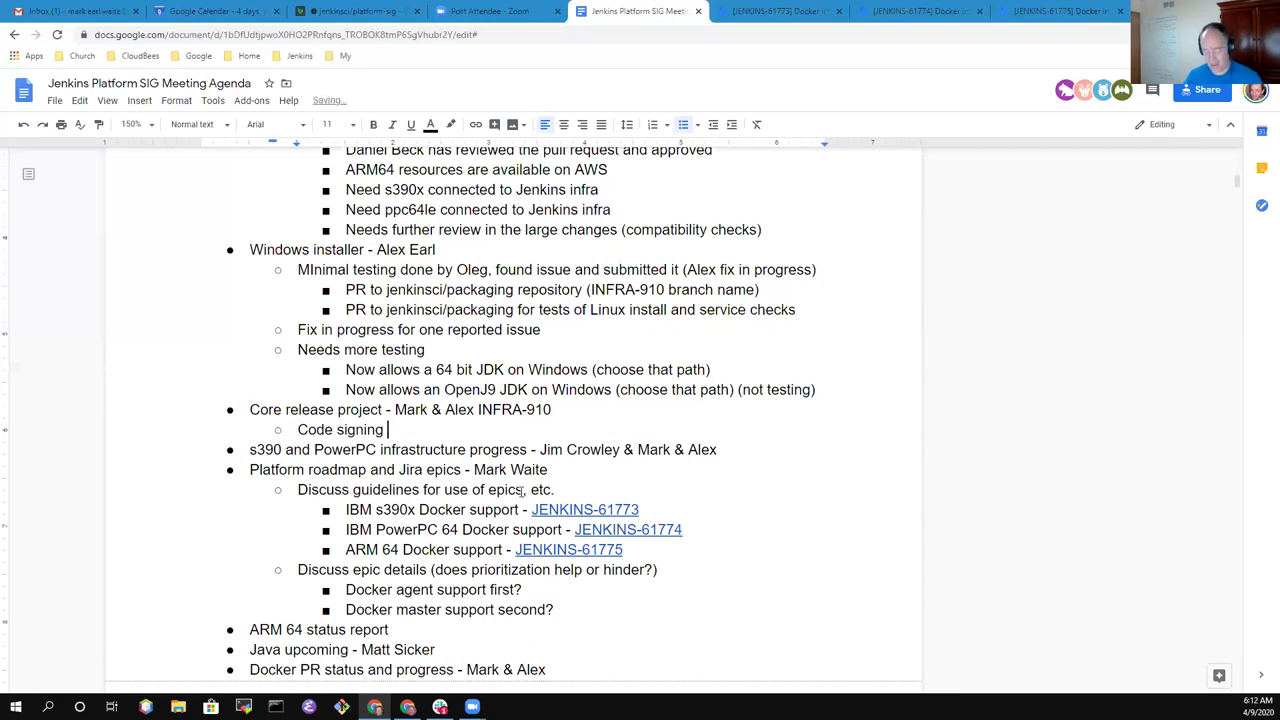
pyautogui.write('received')
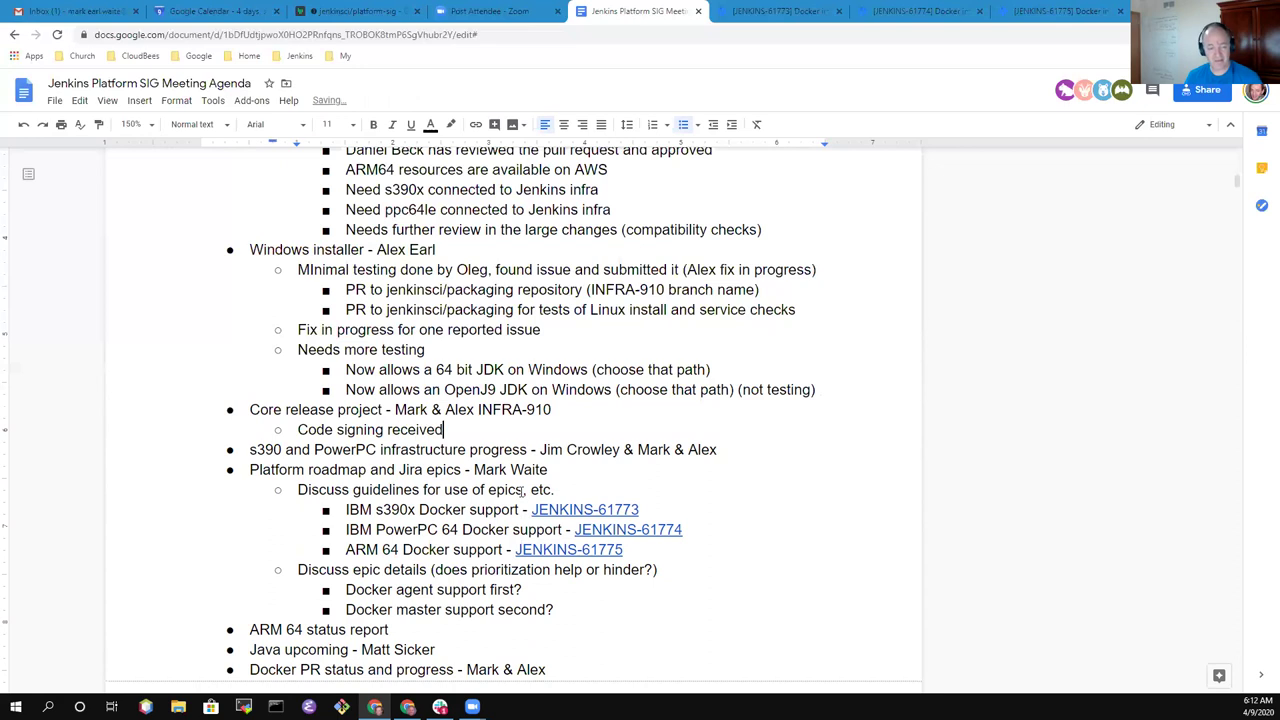
pyautogui.write(', deployed, ')
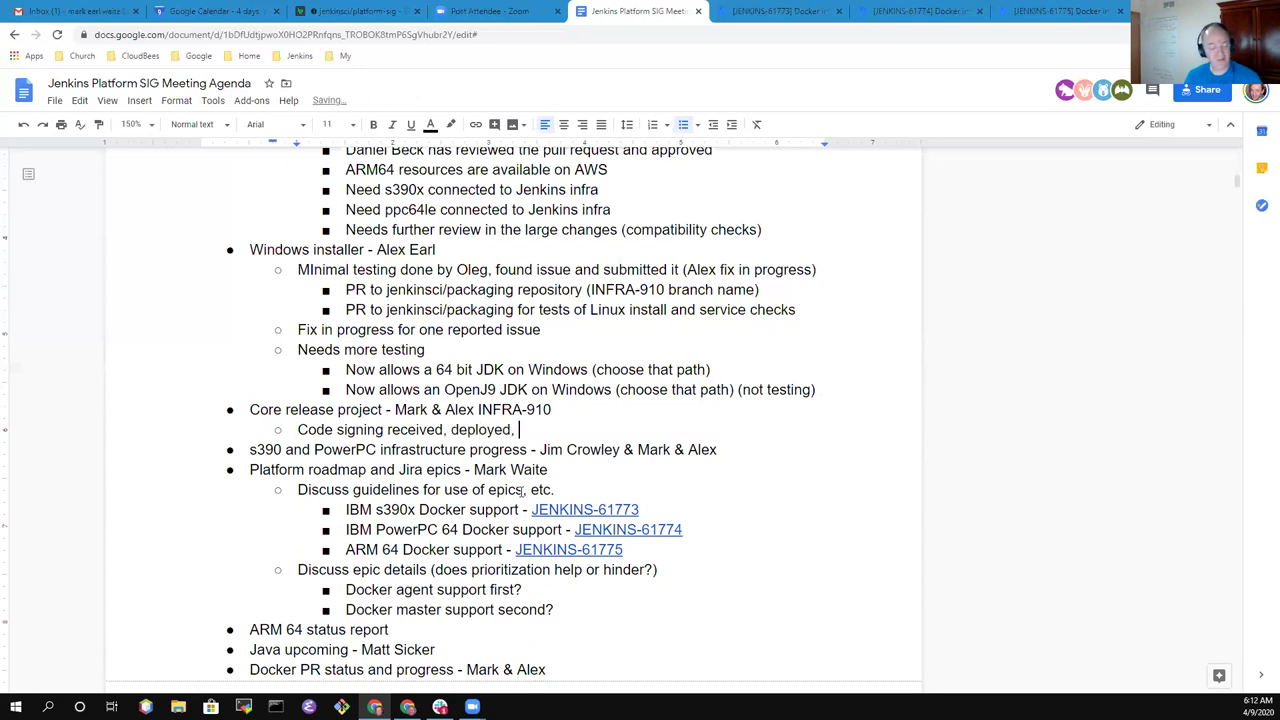
pyautogui.write('bui')
pyautogui.press('BackSpace')
pyautogui.press('BackSpace')
pyautogui.press('BackSpace')
pyautogui.write('test ')
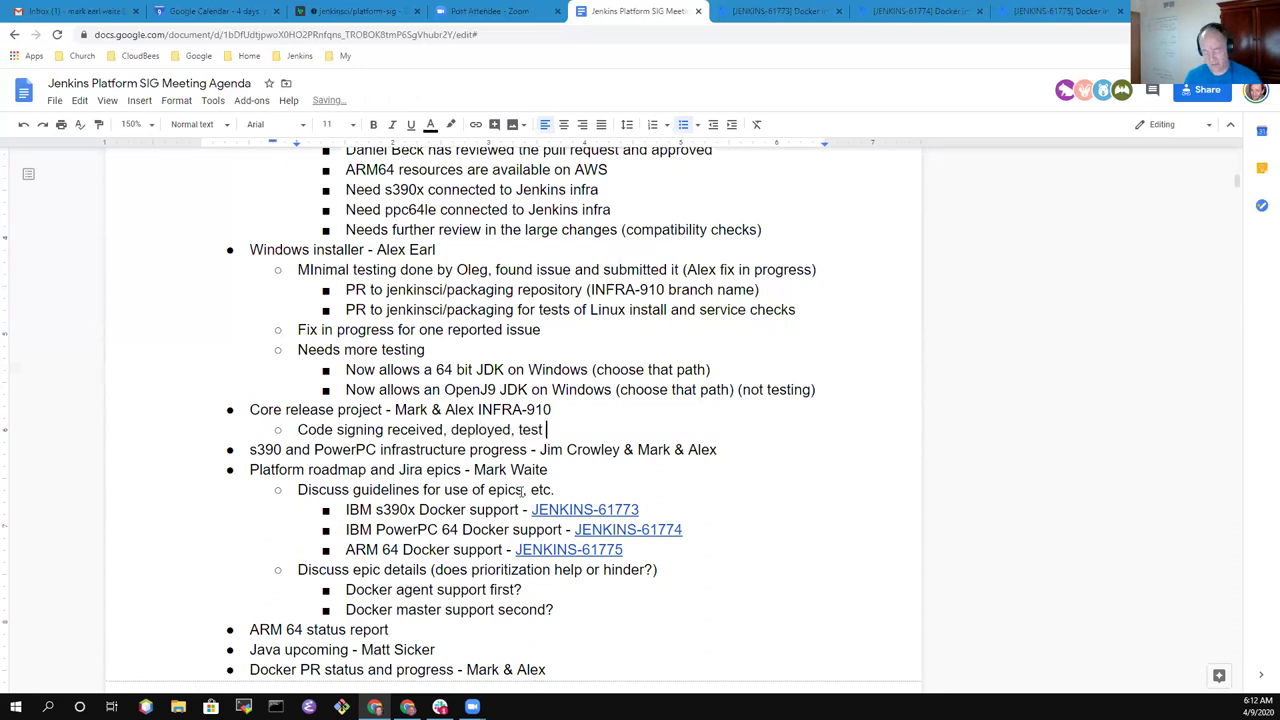
pyautogui.write('builds')
pyautogui.press('BackSpace')
pyautogui.press('BackSpace')
pyautogui.press('BackSpace')
pyautogui.press('BackSpace')
pyautogui.press('BackSpace')
pyautogui.press('BackSpace')
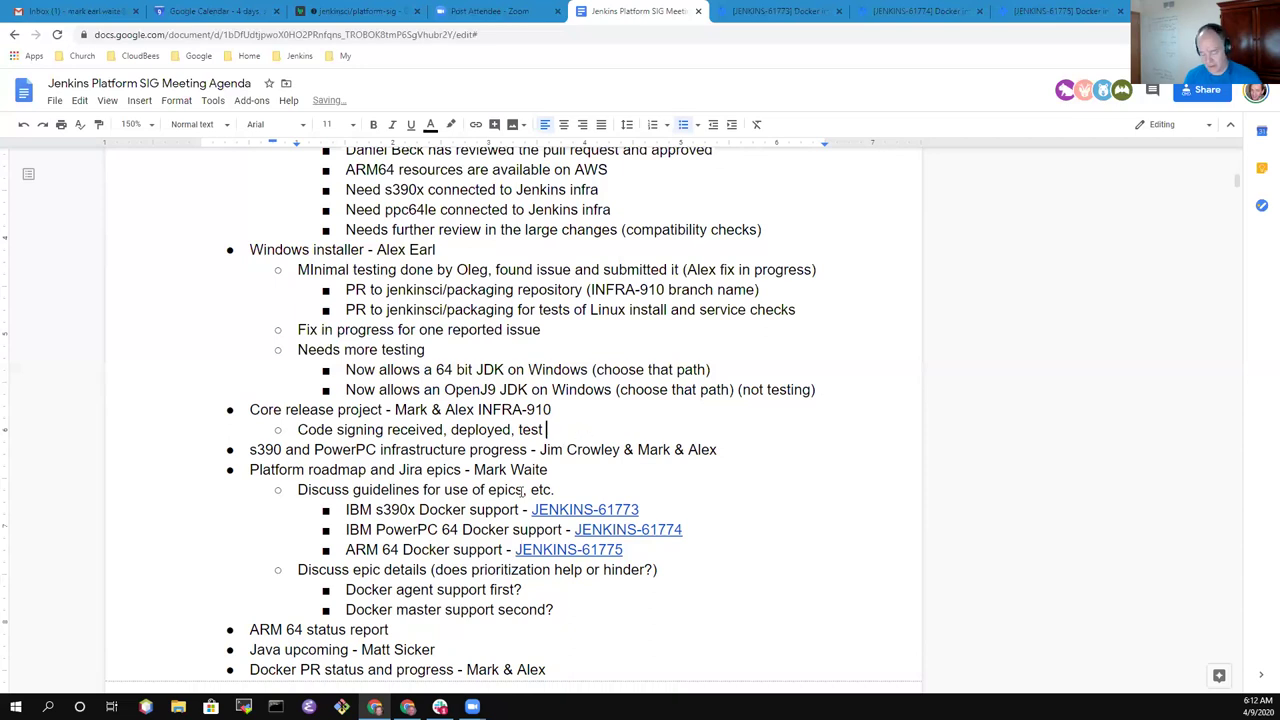
pyautogui.write('builds')
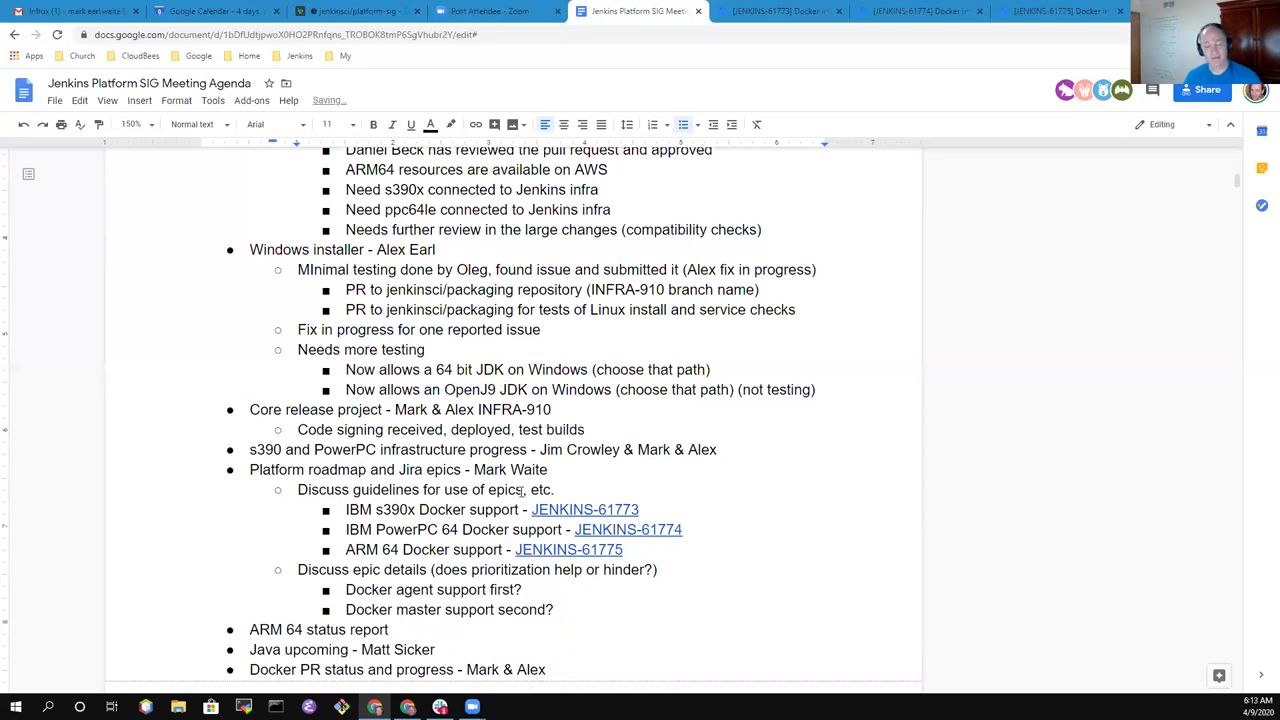
pyautogui.write(' running and')
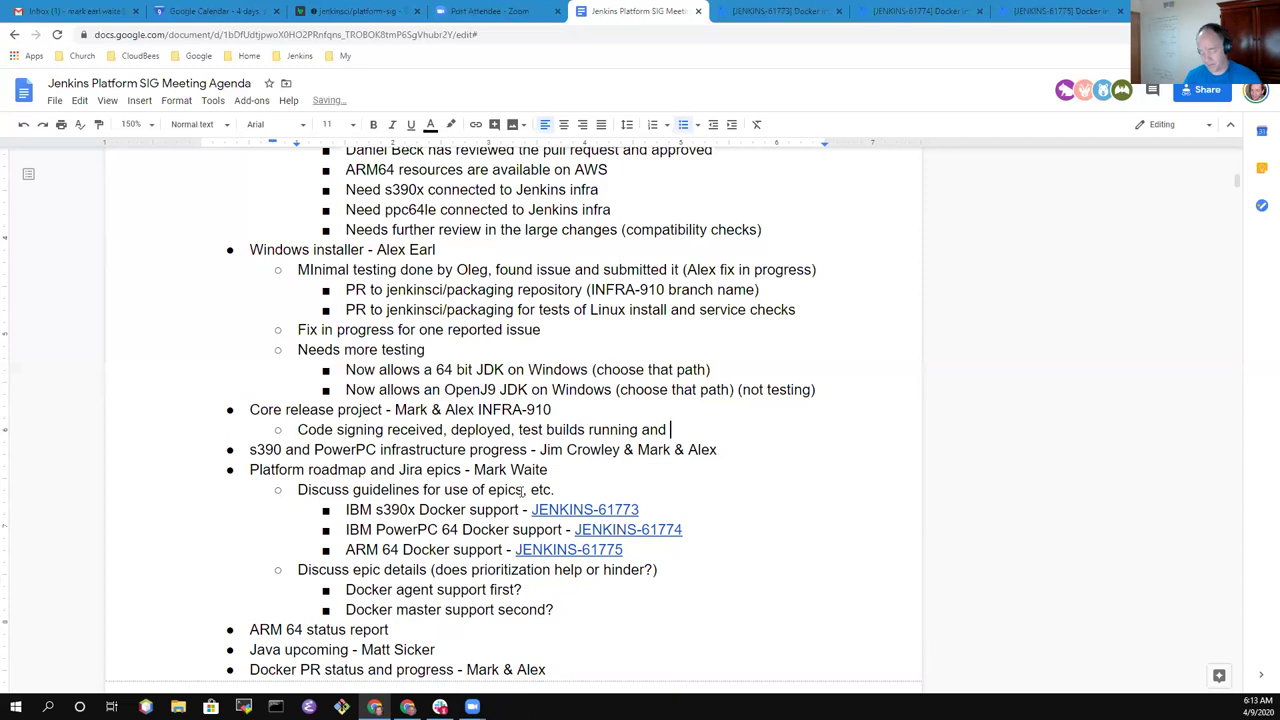
pyautogui.write(' being checked')
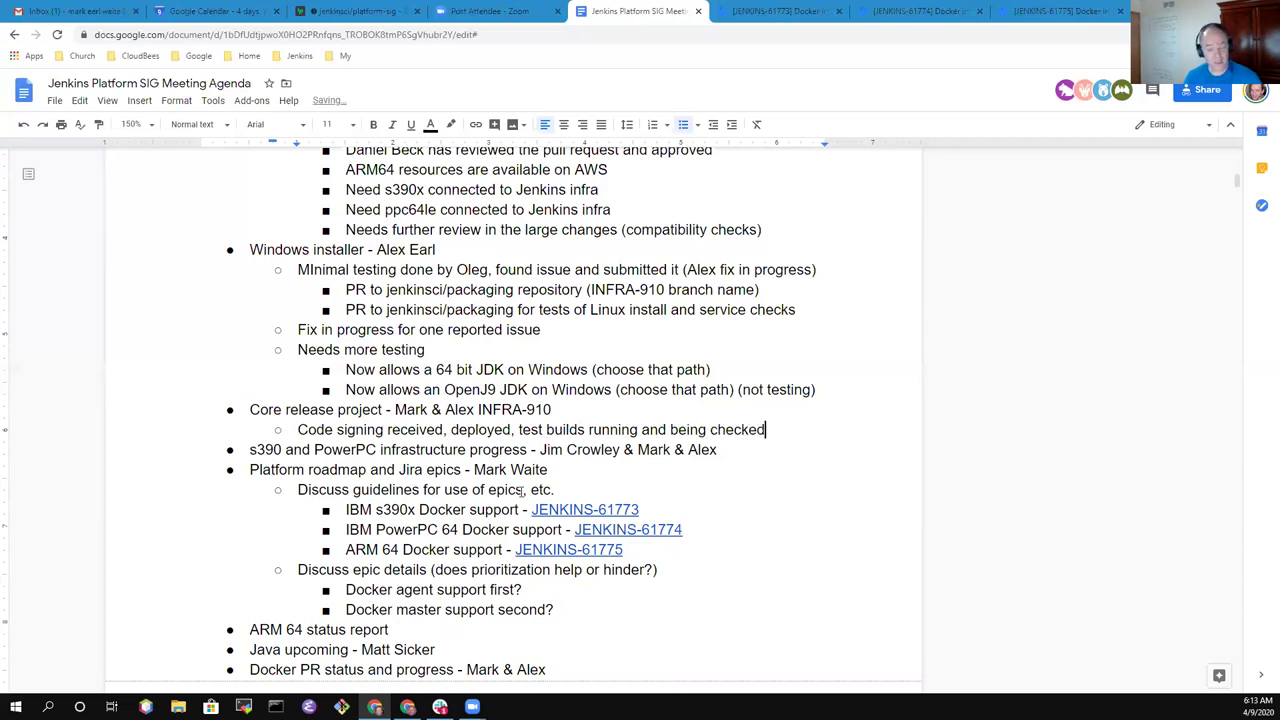
# - Add a third-level bullet noting a Windows issue was detected, crediting who found it
pyautogui.press('Return')
pyautogui.press('Tab')
pyautogui.write('Windows issue detected by Oleg')
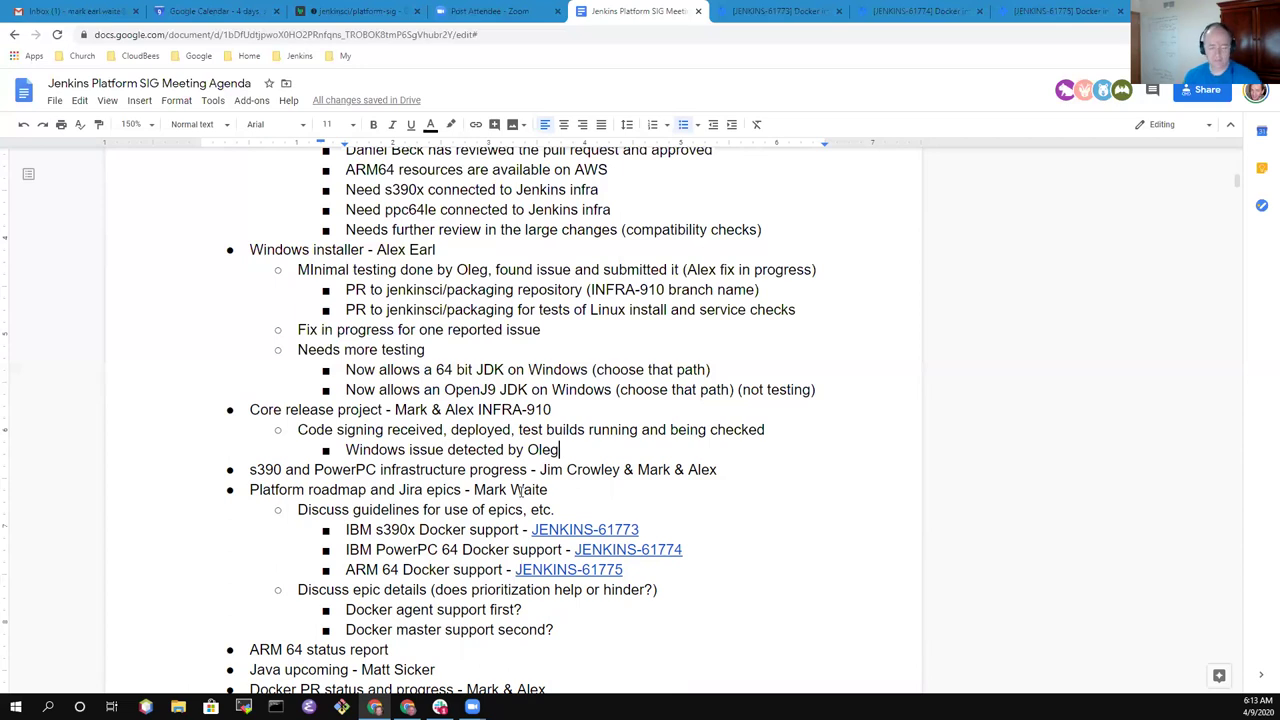
# - Add a 'Linux issue detected' bullet, and fix spelling and attribution on the Windows issue line
pyautogui.press('Return')
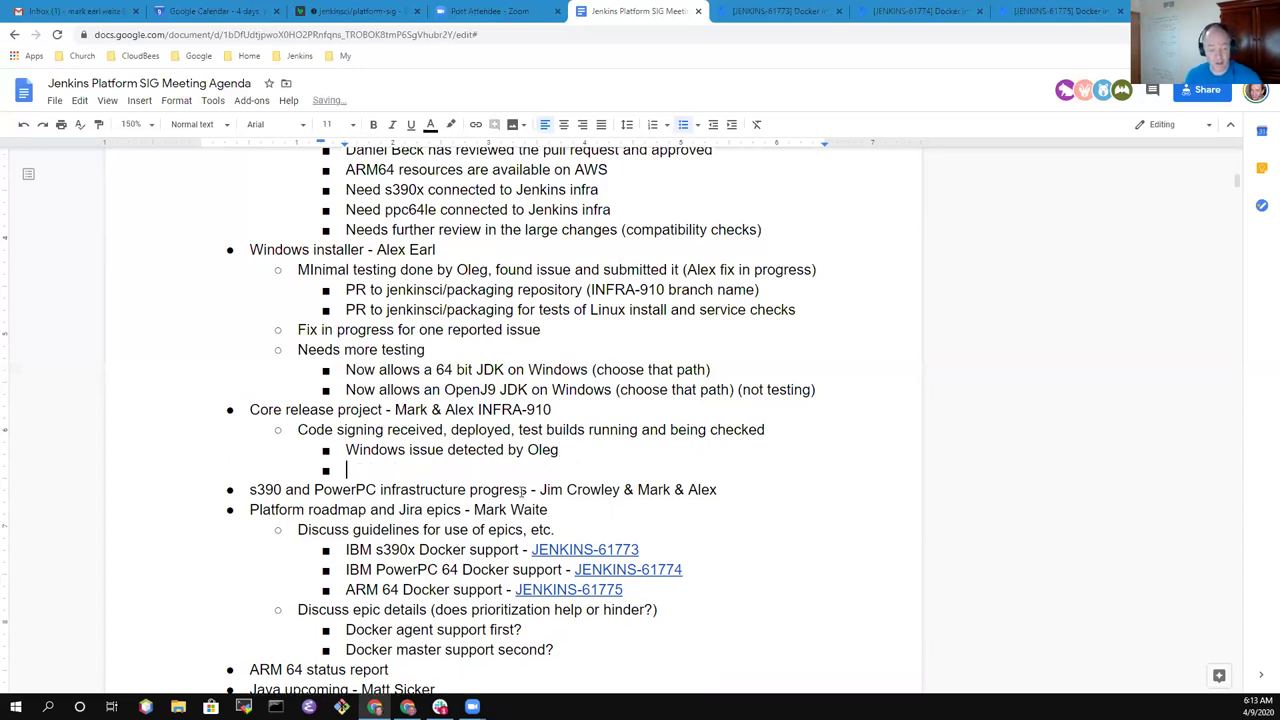
pyautogui.write('Linux i')
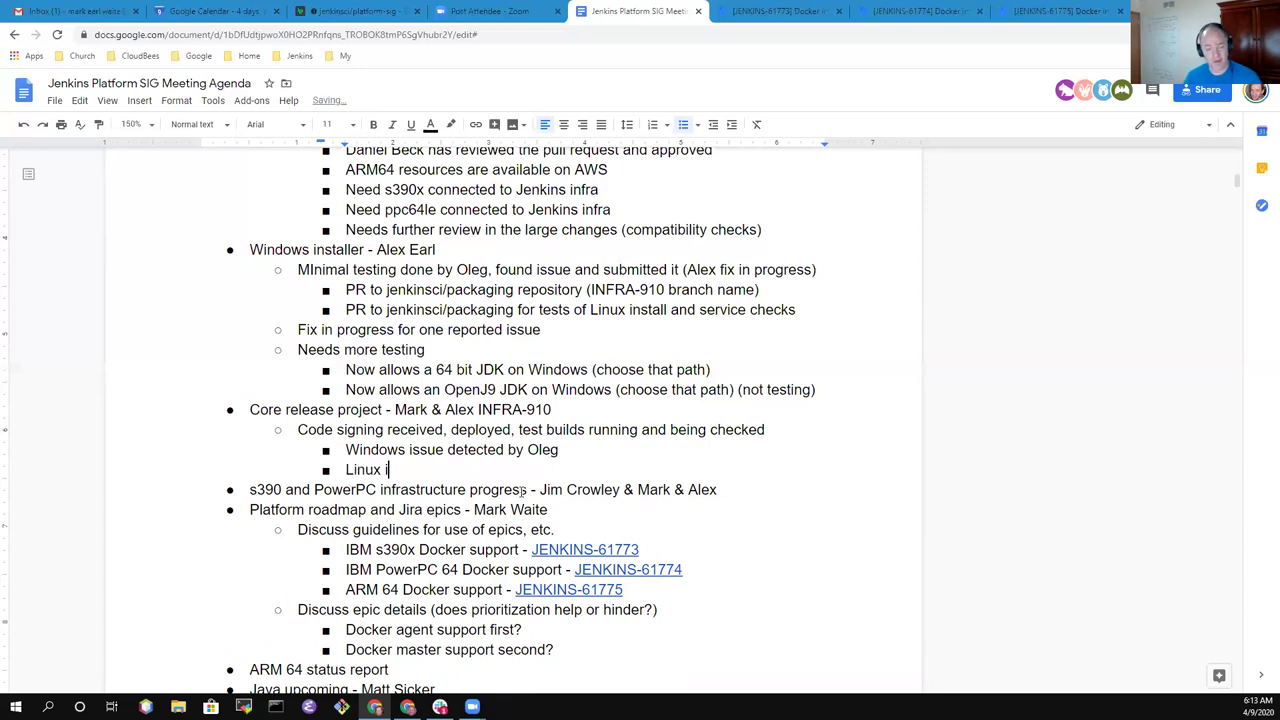
pyautogui.write('ssue detected')
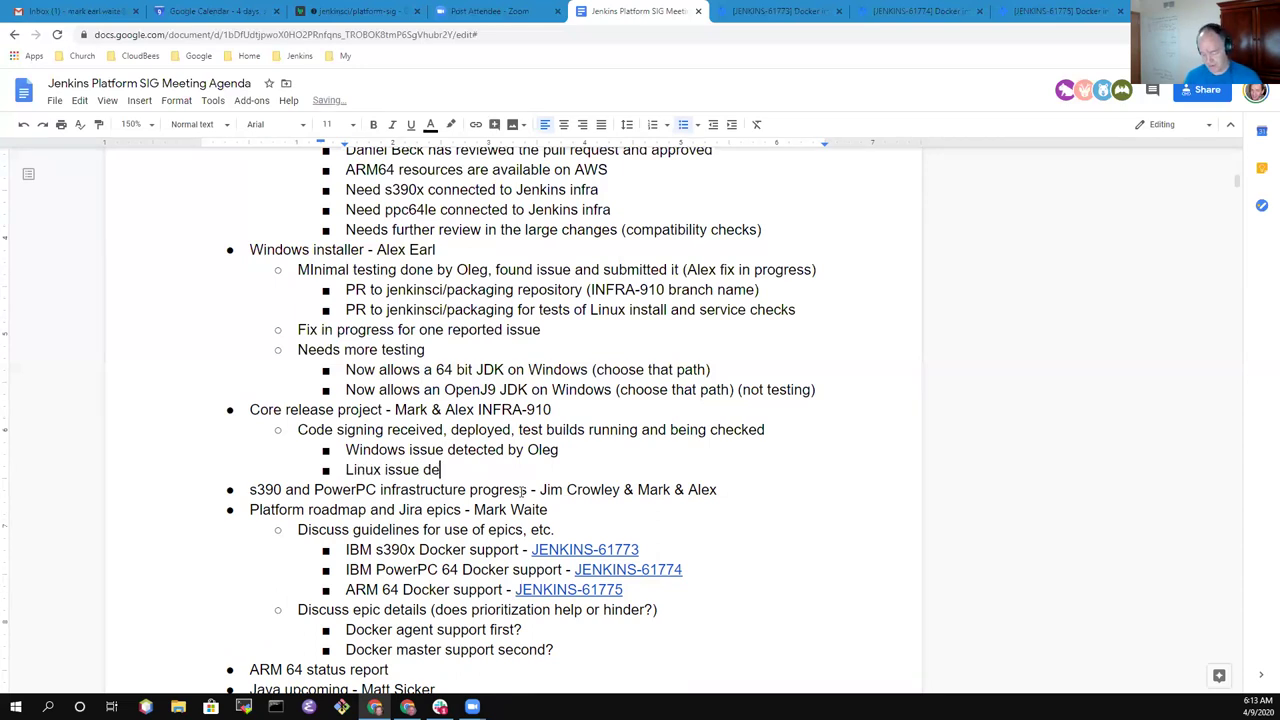
pyautogui.press('Up')
pyautogui.press('End')
pyautogui.write('(Alex')
pyautogui.hotkey('ctrl', 'Left')
pyautogui.hotkey('ctrl', 'Left')
pyautogui.hotkey('ctrl', 'Left')
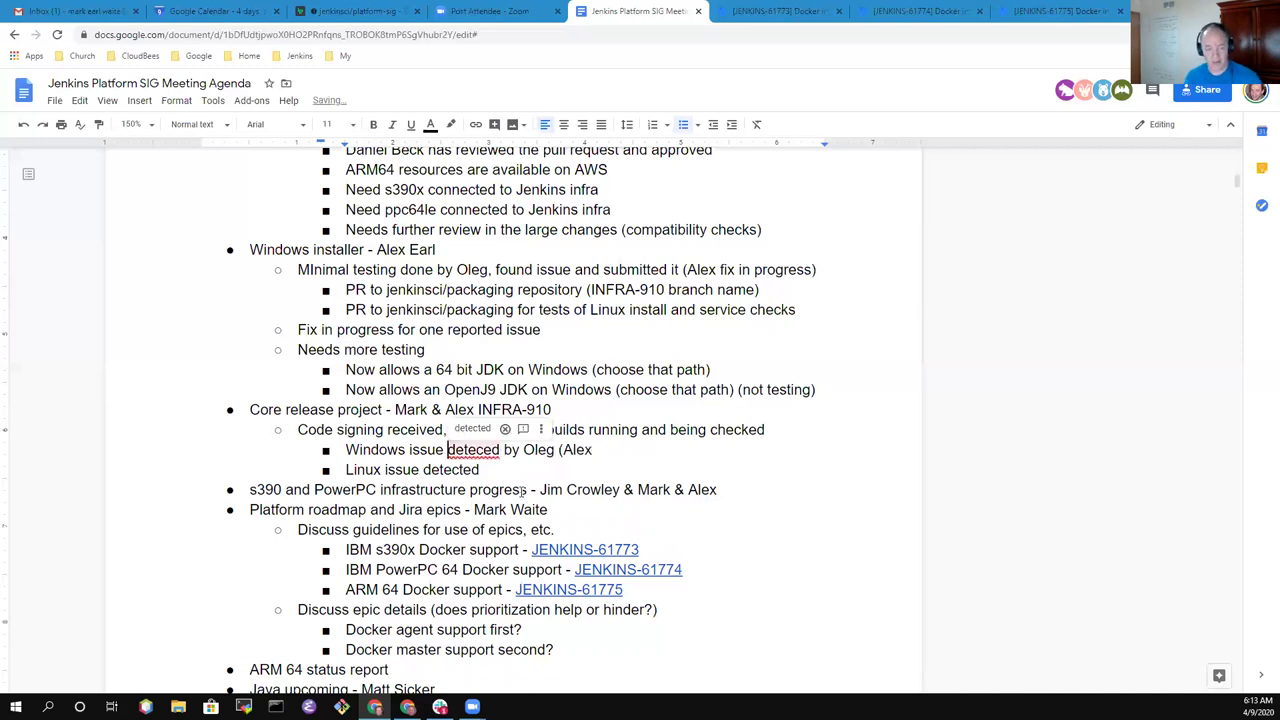
pyautogui.hotkey('ctrl', 'Left')
pyautogui.hotkey('ctrl', 'Left')
pyautogui.press('Right')
pyautogui.press('Right')
pyautogui.press('Right')
pyautogui.press('Right')
pyautogui.press('Right')
pyautogui.write('tect')
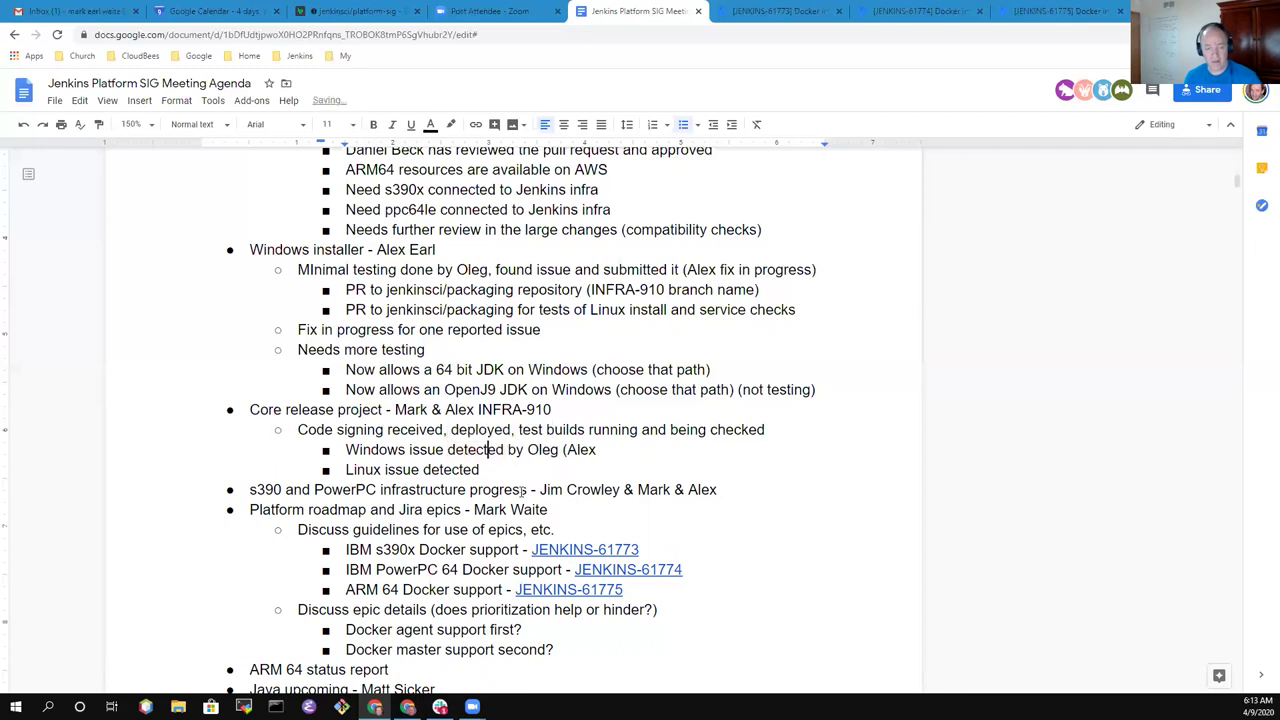
pyautogui.press('End')
pyautogui.write(')')
# - Credit the Linux issue line with who detected it and who is handling it
pyautogui.press('Down')
pyautogui.write('by Oleg (Ale')
pyautogui.press('BackSpace')
pyautogui.press('BackSpace')
pyautogui.press('BackSpace')
pyautogui.write('Mark (')
pyautogui.write('Olivier')
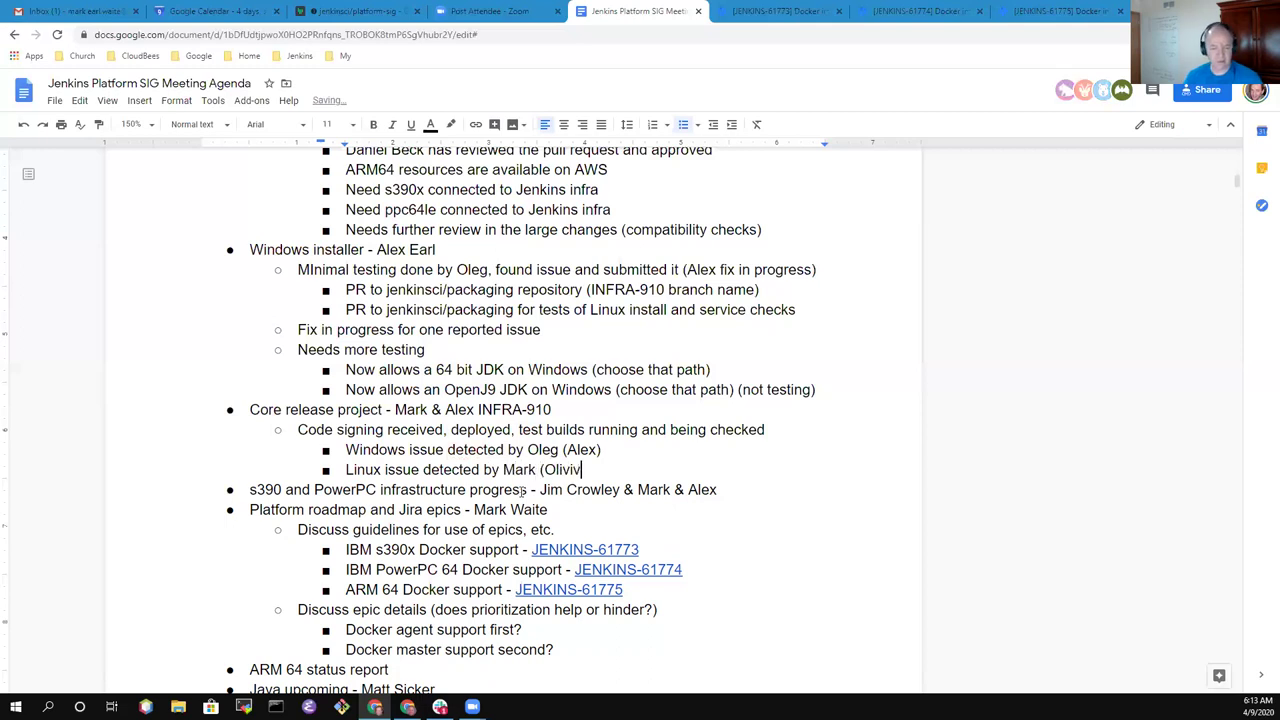
pyautogui.write(')')
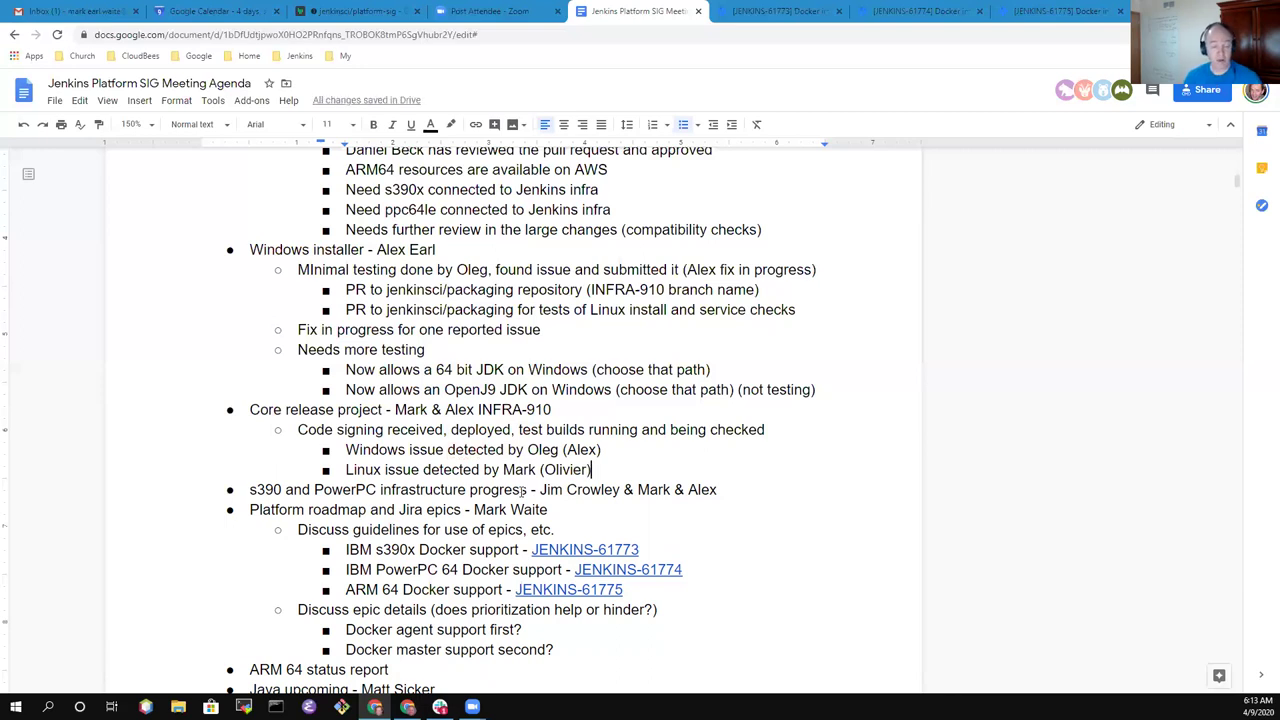
# - Add 'Many compatibility checks still needed', then 'Continue building and testing until we're done'
pyautogui.press('Return')
pyautogui.write('Many')
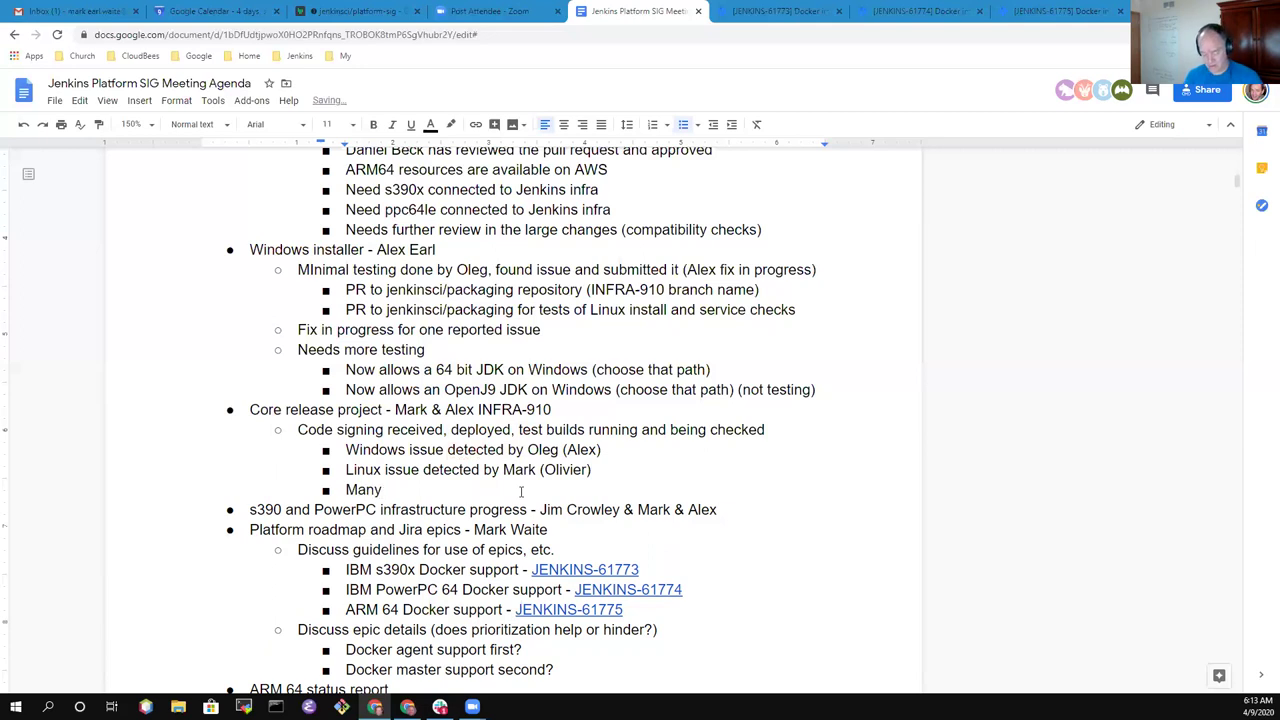
pyautogui.press('Home')
pyautogui.hotkey('shift', 'Tab')
pyautogui.press('End')
pyautogui.write('compaibility')
pyautogui.hotkey('ctrl', 'BackSpace')
pyautogui.write('compatibility')
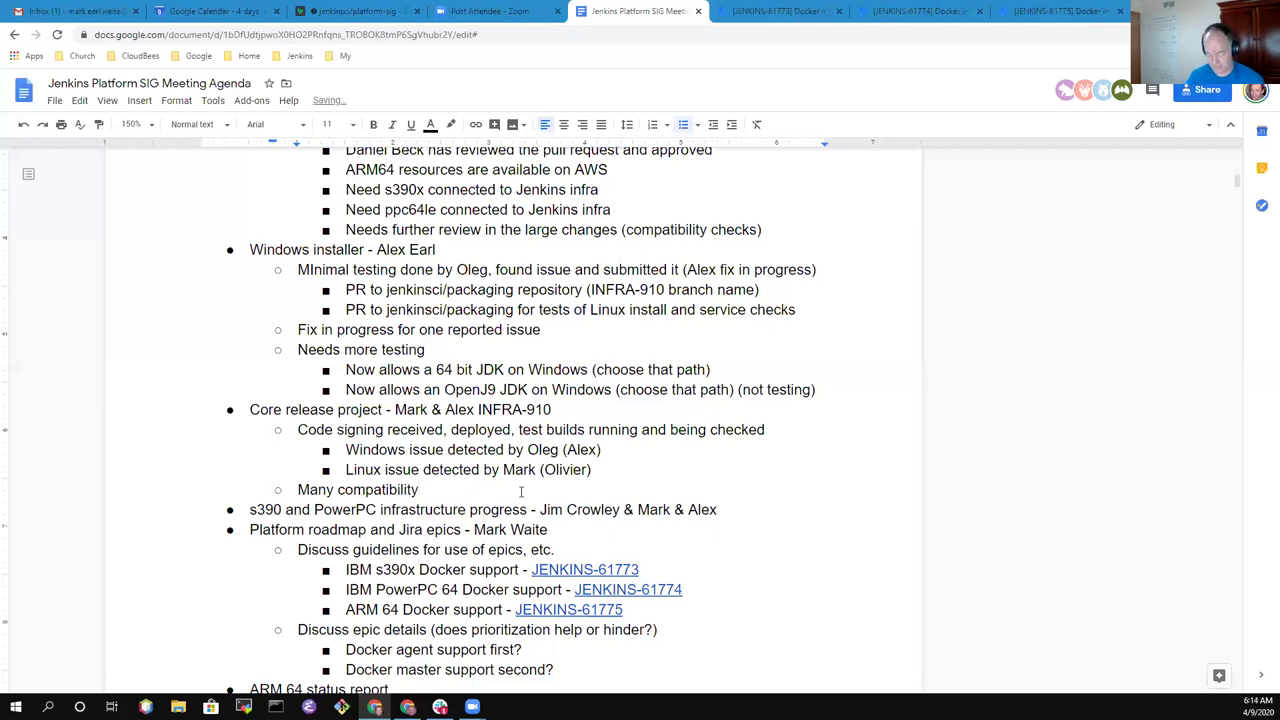
pyautogui.write(' checks still needed')
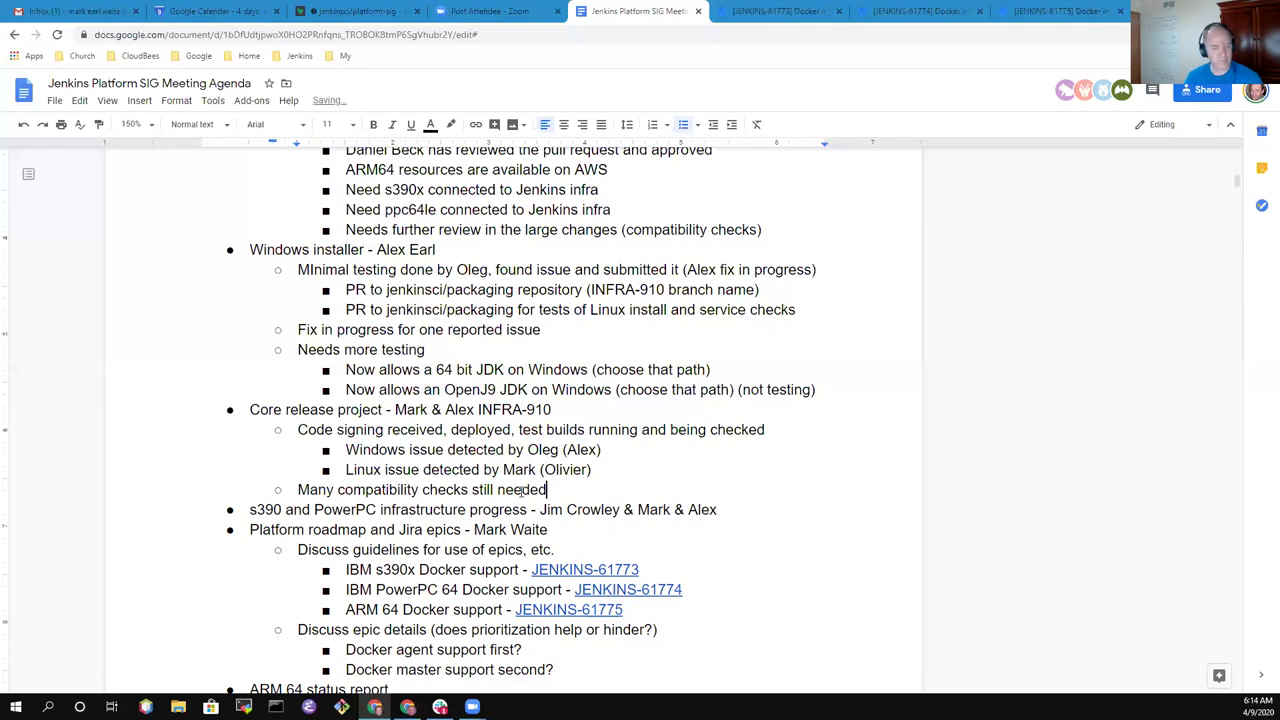
pyautogui.press('Return')
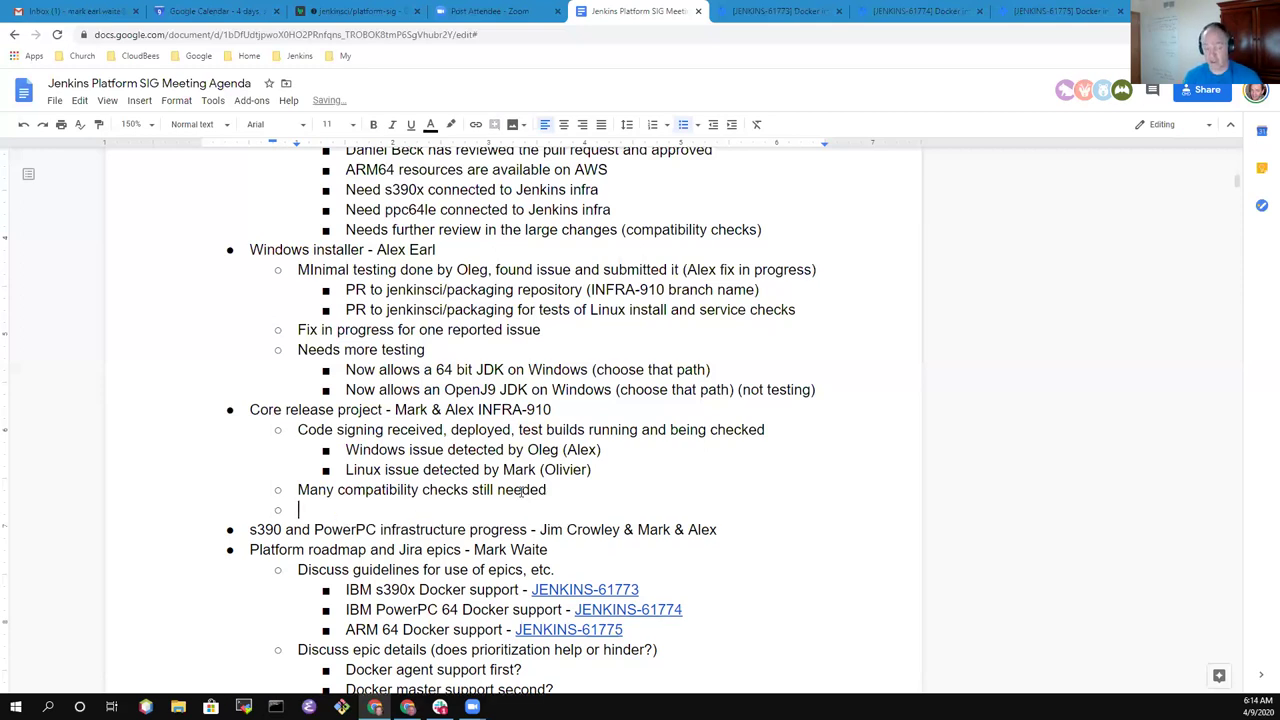
pyautogui.write('Continue build')
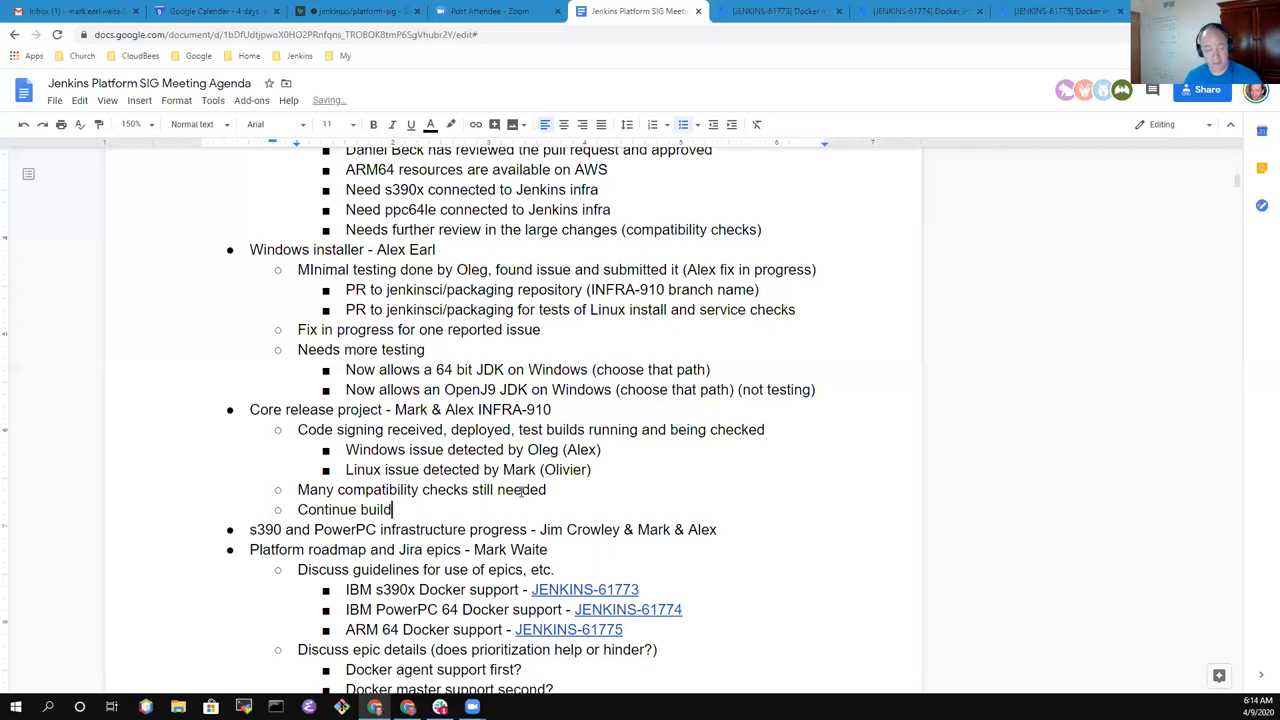
pyautogui.write('ing and testing')
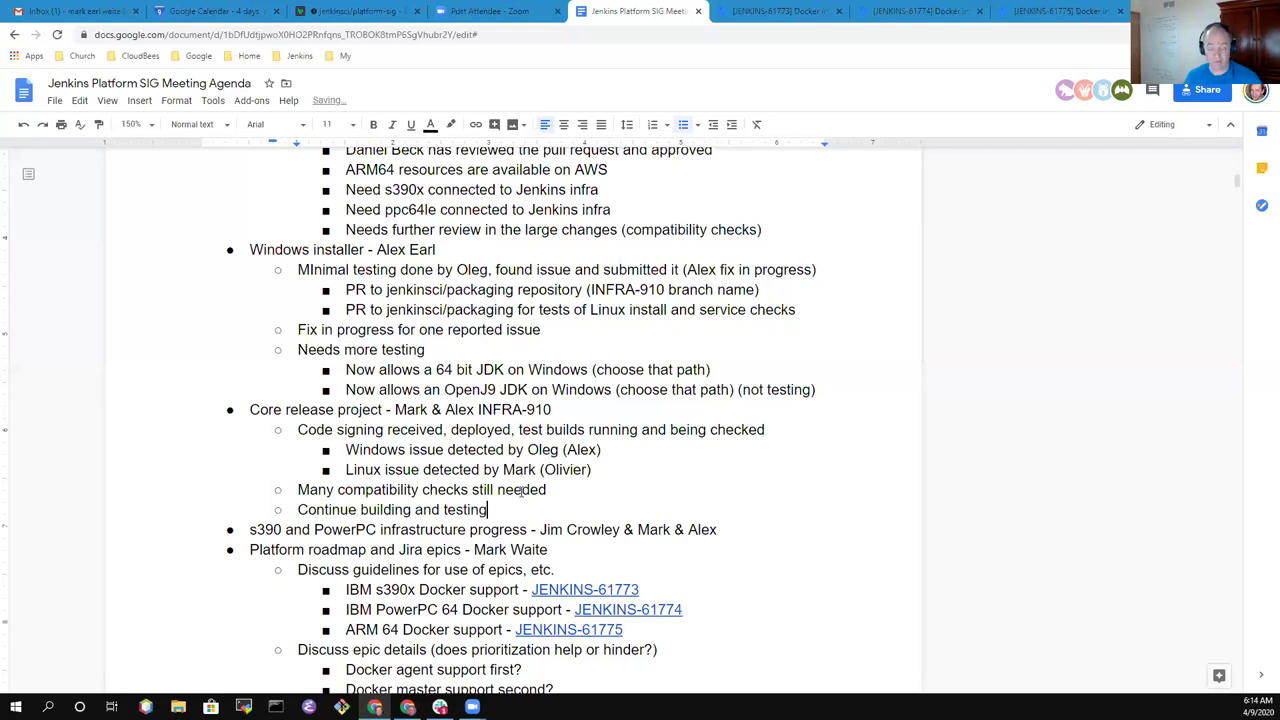
pyautogui.write(" until we're done")
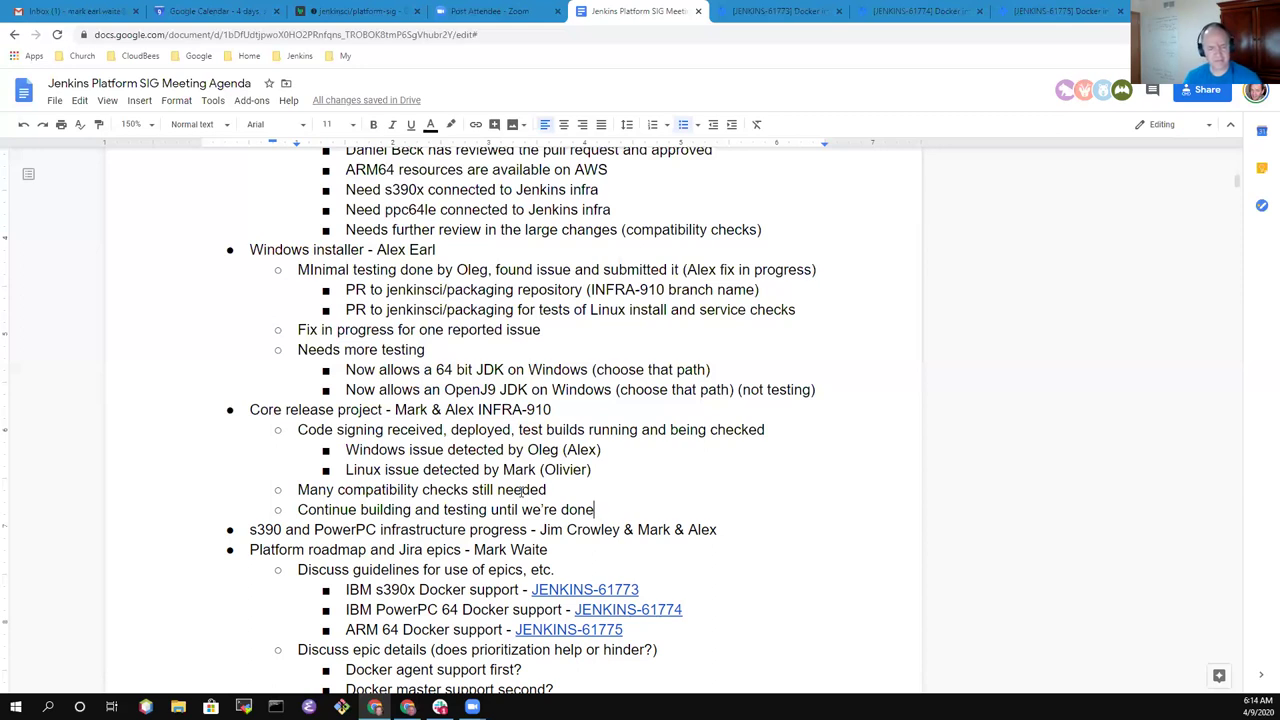
pyautogui.press('Down')
pyautogui.press('Down')
pyautogui.press('Up')
pyautogui.hotkey('ctrl', 'shift', 'Left')
pyautogui.press('BackSpace')
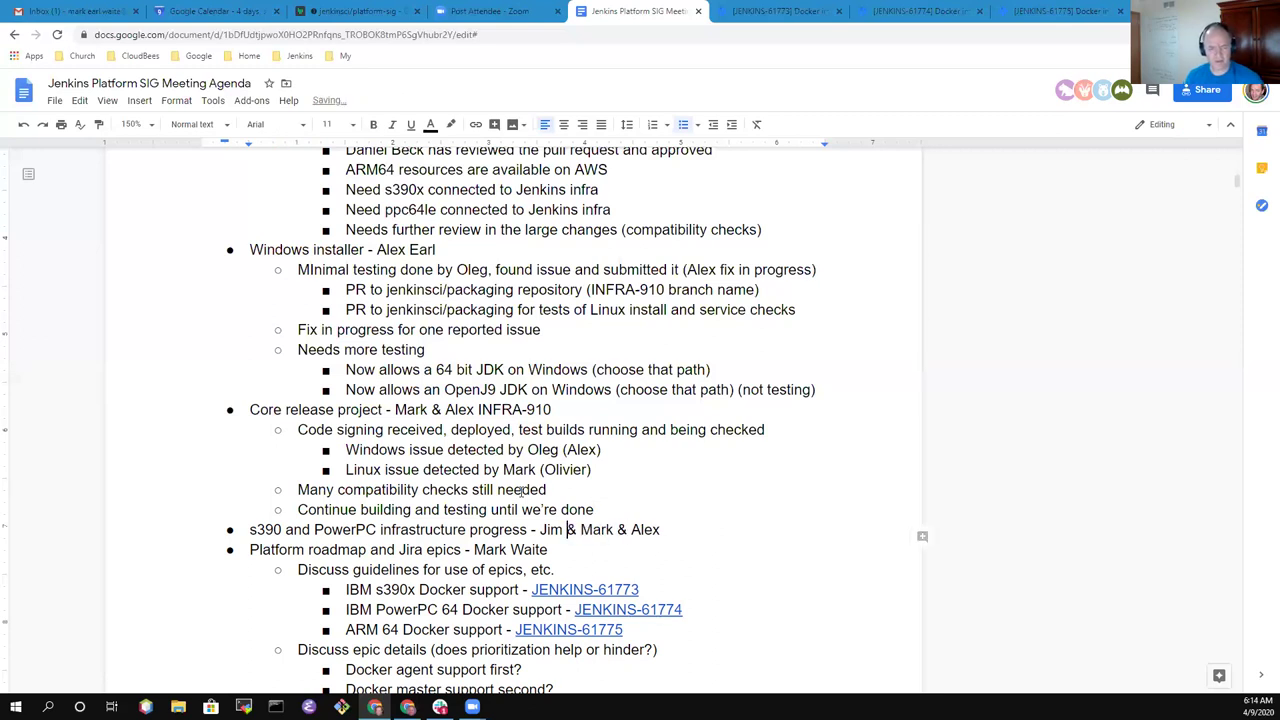
pyautogui.press('End')
pyautogui.press('Return')
pyautogui.press('Tab')
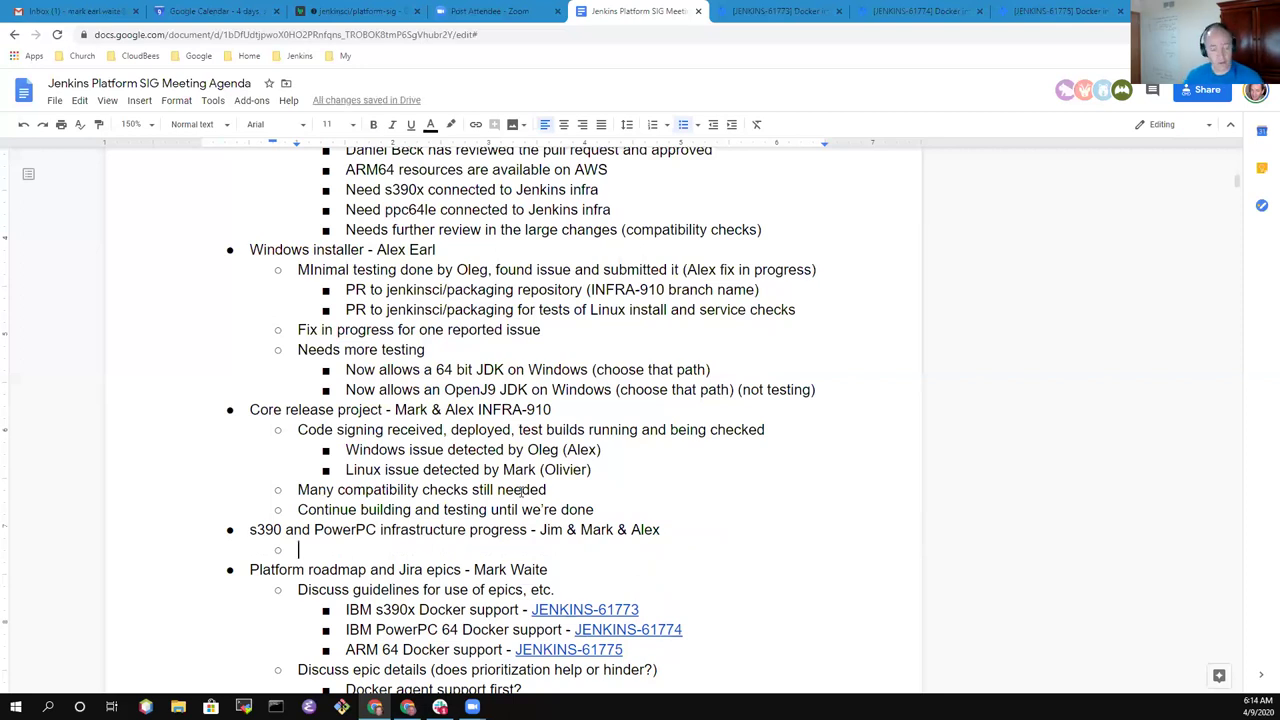
pyautogui.write('Power')
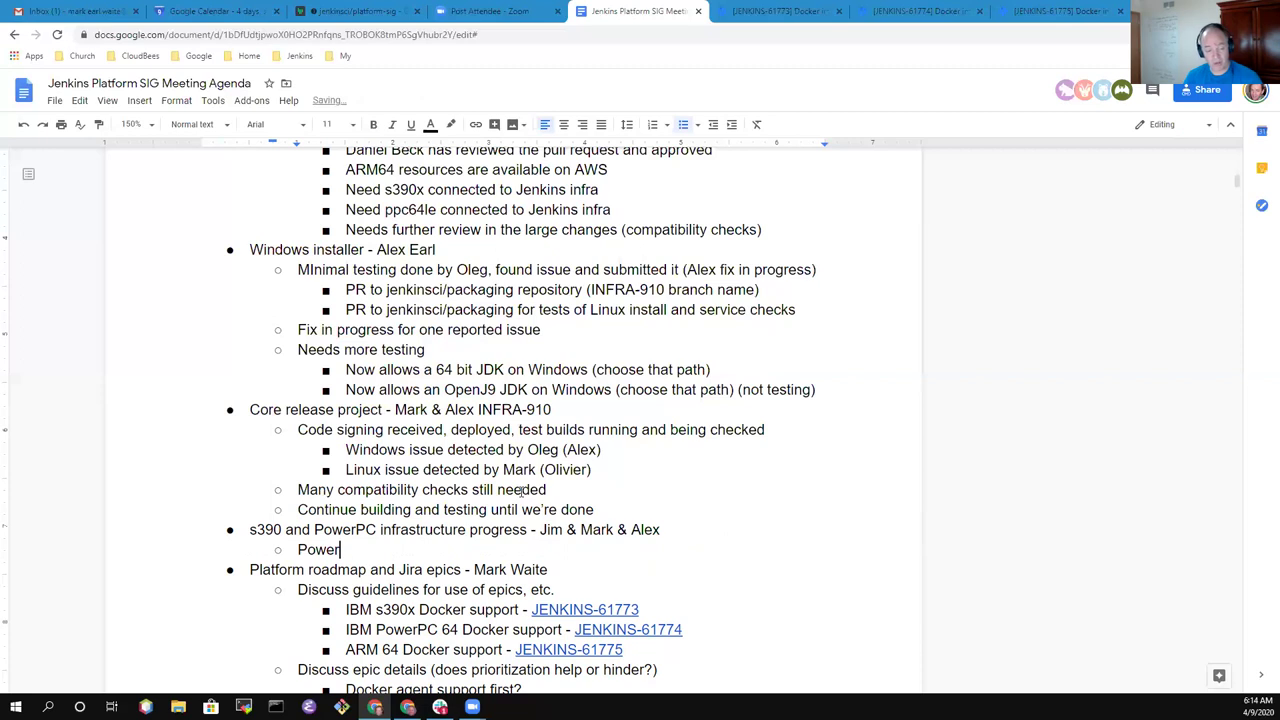
pyautogui.write('PC ')
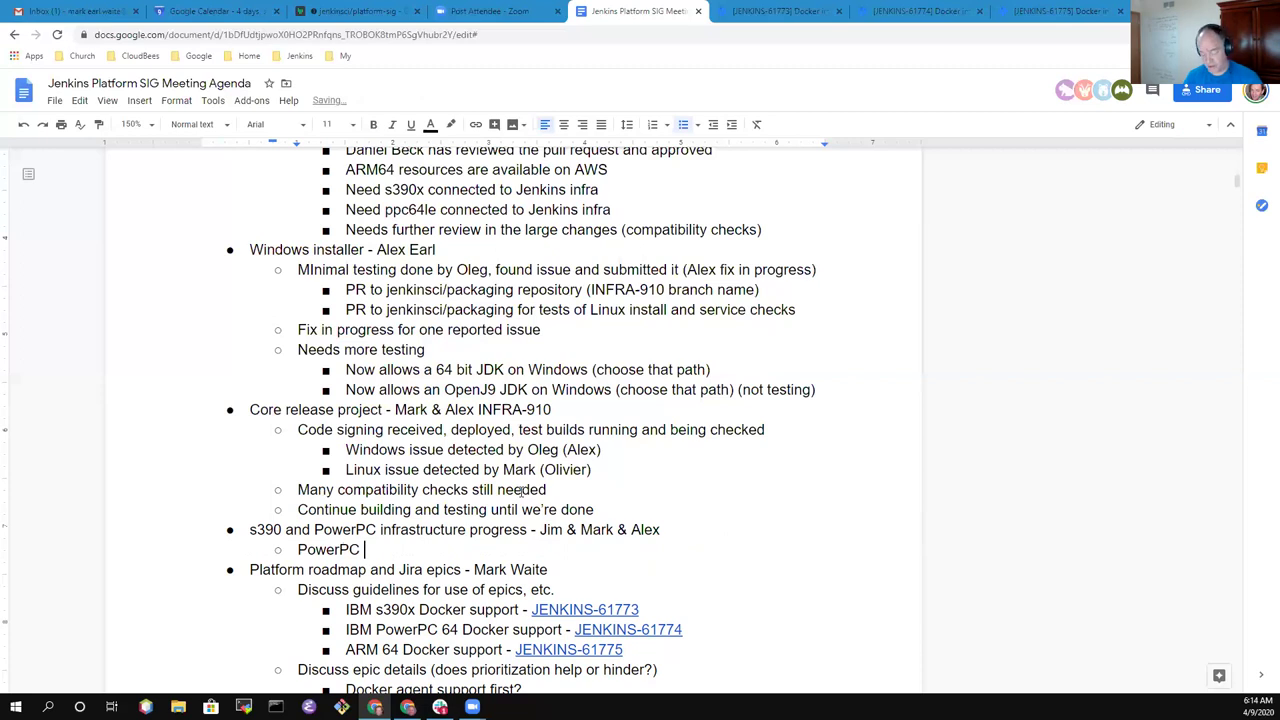
pyautogui.write('infra is')
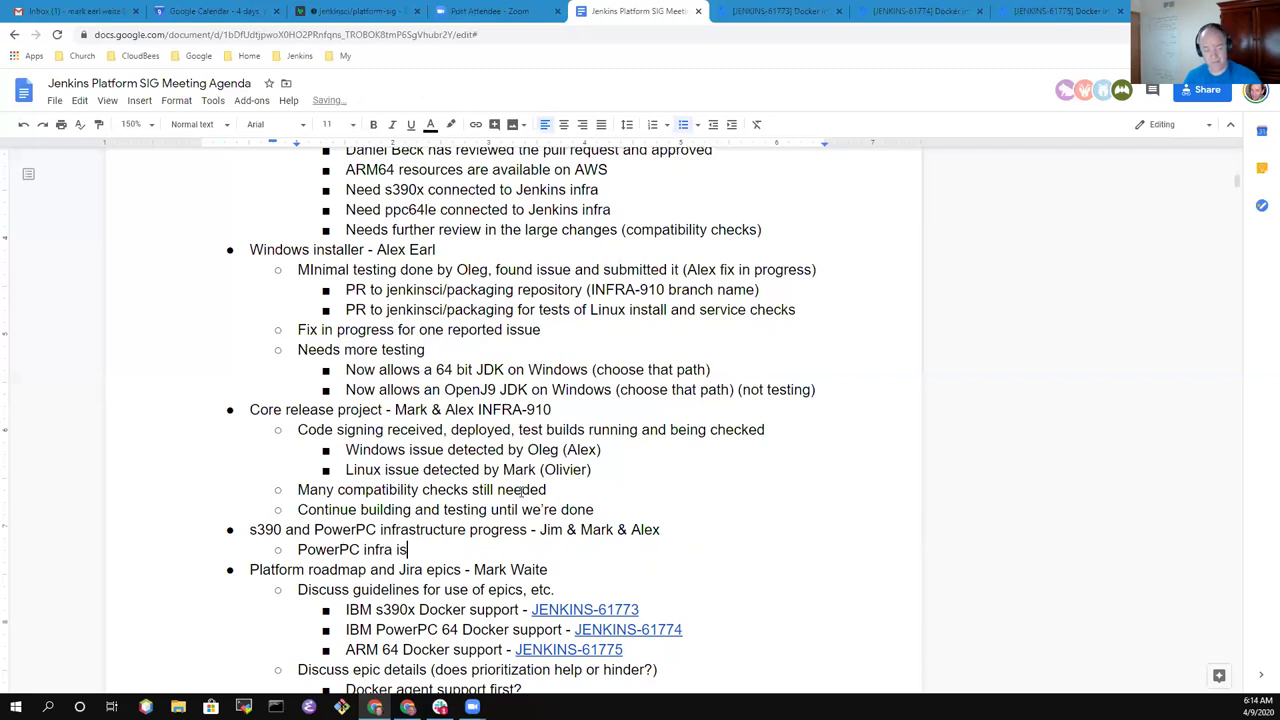
pyautogui.write(' now directly ')
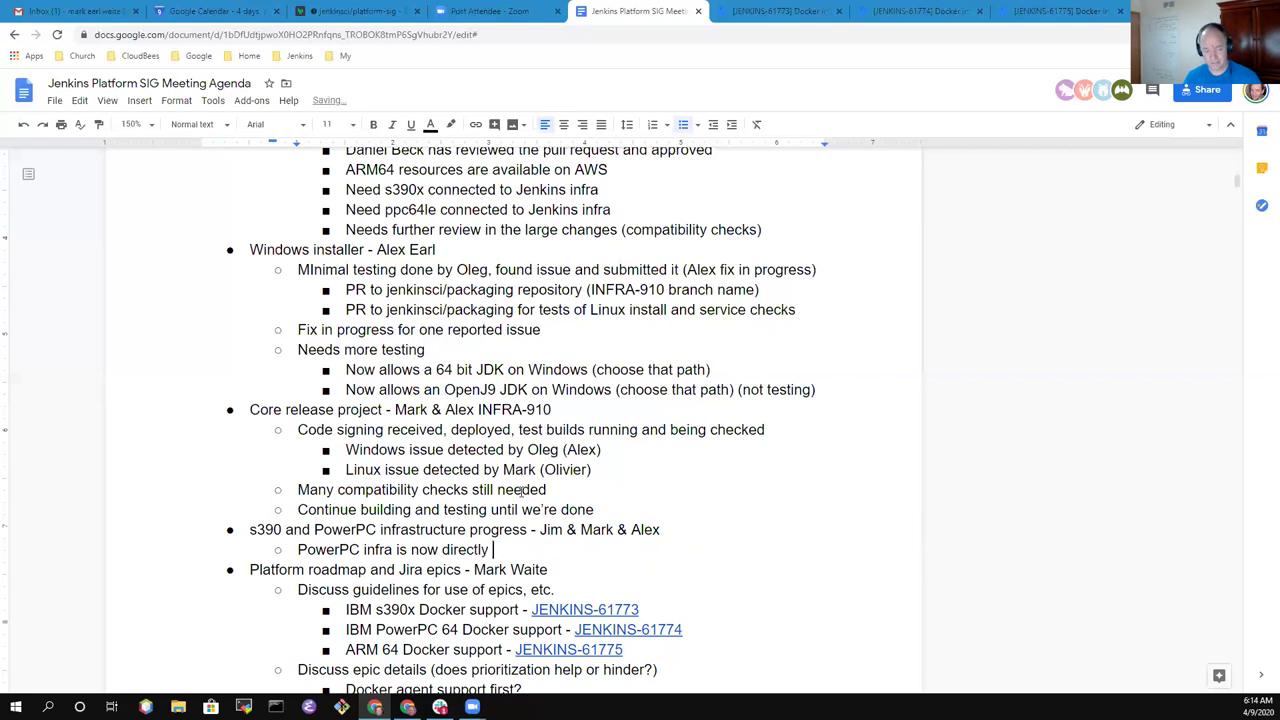
pyautogui.write('accessib')
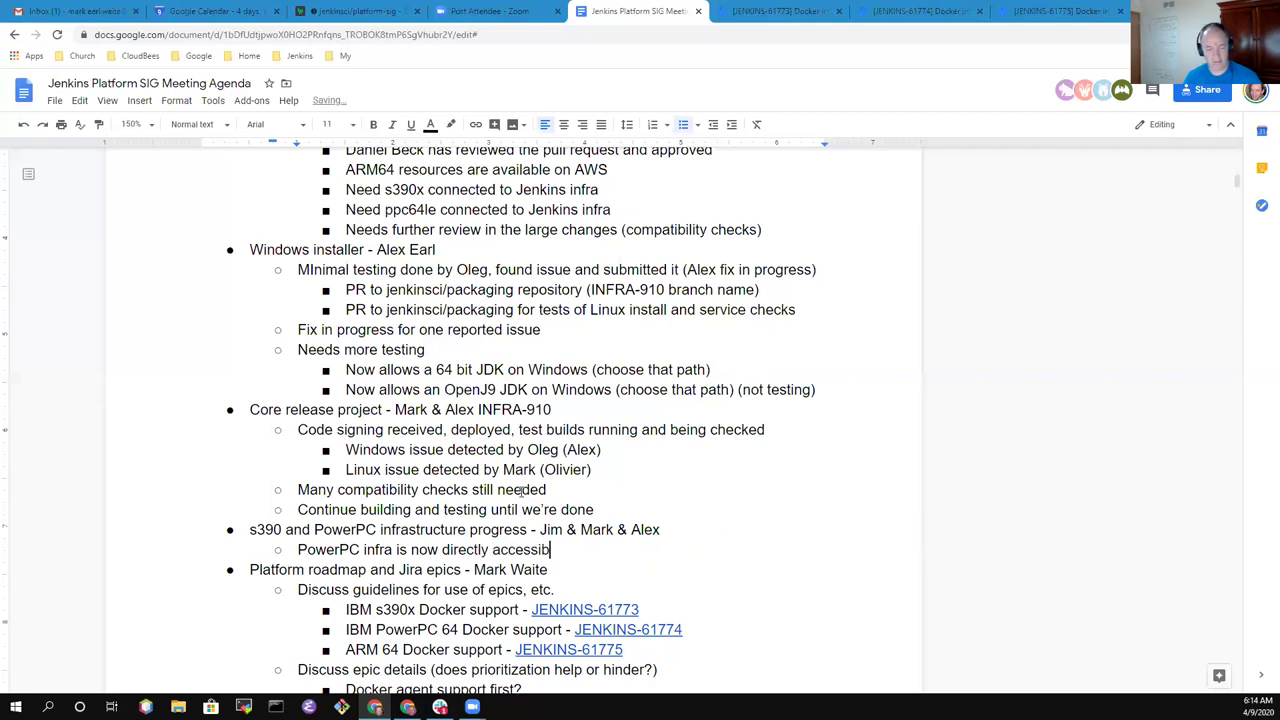
pyautogui.write('le (no jump')
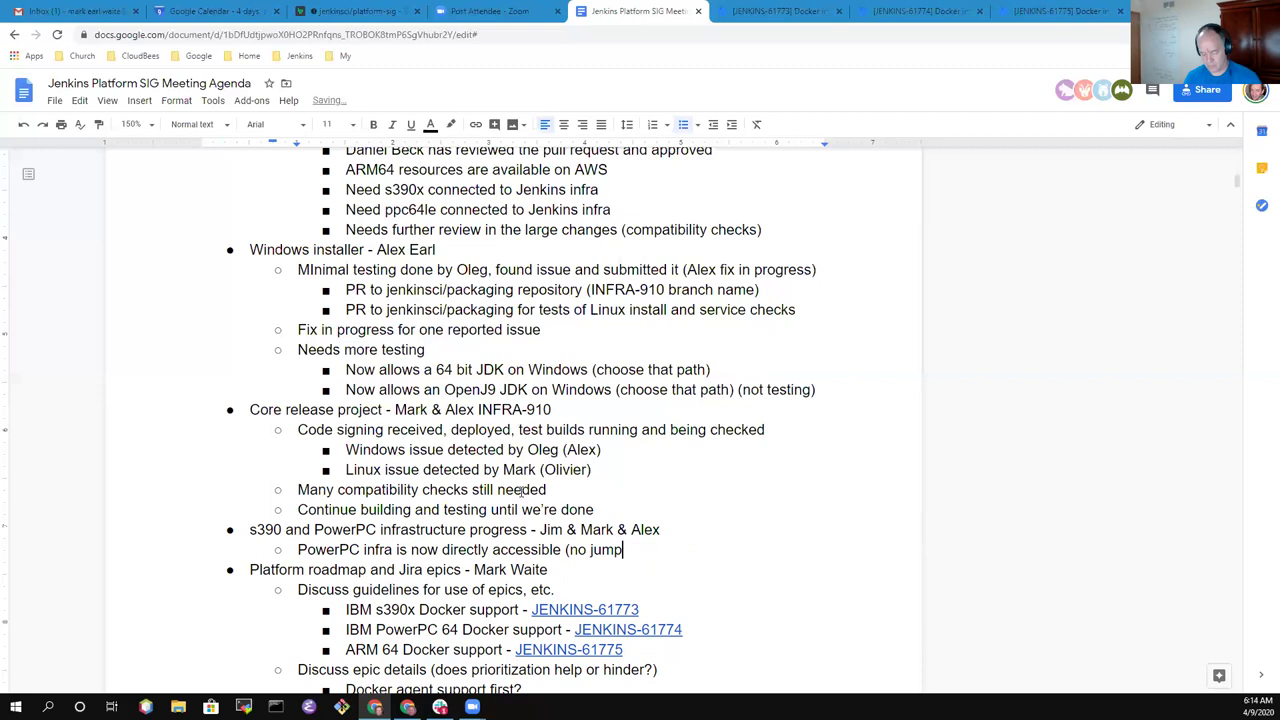
pyautogui.write(' host required)')
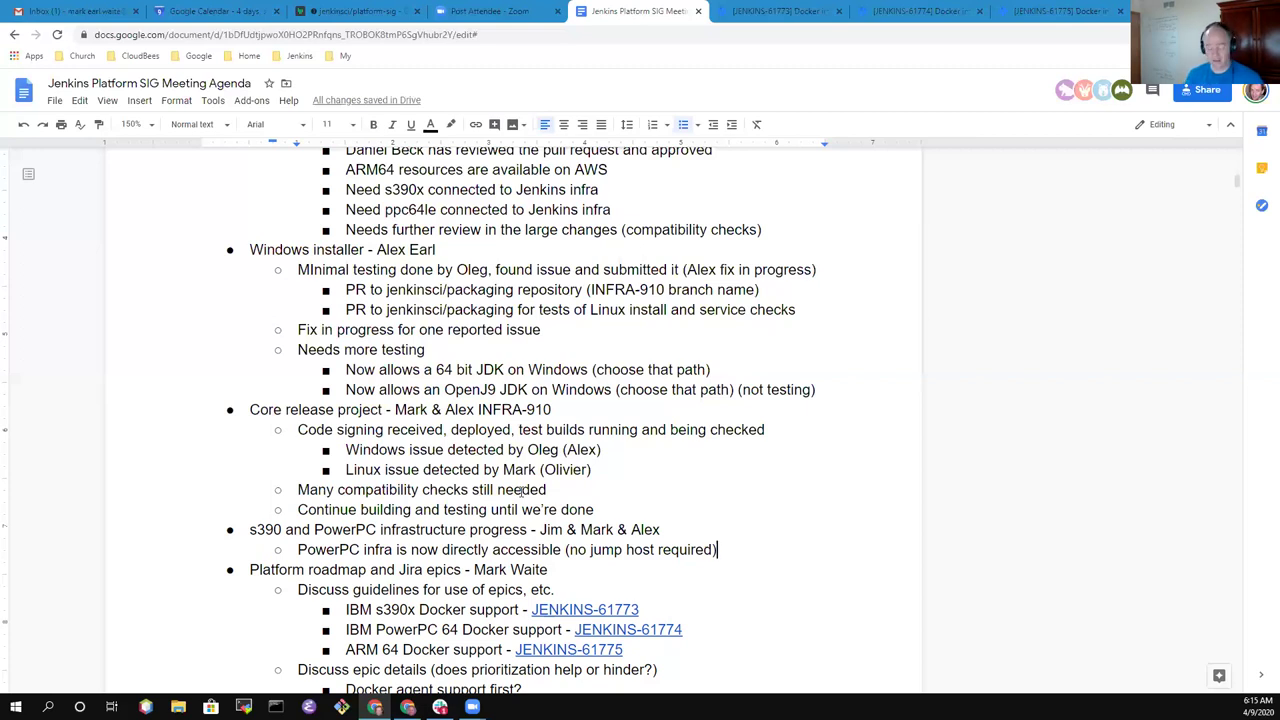
pyautogui.press('Return')
pyautogui.write('s390x')
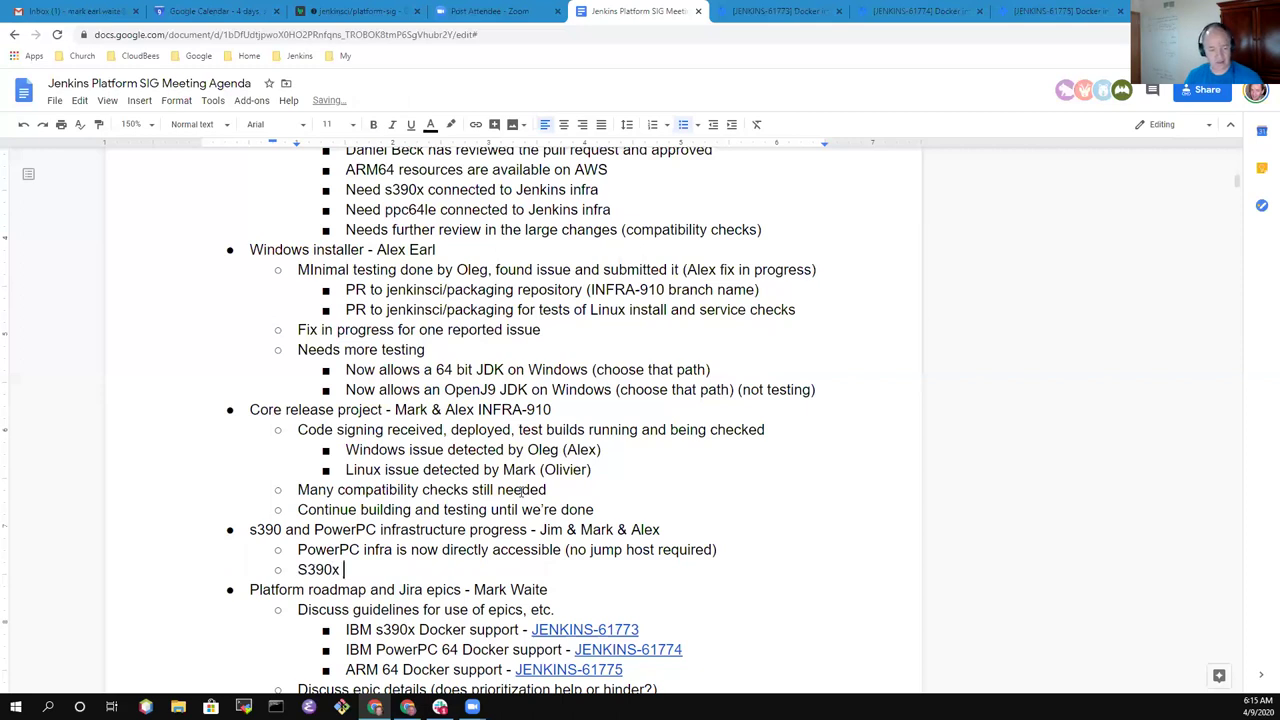
pyautogui.press('Home')
pyautogui.press('Delete')
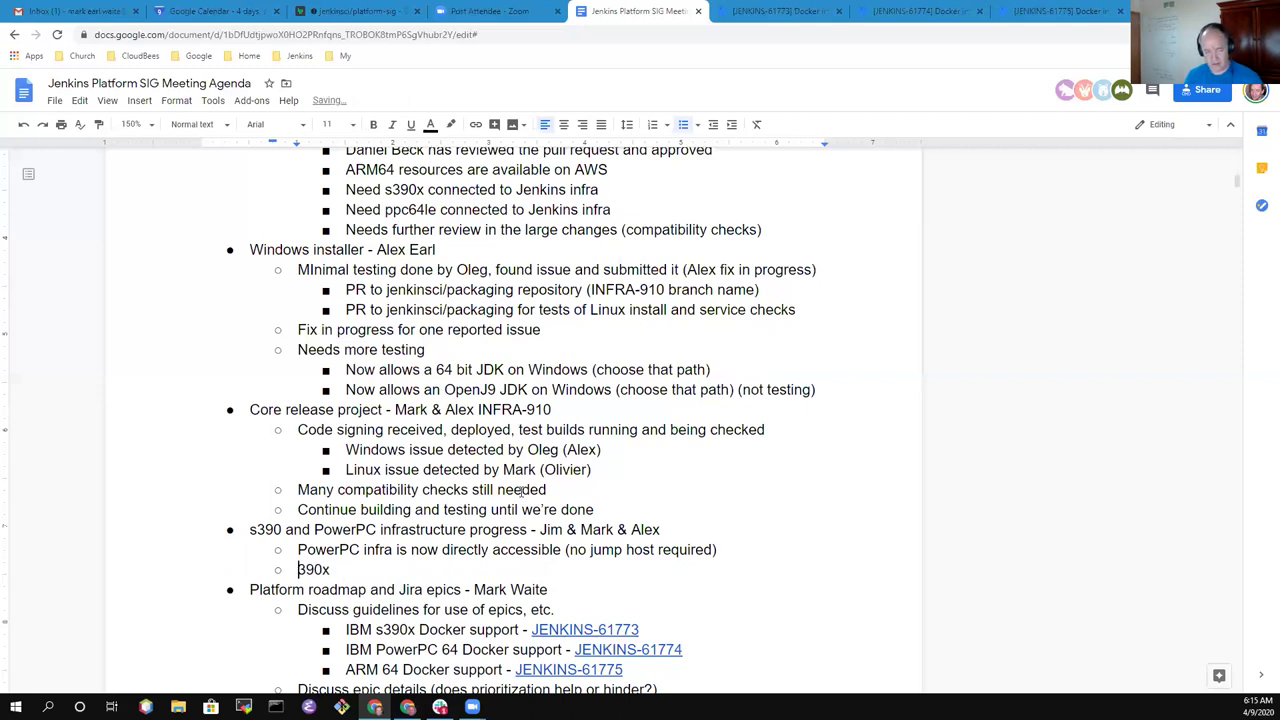
pyautogui.write('s')
pyautogui.press('End')
pyautogui.write('agents are ')
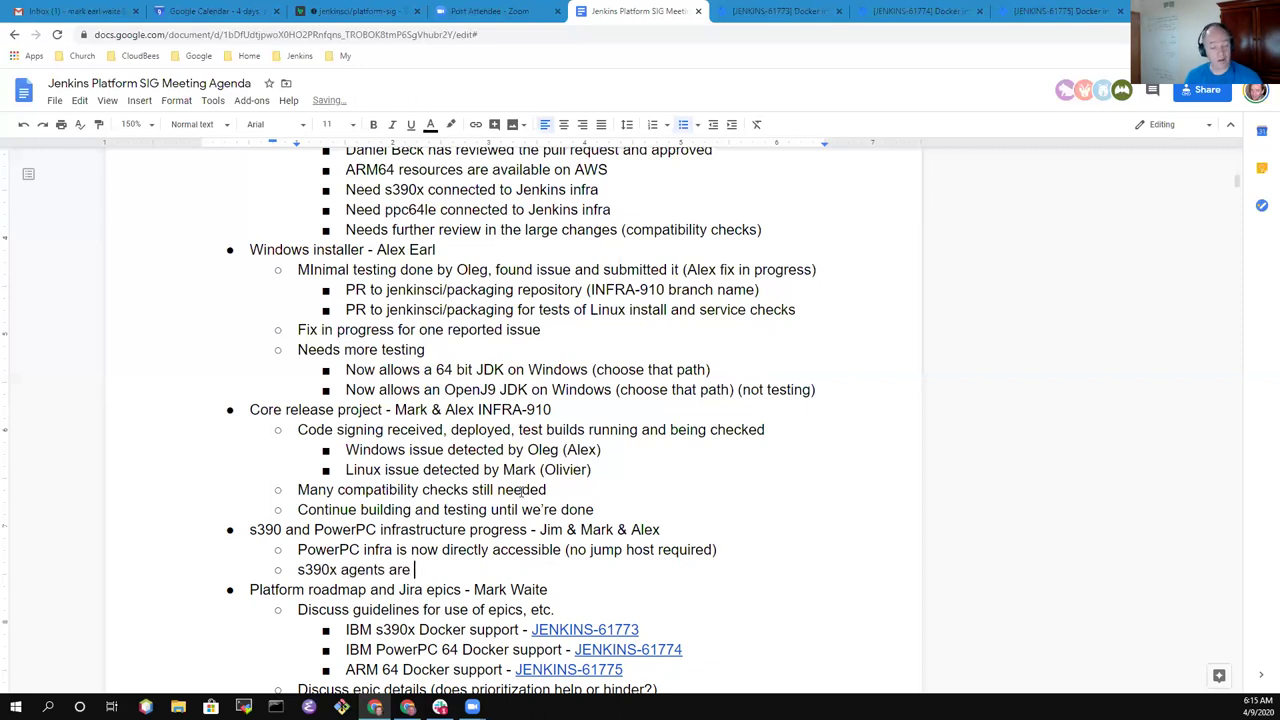
pyautogui.write('also ')
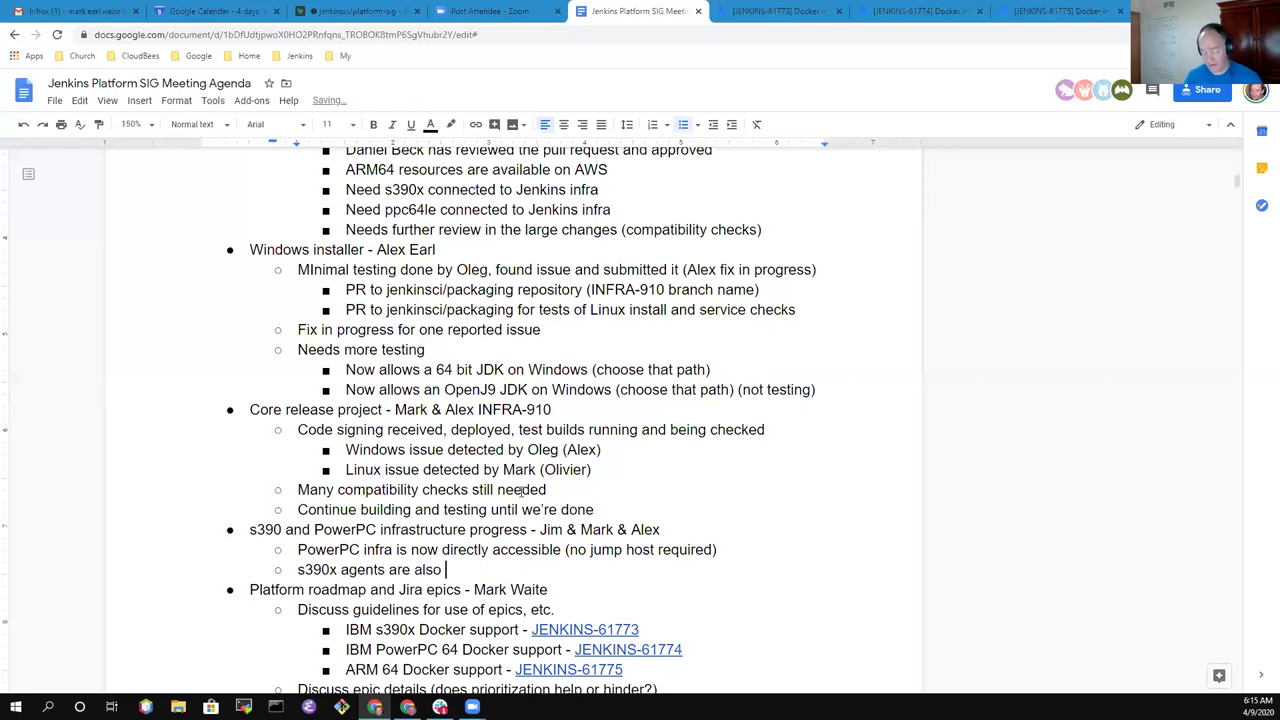
pyautogui.write('directly access')
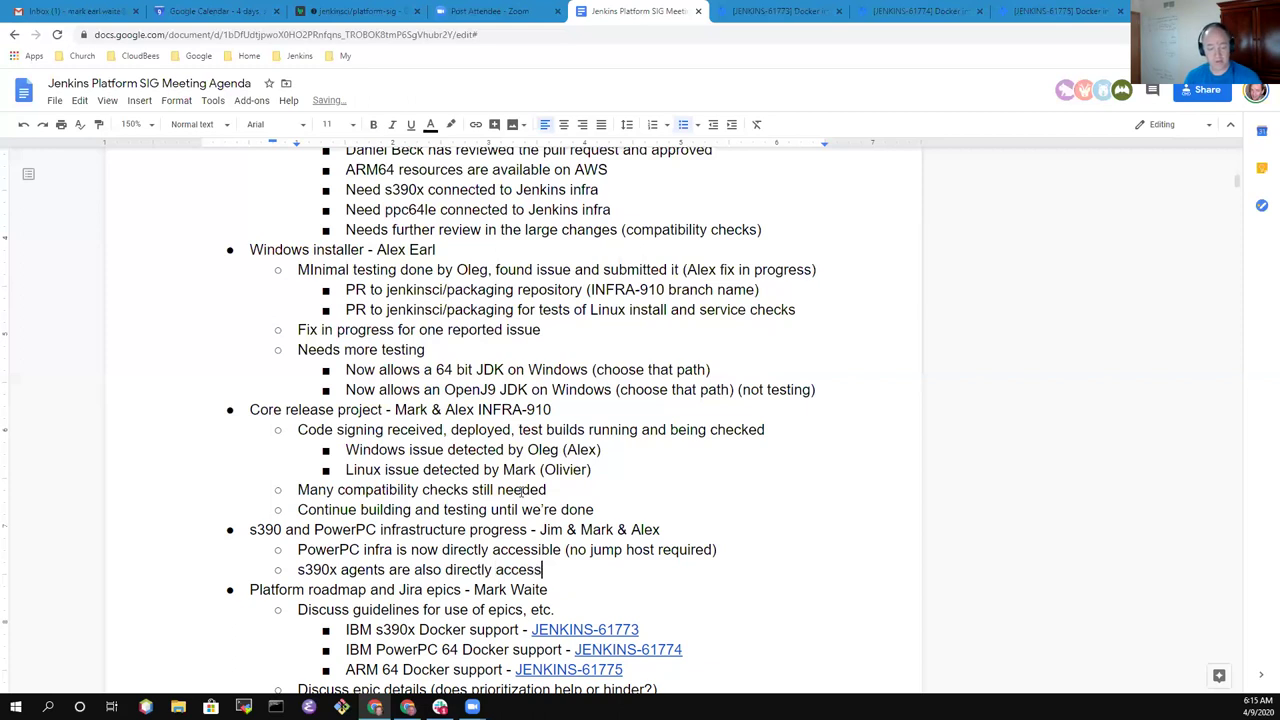
pyautogui.write('ible')
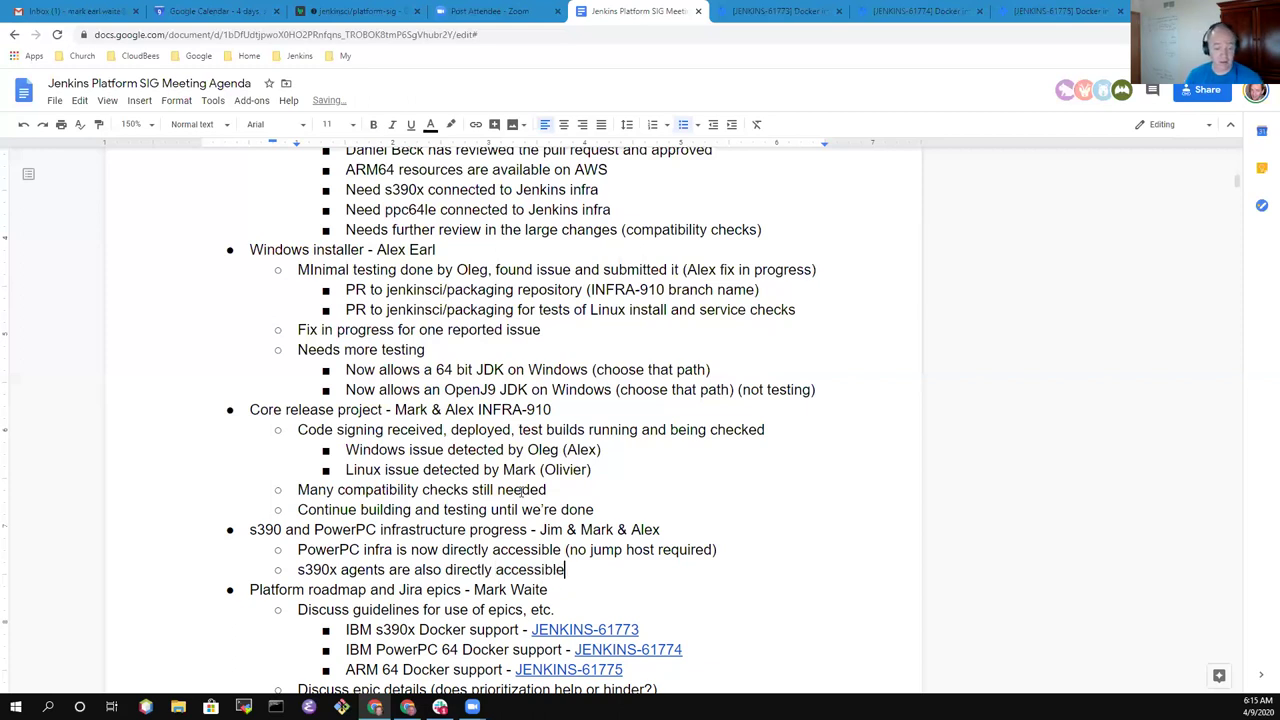
pyautogui.press('Up')
pyautogui.press('End')
pyautogui.write('and ')
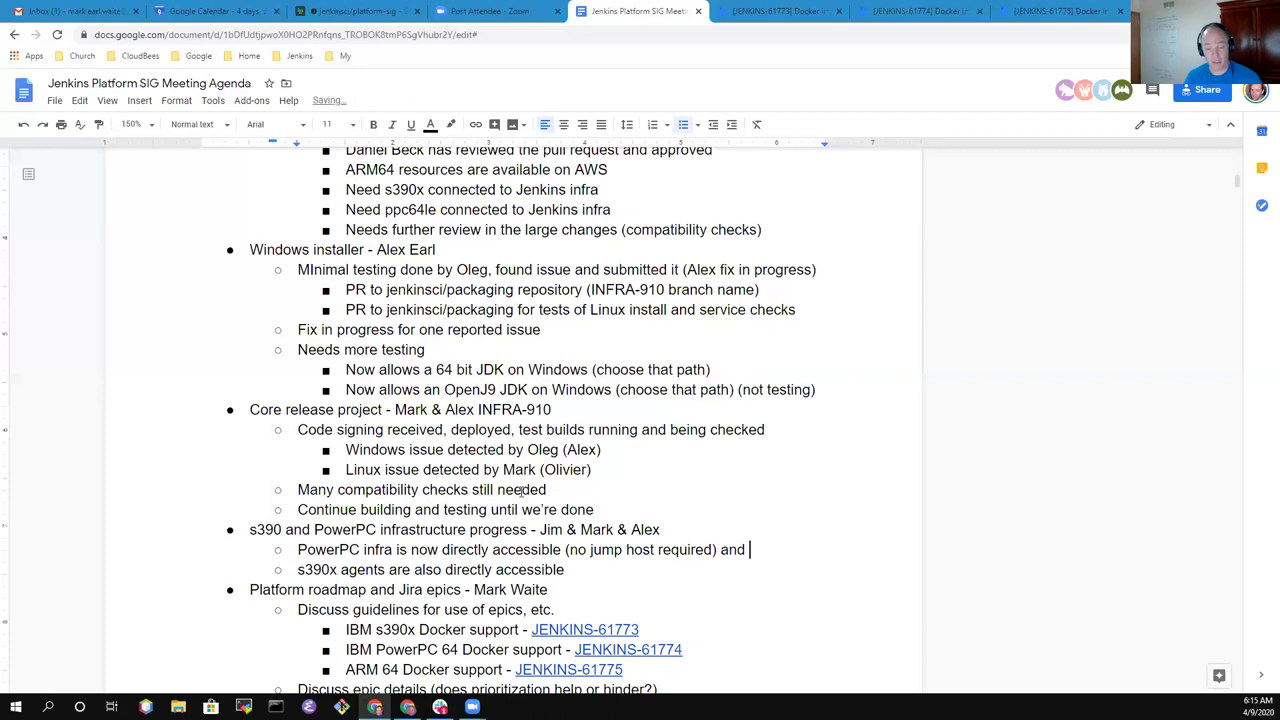
pyautogui.write('running on')
pyautogui.press('BackSpace')
pyautogui.press('BackSpace')
pyautogui.write('in test')
pyautogui.hotkey('ctrl', 'BackSpace')
pyautogui.hotkey('ctrl', 'BackSpace')
pyautogui.hotkey('ctrl', 'BackSpace')
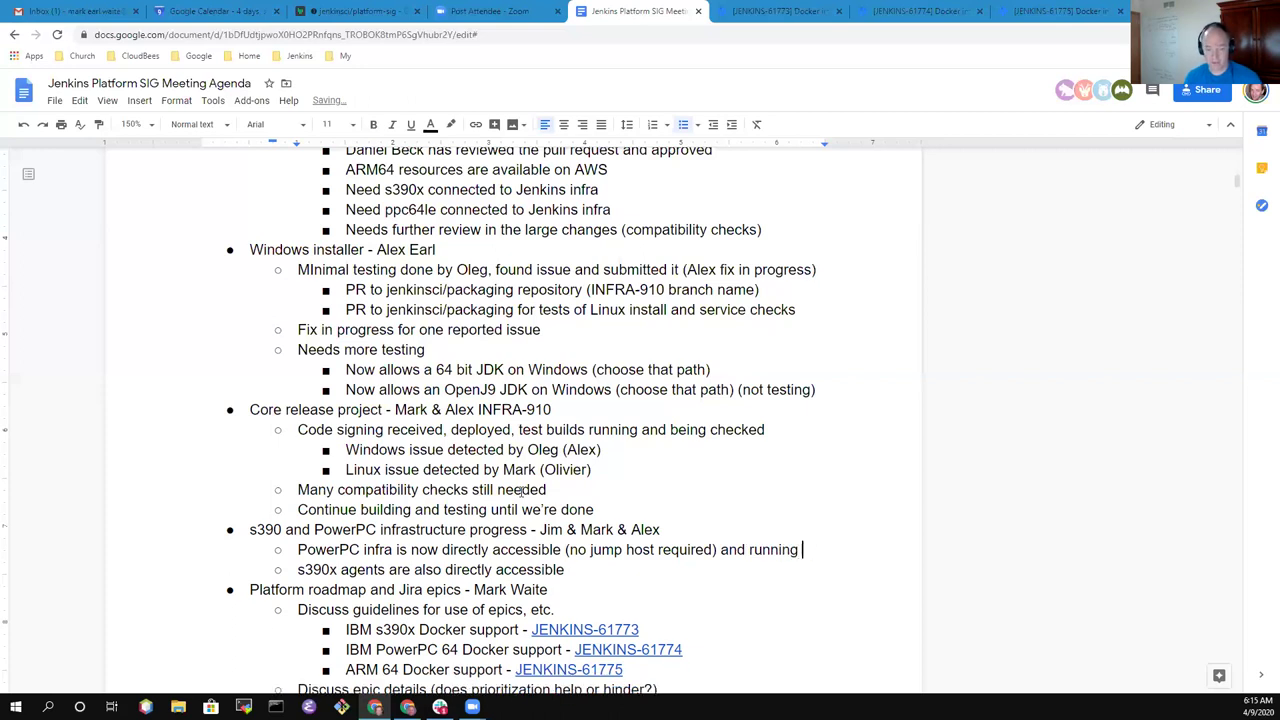
pyautogui.write('testing')
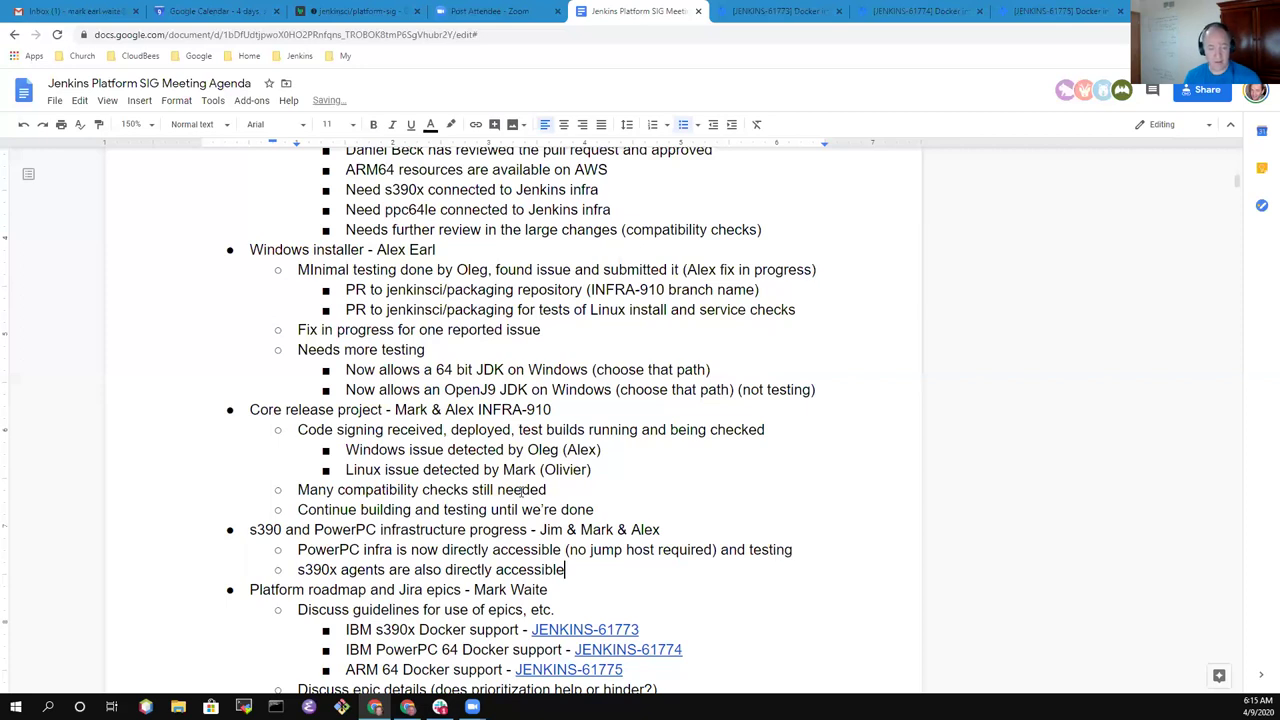
pyautogui.write('and testing')
pyautogui.press('Return')
pyautogui.write('Need')
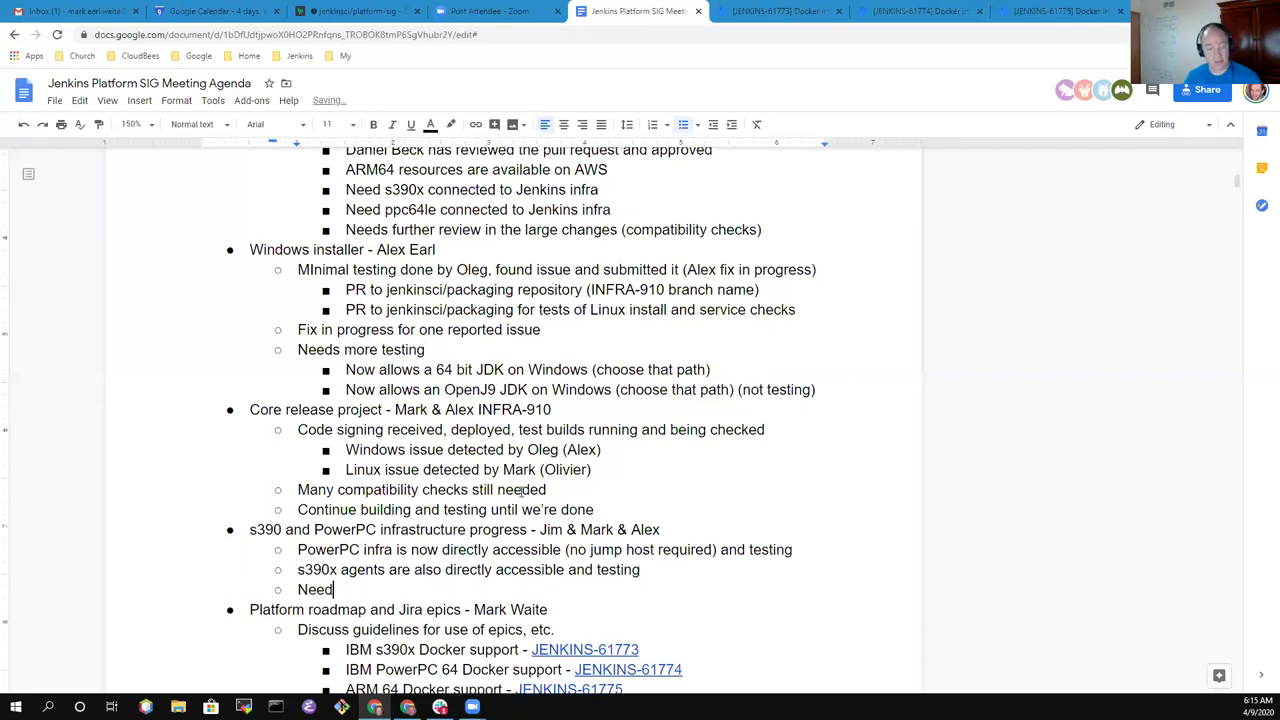
pyautogui.write(' to atta')
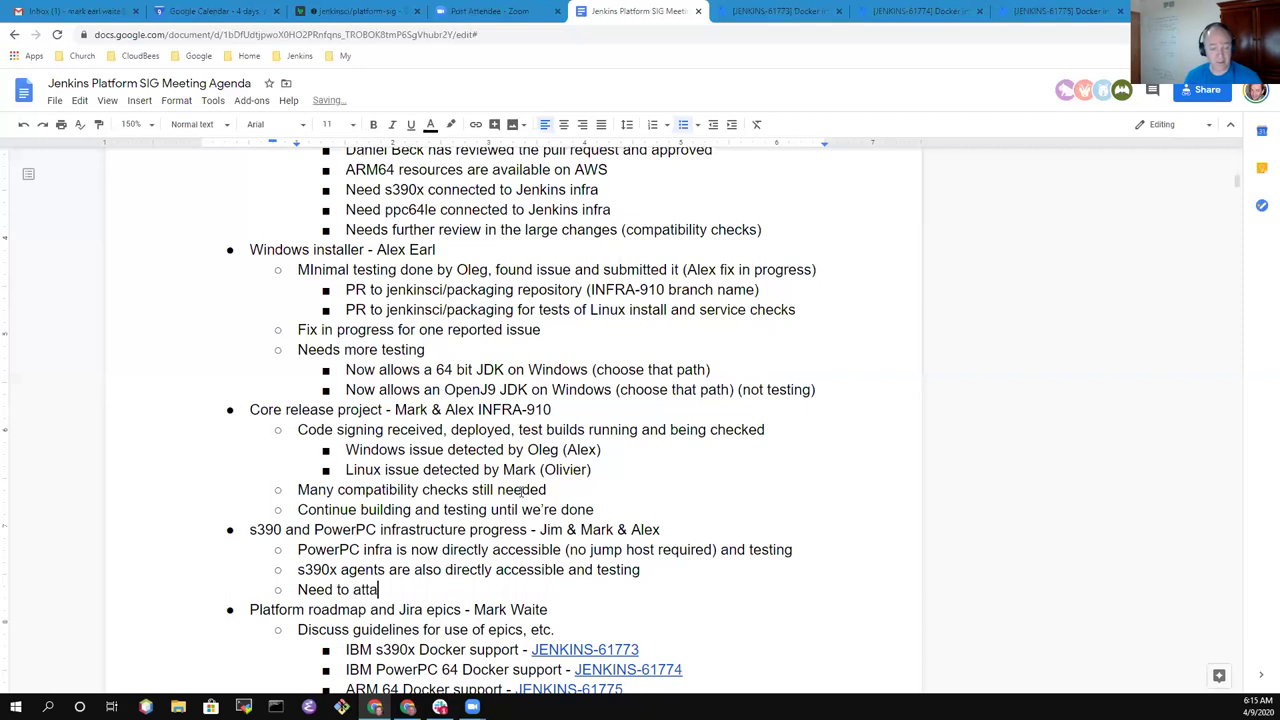
pyautogui.write('ch those to ')
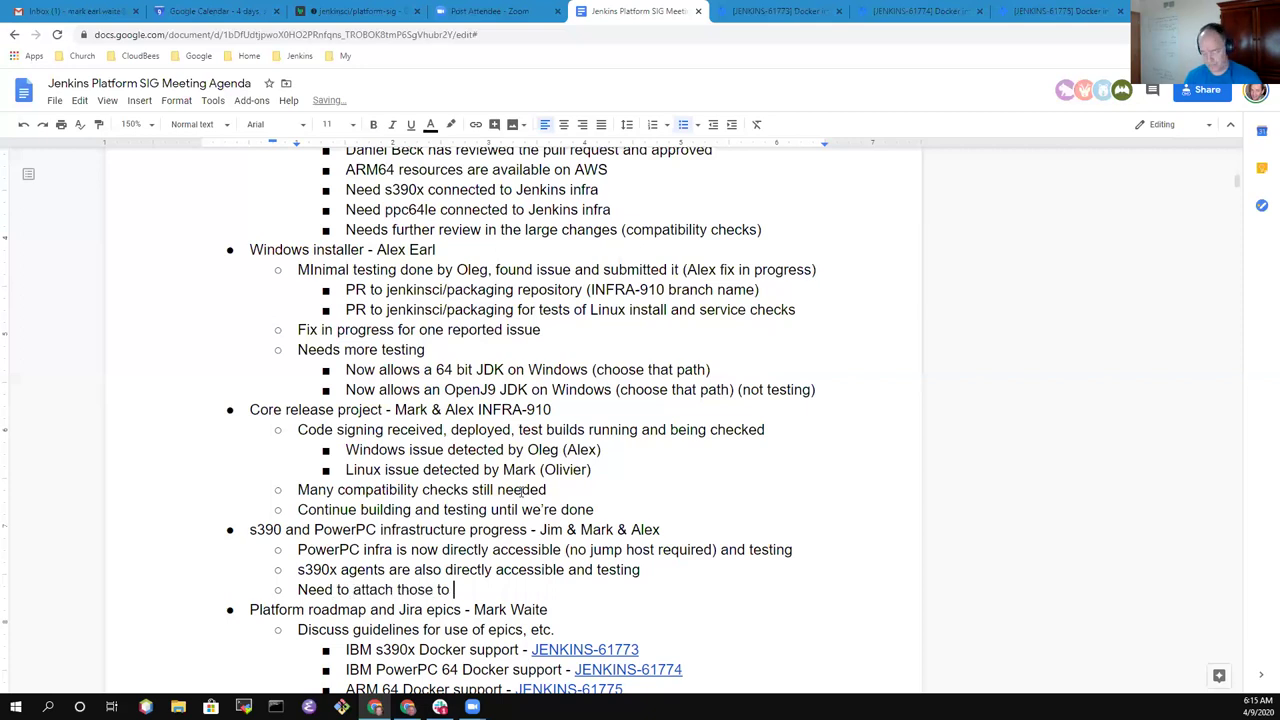
pyautogui.write('ci.jenkins.io')
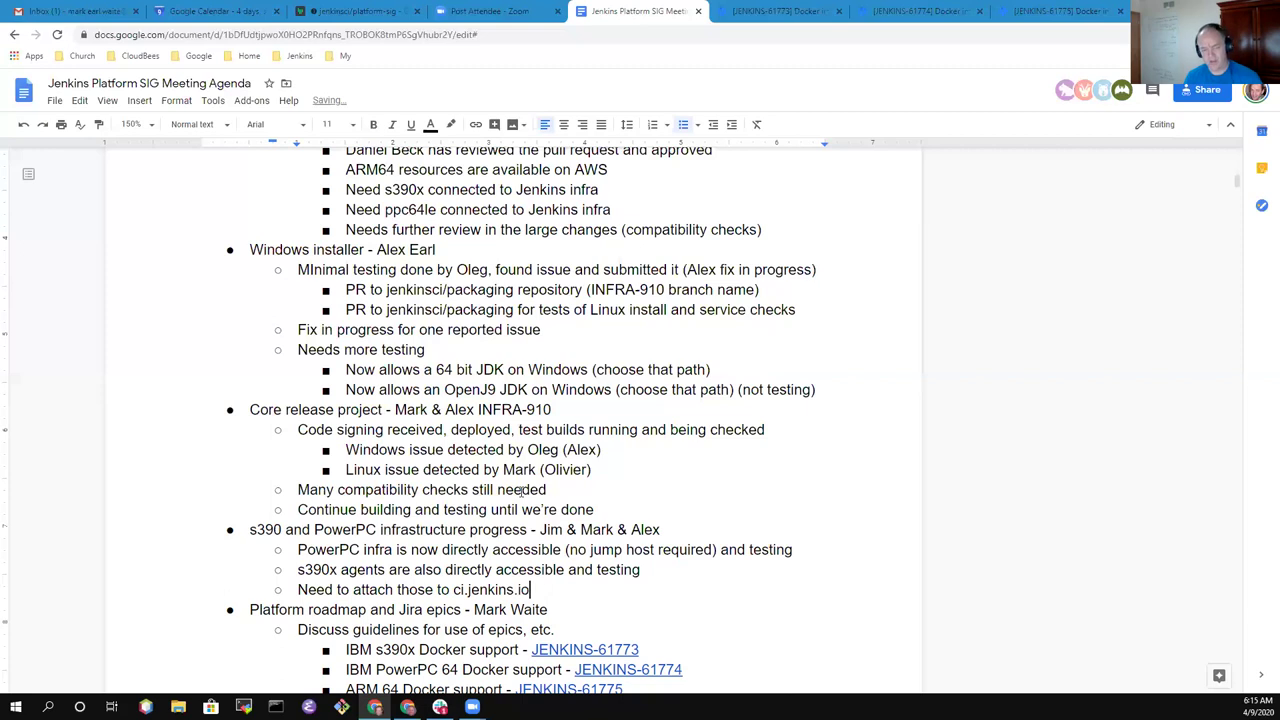
pyautogui.press('Return')
pyautogui.press('Tab')
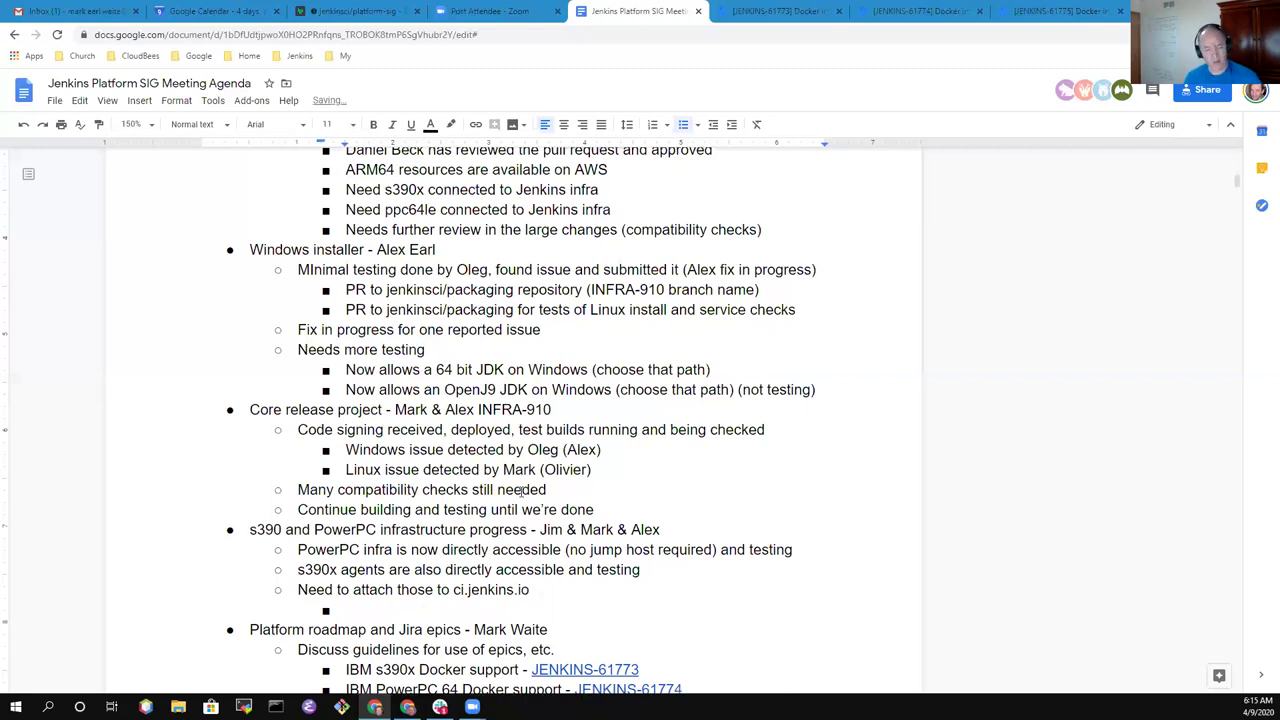
pyautogui.write('D')
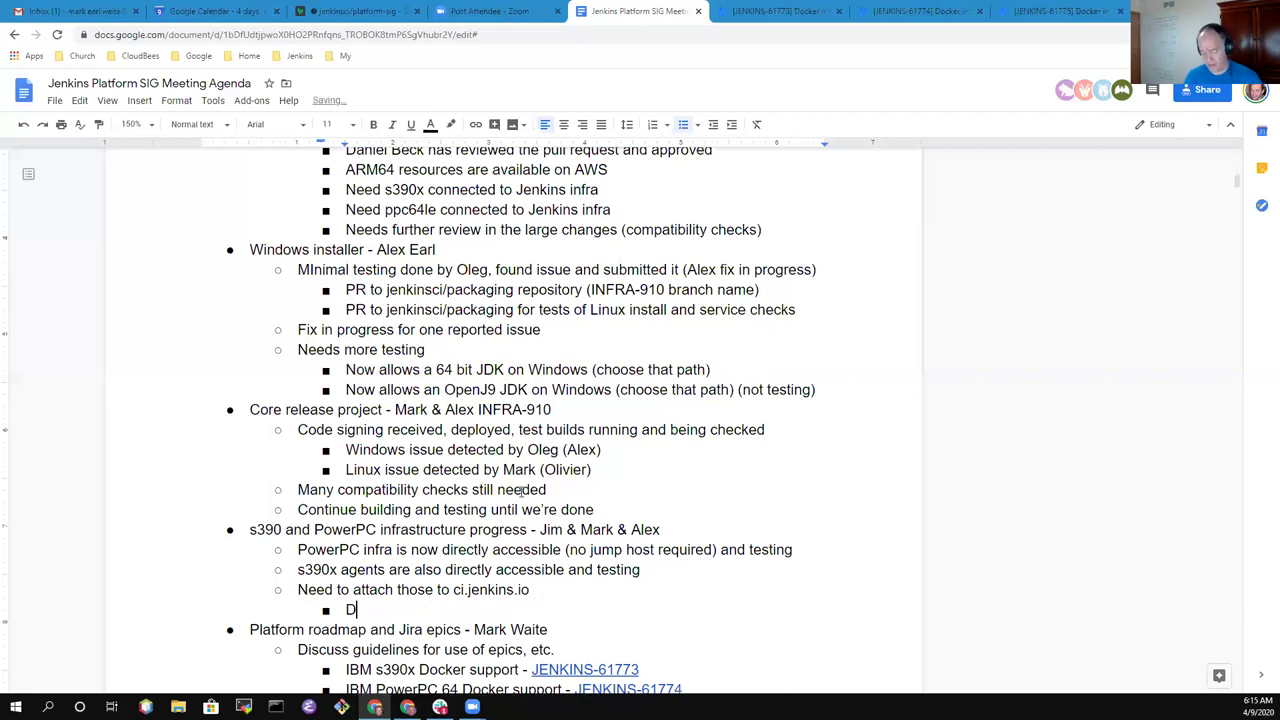
pyautogui.write('elayed by the core r')
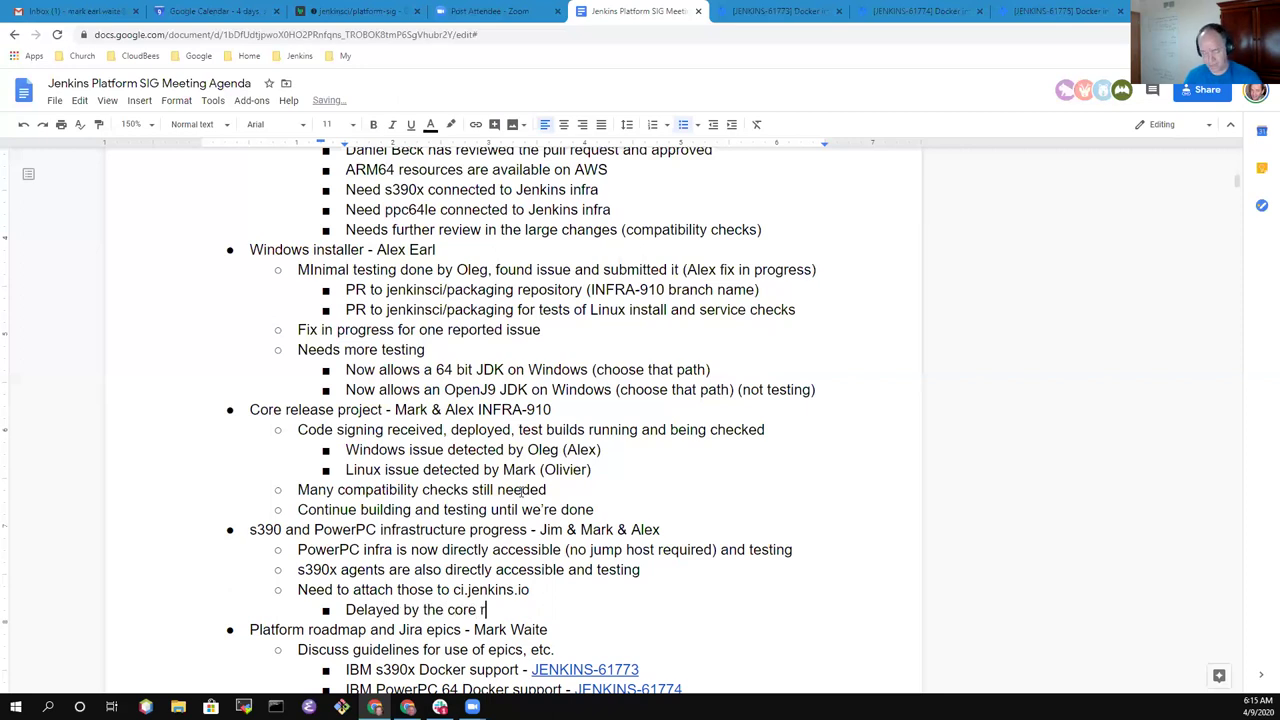
pyautogui.write('elease automation prok')
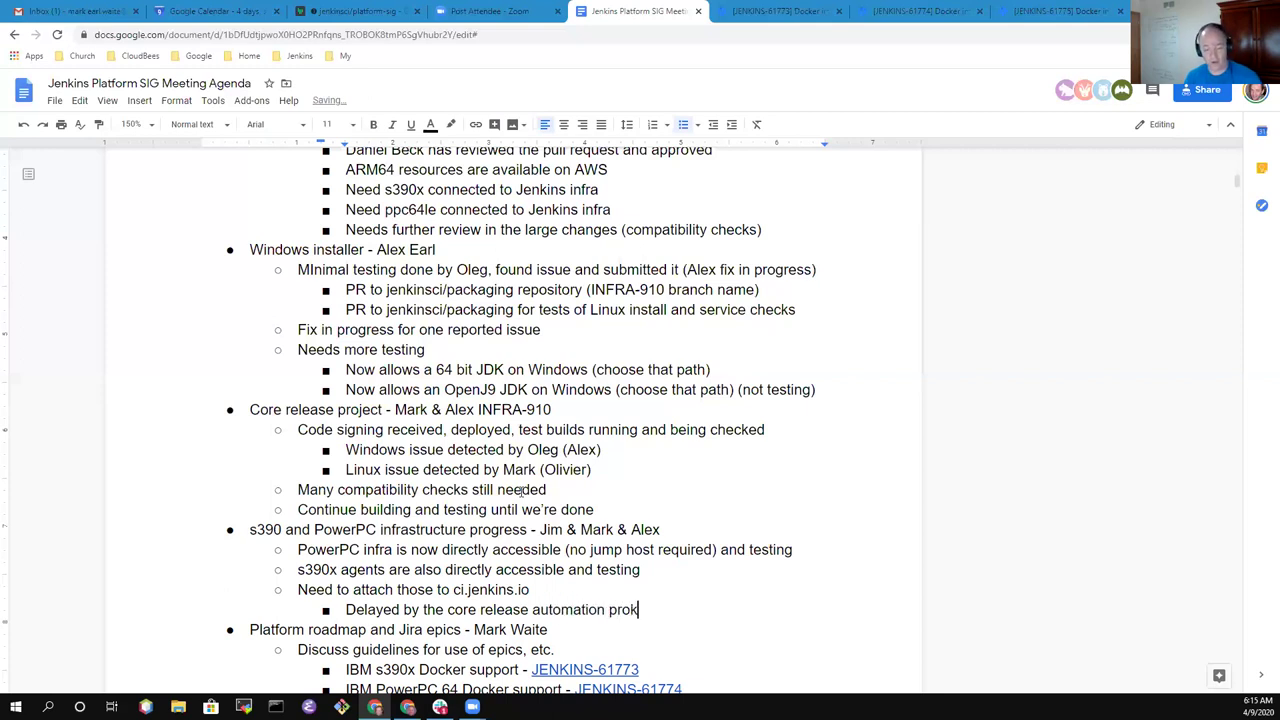
pyautogui.press('BackSpace')
pyautogui.write('ject')
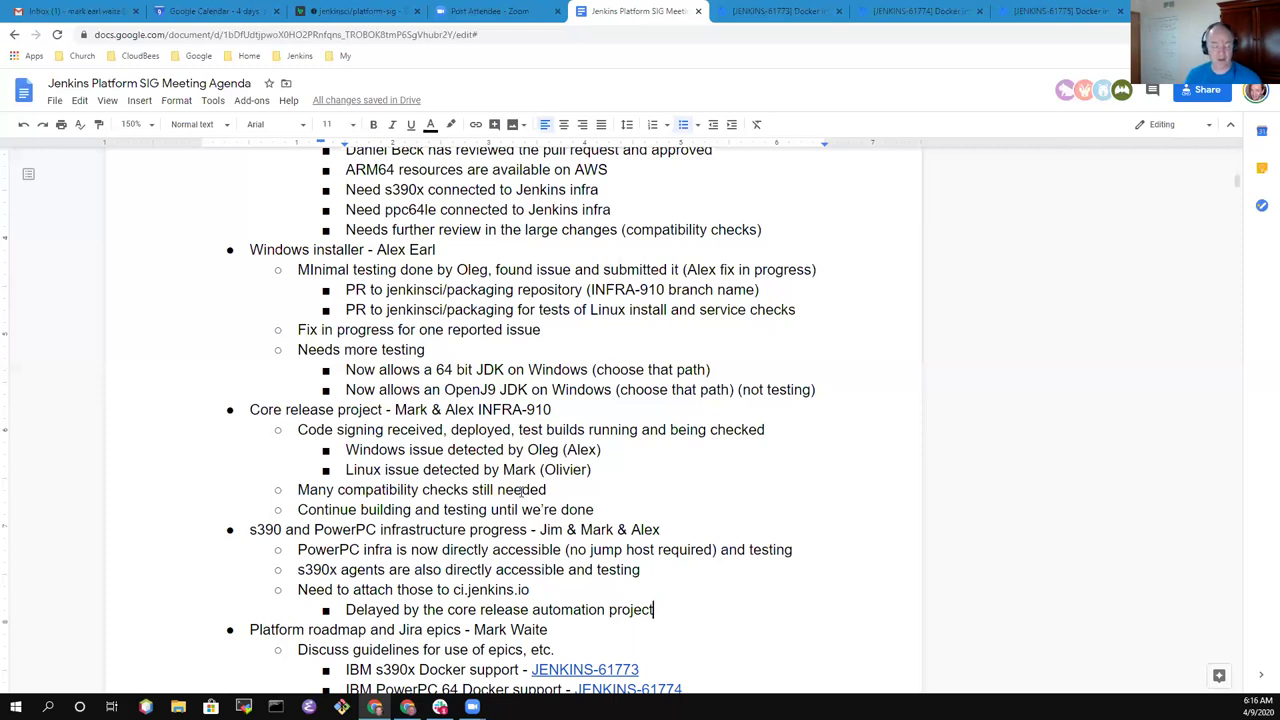
pyautogui.press('Down')
pyautogui.press('Down')
pyautogui.press('Down')
pyautogui.press('Down')
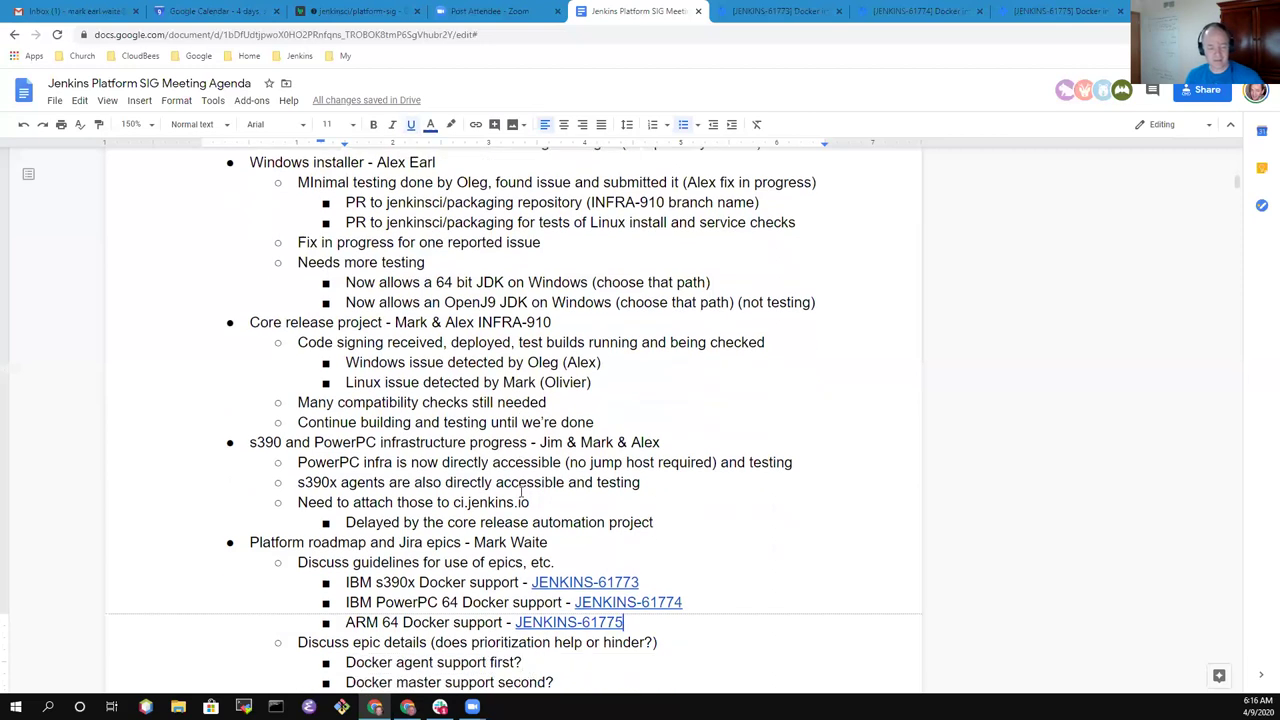
pyautogui.press('Up')
pyautogui.press('Up')
pyautogui.press('Up')
pyautogui.press('Up')
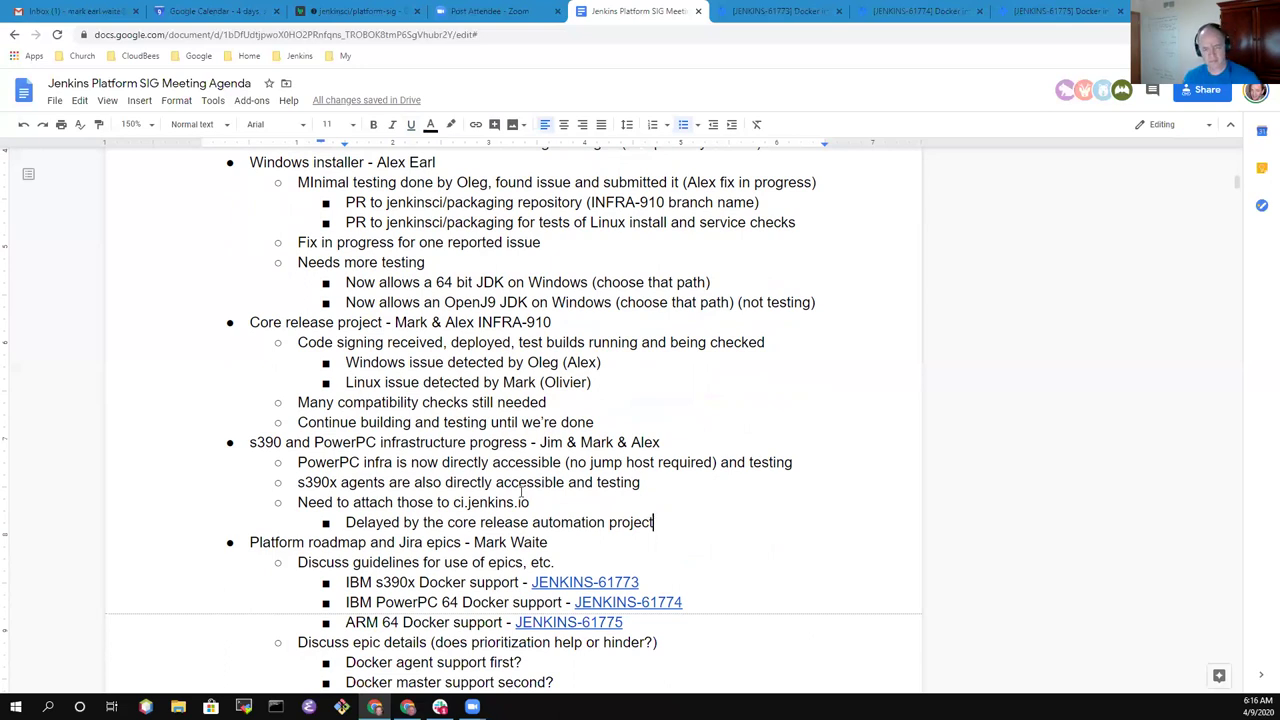
pyautogui.hotkey('ctrl', 'Left')
pyautogui.hotkey('ctrl', 'Left')
pyautogui.hotkey('ctrl', 'Left')
pyautogui.hotkey('ctrl', 'shift', 'Right')
pyautogui.write('foi')
pyautogui.press('BackSpace')
pyautogui.write('cus')
pyautogui.press('BackSpace')
pyautogui.press('BackSpace')
pyautogui.press('BackSpace')
pyautogui.press('BackSpace')
pyautogui.press('BackSpace')
pyautogui.write('focus on the')
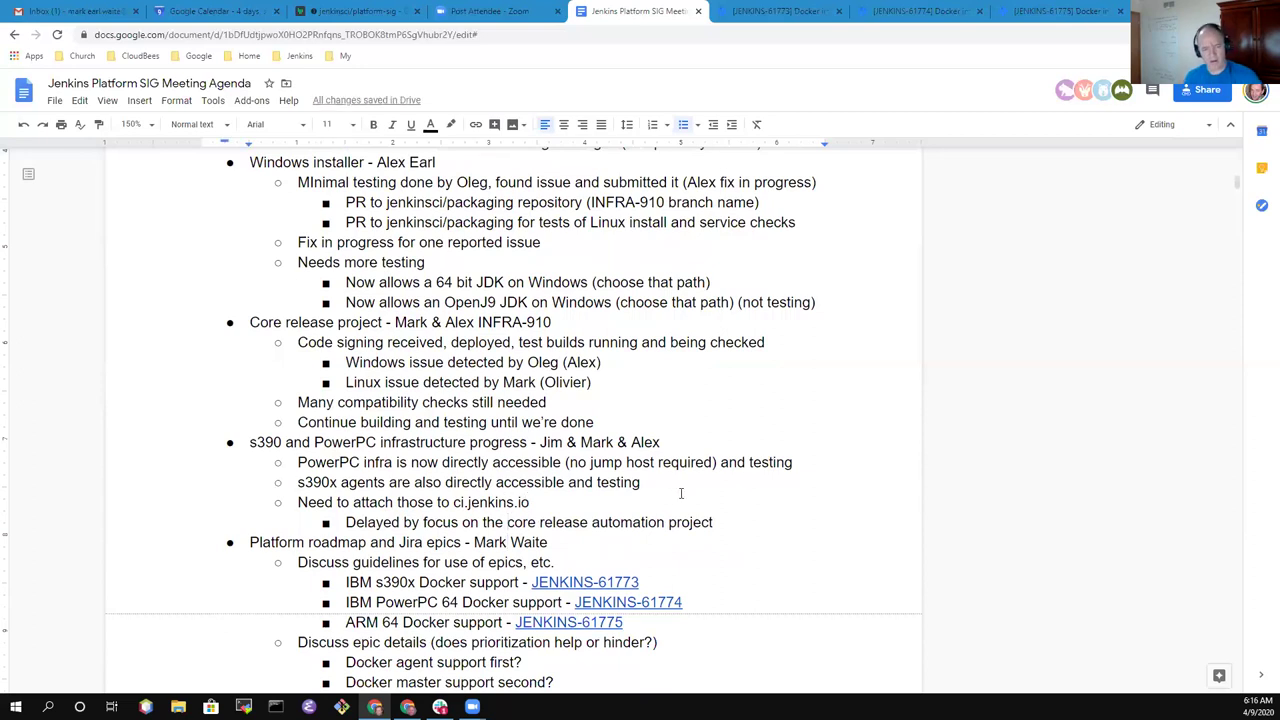
pyautogui.press('Up')
pyautogui.press('Up')
pyautogui.press('Up')
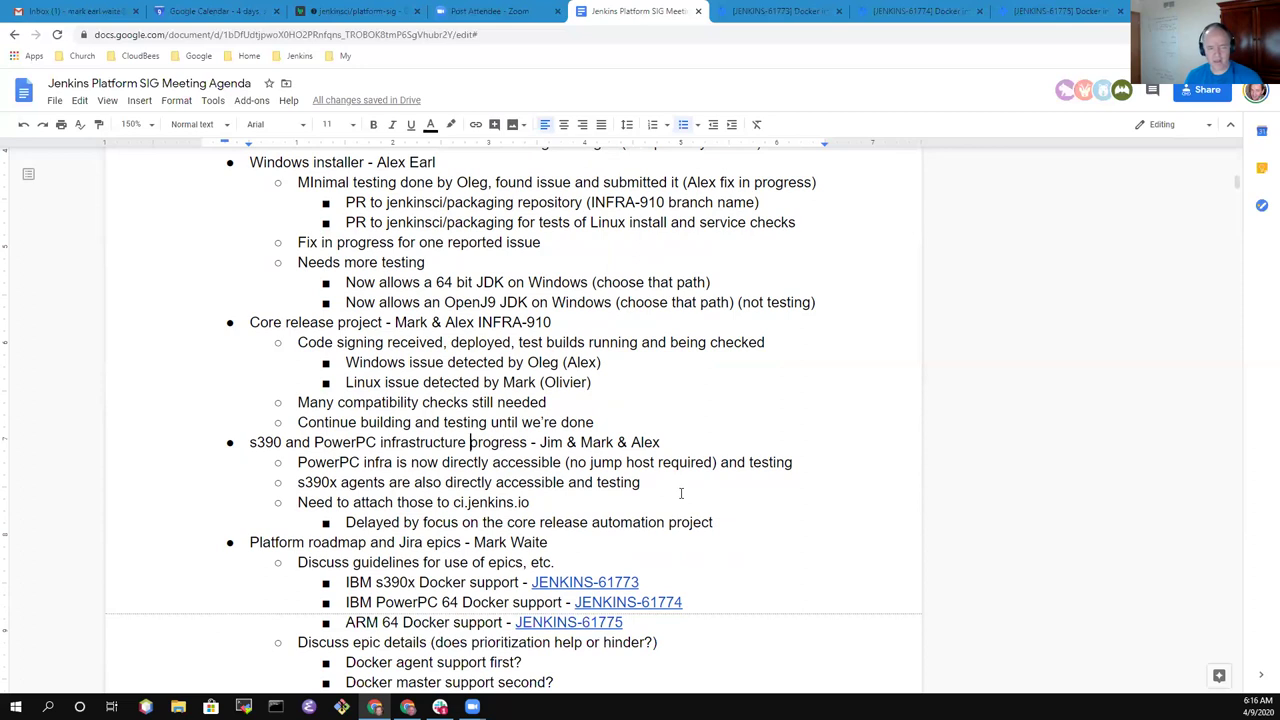
pyautogui.hotkey('ctrl', 'Left')
# - From the Platform roadmap line, open a new browser tab and show the Jenkins bookmarks folder
pyautogui.scroll(-2, 677, 633)
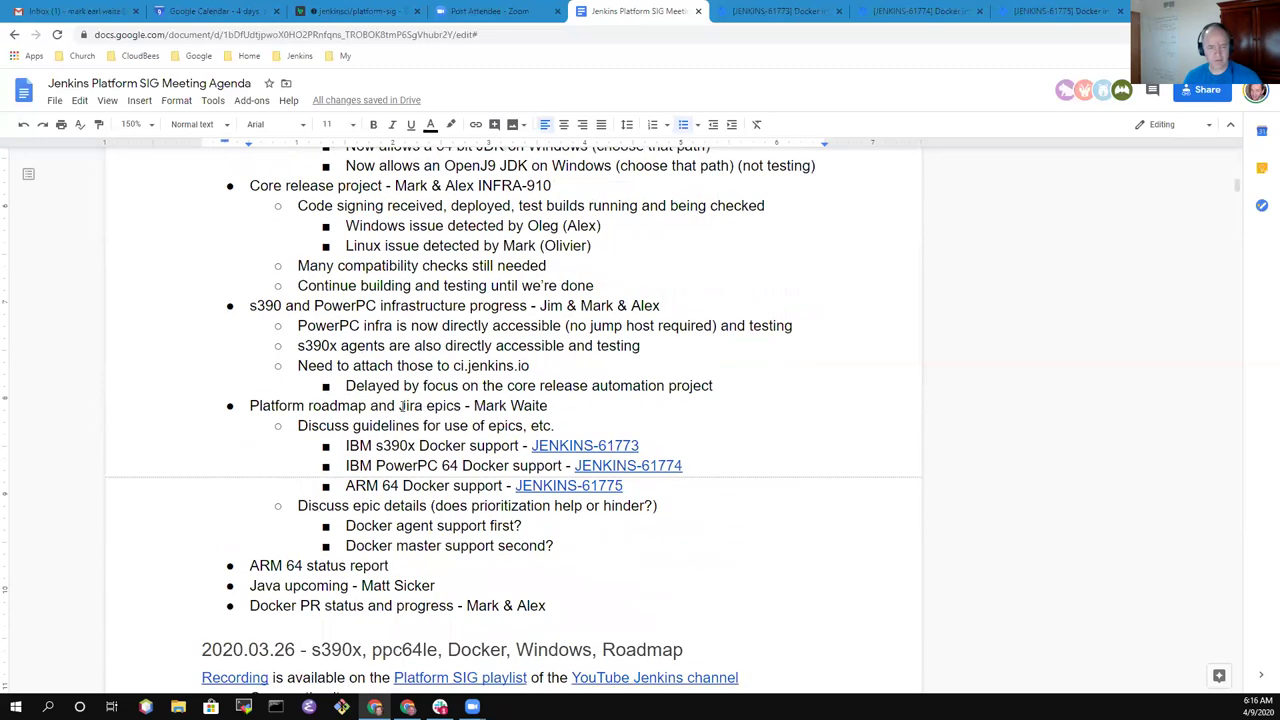
pyautogui.click(420, 344)
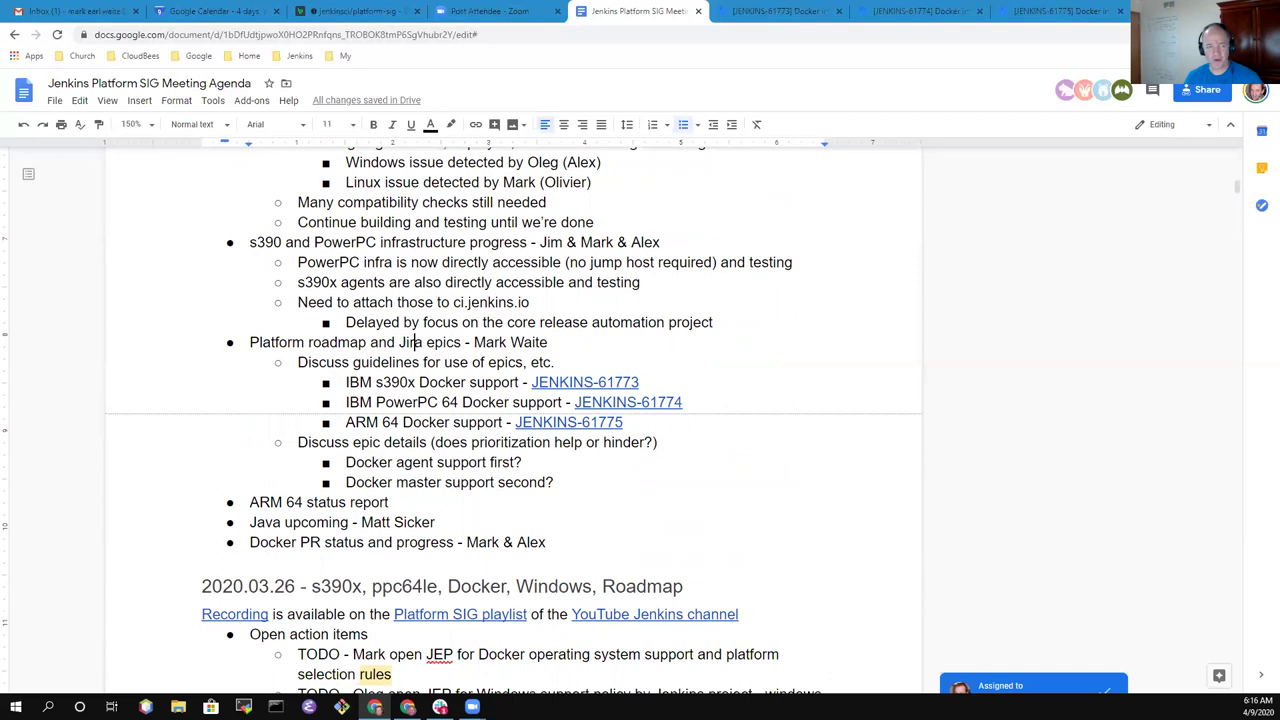
pyautogui.hotkey('ctrl', 't')
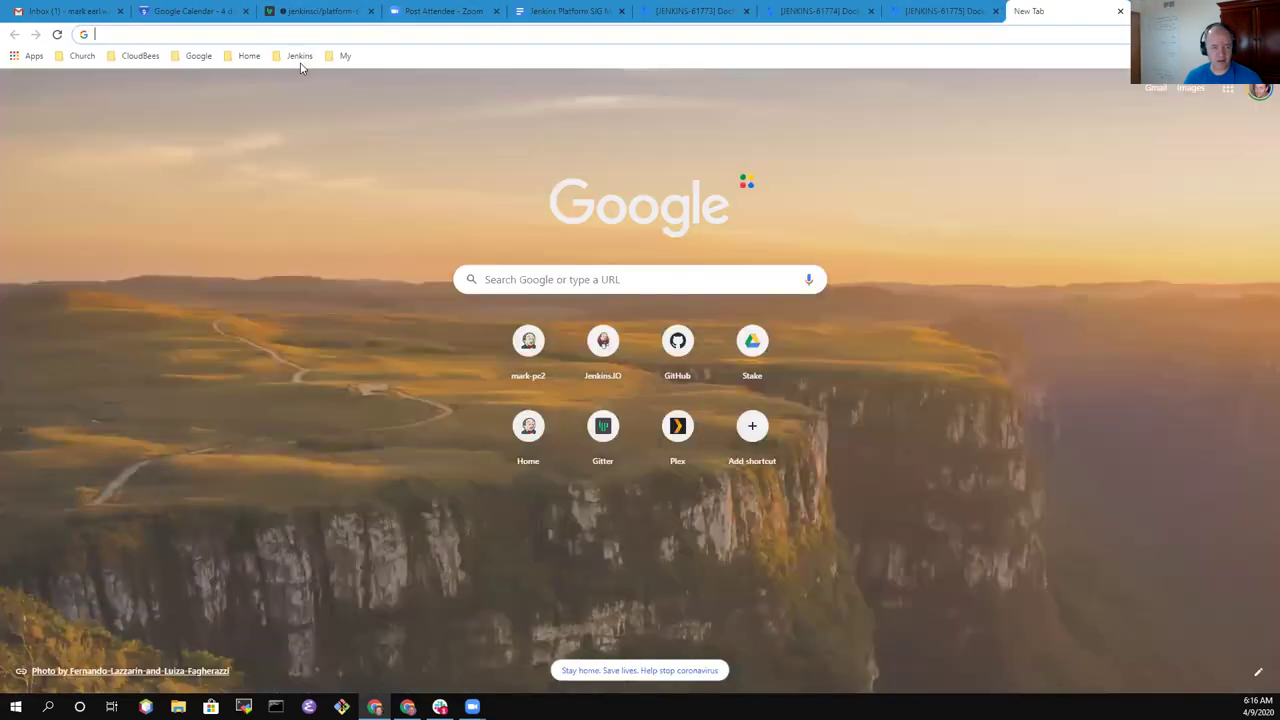
pyautogui.click(299, 58)
# - Go from the jenkins.io home page via Structure and governance to the Jenkins Project Roadmap
pyautogui.click(328, 229)
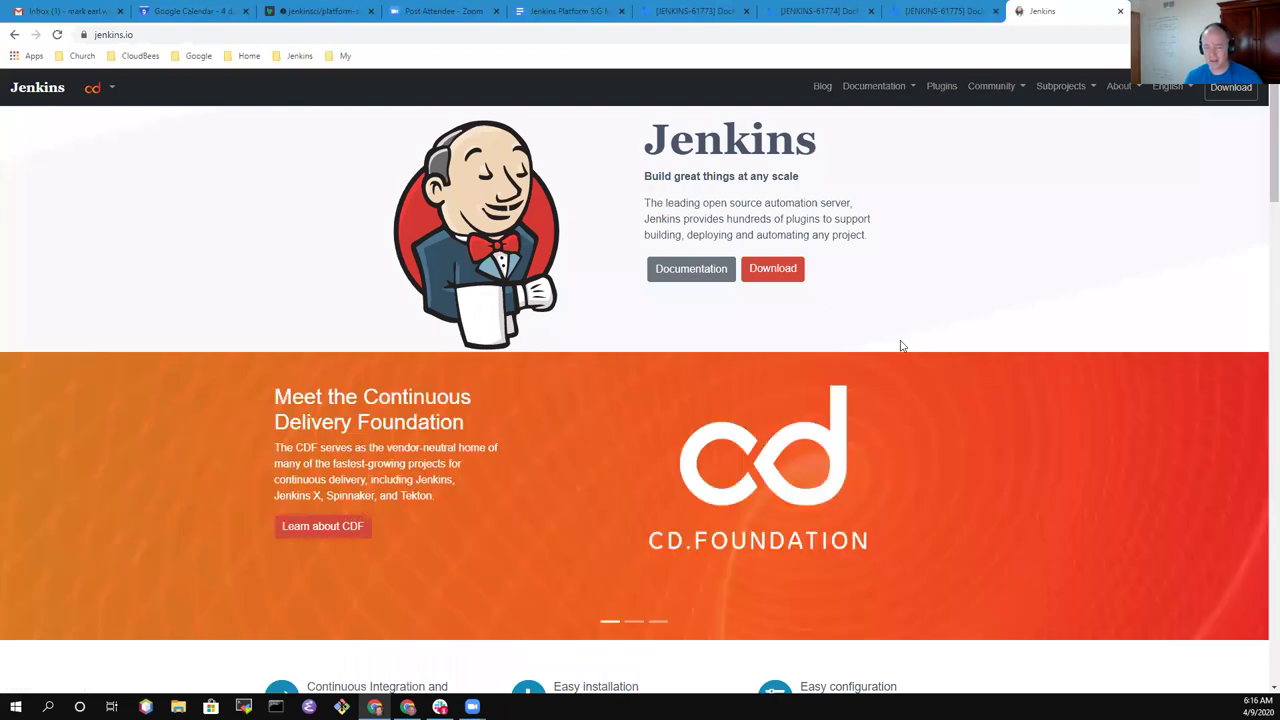
pyautogui.scroll(-10, 580, 345)
pyautogui.scroll(-15, 649, 376)
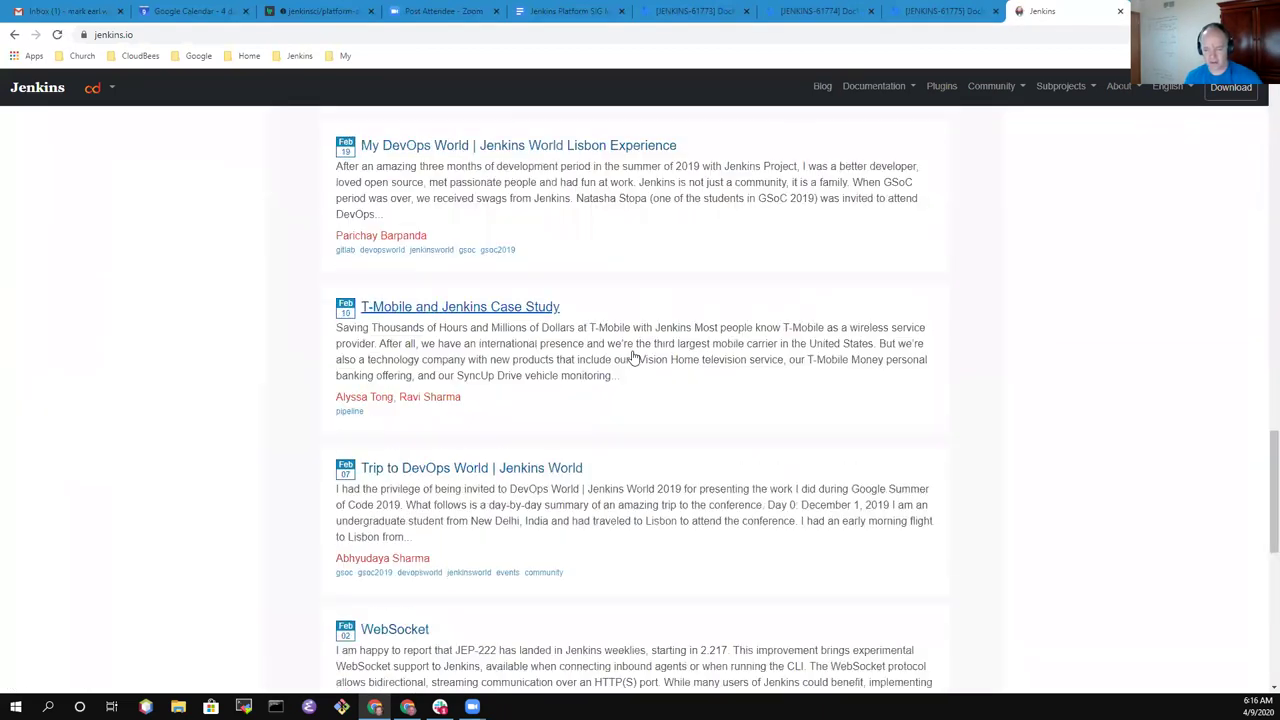
pyautogui.click(657, 580)
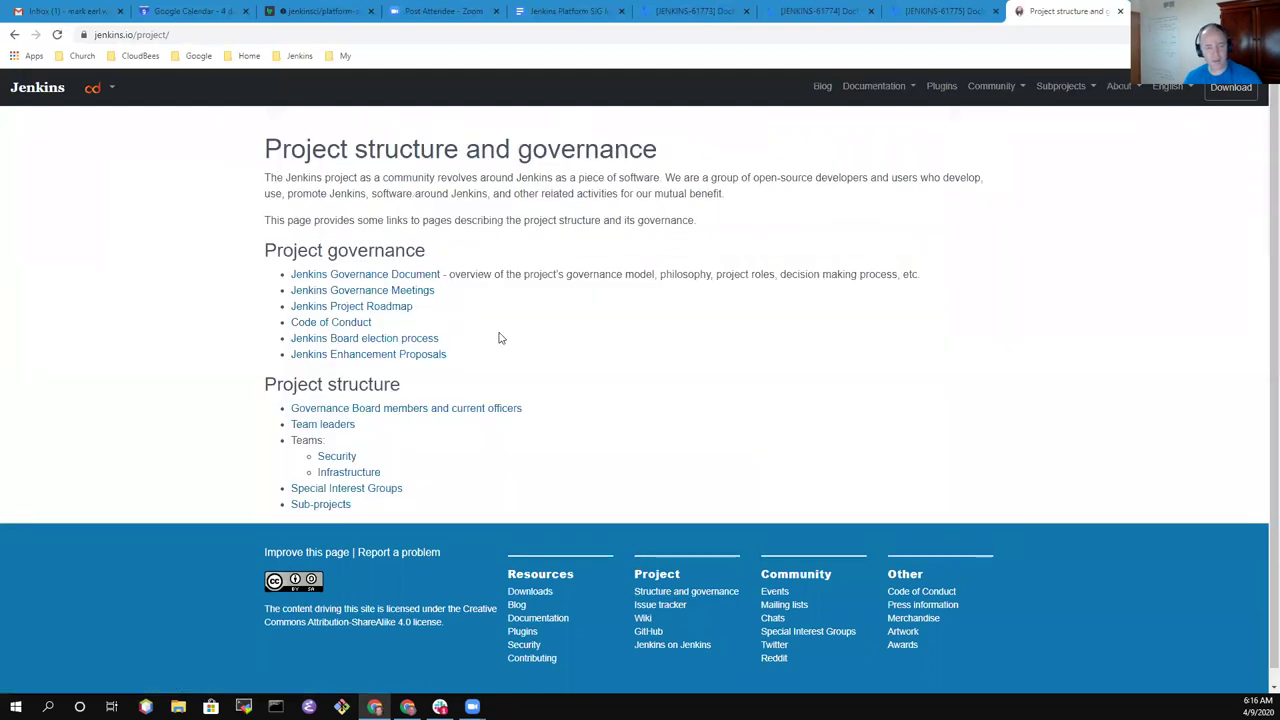
pyautogui.click(350, 308)
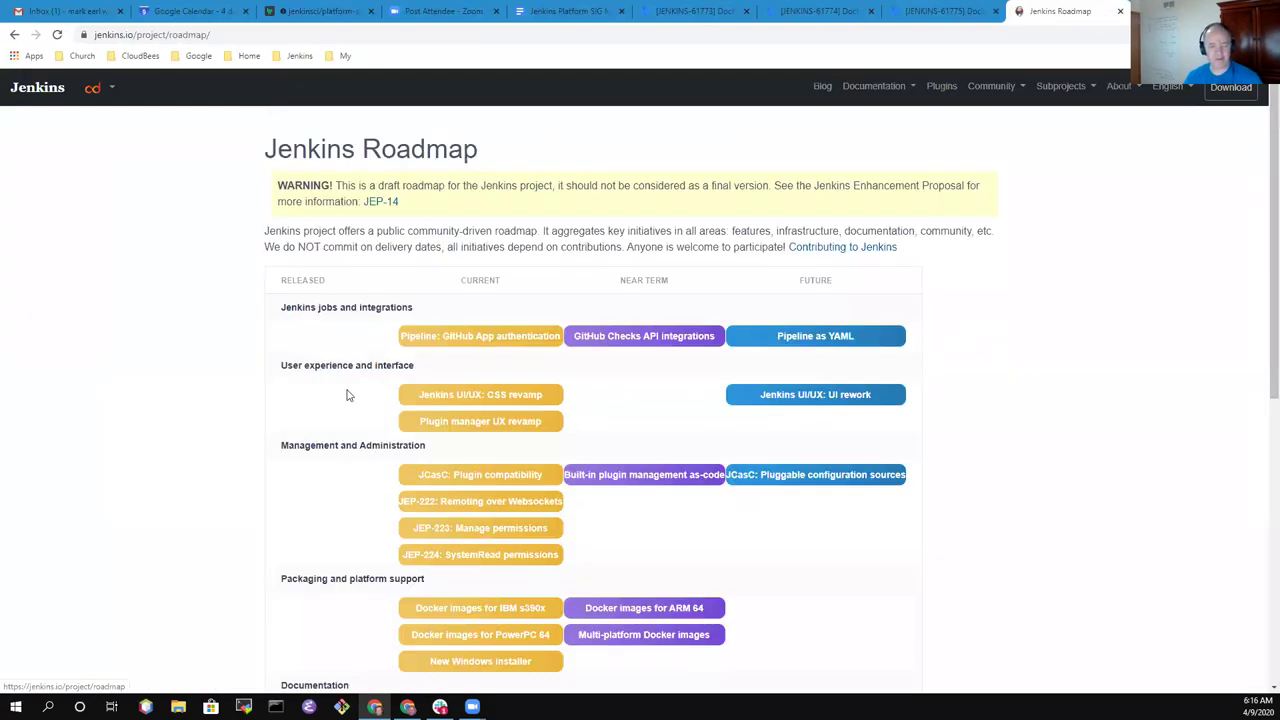
# - Zoom in on the Roadmap page and scroll through its released, current and future initiatives
pyautogui.hotkey('ctrl', '+')
pyautogui.hotkey('ctrl', '+')
pyautogui.hotkey('ctrl', '+')
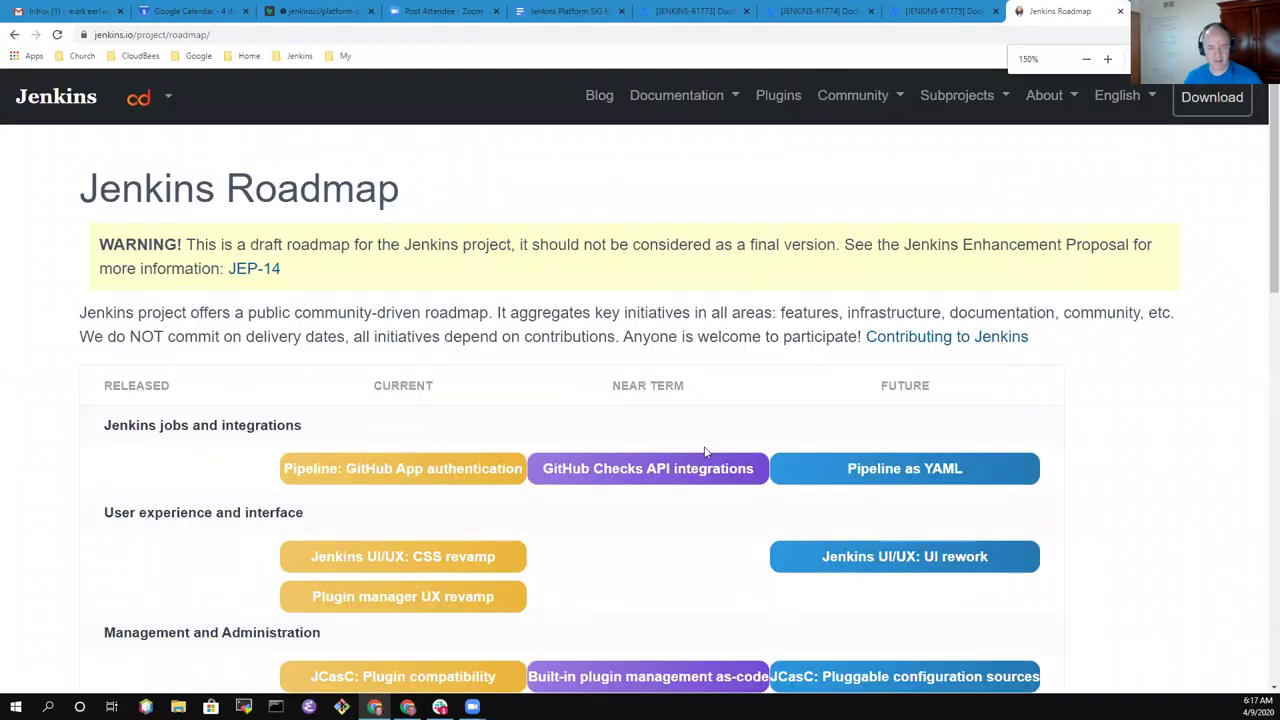
pyautogui.scroll(-2, 711, 432)
pyautogui.scroll(1, 731, 463)
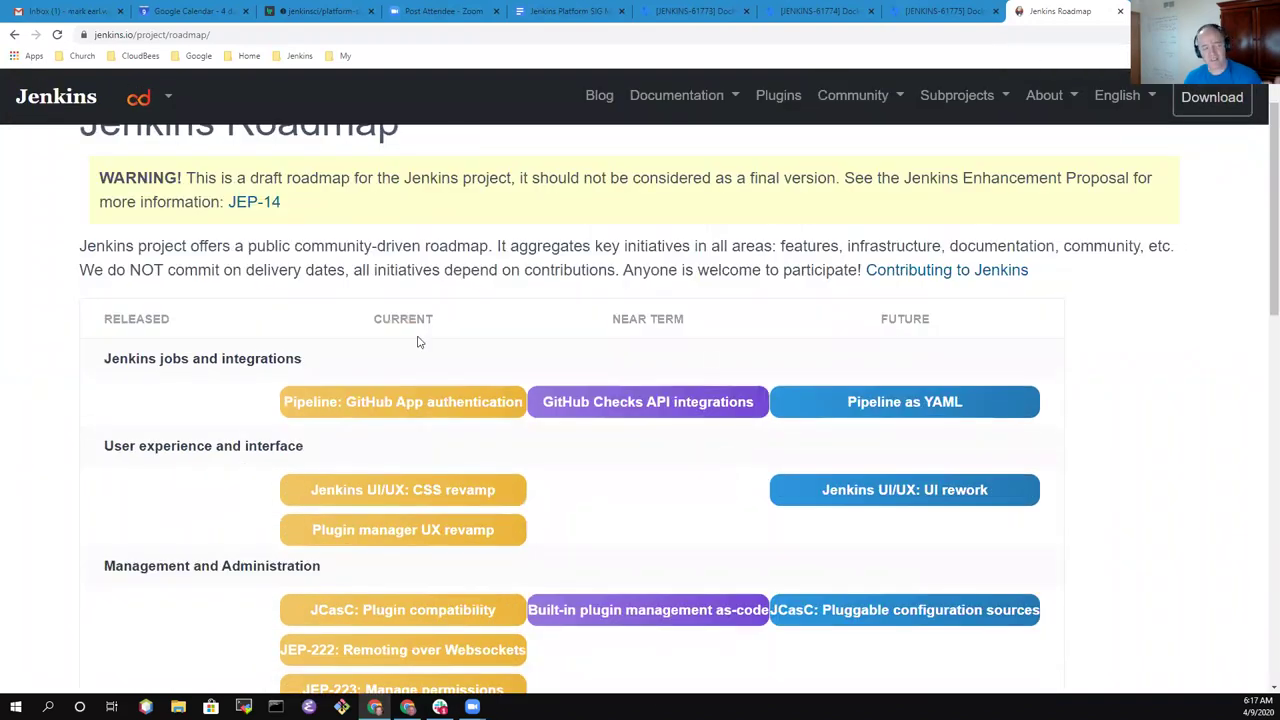
pyautogui.scroll(1, 528, 383)
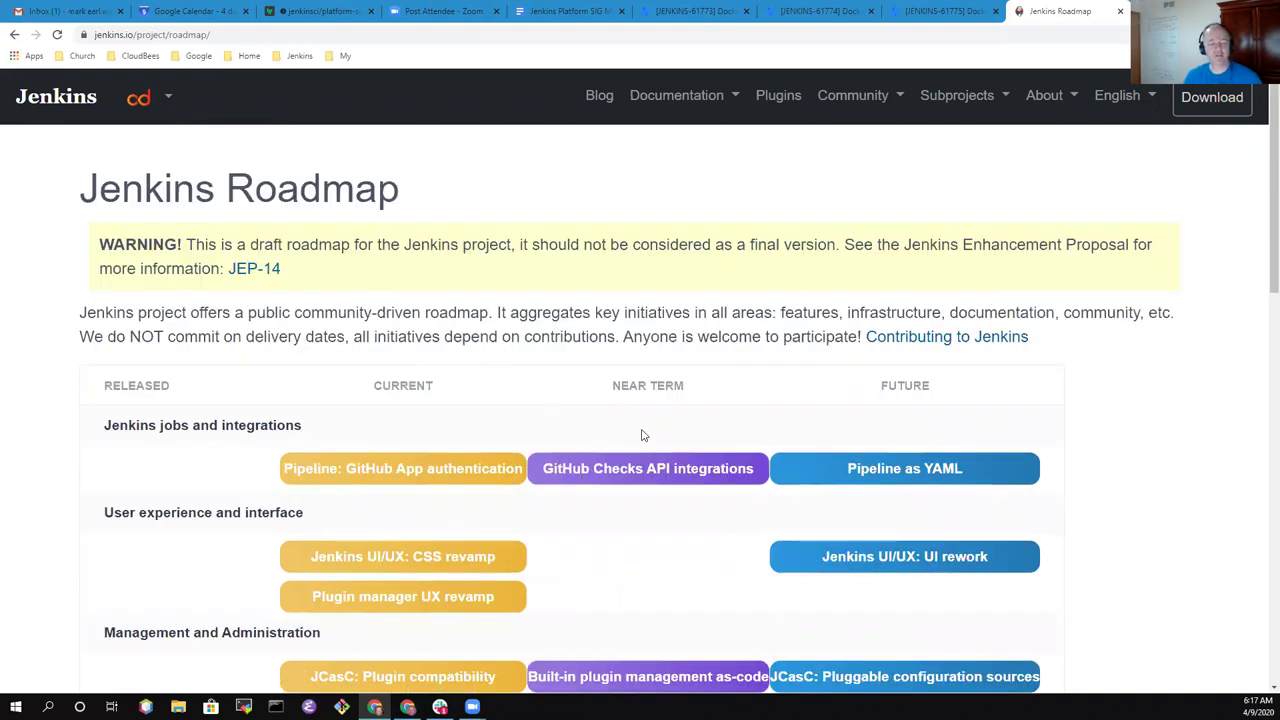
pyautogui.scroll(-1, 777, 430)
pyautogui.scroll(-5, 618, 433)
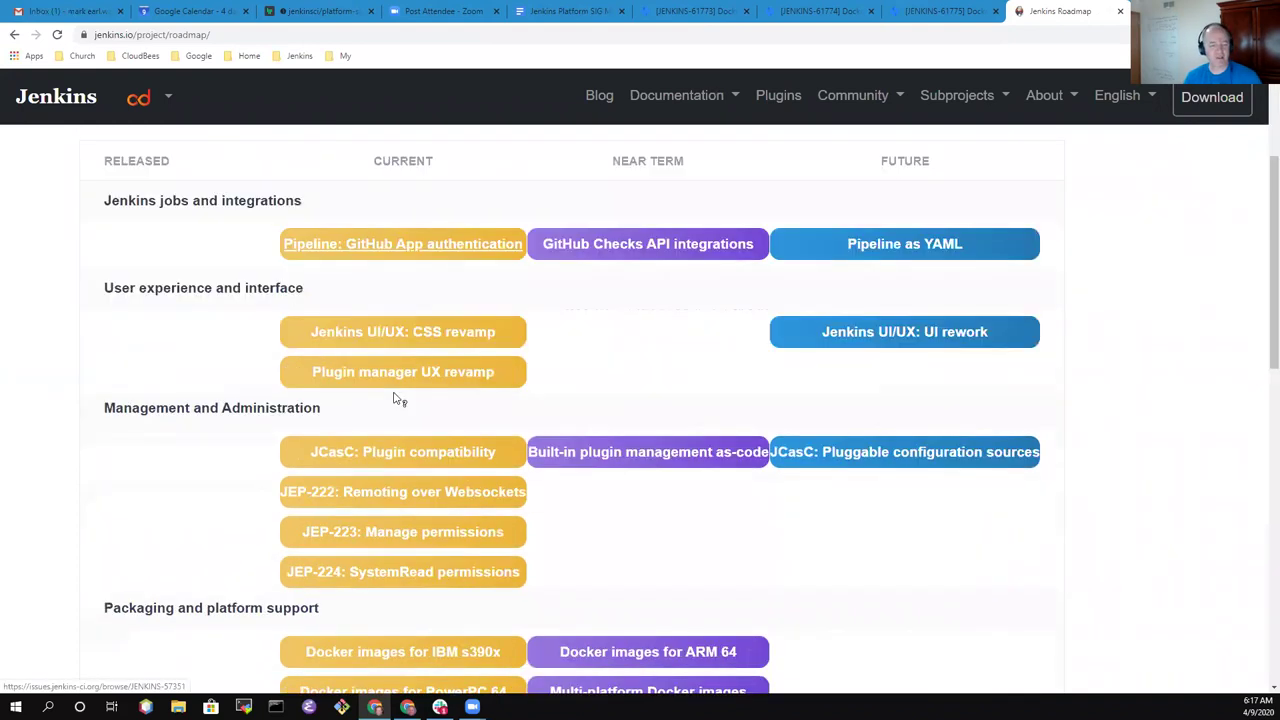
pyautogui.scroll(-1, 570, 440)
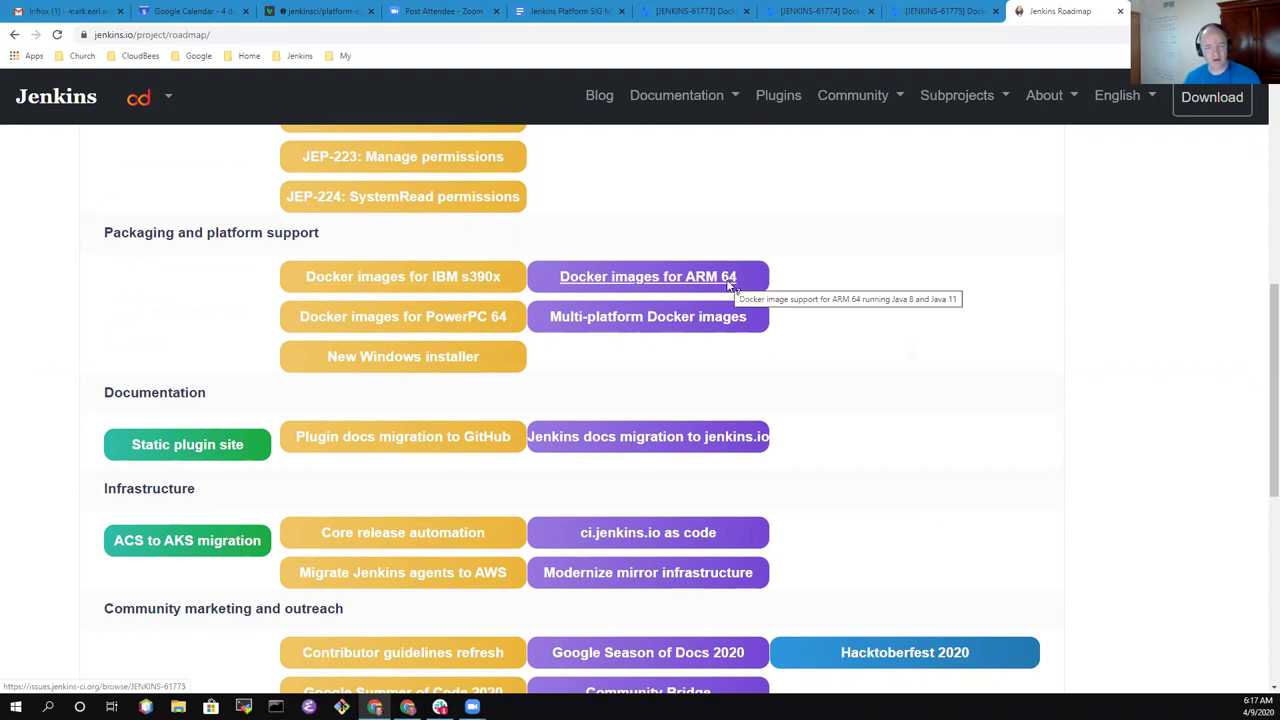
pyautogui.scroll(2, 738, 316)
pyautogui.scroll(3, 738, 316)
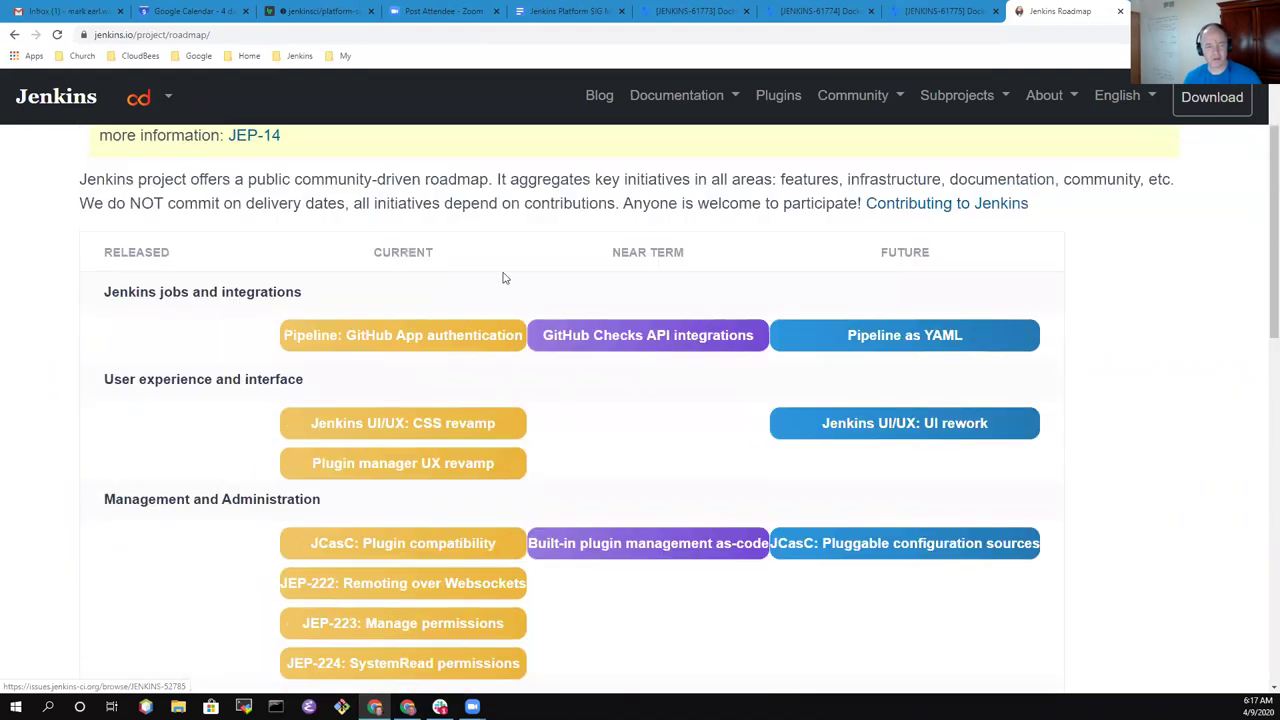
pyautogui.scroll(-5, 423, 251)
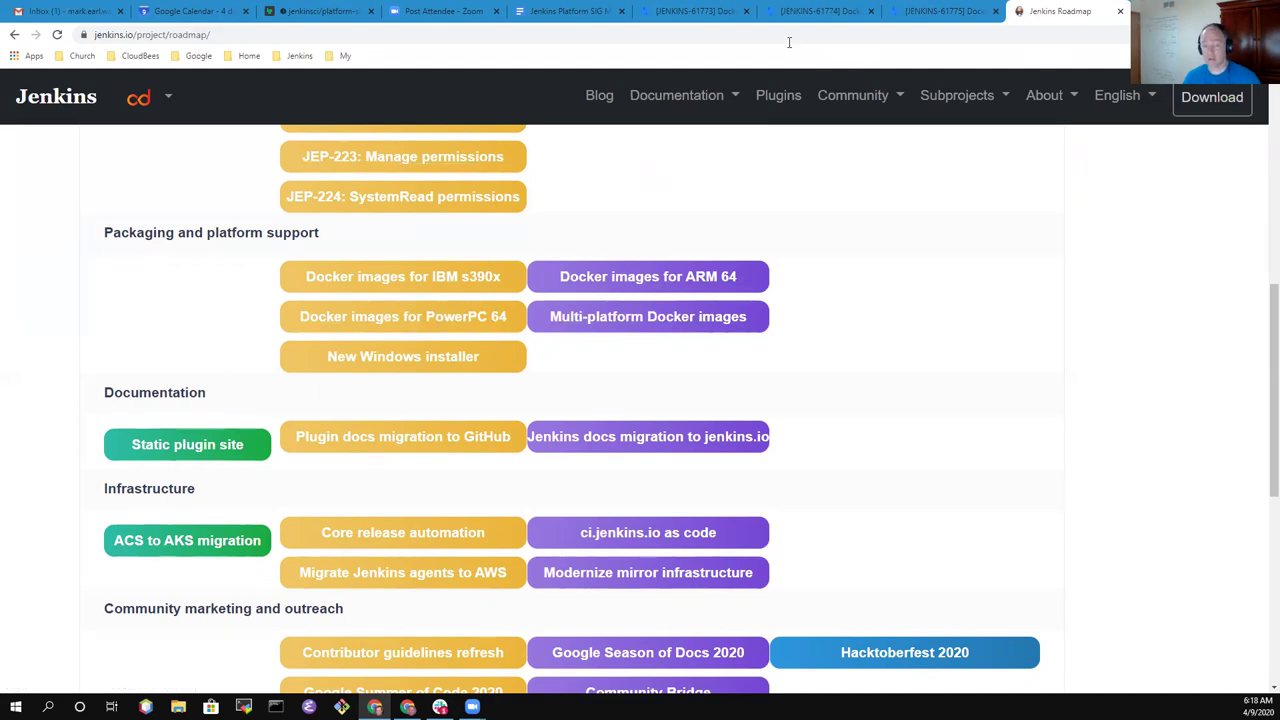
# - Back in the agenda, bring up the JENKINS-61773 link preview on the s390x Docker support line
pyautogui.click(566, 12)
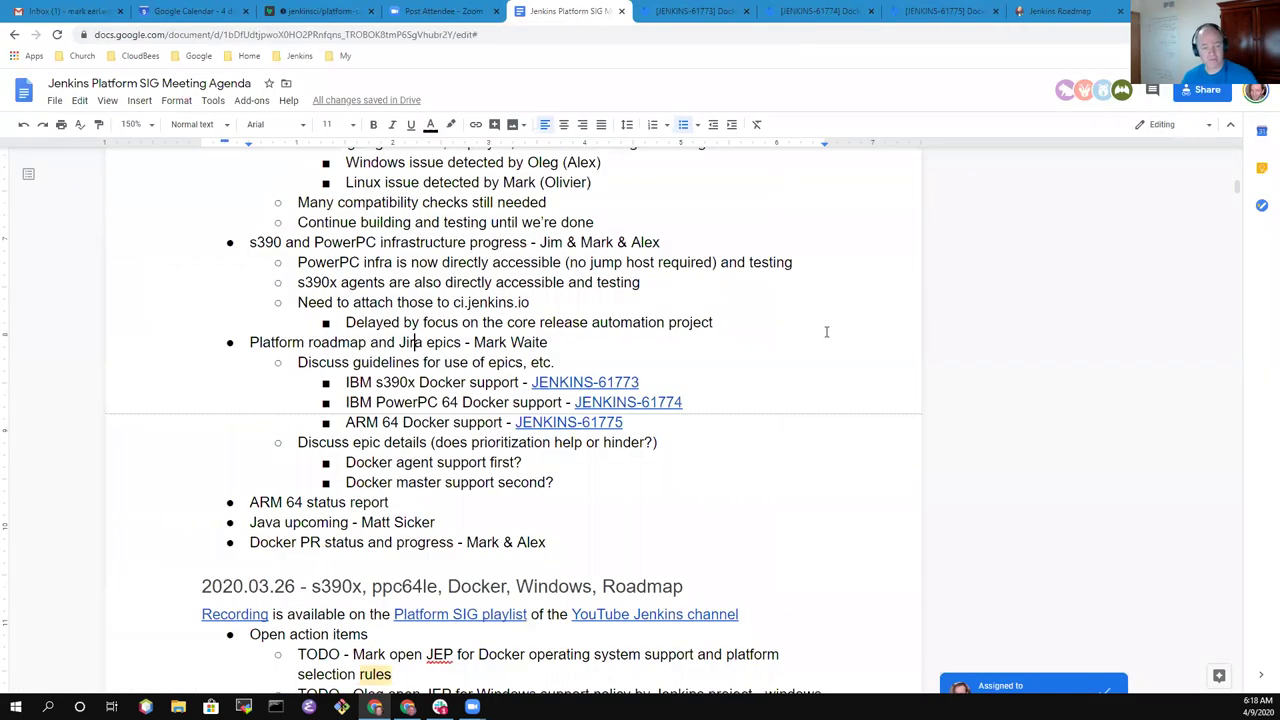
pyautogui.click(574, 351)
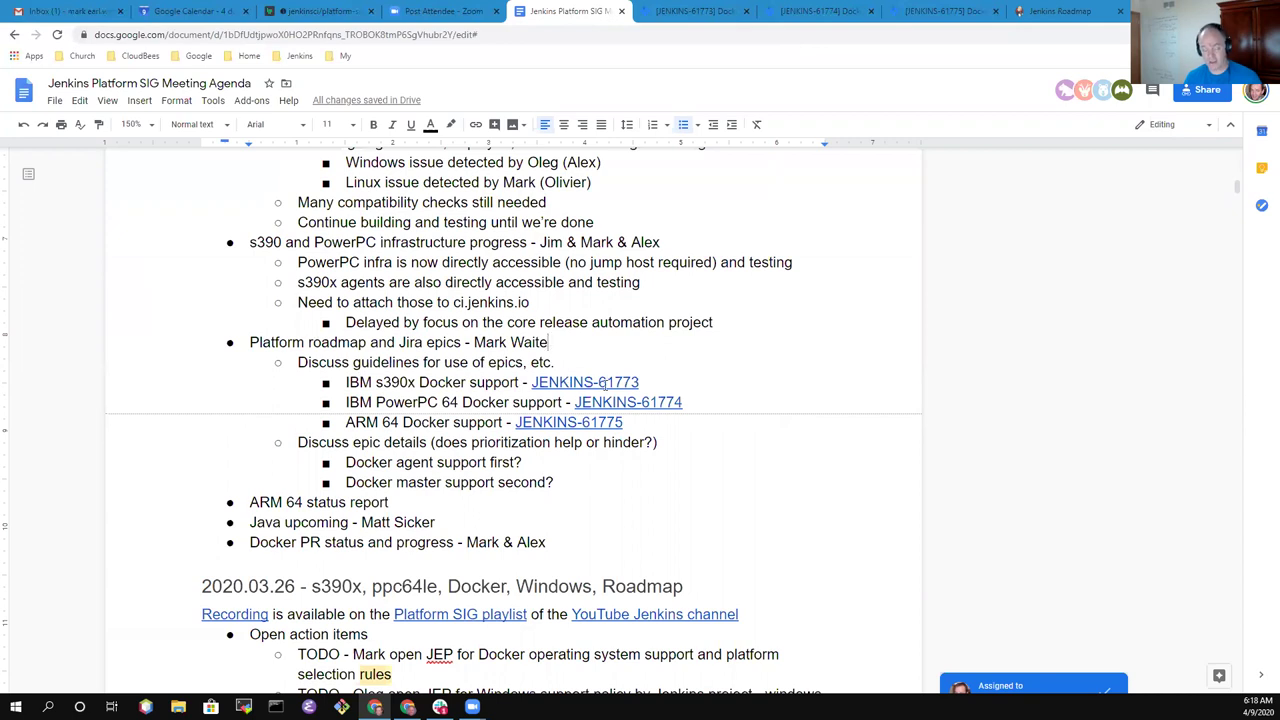
pyautogui.click(487, 382)
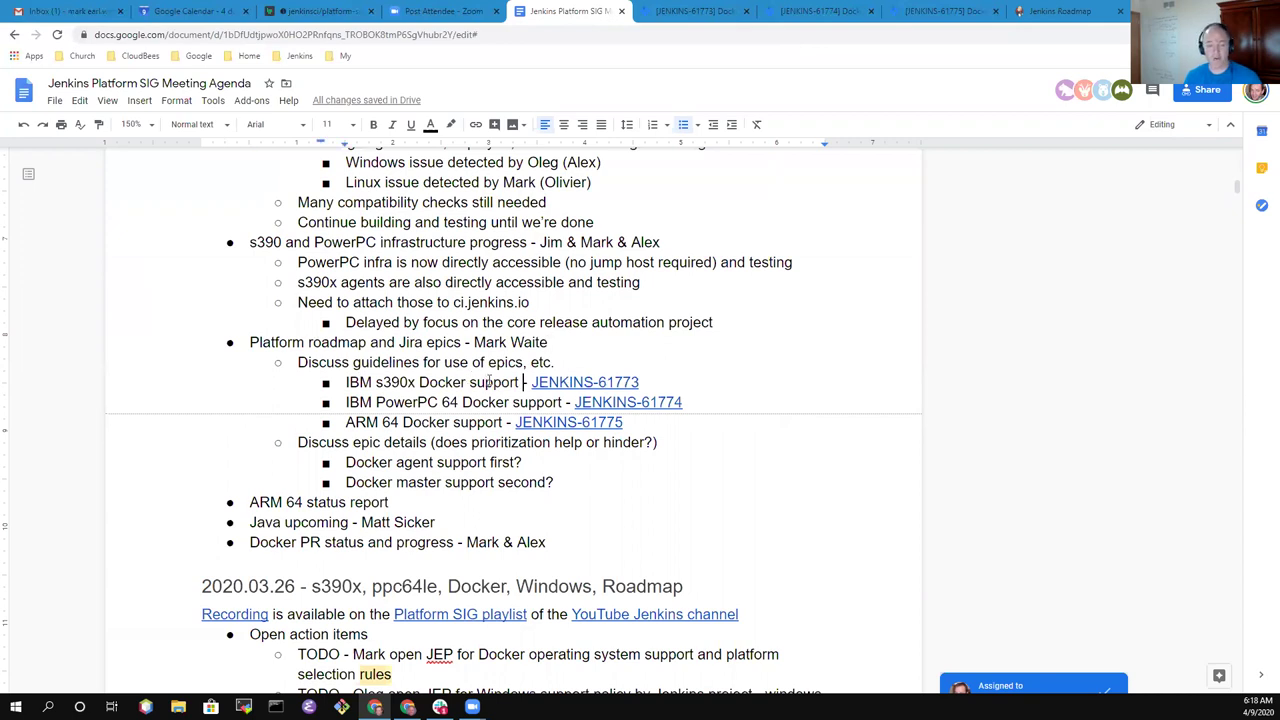
pyautogui.press('Down')
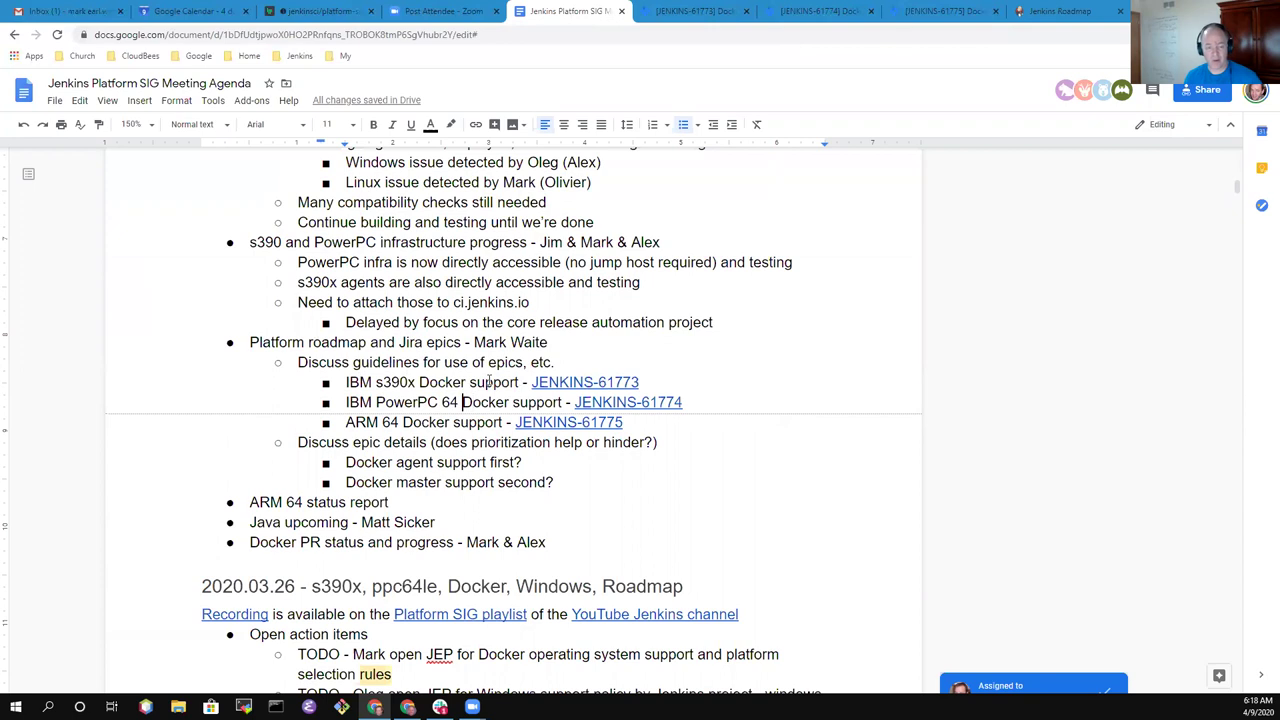
pyautogui.press('Down')
pyautogui.press('Down')
pyautogui.press('Up')
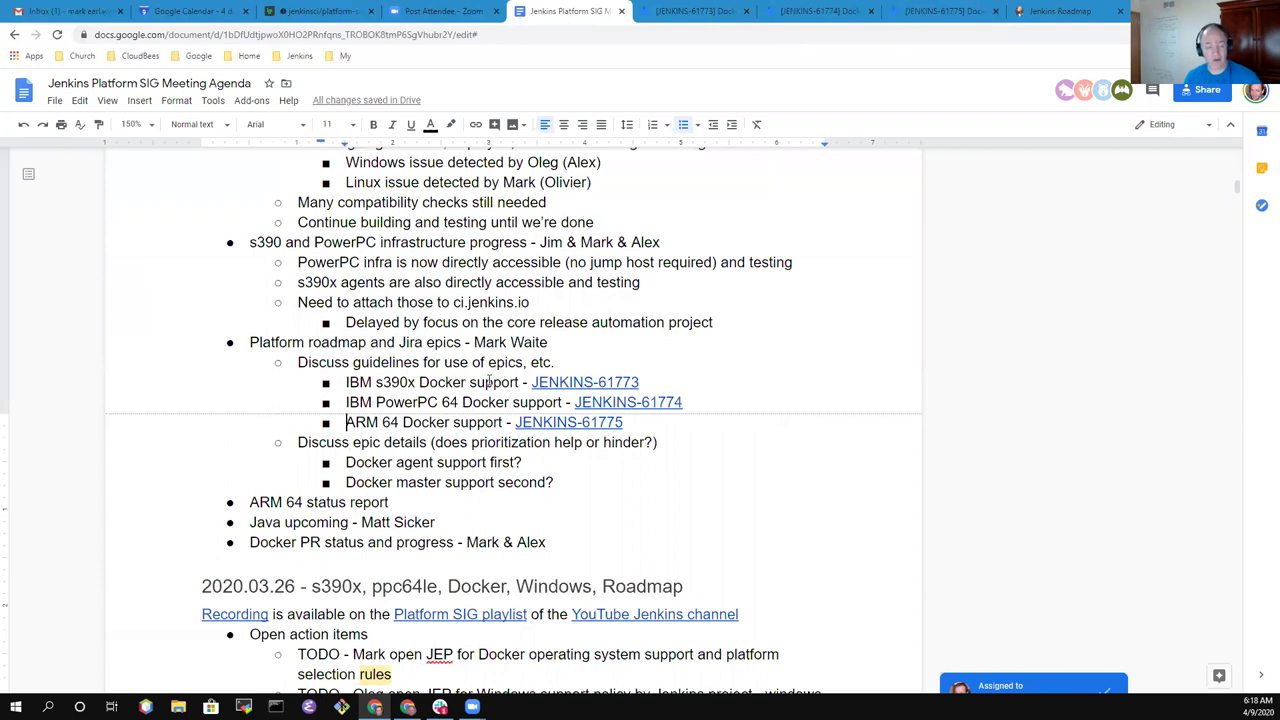
pyautogui.hotkey('ctrl', 'shift', 'Right')
pyautogui.hotkey('ctrl', 'shift', 'Right')
pyautogui.hotkey('ctrl', 'shift', 'Right')
pyautogui.hotkey('ctrl', 'shift', 'Right')
pyautogui.press('Left')
pyautogui.click(594, 384)
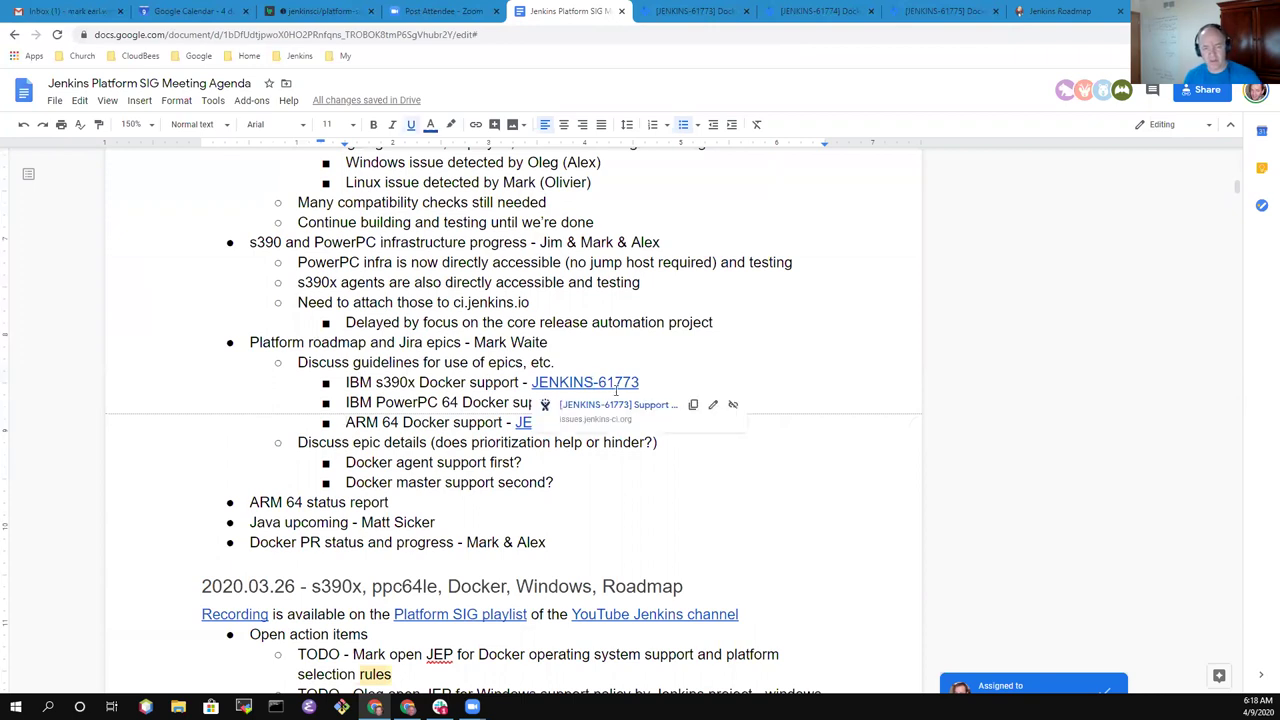
# - Close the duplicate JENKINS-61773 tab, review the s390x epic's Issues in Epic list, and return to the agenda
pyautogui.click(625, 405)
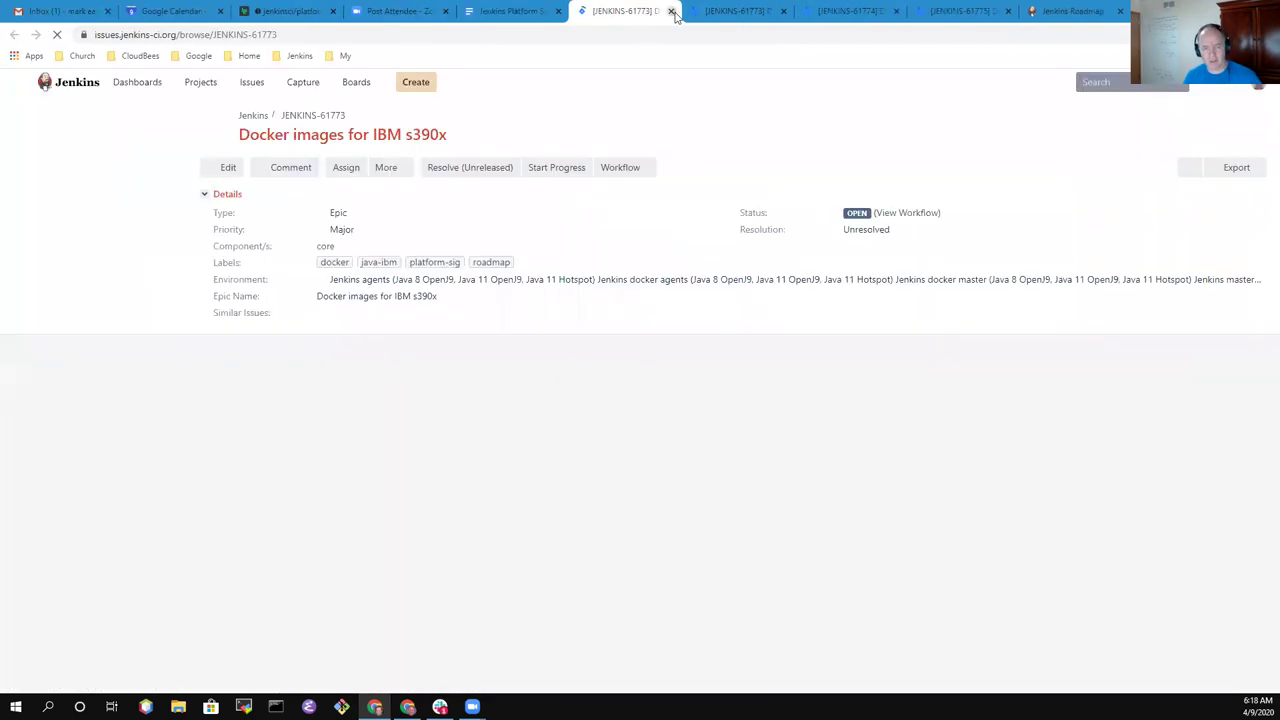
pyautogui.click(671, 11)
pyautogui.click(675, 11)
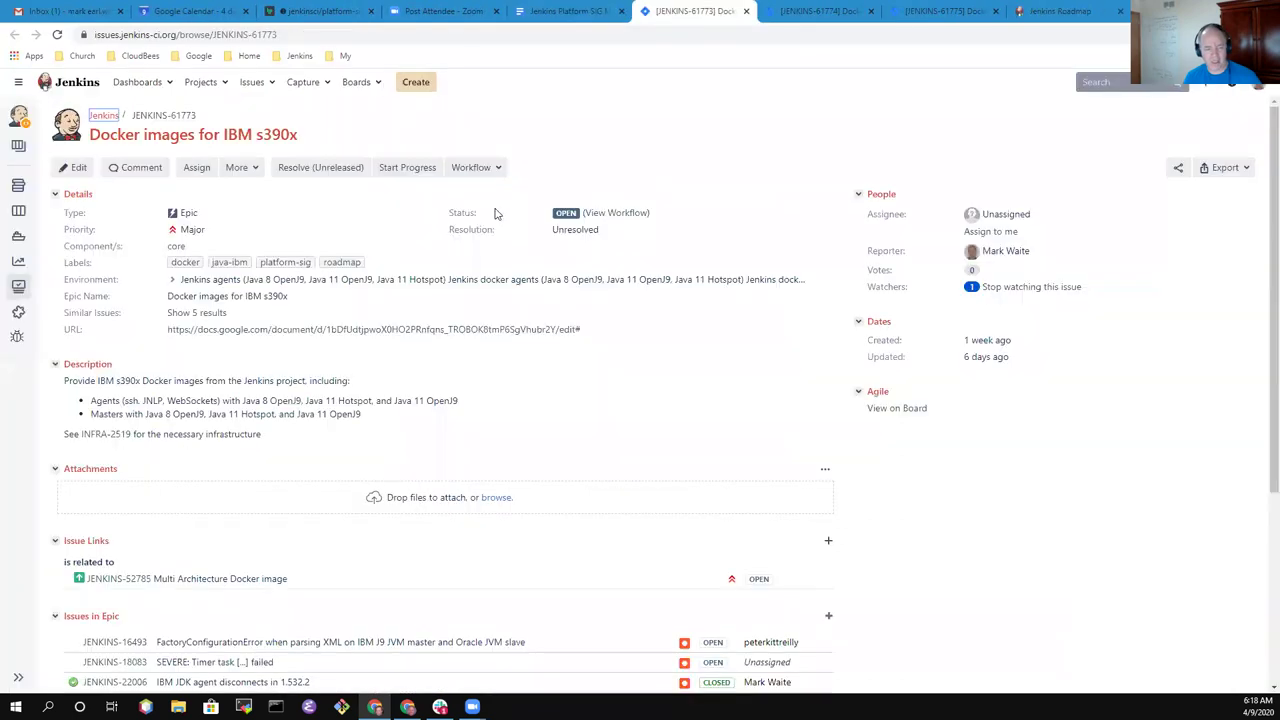
pyautogui.scroll(-2, 617, 313)
pyautogui.scroll(-1, 617, 313)
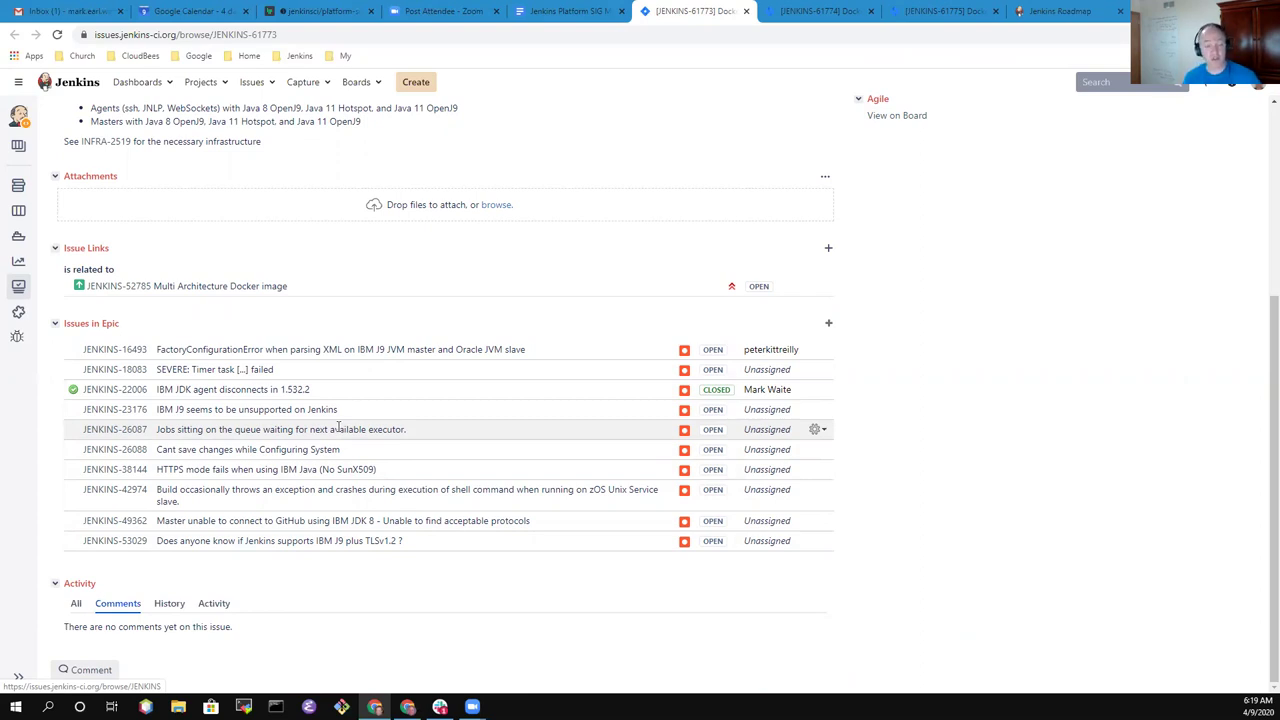
pyautogui.click(568, 11)
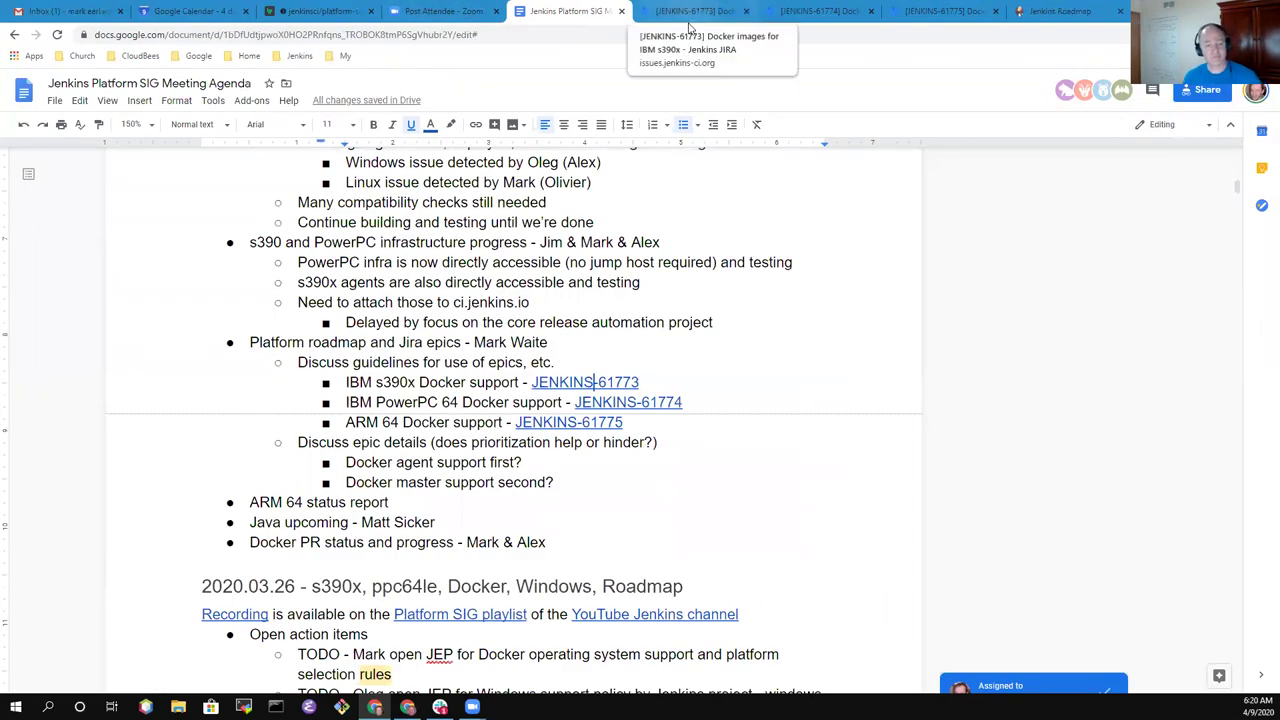
# - Start an indented sub-bullet under the s390x epic reading 'OpenJ9 issues need investi'
pyautogui.click(720, 368)
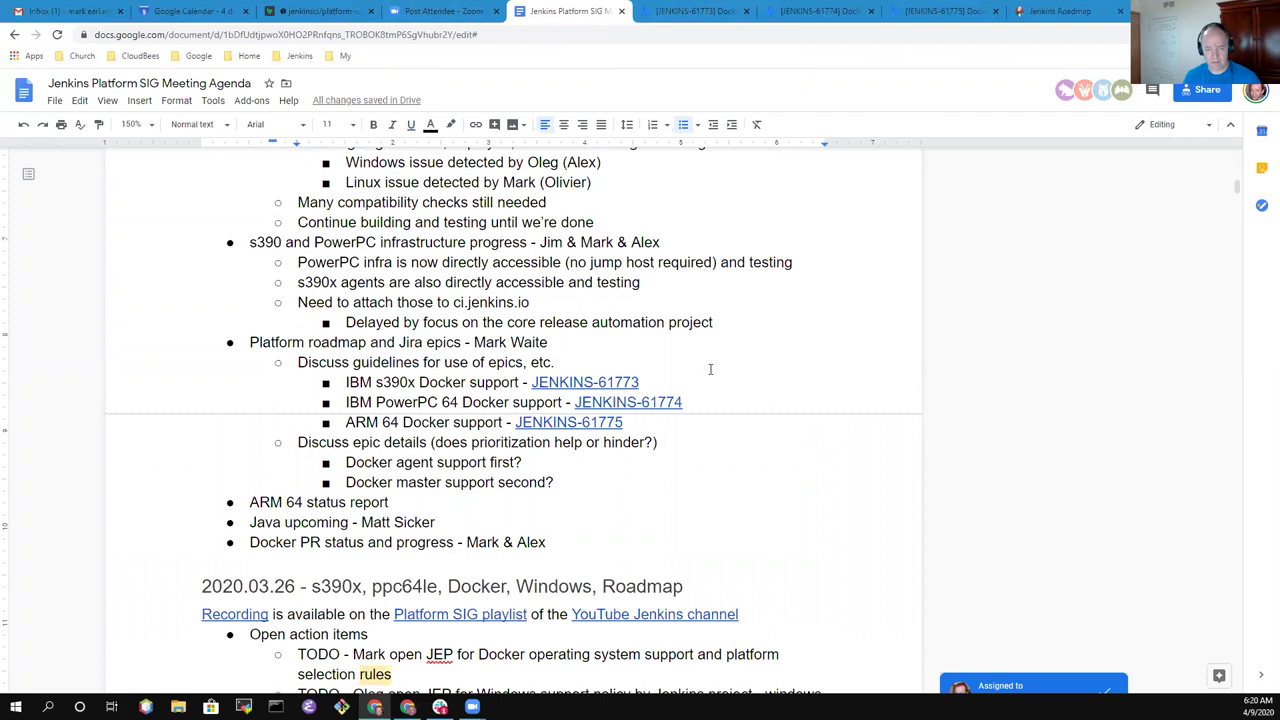
pyautogui.press('Down')
pyautogui.press('End')
pyautogui.press('Return')
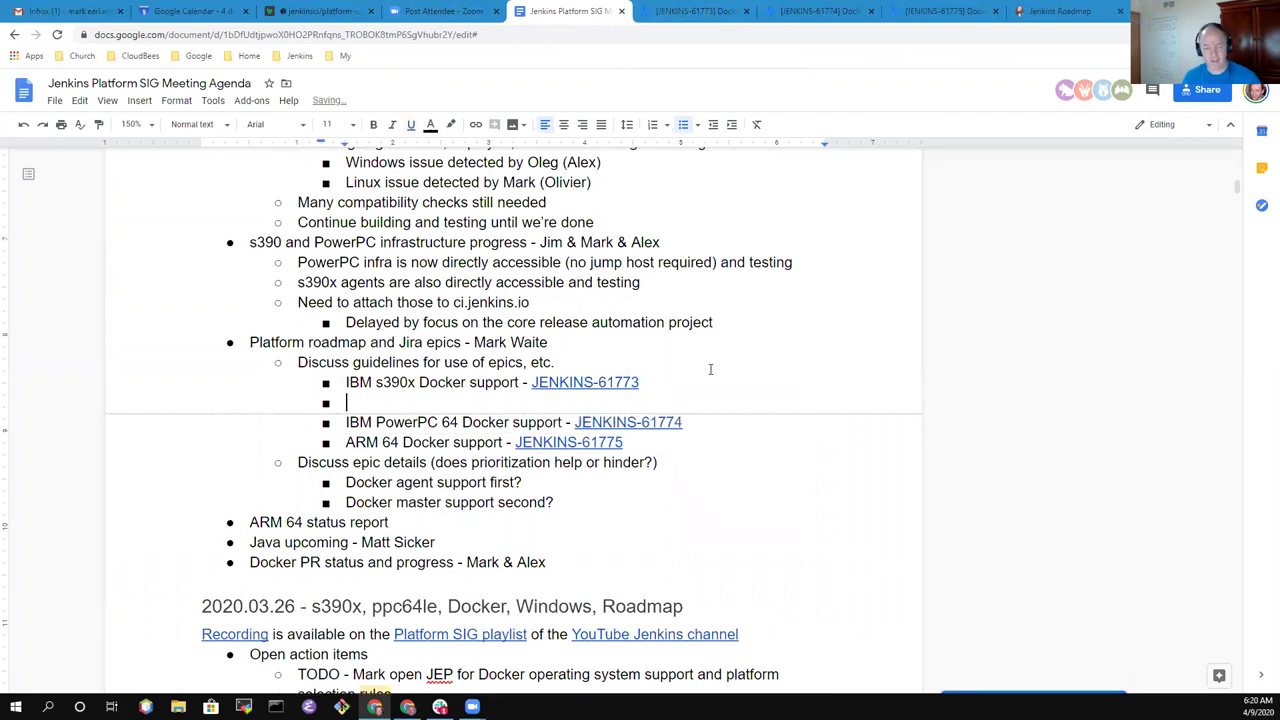
pyautogui.press('Tab')
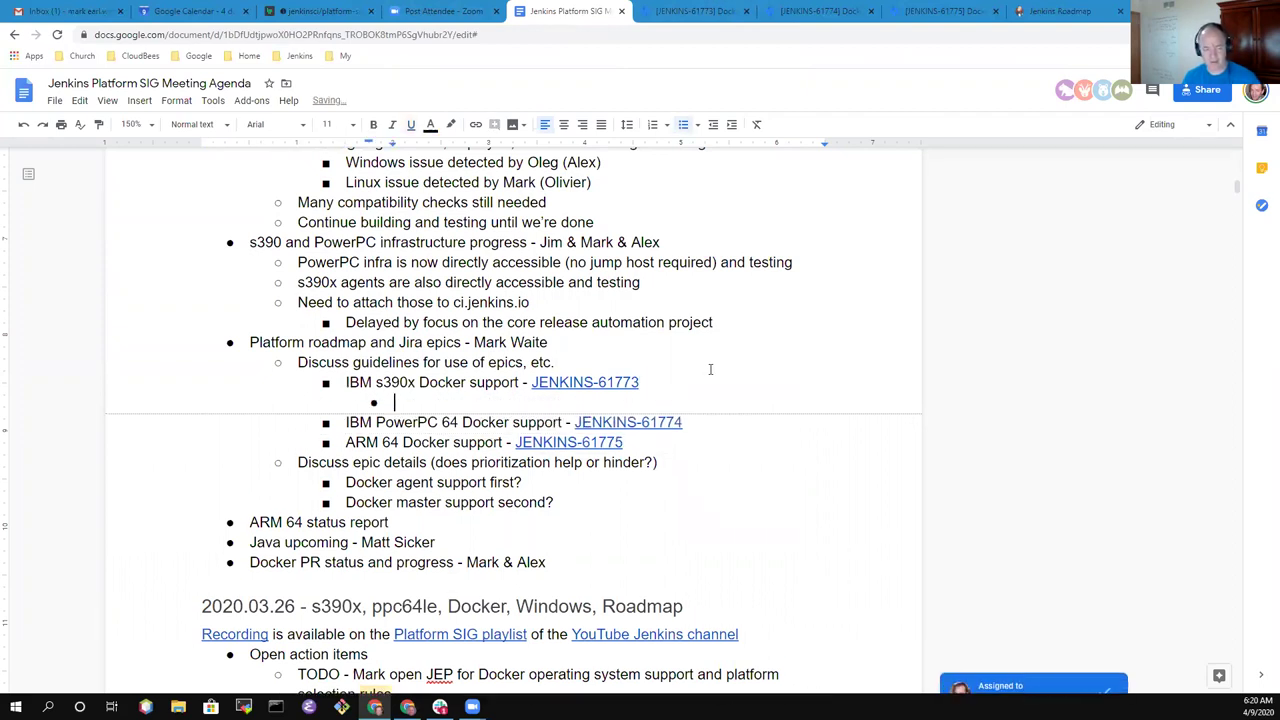
pyautogui.write('No')
pyautogui.press('BackSpace')
pyautogui.press('BackSpace')
pyautogui.write('OpenJ9 issue')
pyautogui.press('BackSpace')
pyautogui.press('BackSpace')
pyautogui.press('BackSpace')
pyautogui.write('sues')
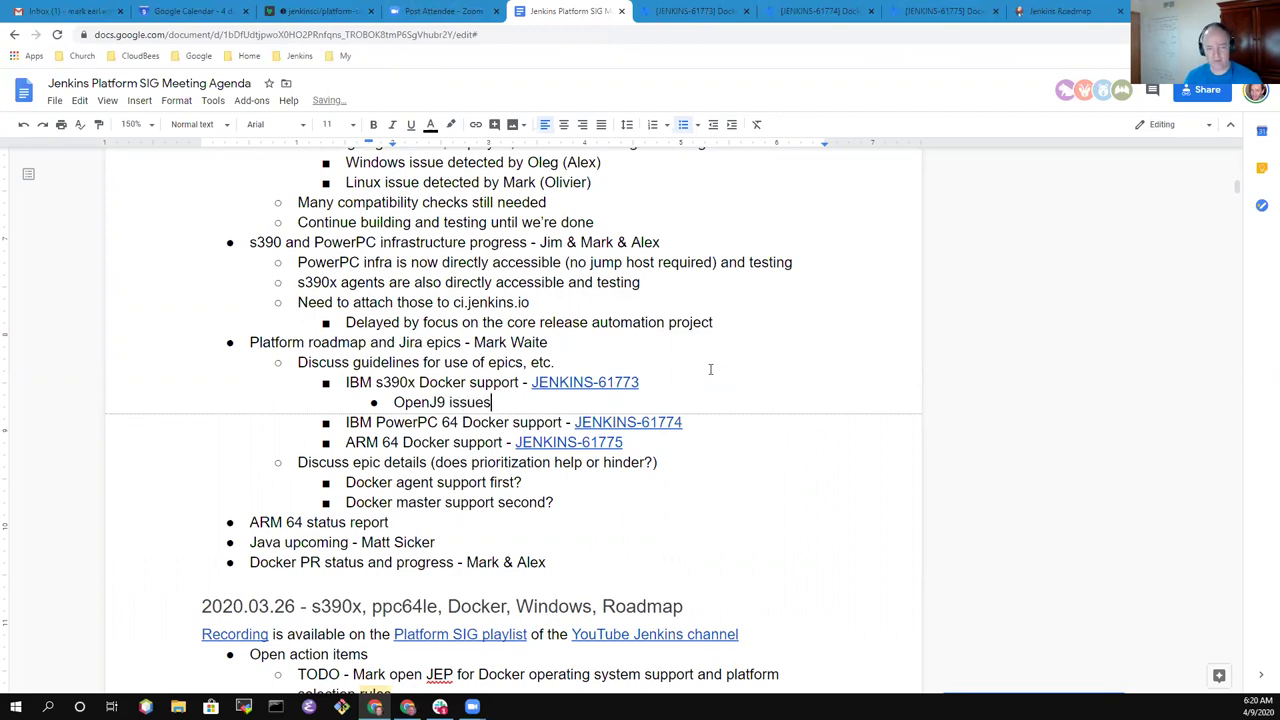
pyautogui.write(' need ')
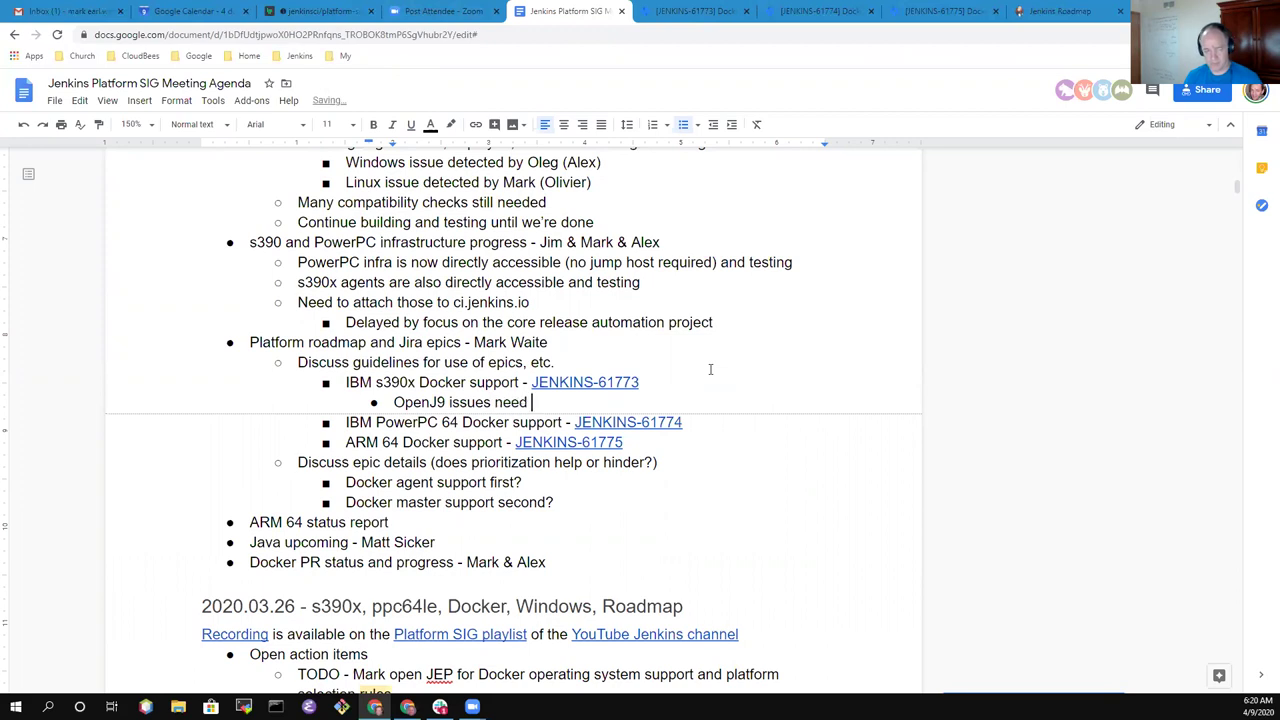
pyautogui.write('investi')
# - Select 'Platform roadmap' in the agenda and copy the Jenkins Roadmap page URL
pyautogui.press('Up')
pyautogui.press('Up')
pyautogui.press('Up')
pyautogui.press('Home')
pyautogui.hotkey('ctrl', 'shift', 'Right')
pyautogui.hotkey('ctrl', 'shift', 'Right')
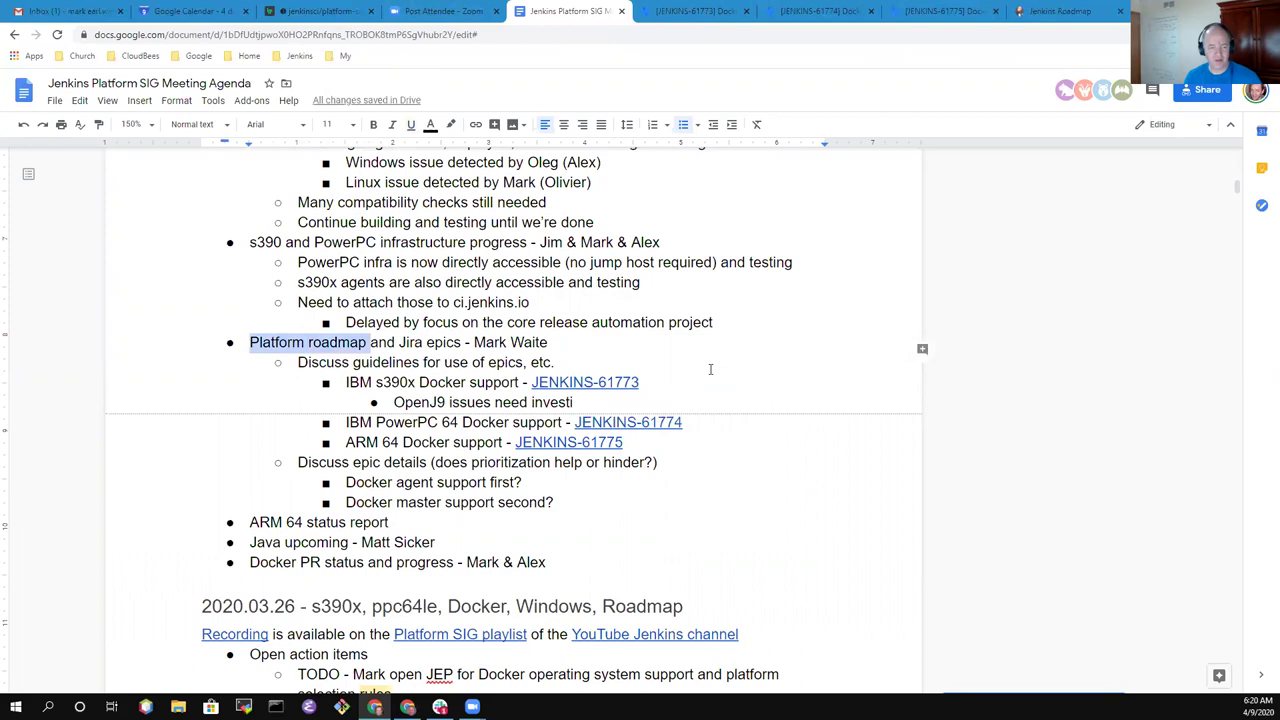
pyautogui.click(1078, 20)
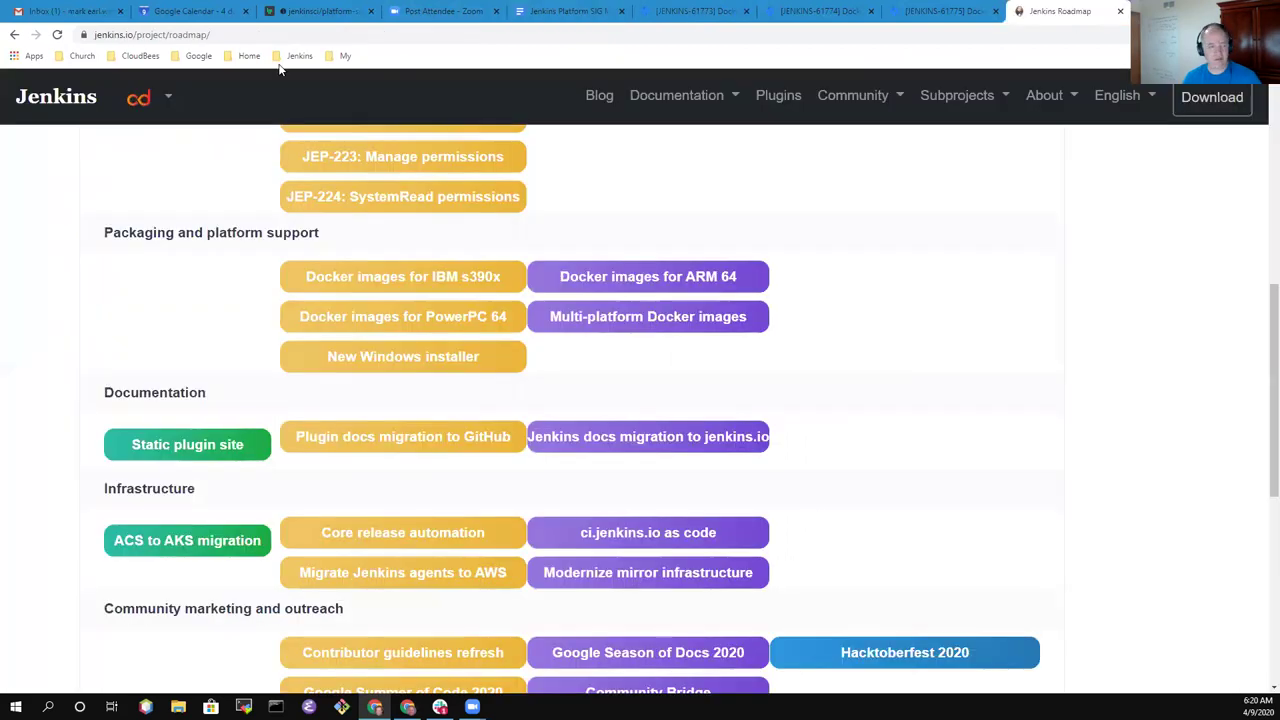
pyautogui.click(253, 35)
pyautogui.hotkey('ctrl', 'c')
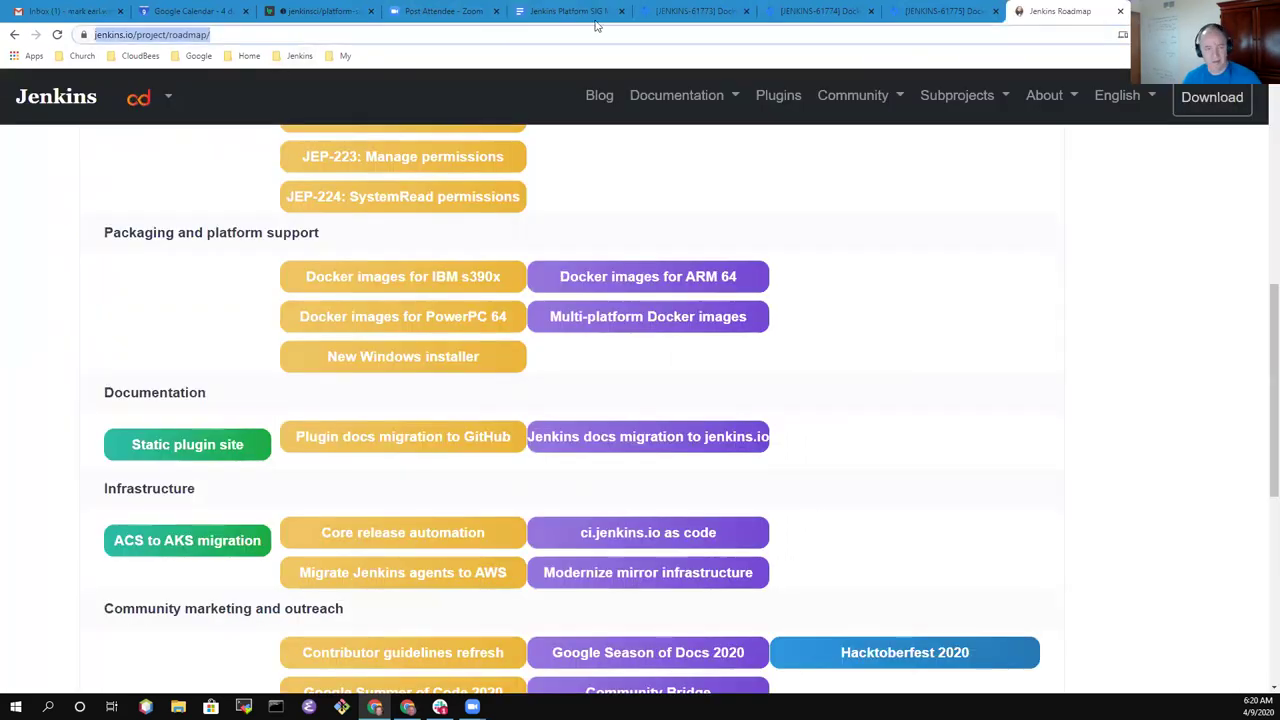
pyautogui.click(338, 12)
# - Link the selected 'Platform roadmap' text to the copied jenkins.io/project/roadmap URL
pyautogui.click(568, 11)
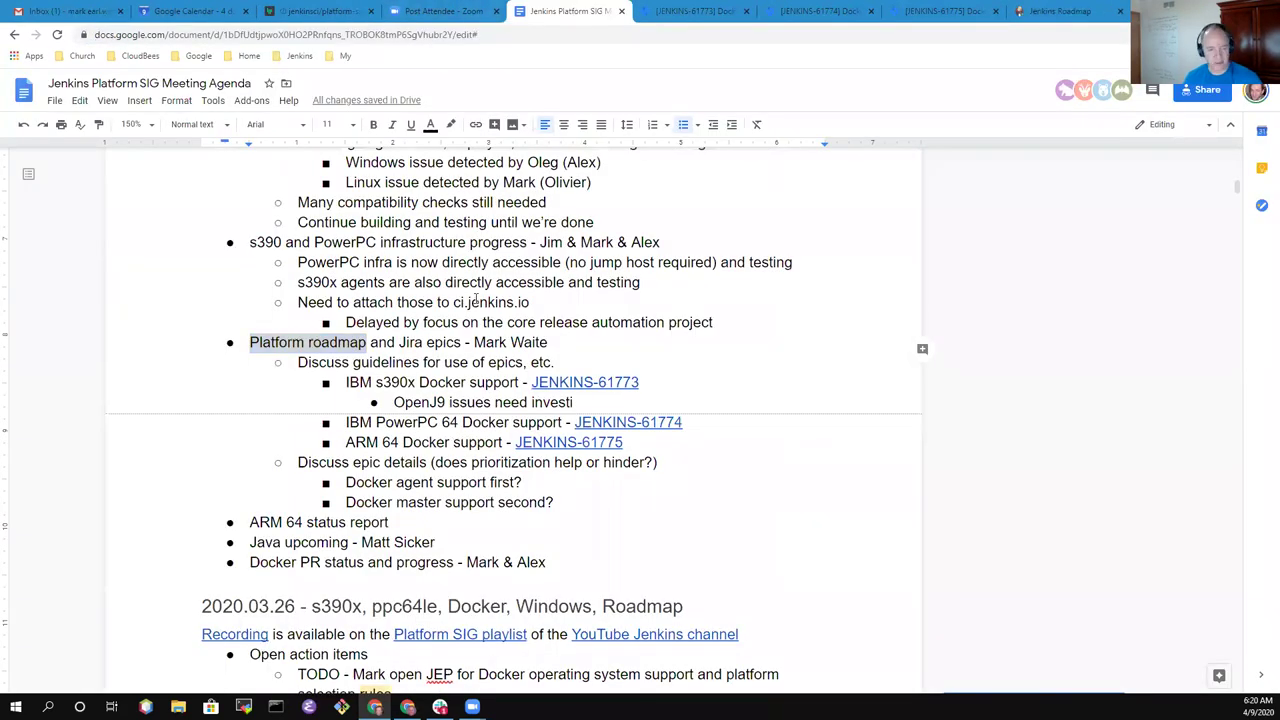
pyautogui.hotkey('ctrl', 'k')
pyautogui.hotkey('ctrl', 'v')
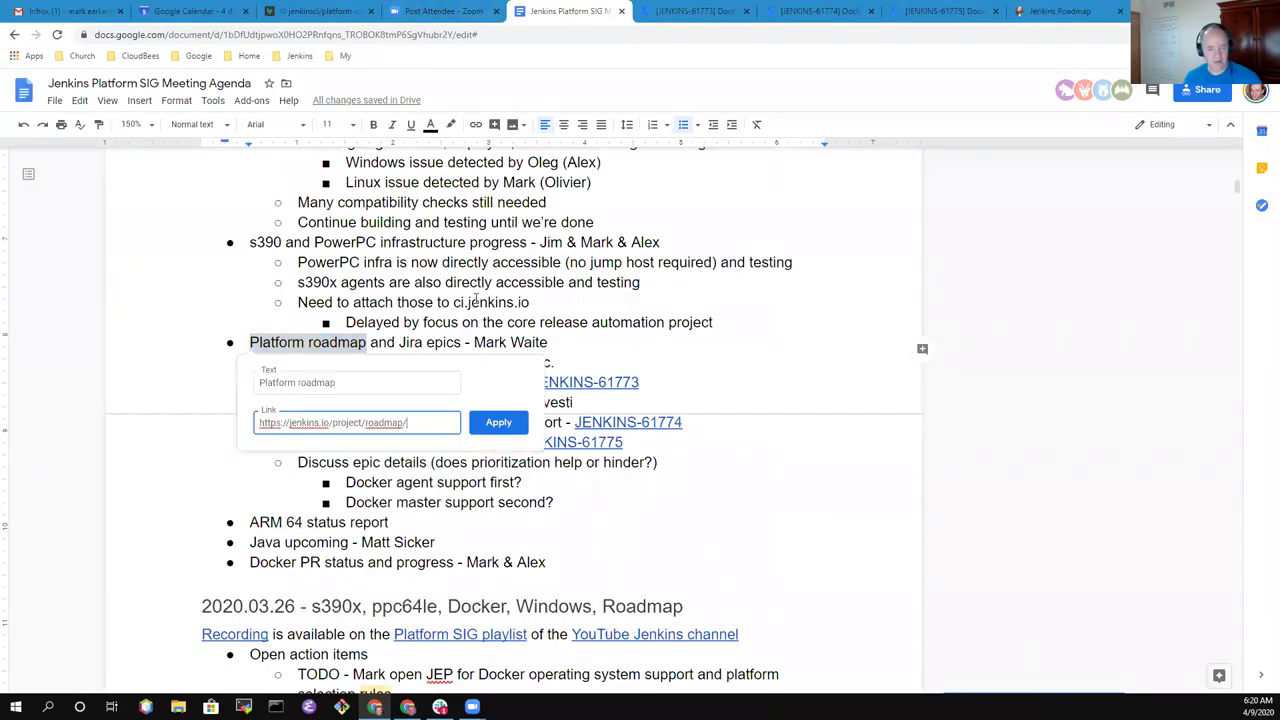
pyautogui.click(510, 428)
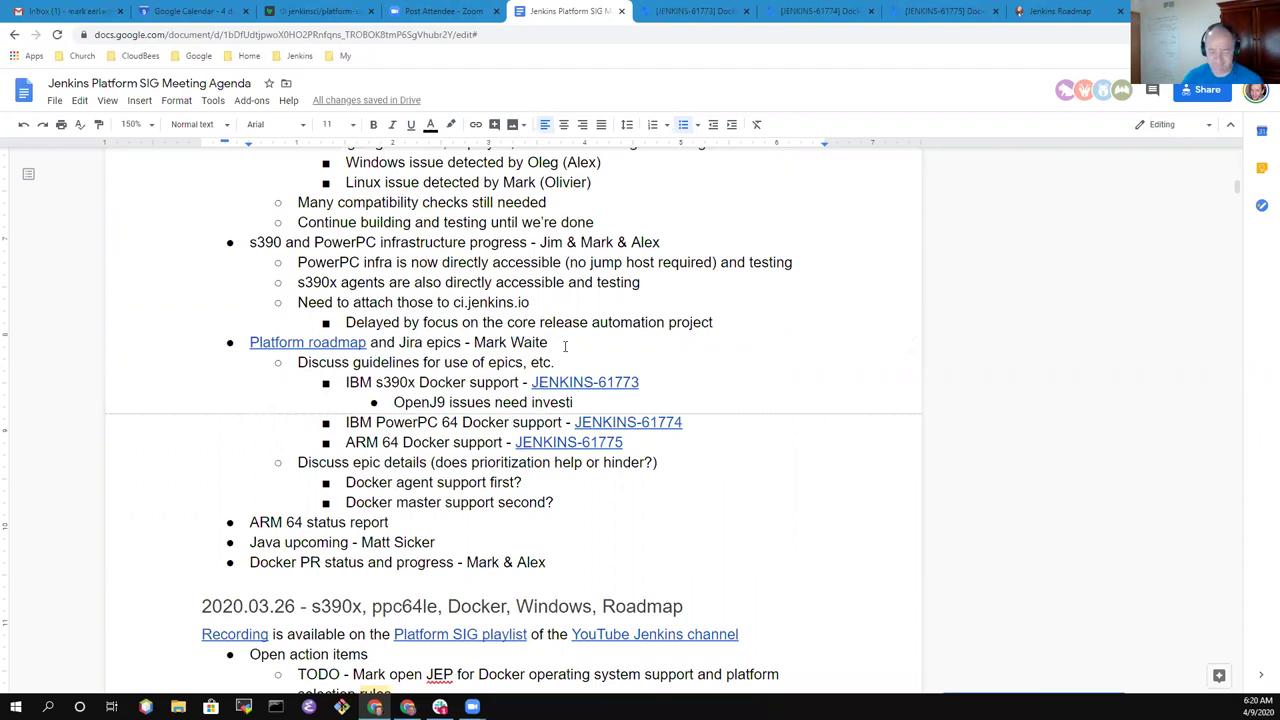
pyautogui.click(1060, 11)
pyautogui.click(21, 96)
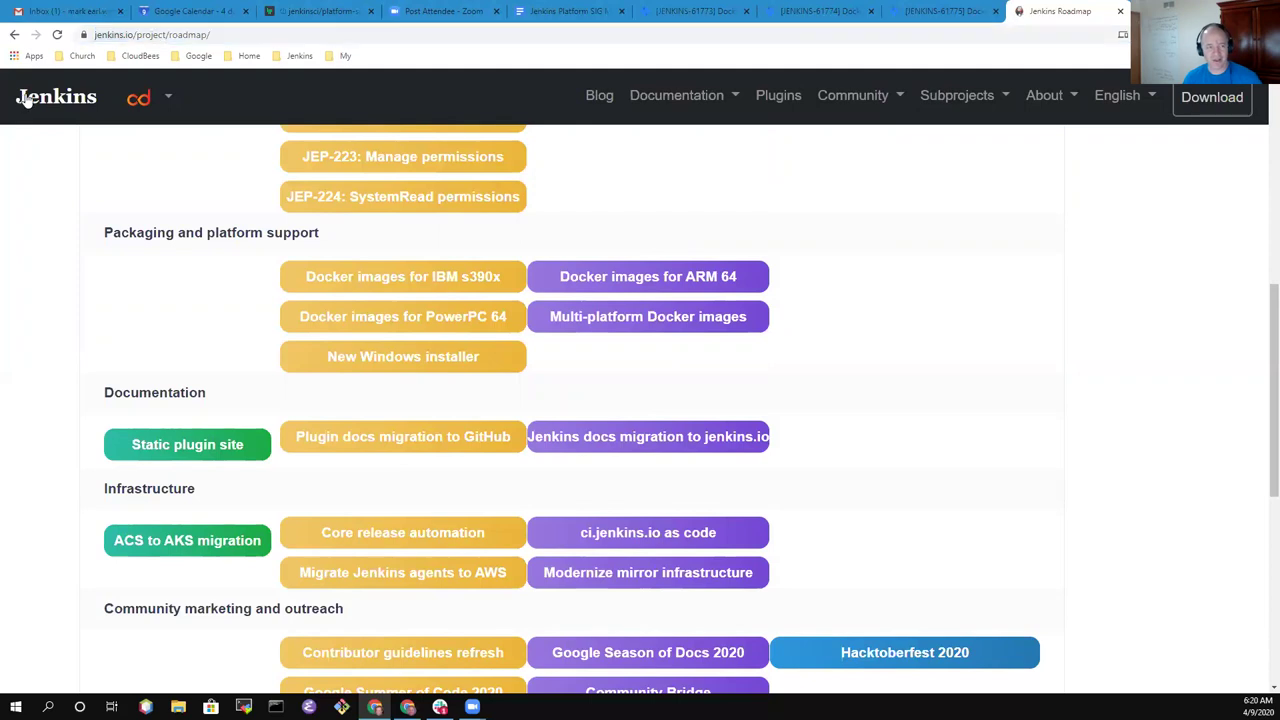
pyautogui.scroll(-3, 685, 568)
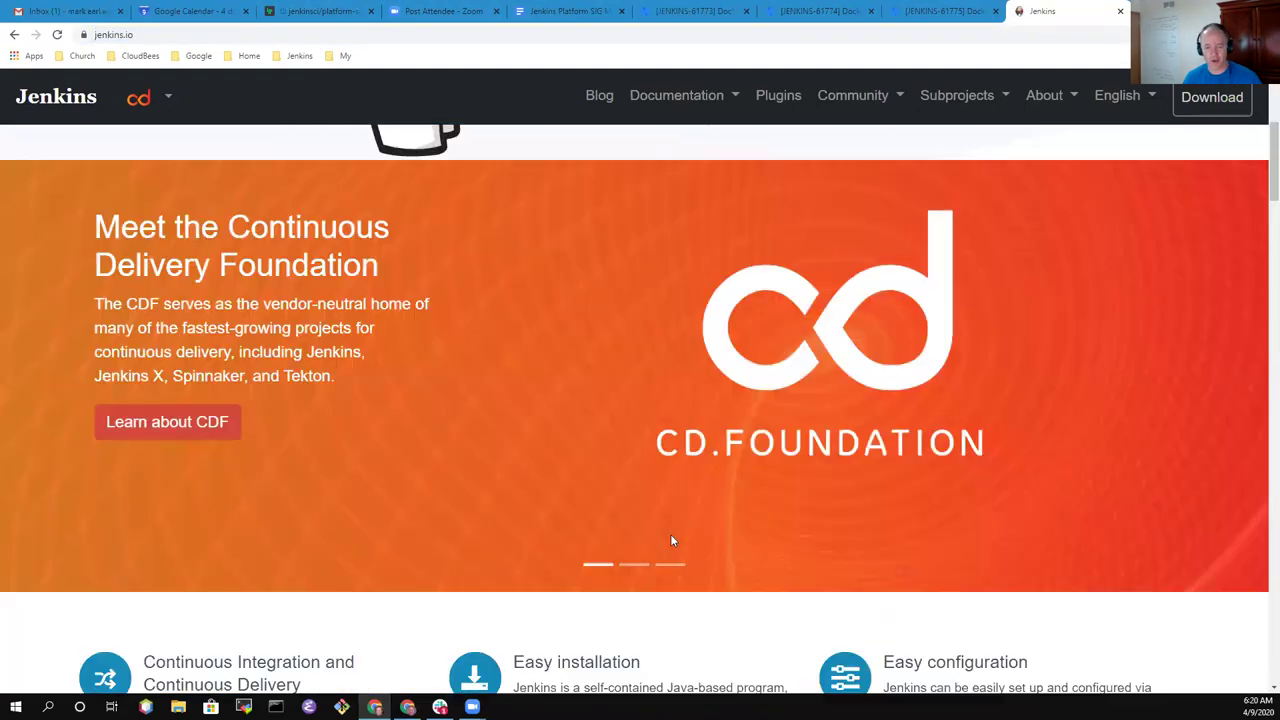
pyautogui.scroll(3, 880, 320)
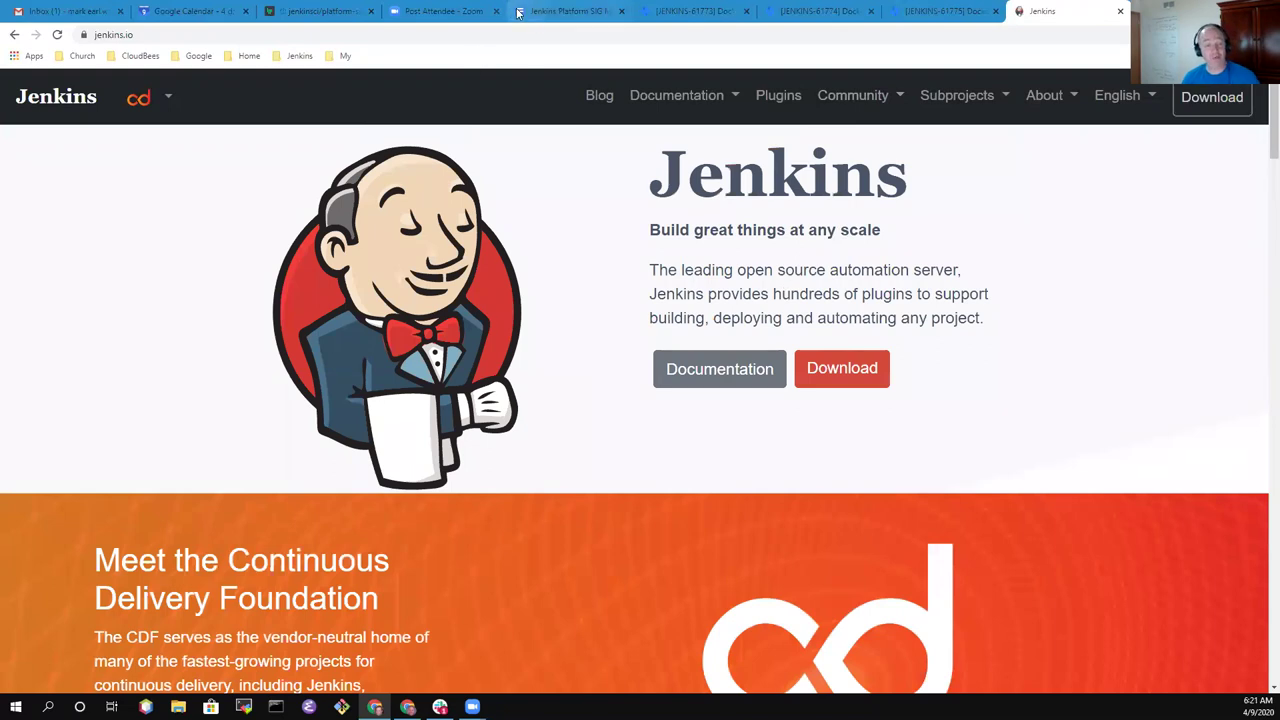
pyautogui.click(561, 14)
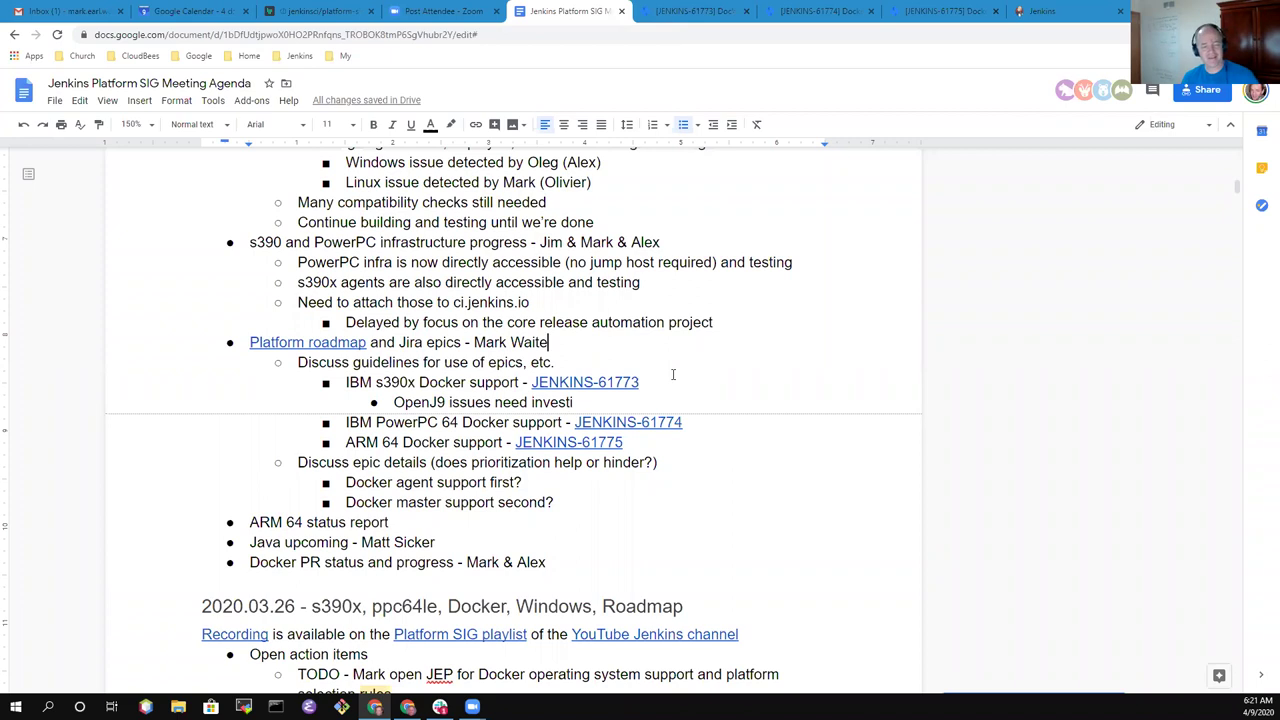
pyautogui.click(1103, 8)
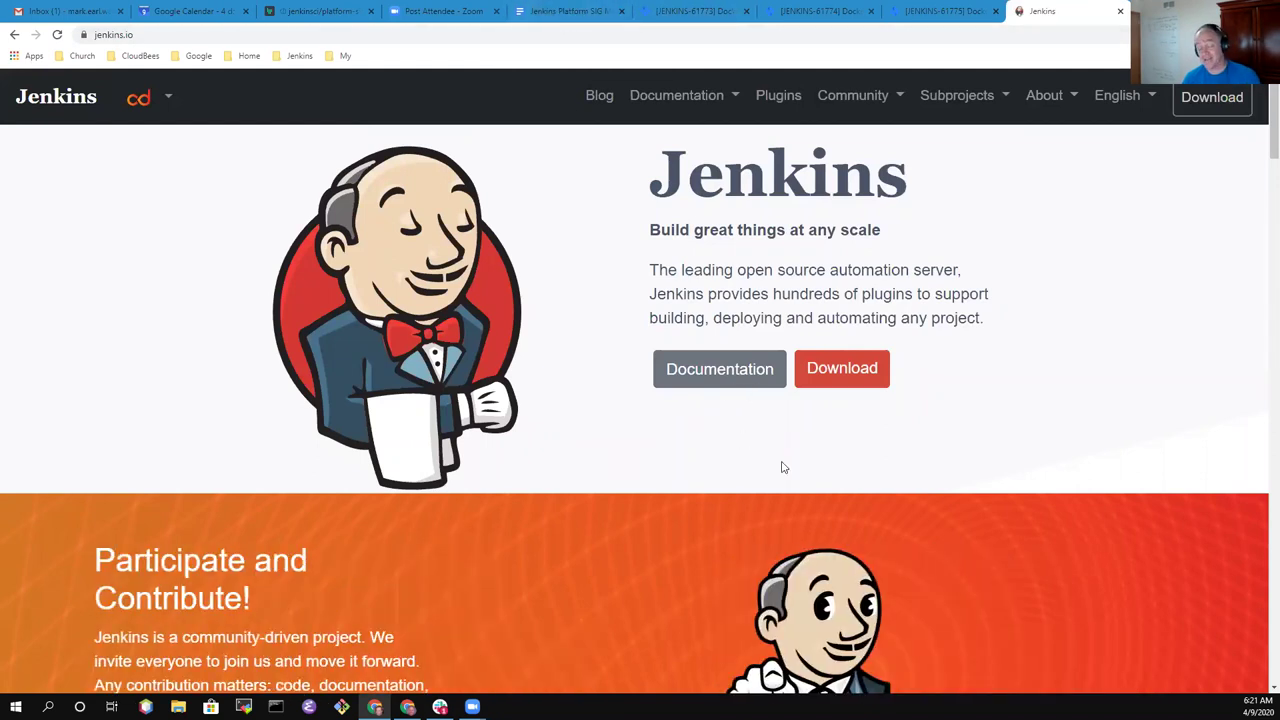
pyautogui.click(578, 11)
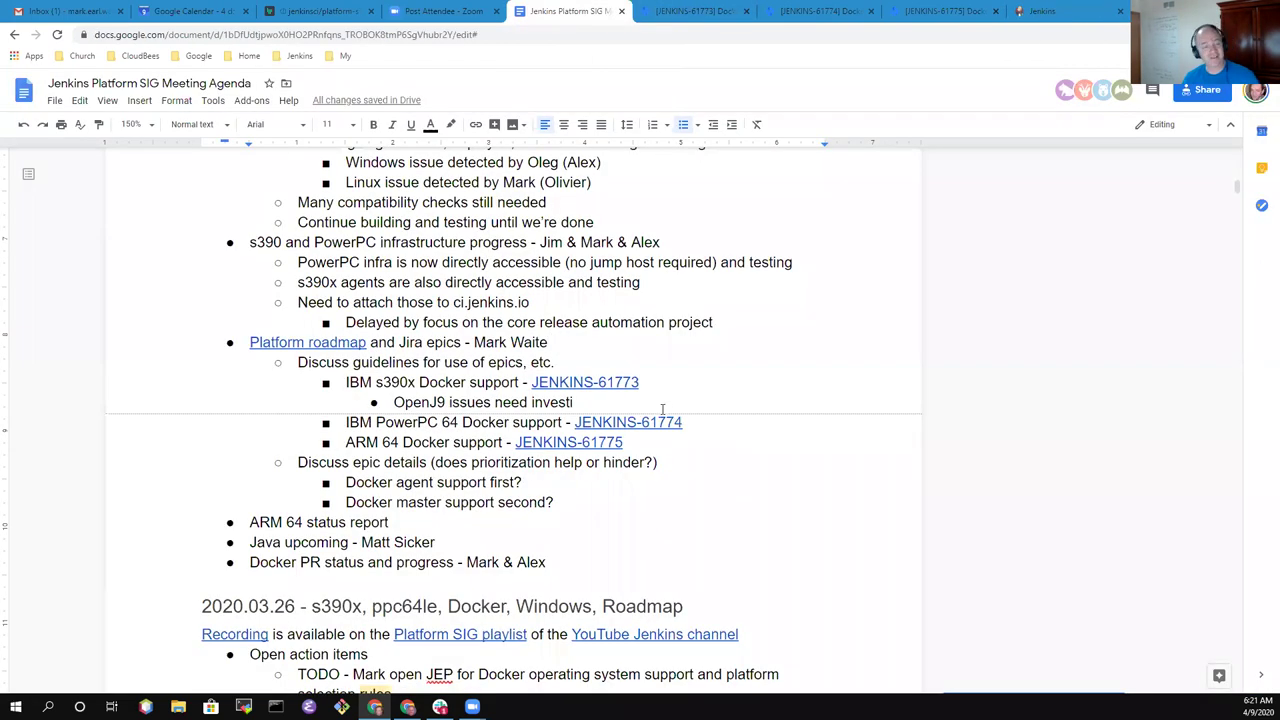
# - Complete the note to read 'OpenJ9 issues need investigation (JDK 8 required)'
pyautogui.scroll(-3, 665, 410)
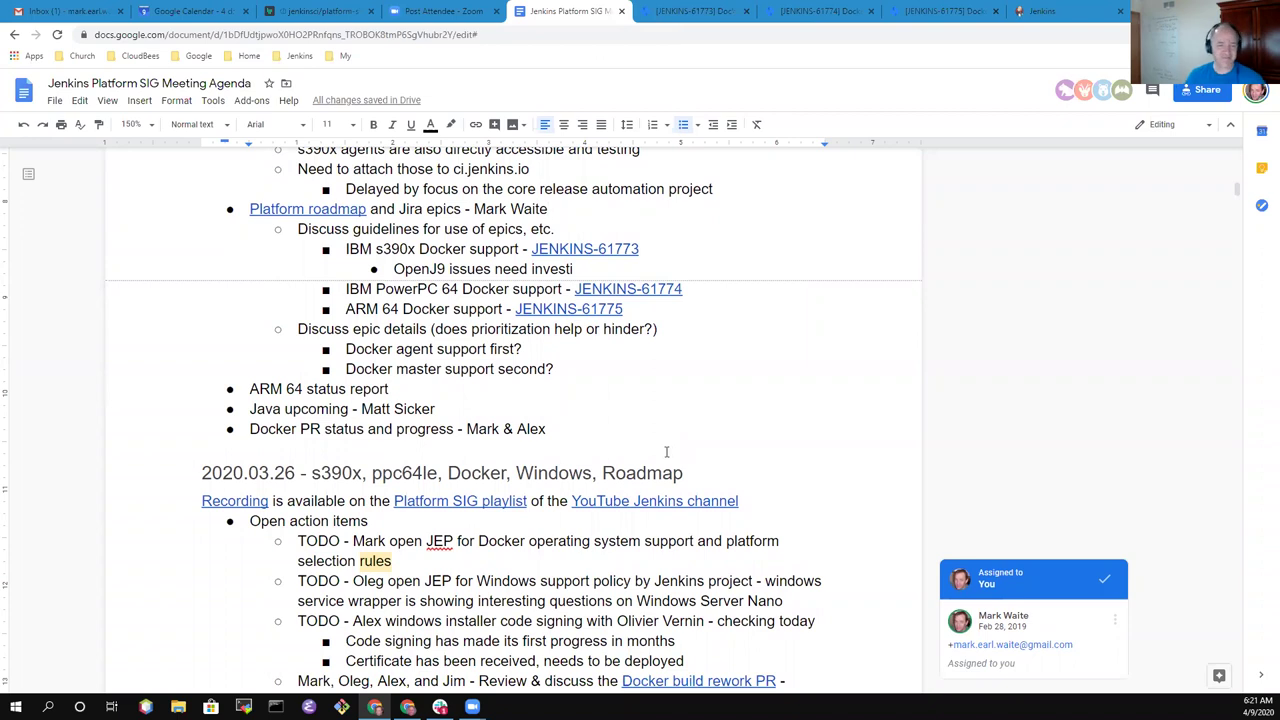
pyautogui.click(584, 270)
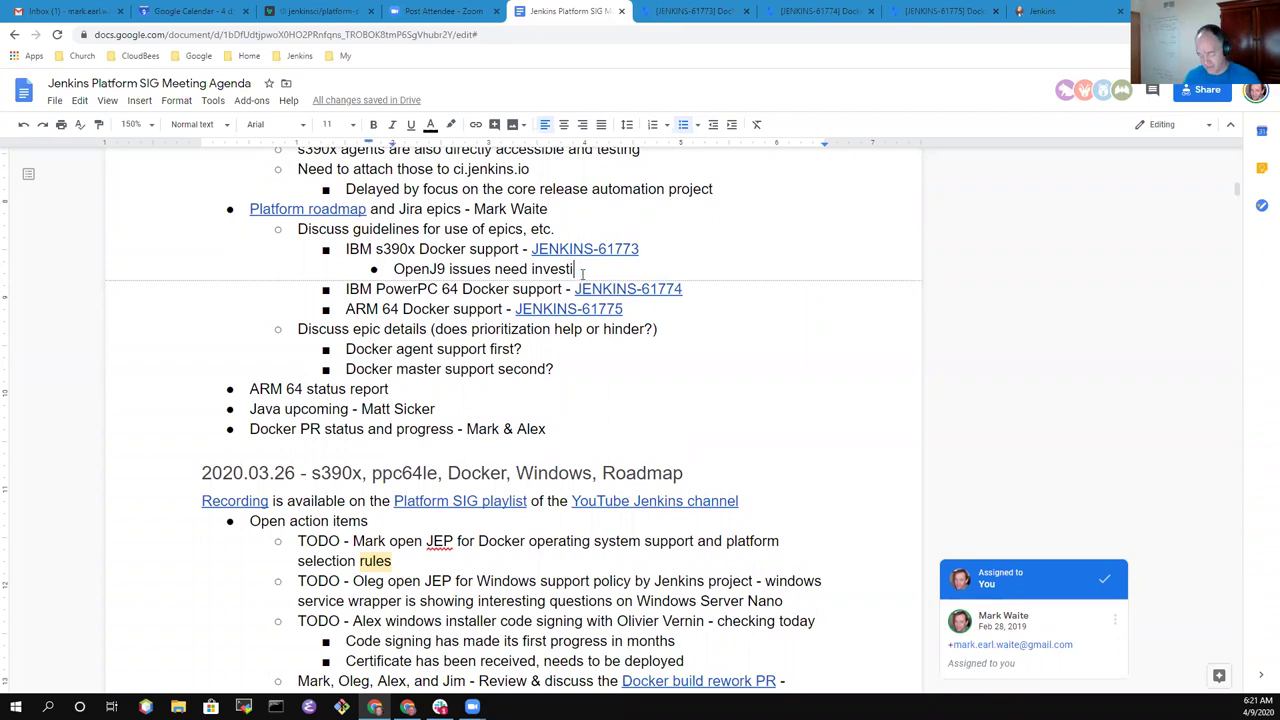
pyautogui.write('gation')
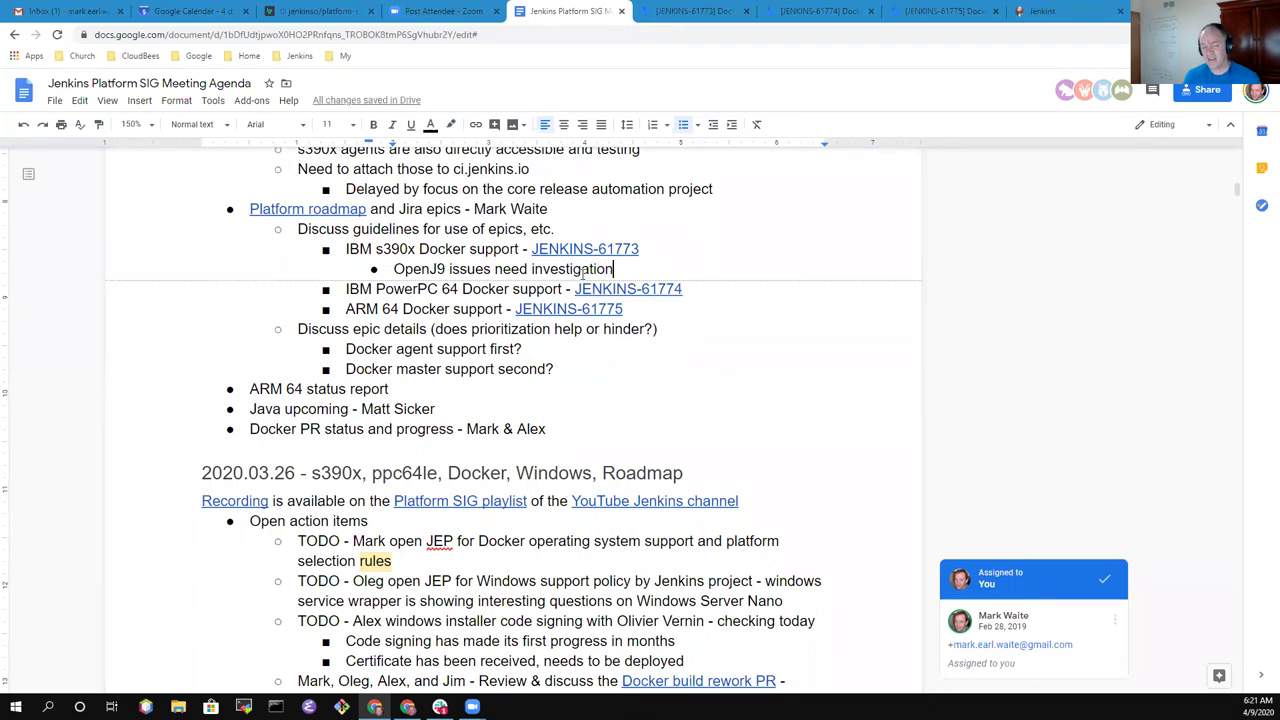
pyautogui.write(' (JDK')
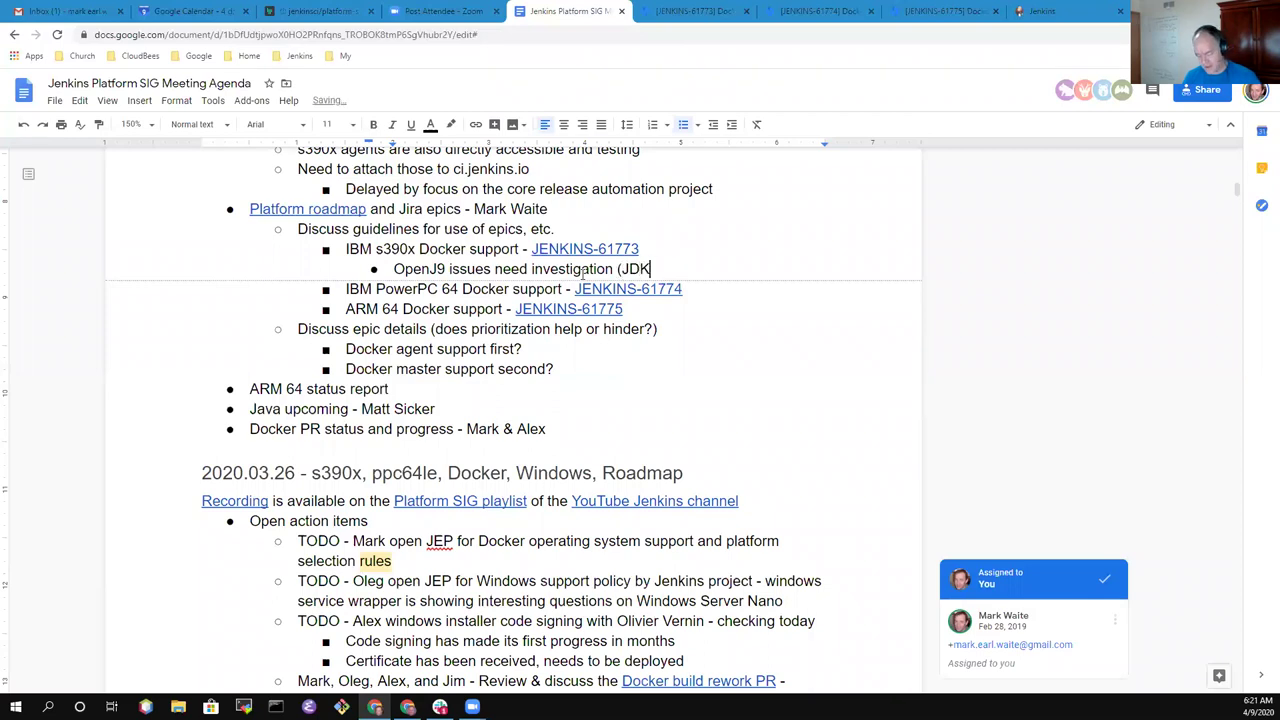
pyautogui.write(' 8)')
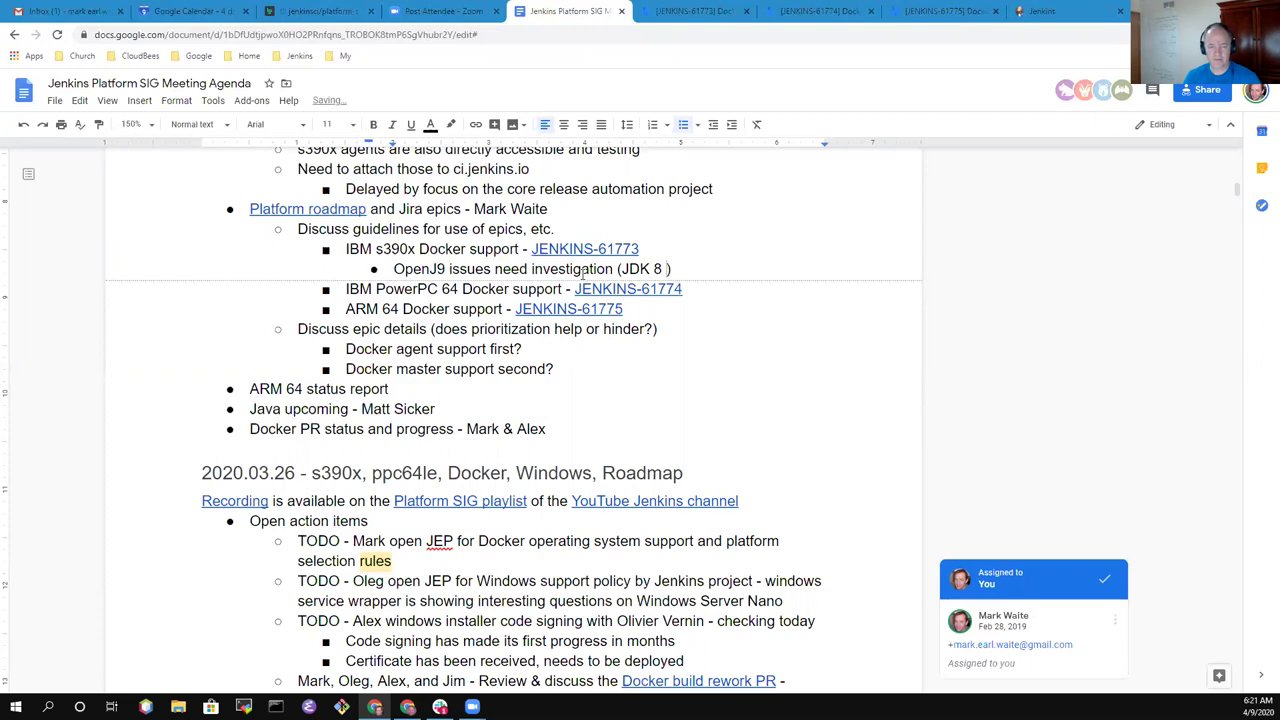
pyautogui.write('required')
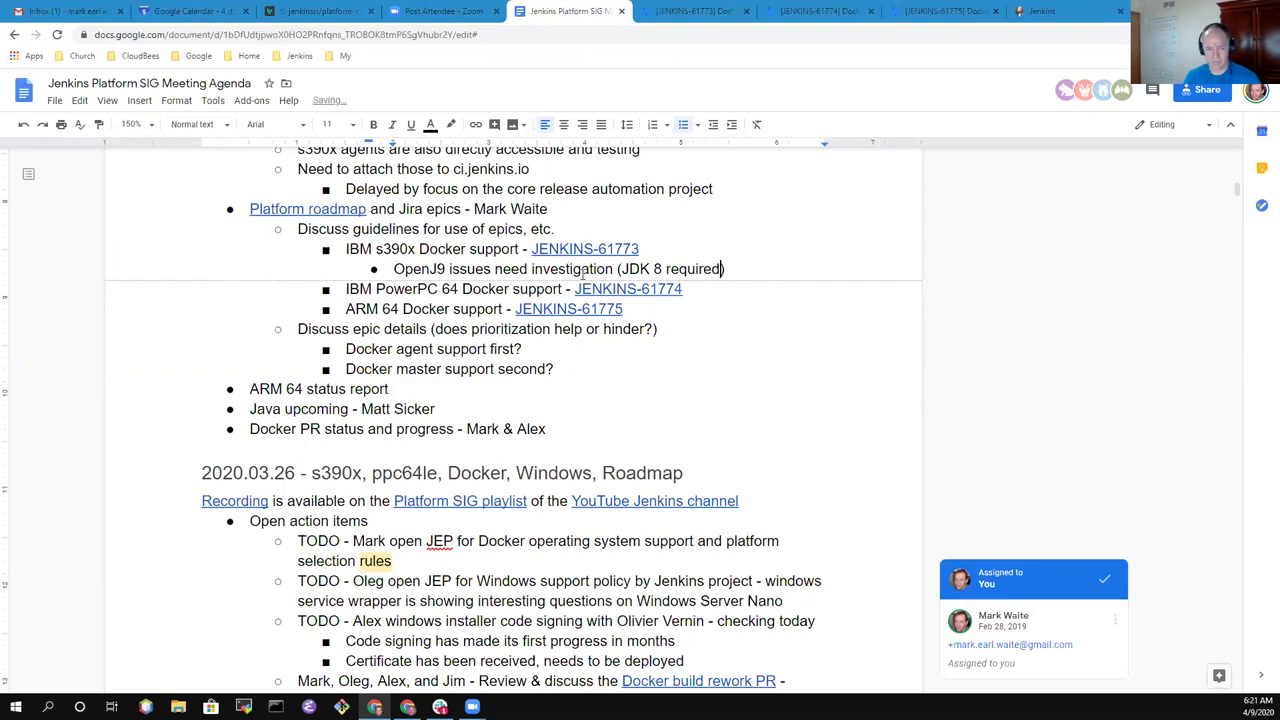
pyautogui.press('End')
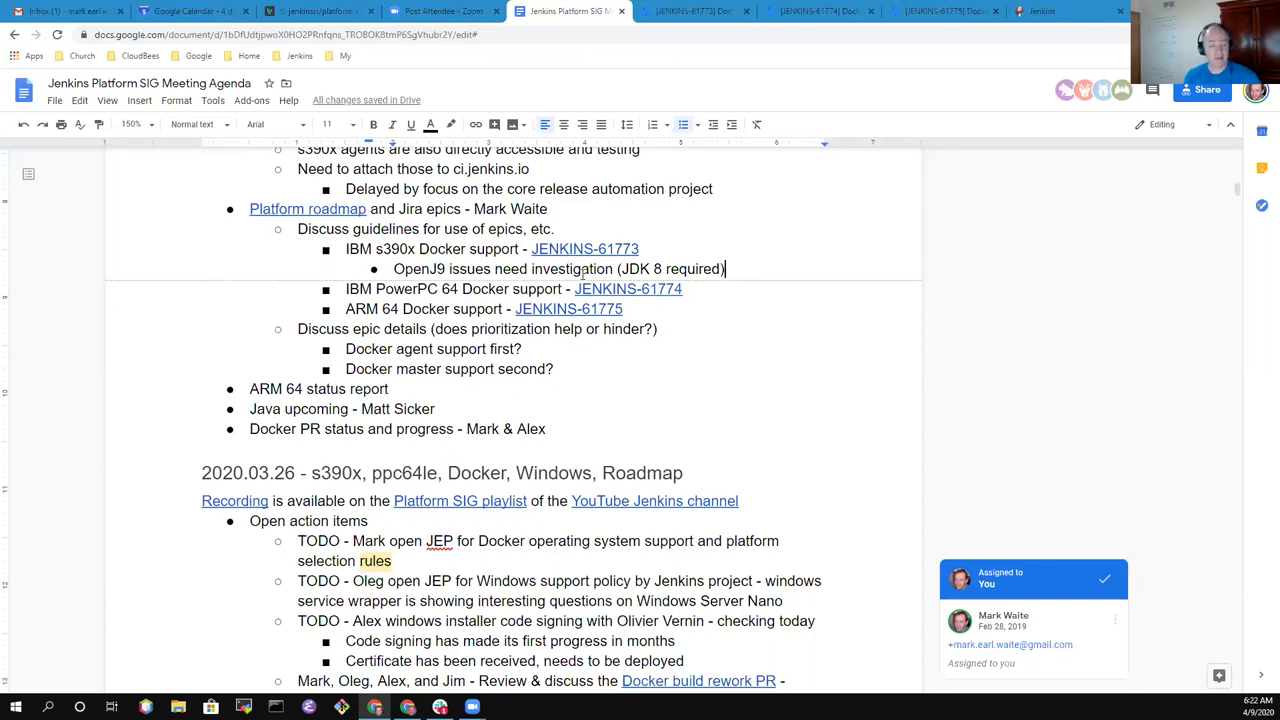
# - Add a sub-bullet that a contributor is running OpenJ9 agents on JDK 8 with s390x and ppc
pyautogui.tripleClick(583, 272)
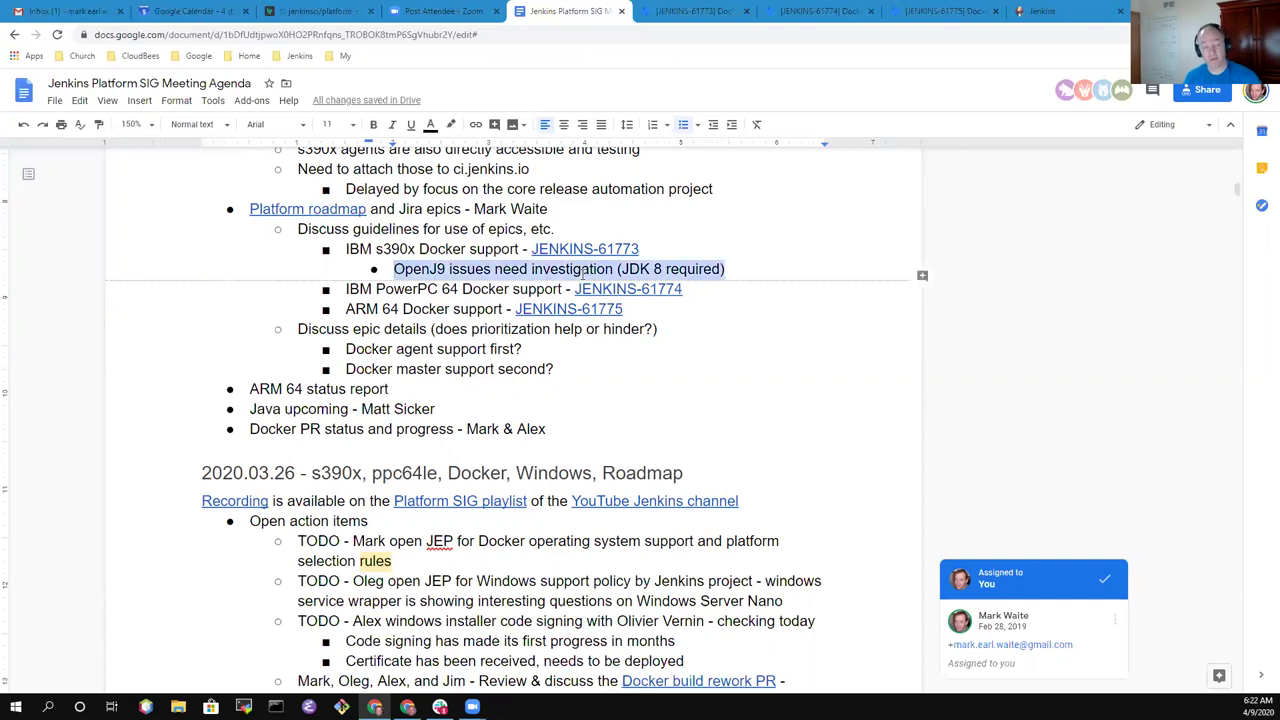
pyautogui.click(583, 272)
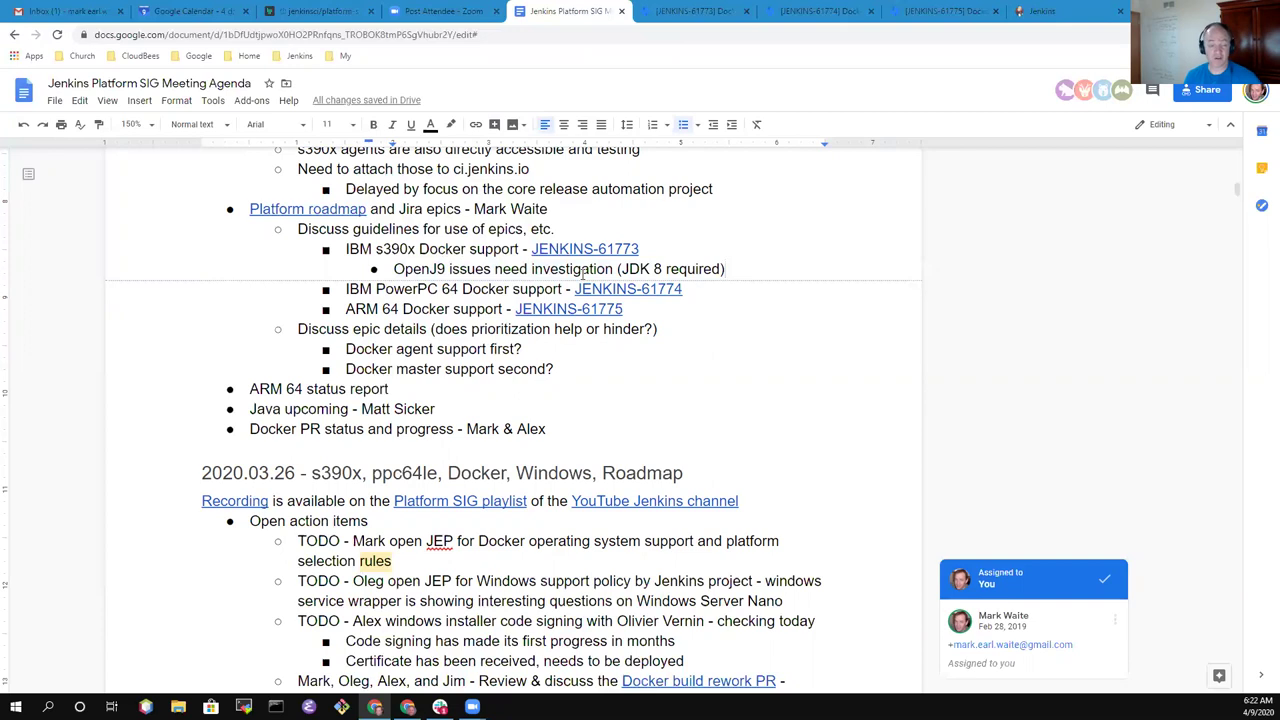
pyautogui.press('Down')
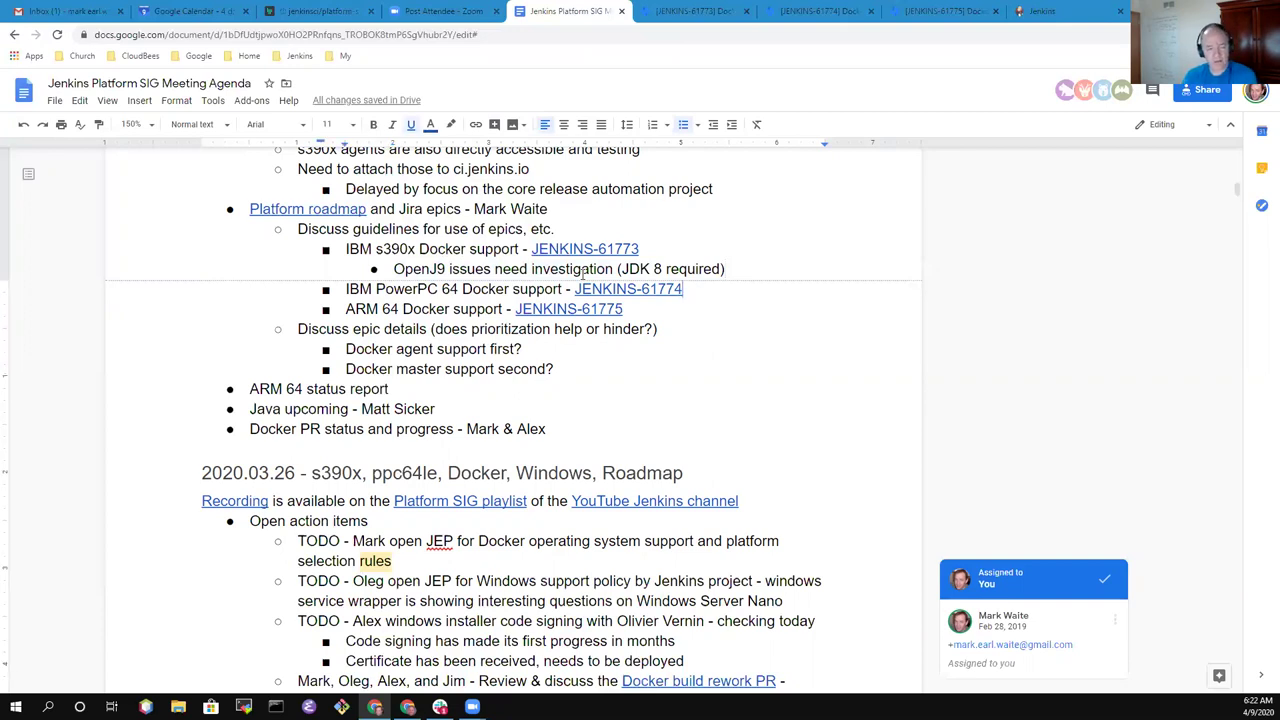
pyautogui.press('Up')
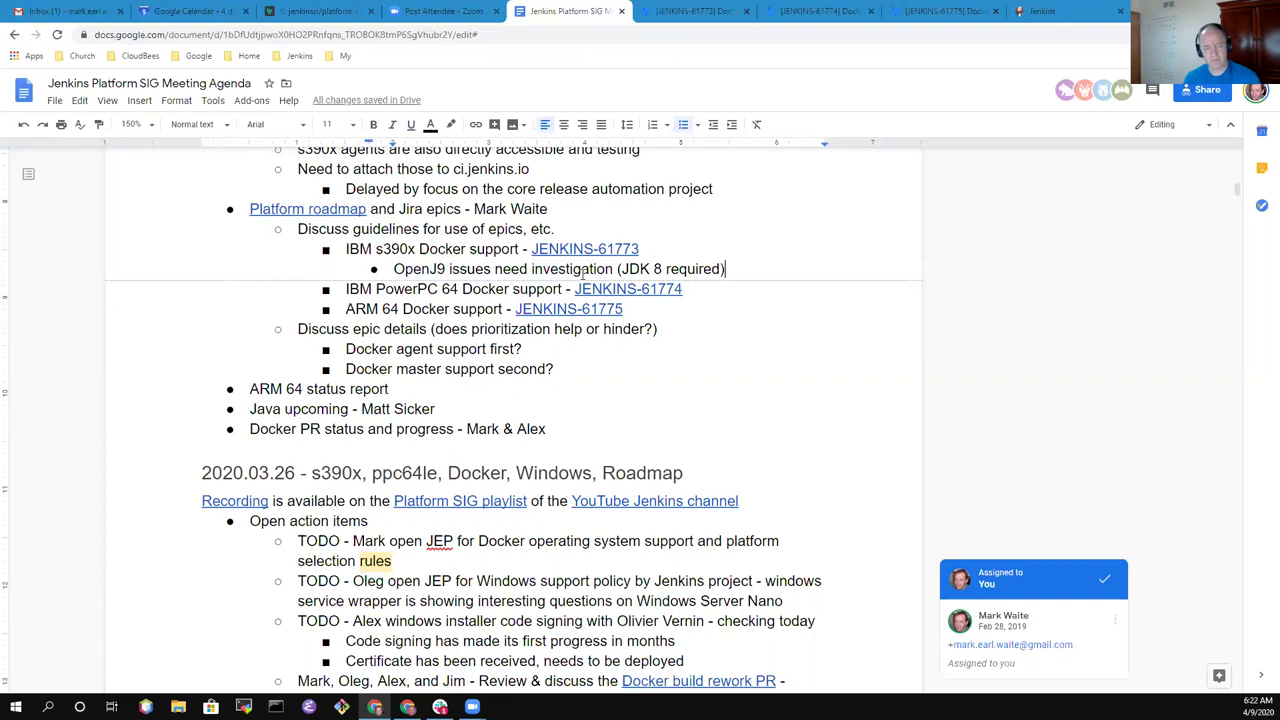
pyautogui.press('Return')
pyautogui.write('Mark Waite ')
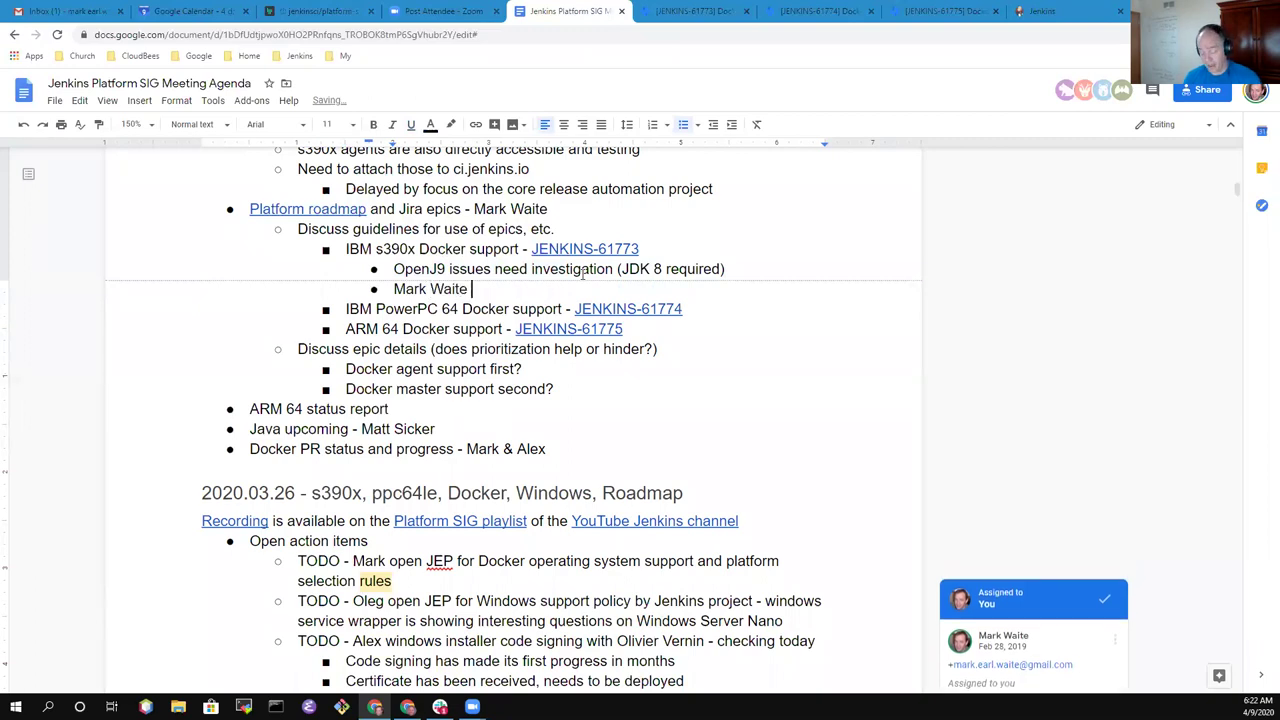
pyautogui.write('is running OpenK')
pyautogui.press('BackSpace')
pyautogui.write('J')
pyautogui.press('BackSpace')
pyautogui.write('J9 on ')
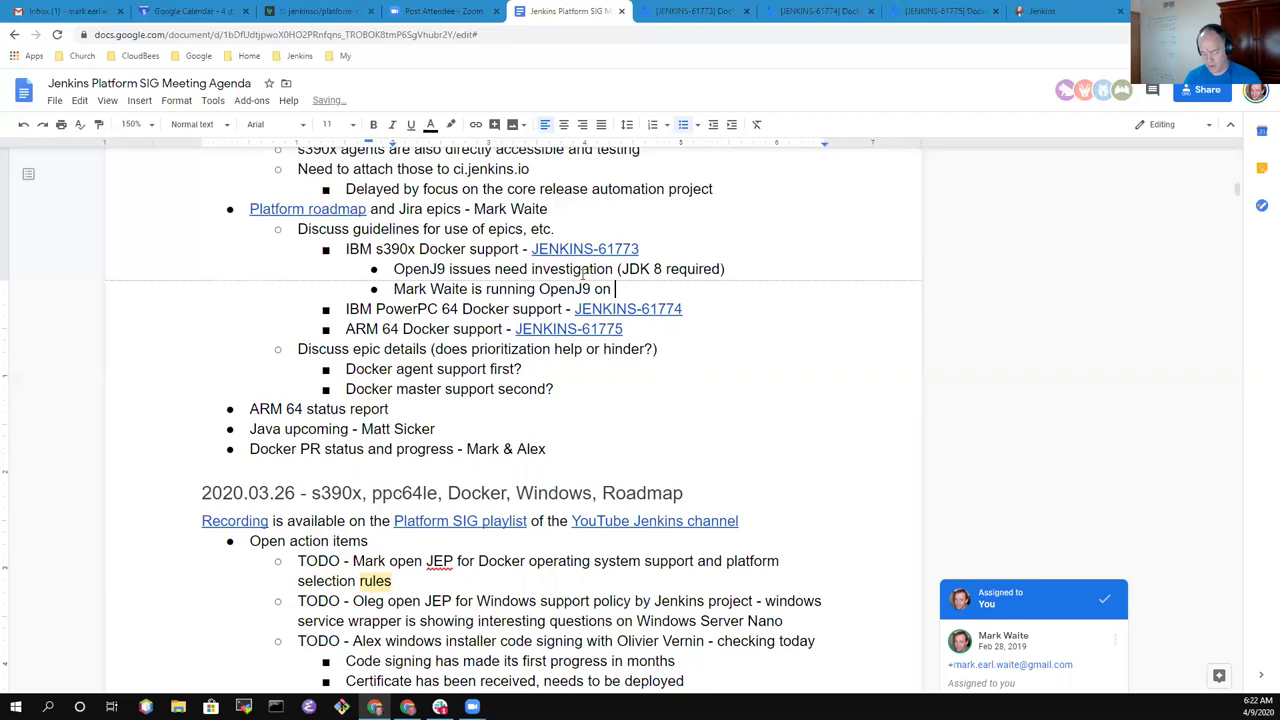
pyautogui.write('JDK 8 with')
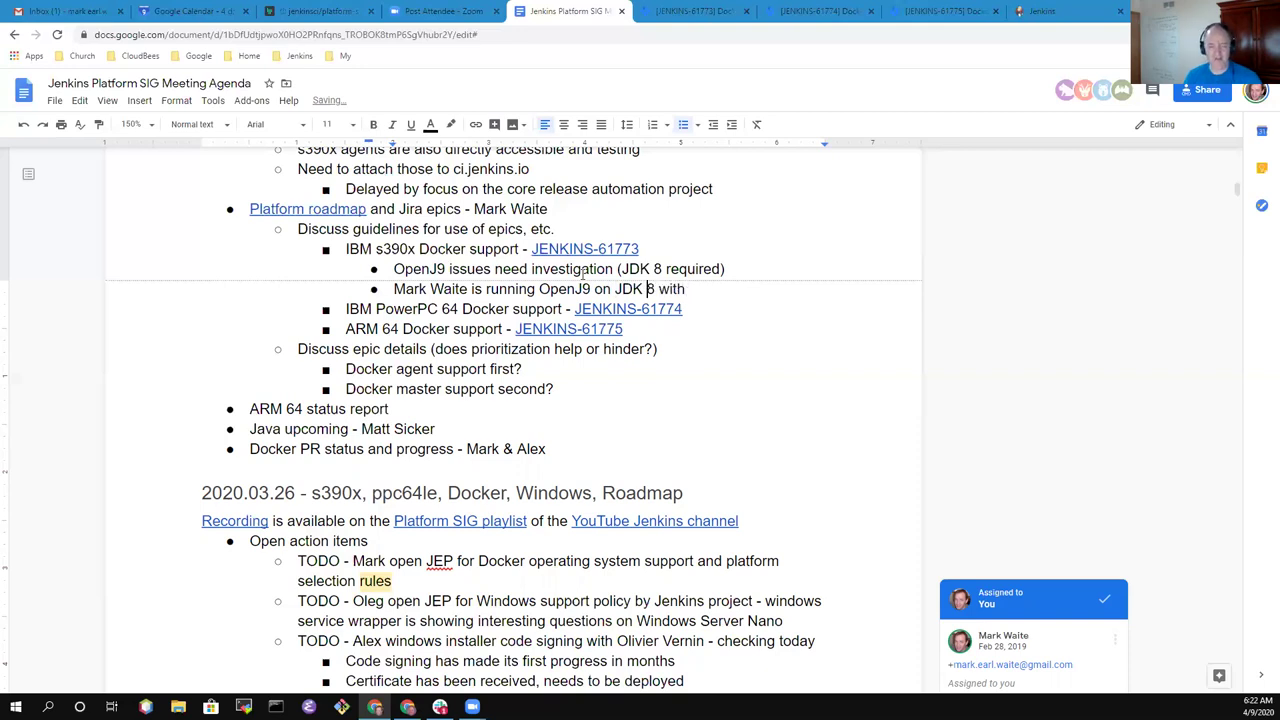
pyautogui.hotkey('ctrl', 'Left')
pyautogui.hotkey('ctrl', 'Left')
pyautogui.hotkey('ctrl', 'Left')
pyautogui.hotkey('ctrl', 'Left')
pyautogui.write('agents')
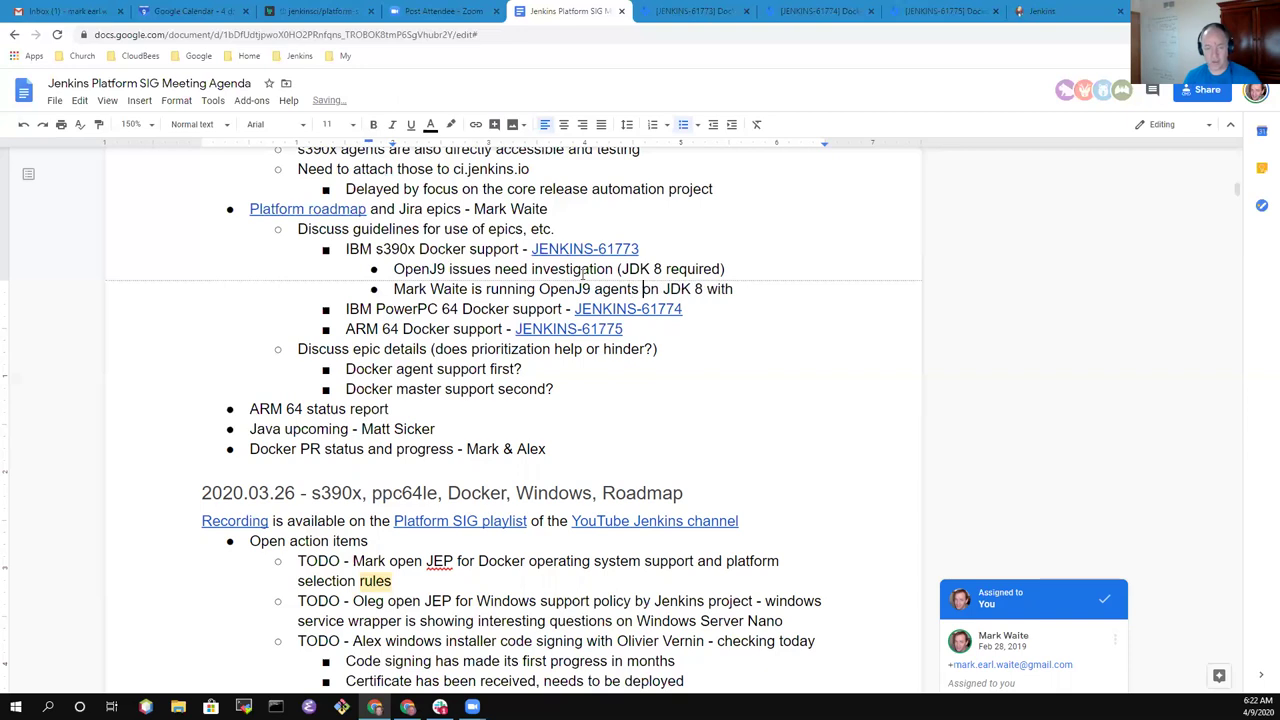
pyautogui.press('End')
pyautogui.write('s390x and ')
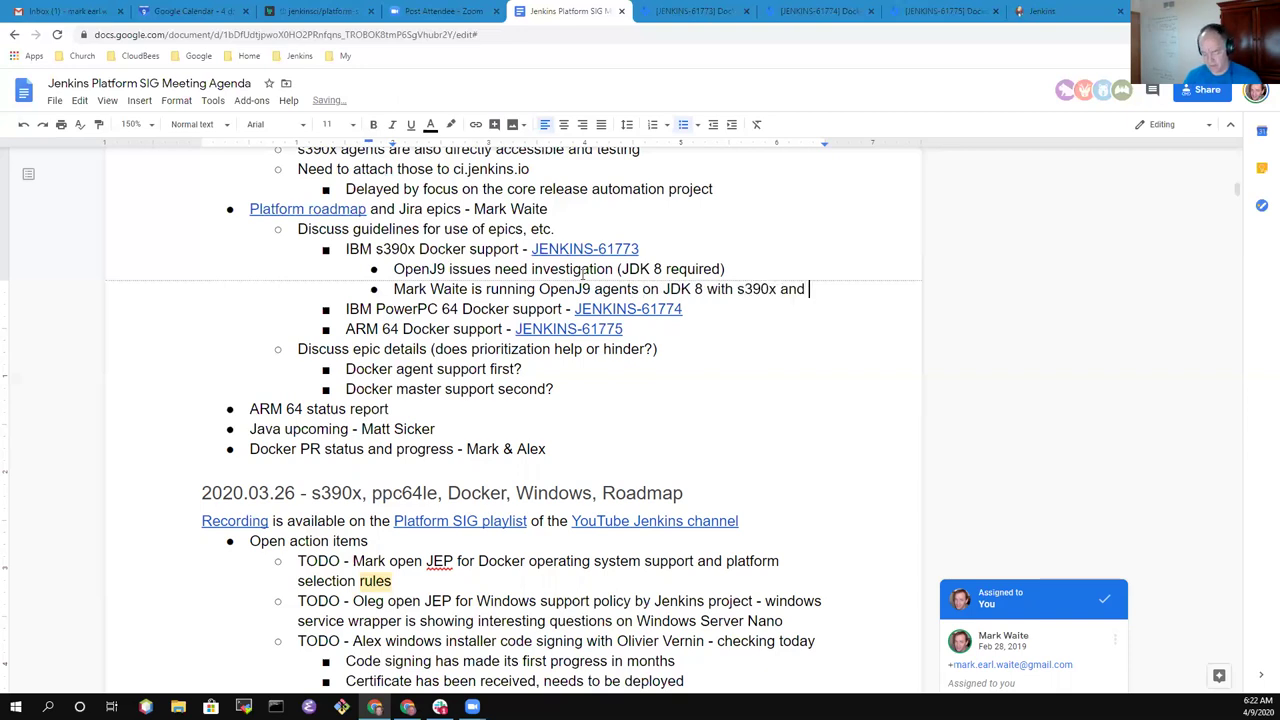
pyautogui.write('ppc')
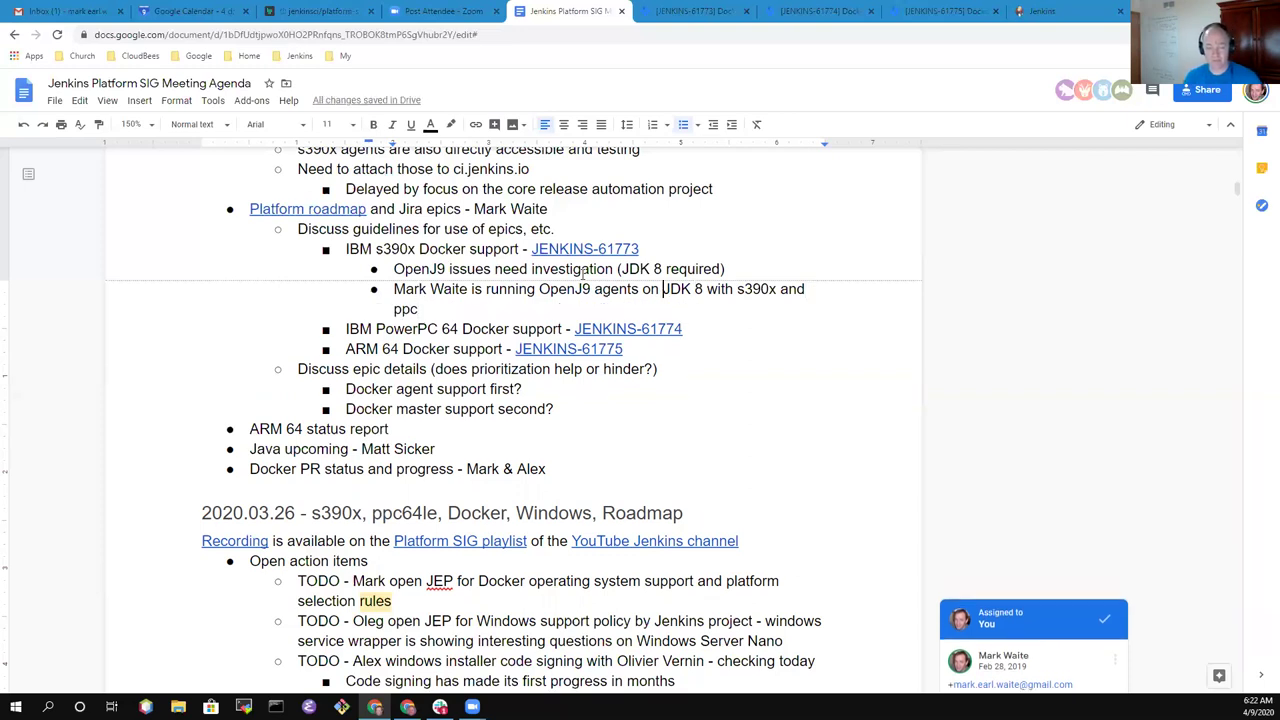
# - Reword the new note so 'is running' becomes 'uses'
pyautogui.hotkey('ctrl', 'Left')
pyautogui.hotkey('ctrl', 'shift', 'Right')
pyautogui.hotkey('ctrl', 'shift', 'Right')
pyautogui.write('use')
pyautogui.press('End')
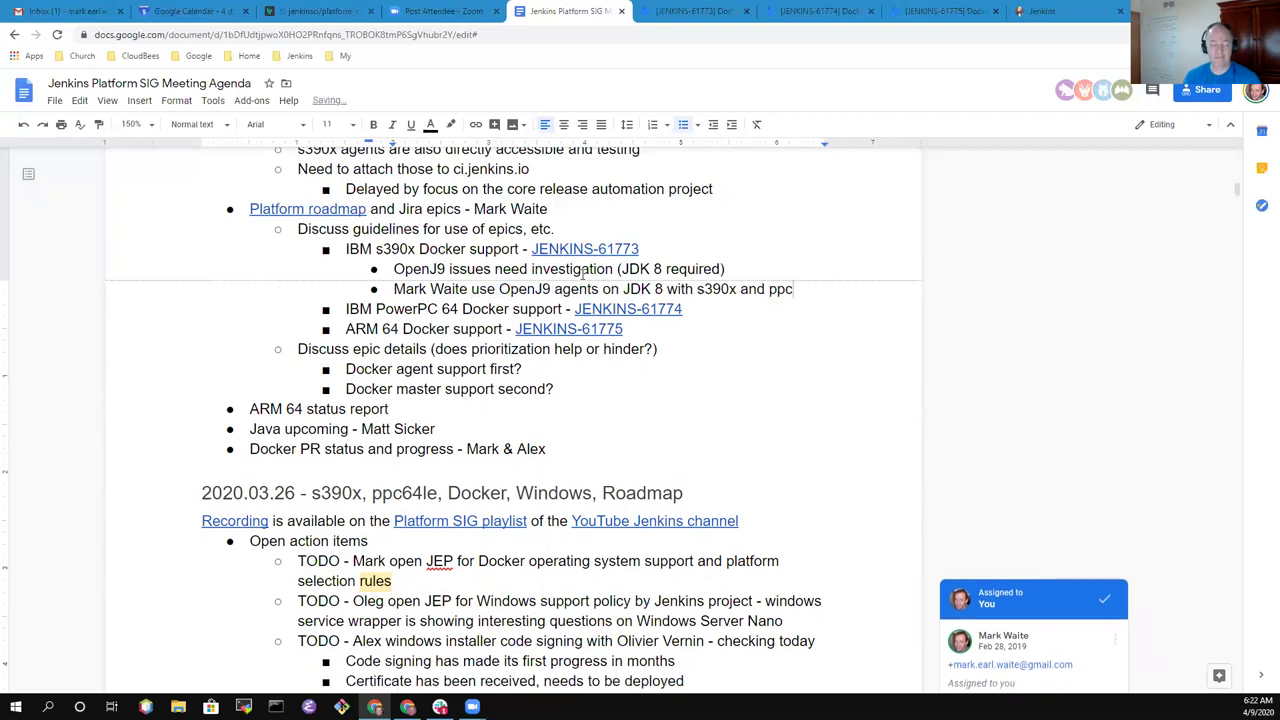
pyautogui.hotkey('ctrl', 'Left')
pyautogui.hotkey('ctrl', 'Left')
pyautogui.hotkey('ctrl', 'Left')
pyautogui.hotkey('ctrl', 'Left')
pyautogui.hotkey('ctrl', 'Left')
pyautogui.hotkey('ctrl', 'Left')
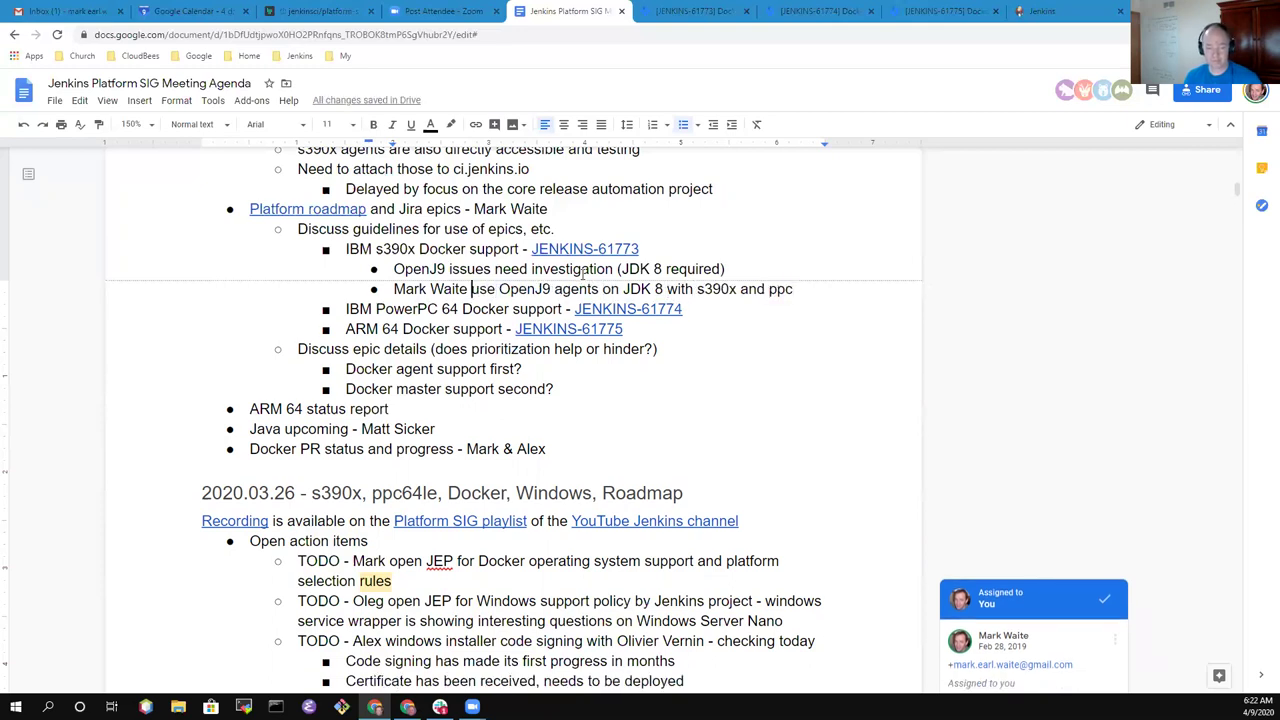
pyautogui.press('Right')
pyautogui.press('Right')
pyautogui.press('Right')
pyautogui.write('s')
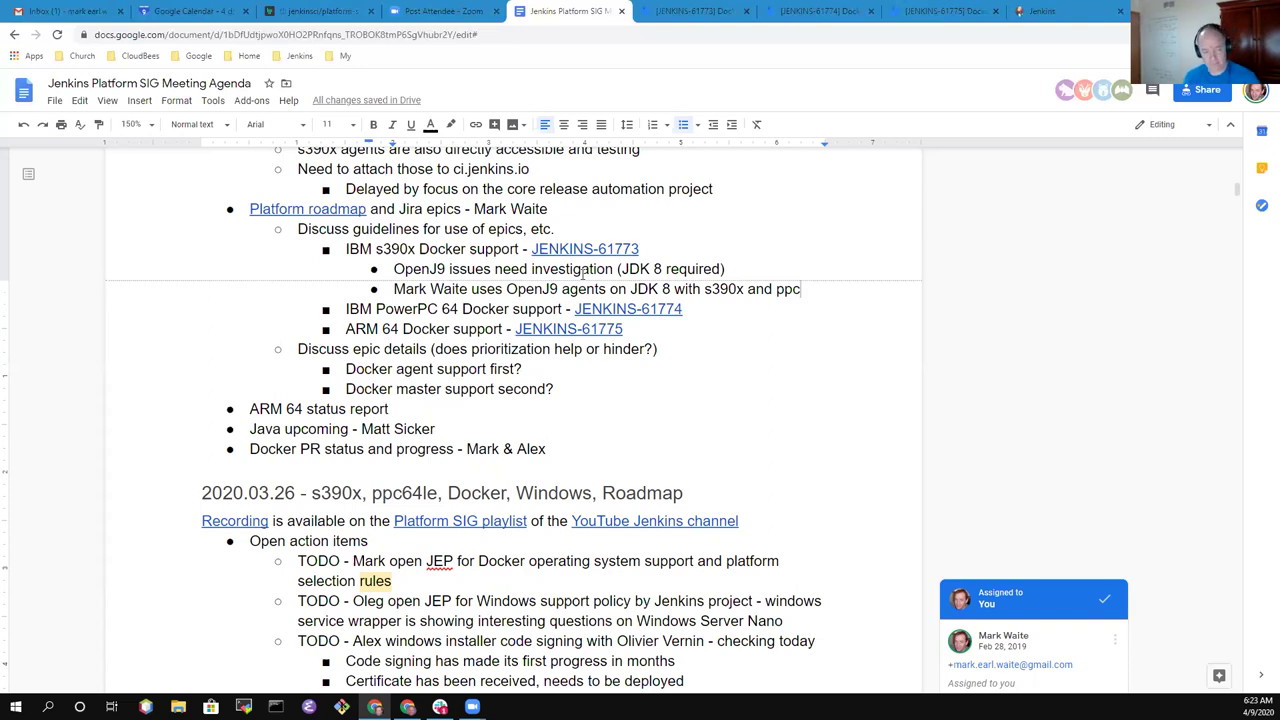
# - Move down to the JENKINS-61774 link on the IBM PowerPC line
pyautogui.press('Up')
pyautogui.press('Up')
pyautogui.press('Up')
pyautogui.press('Up')
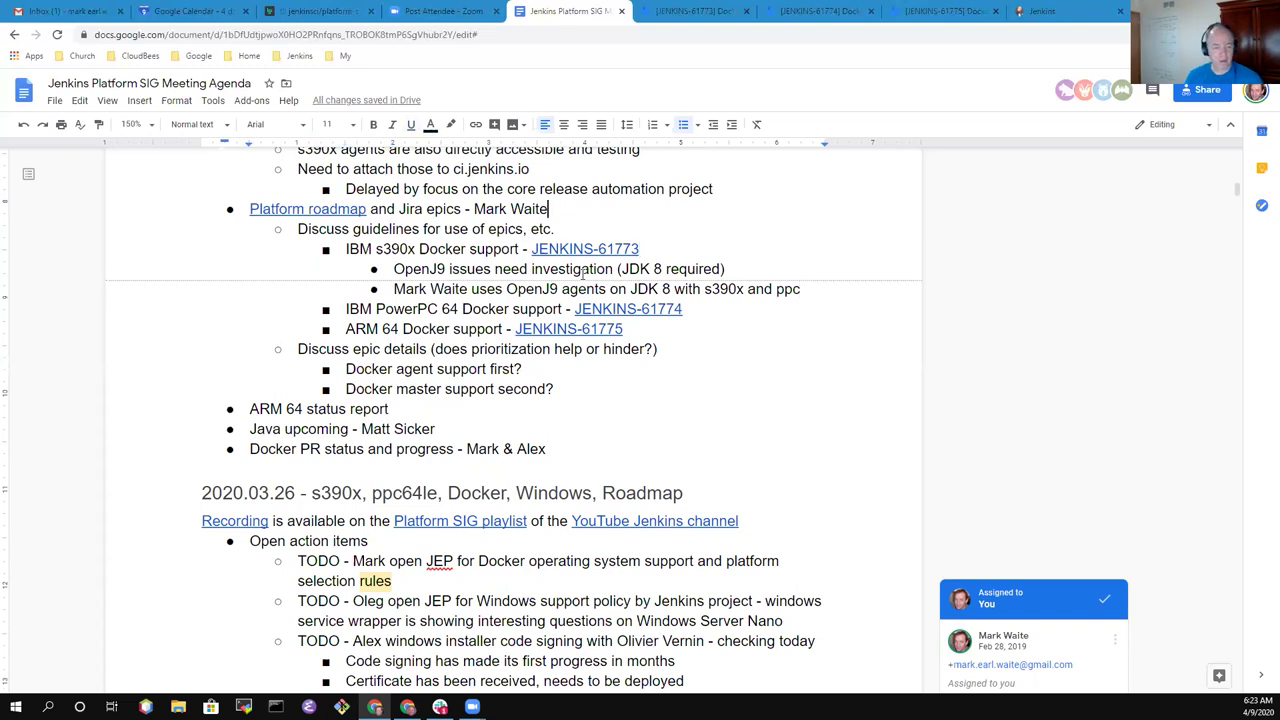
pyautogui.press('Down')
pyautogui.press('Down')
pyautogui.press('Home')
pyautogui.press('Down')
pyautogui.press('Down')
pyautogui.press('Home')
pyautogui.press('End')
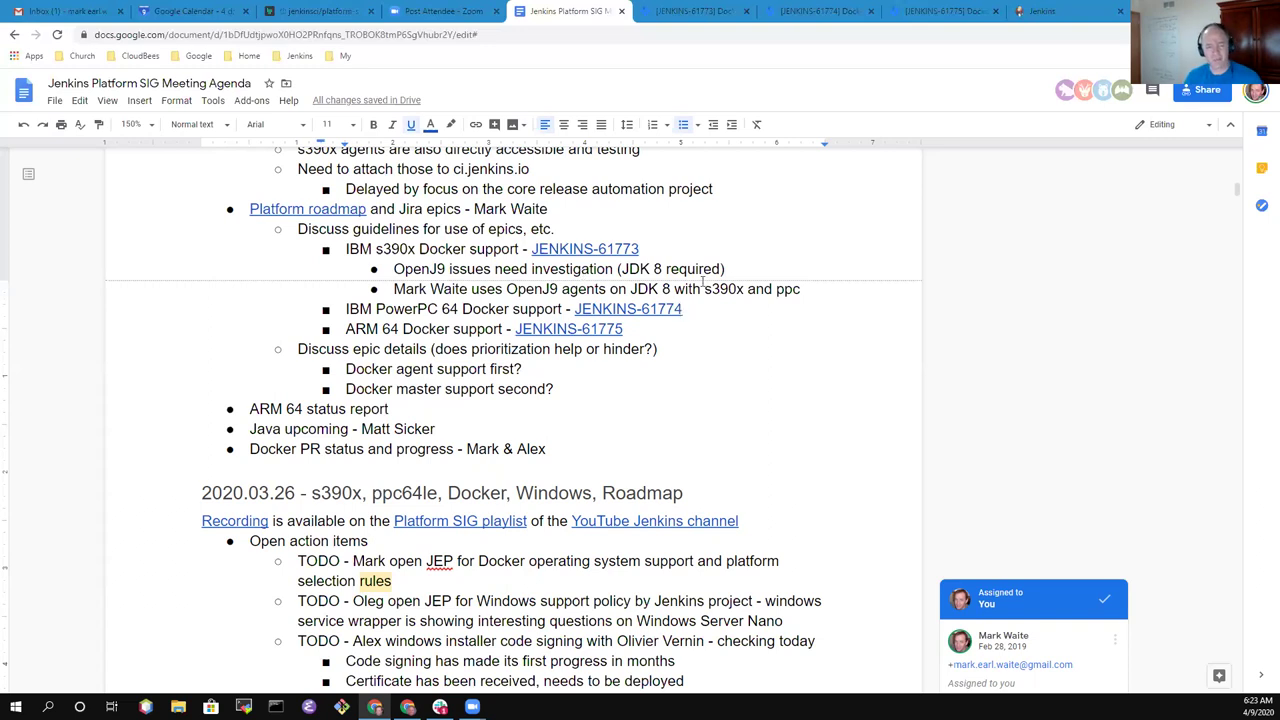
# - Review the Issues in Epic lists for JENKINS-61774 (PowerPC 64) and JENKINS-61775 (ARM 64), then return to the agenda
pyautogui.click(818, 11)
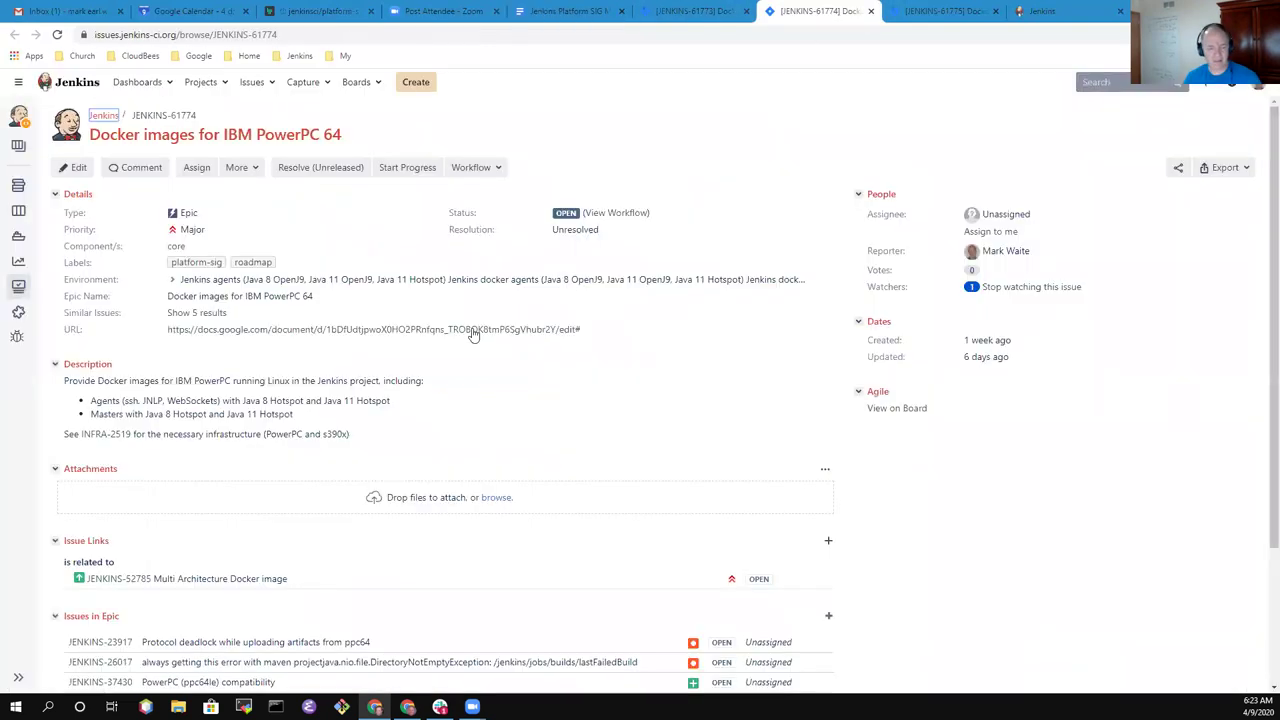
pyautogui.scroll(-3, 476, 333)
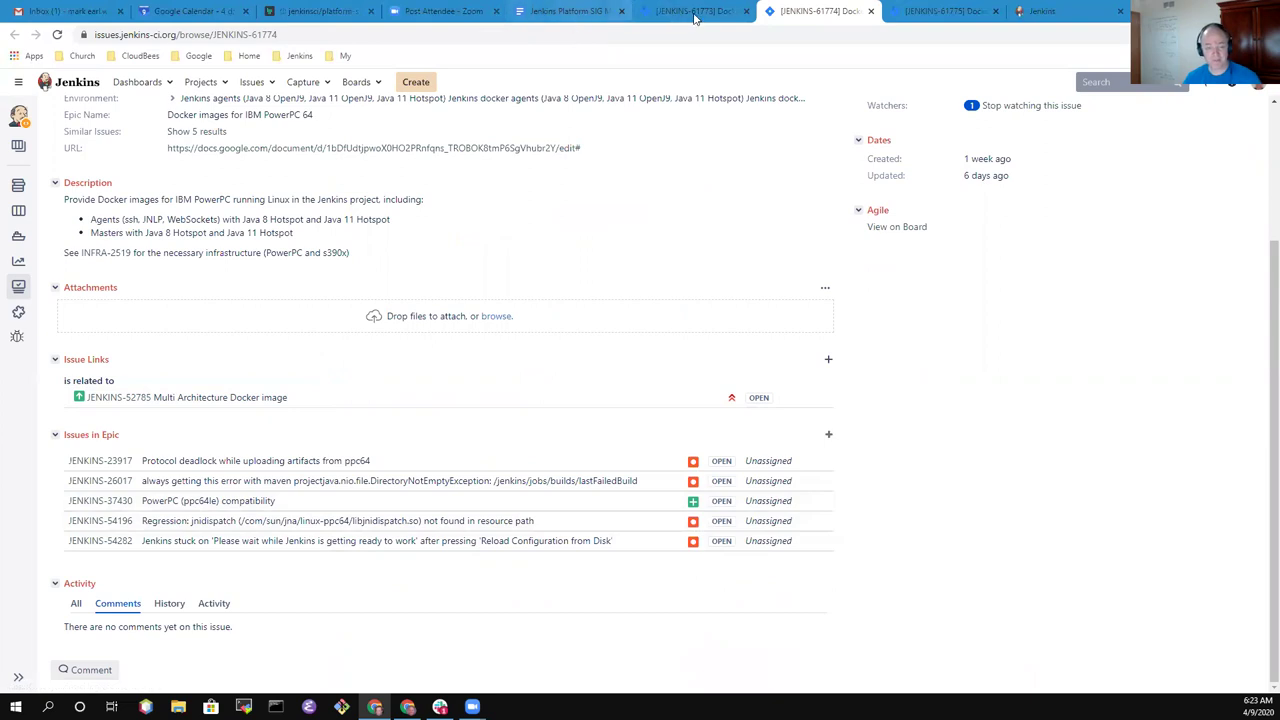
pyautogui.click(585, 11)
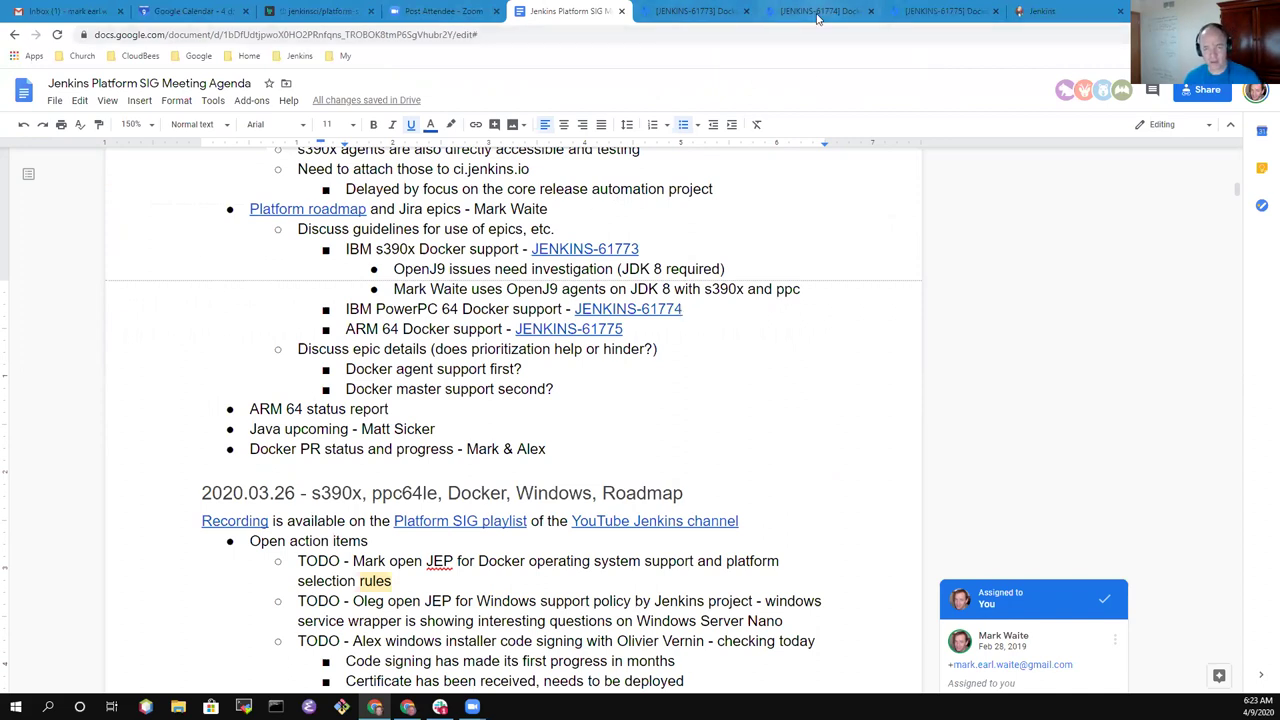
pyautogui.click(945, 12)
pyautogui.scroll(-2, 400, 460)
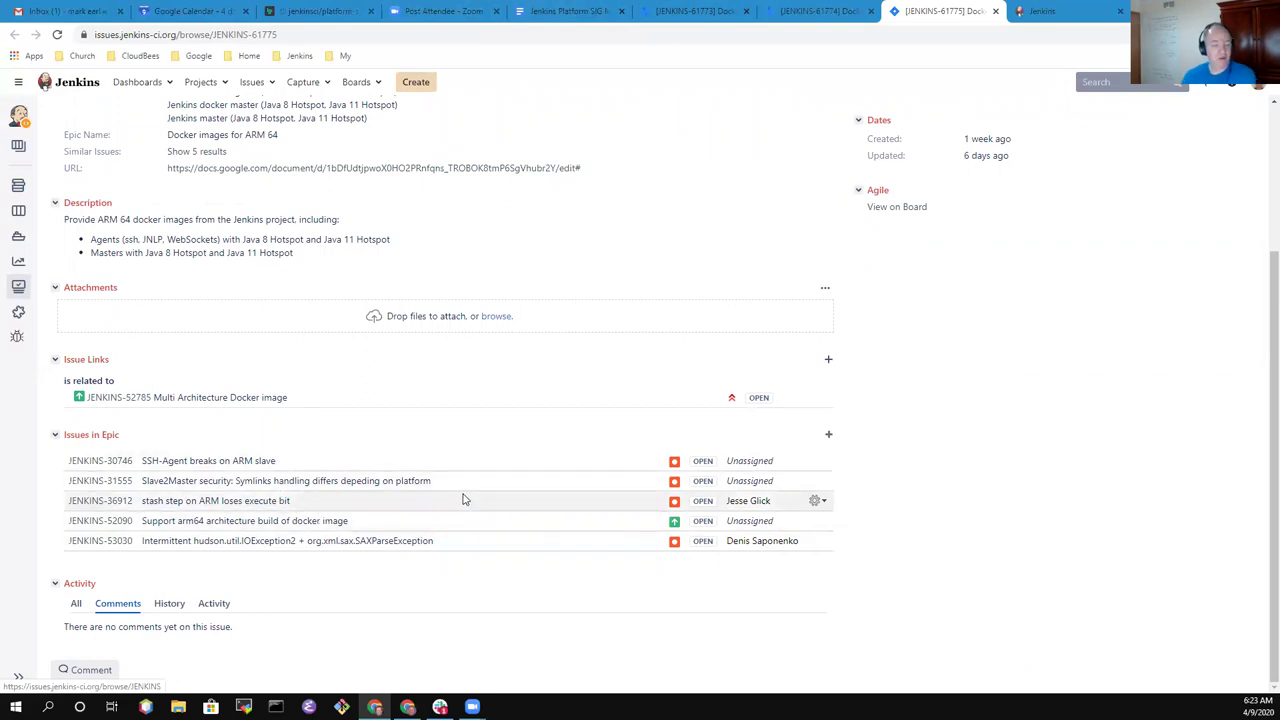
pyautogui.click(581, 18)
pyautogui.click(729, 312)
pyautogui.click(577, 387)
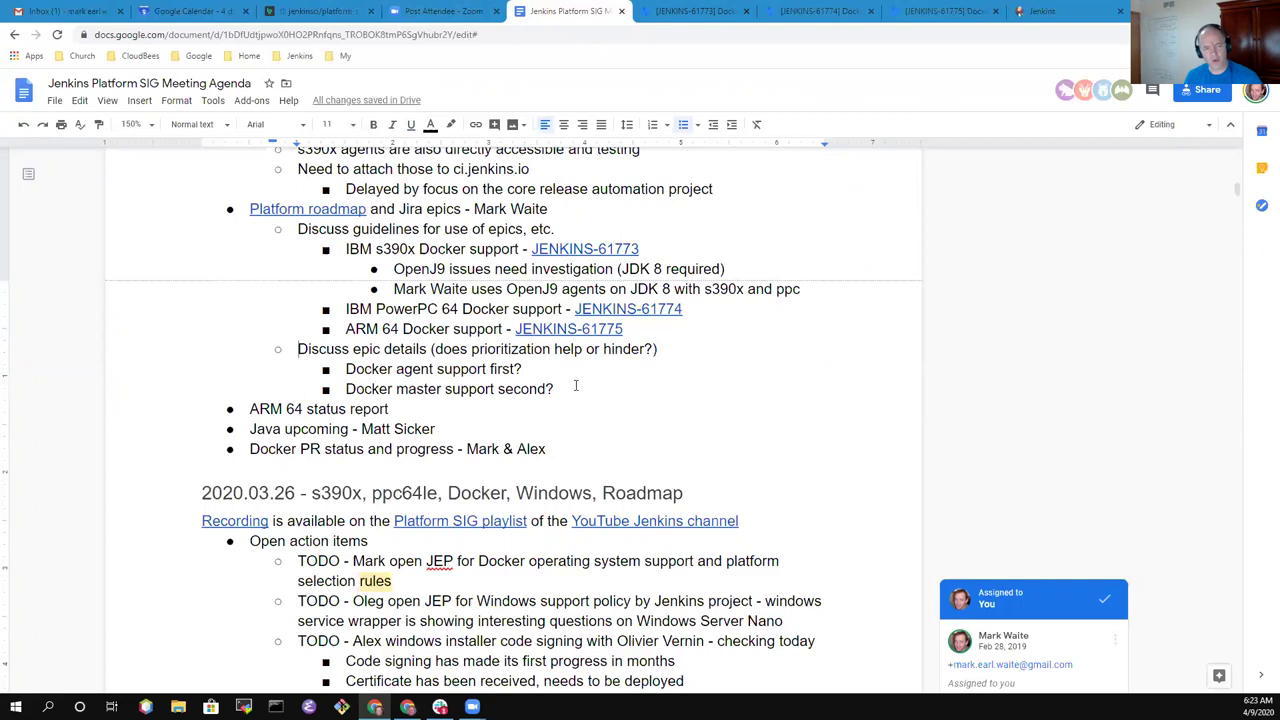
pyautogui.hotkey('shift', 'End')
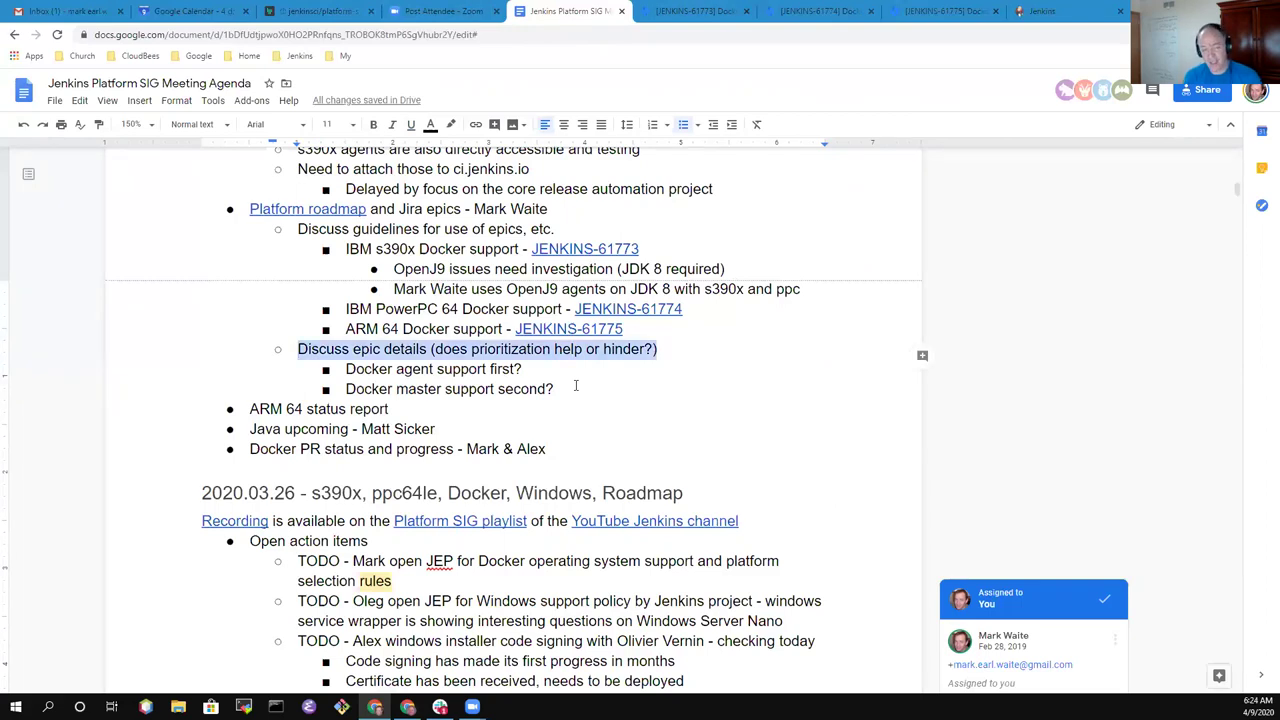
pyautogui.hotkey('ctrl', 'Tab')
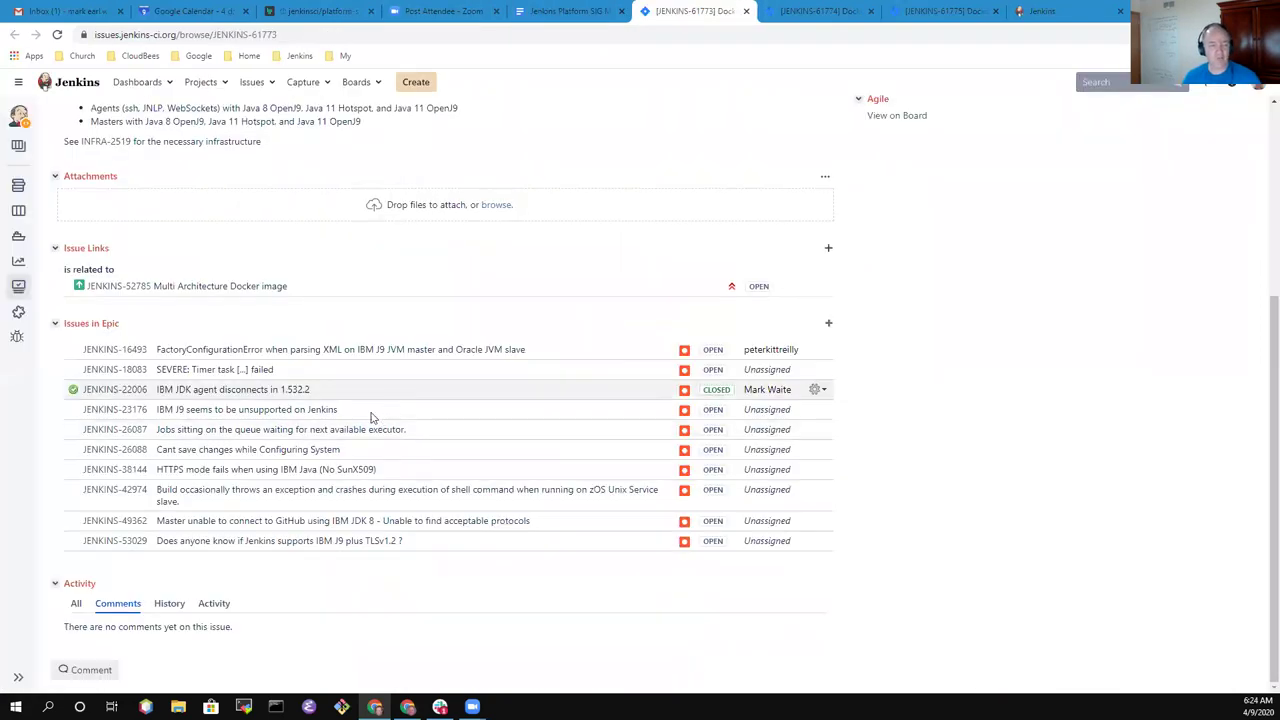
pyautogui.scroll(3, 419, 436)
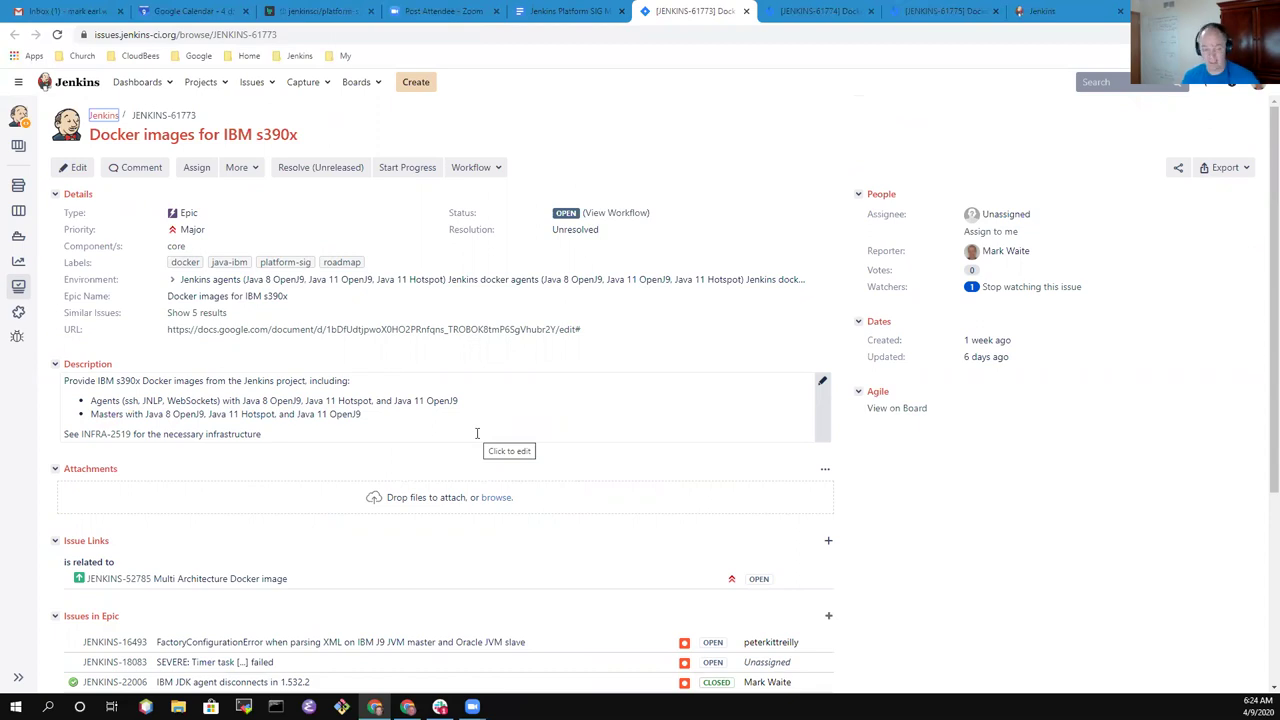
# - Append the two presenters' names after 'ARM 64 status report'
pyautogui.click(575, 20)
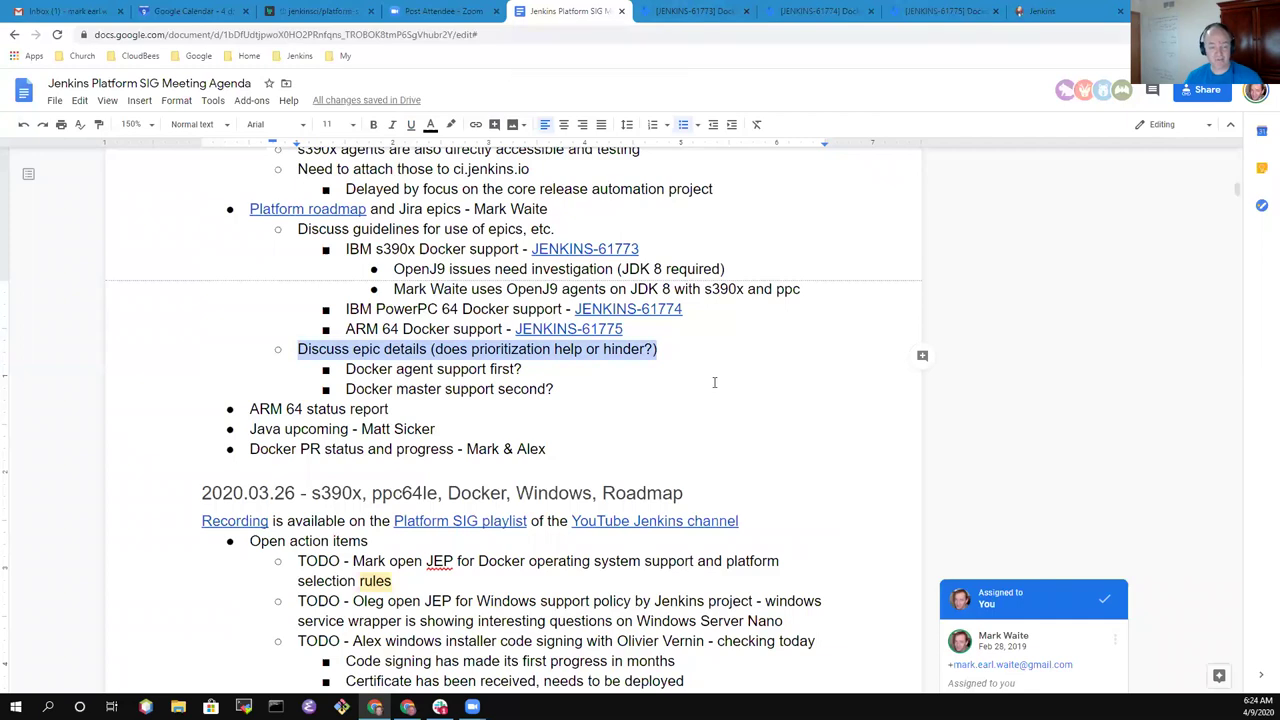
pyautogui.click(602, 386)
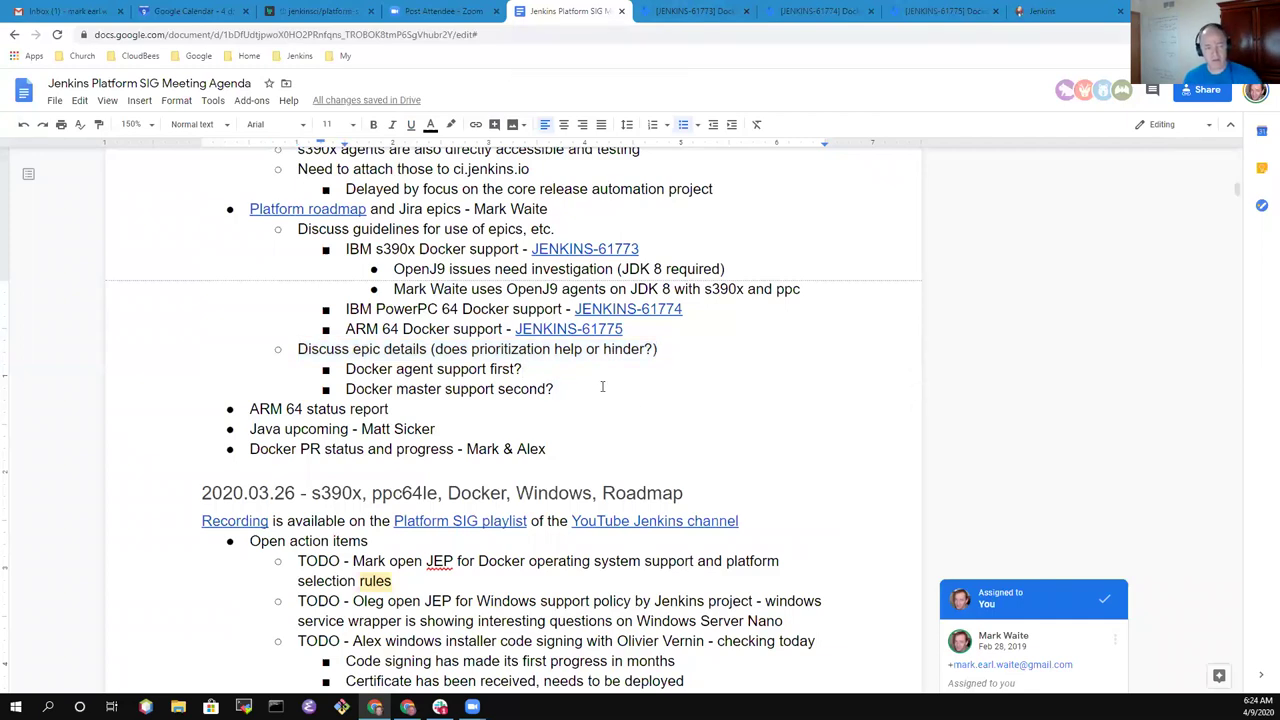
pyautogui.press('Up')
pyautogui.press('Up')
pyautogui.press('Up')
pyautogui.press('Up')
pyautogui.press('Up')
pyautogui.press('Up')
pyautogui.press('Up')
pyautogui.press('Up')
pyautogui.hotkey('shift', 'Home')
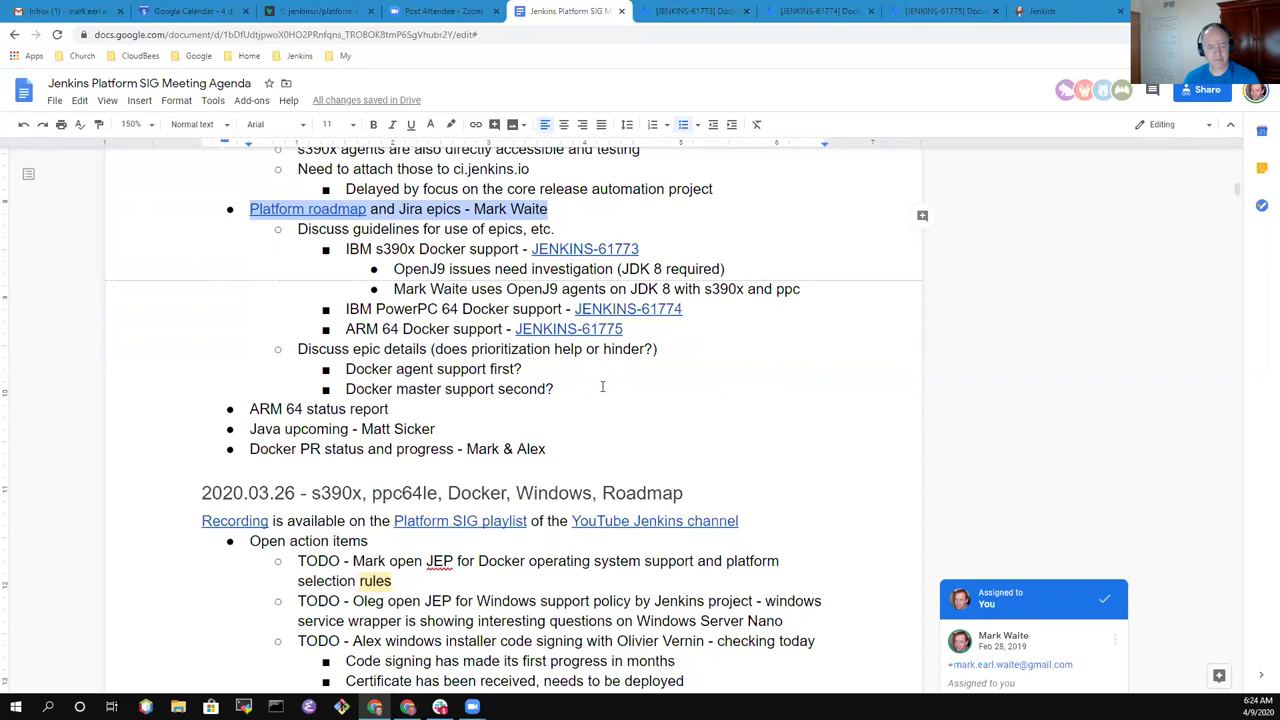
pyautogui.press('Down')
pyautogui.press('Down')
pyautogui.press('Down')
pyautogui.press('Down')
pyautogui.press('Down')
pyautogui.press('Down')
pyautogui.press('Down')
pyautogui.press('Down')
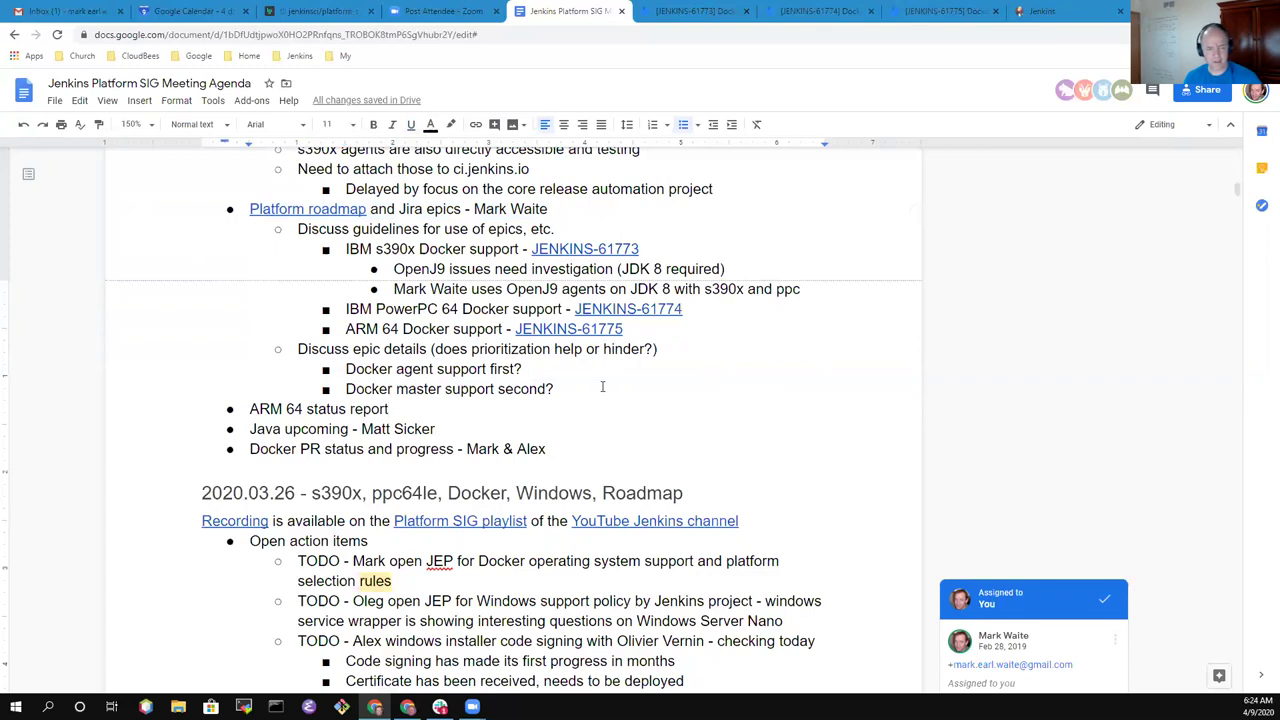
pyautogui.press('Down')
pyautogui.press('Down')
pyautogui.press('Home')
pyautogui.hotkey('shift', 'End')
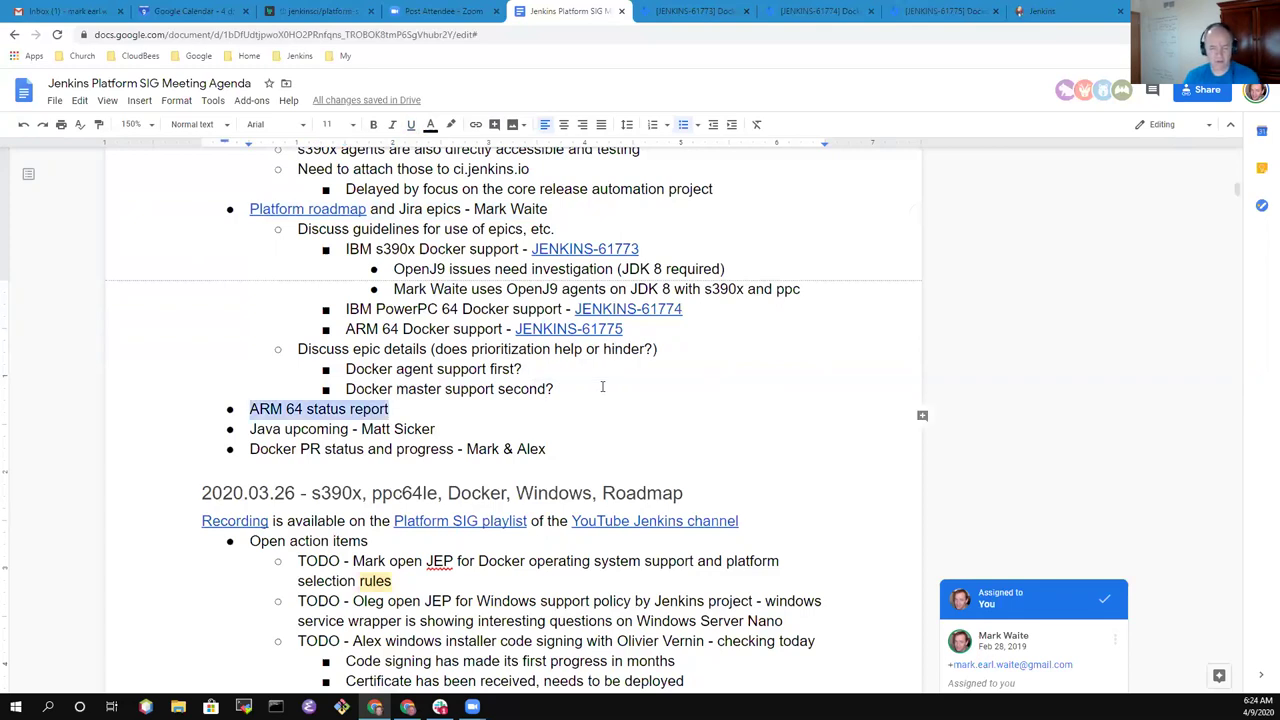
pyautogui.press('End')
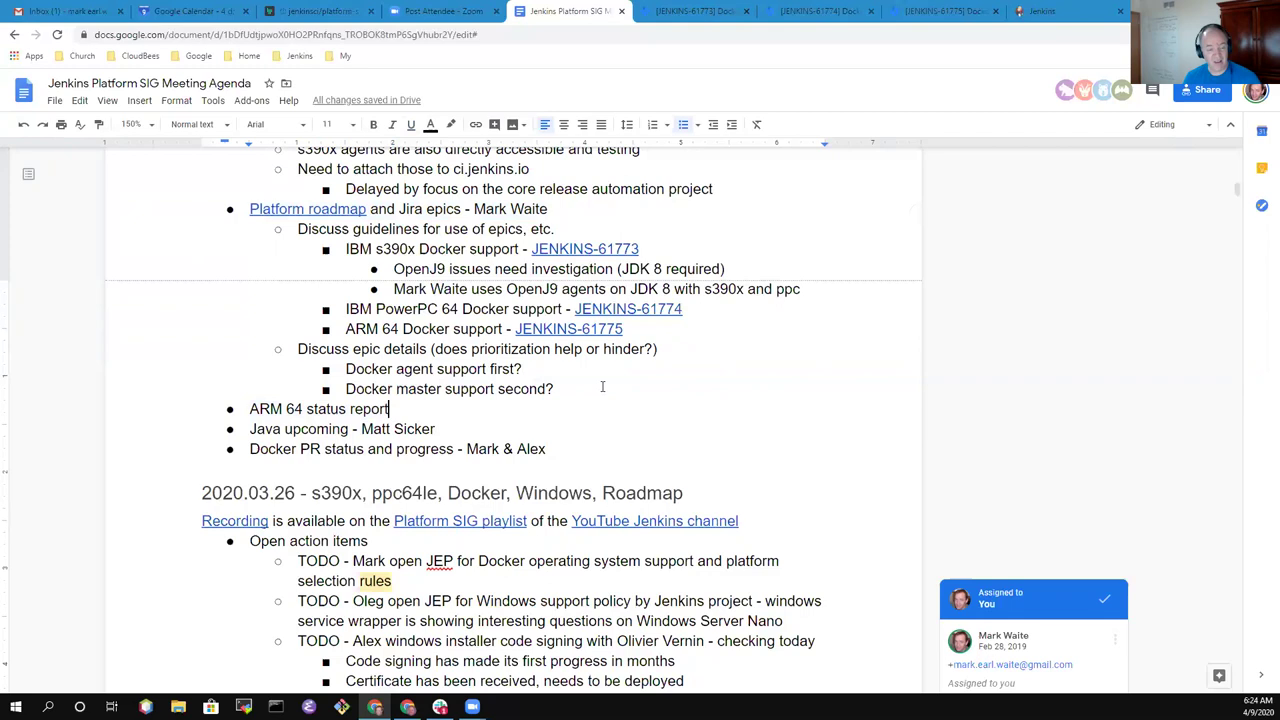
pyautogui.write('- Mart')
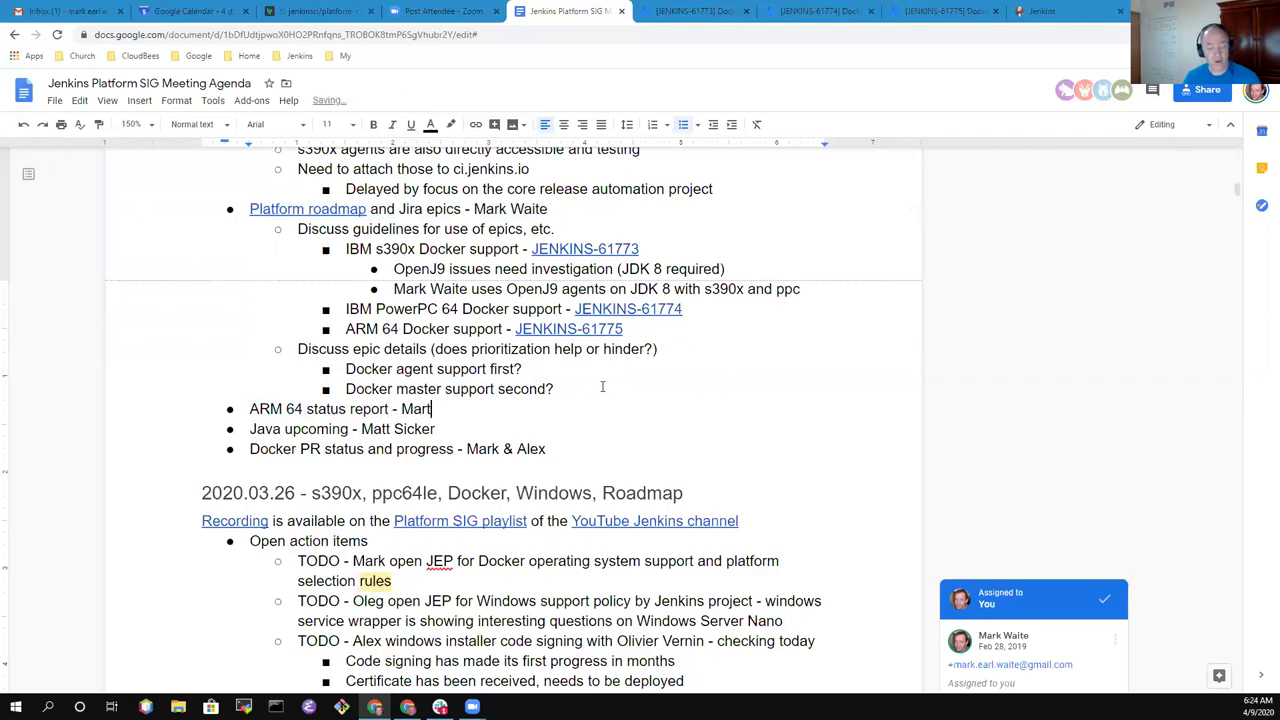
pyautogui.press('BackSpace')
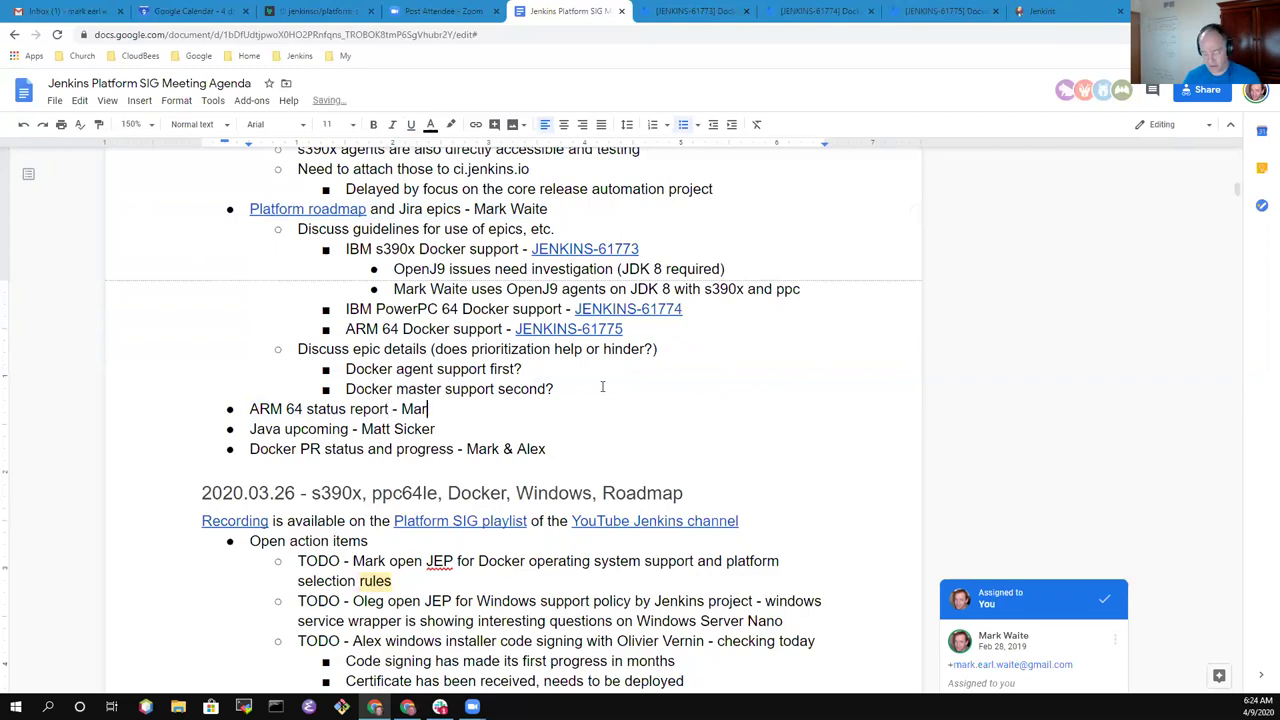
pyautogui.write('k & Alex')
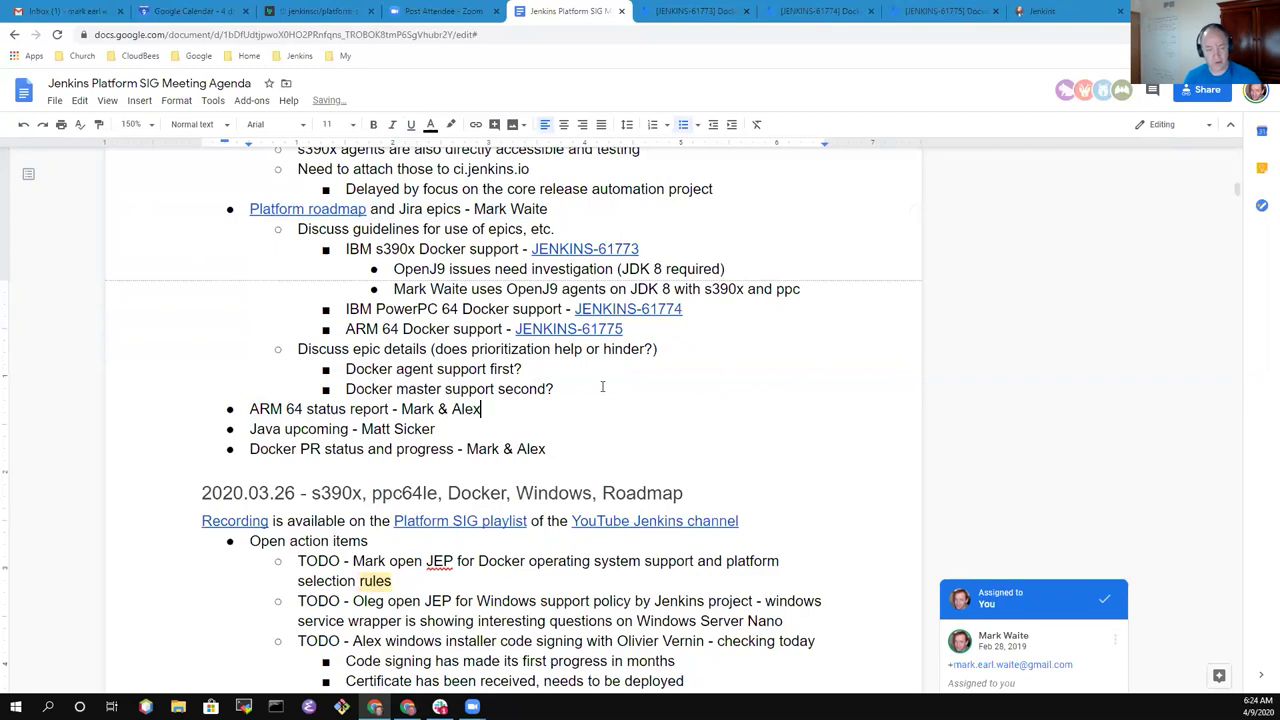
# - Add an indented sub-bullet 'AWS has ARM64 instances'
pyautogui.press('Return')
pyautogui.press('Tab')
pyautogui.write('AWS ')
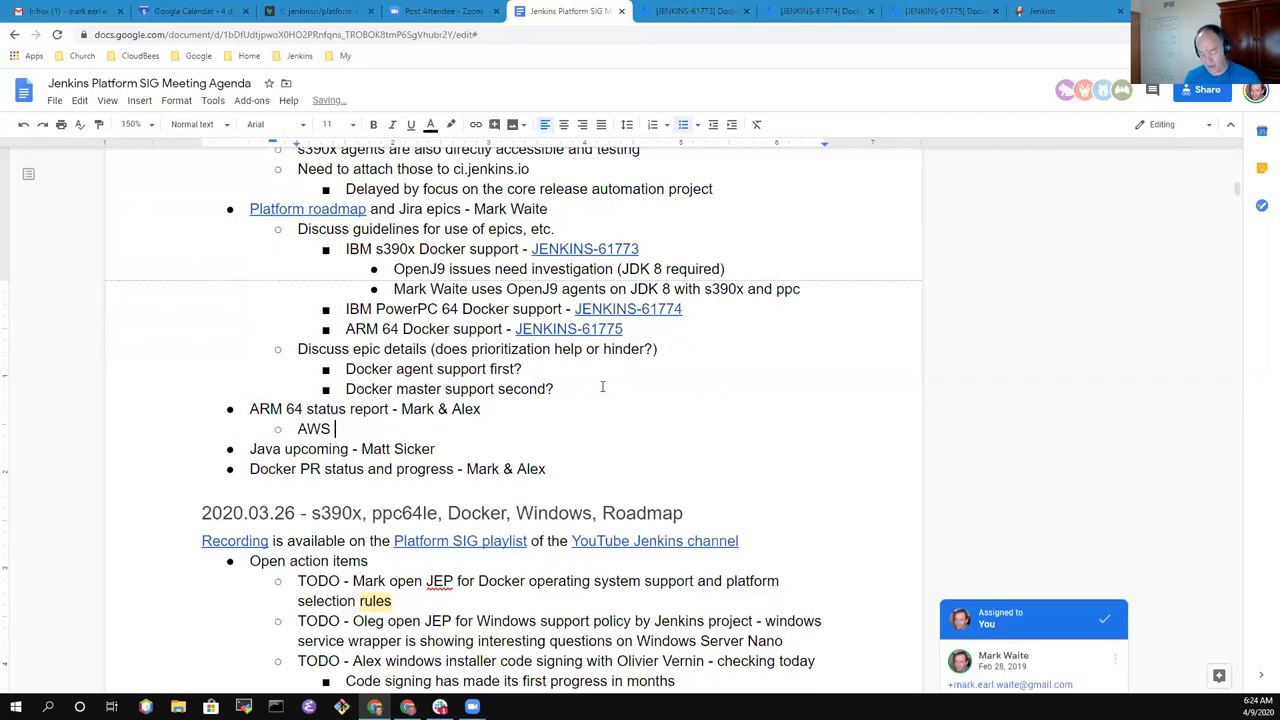
pyautogui.write('has ARM64 instances')
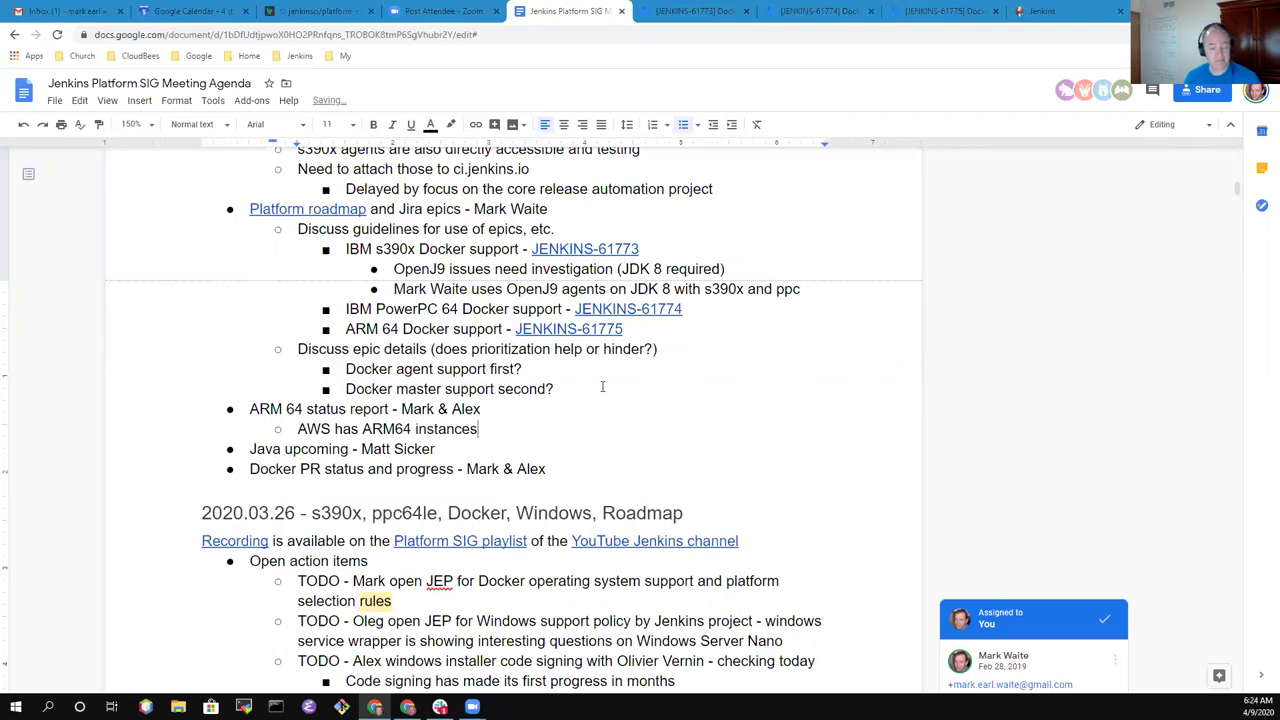
# - Add a sub-bullet 'AWS agents for ci.jenkins.io are ready - no workloads using'
pyautogui.press('Return')
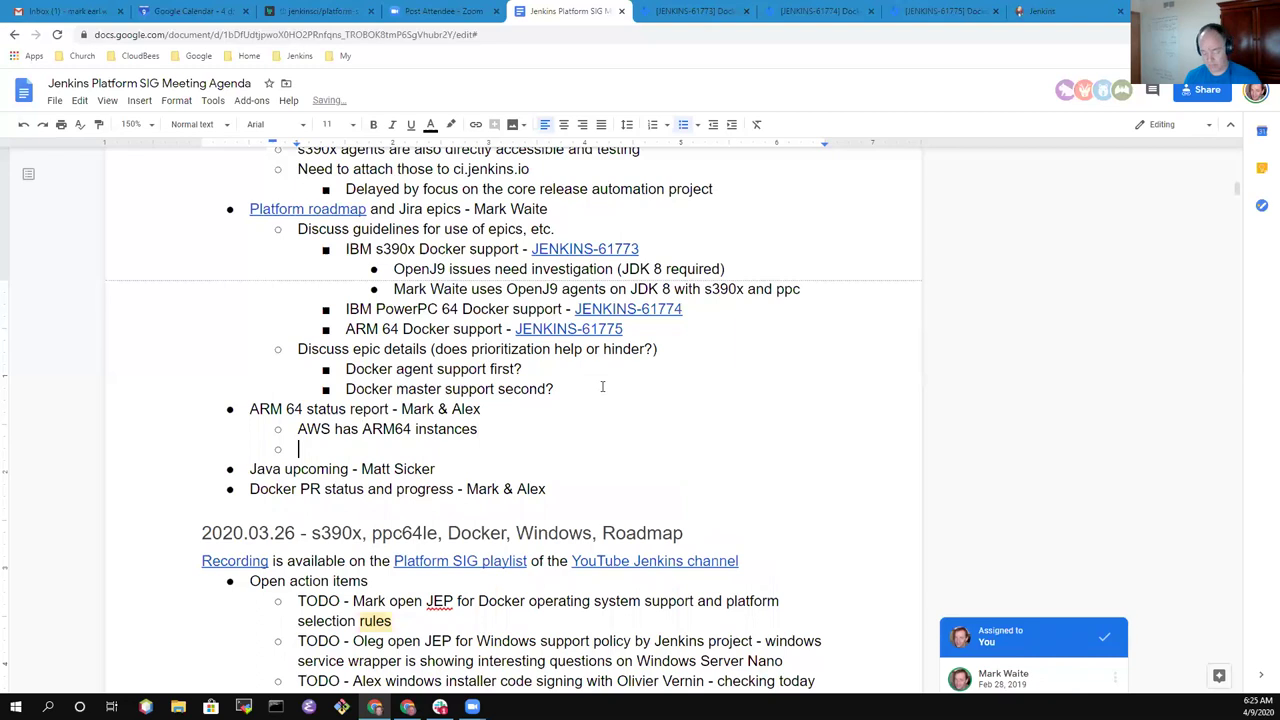
pyautogui.write('ci.jenkins.io')
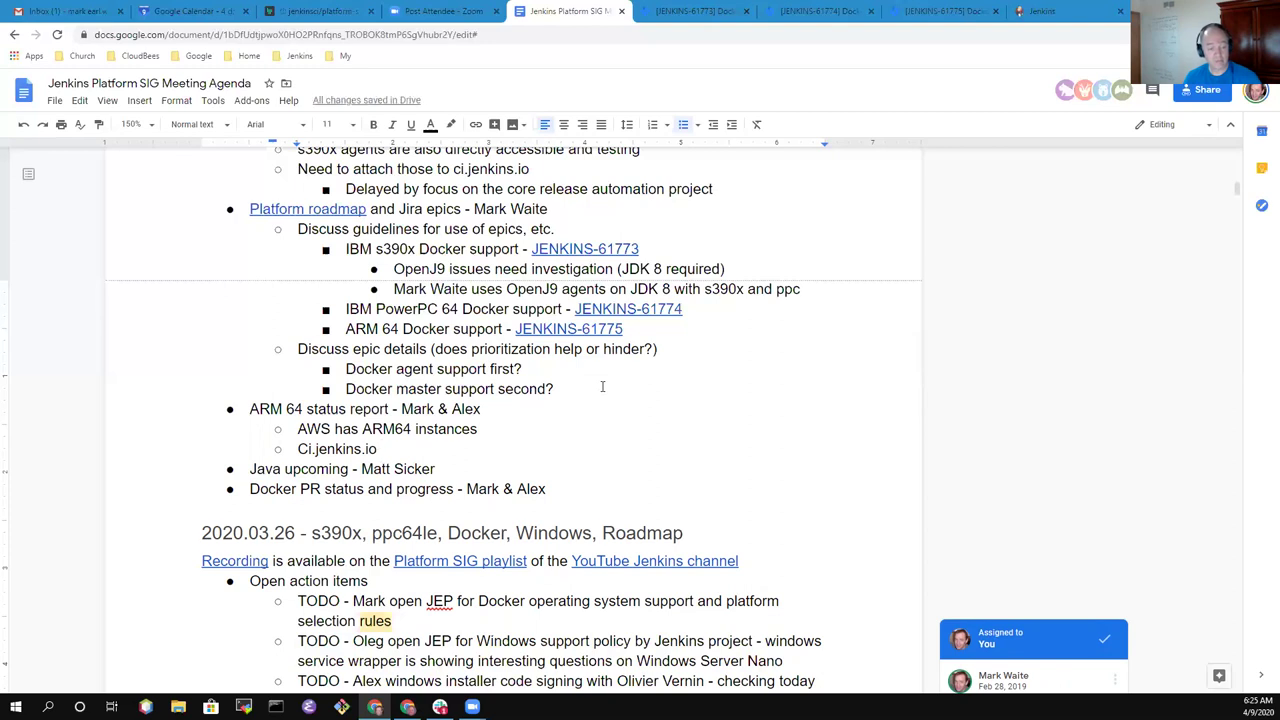
pyautogui.press('Home')
pyautogui.write('AWS ')
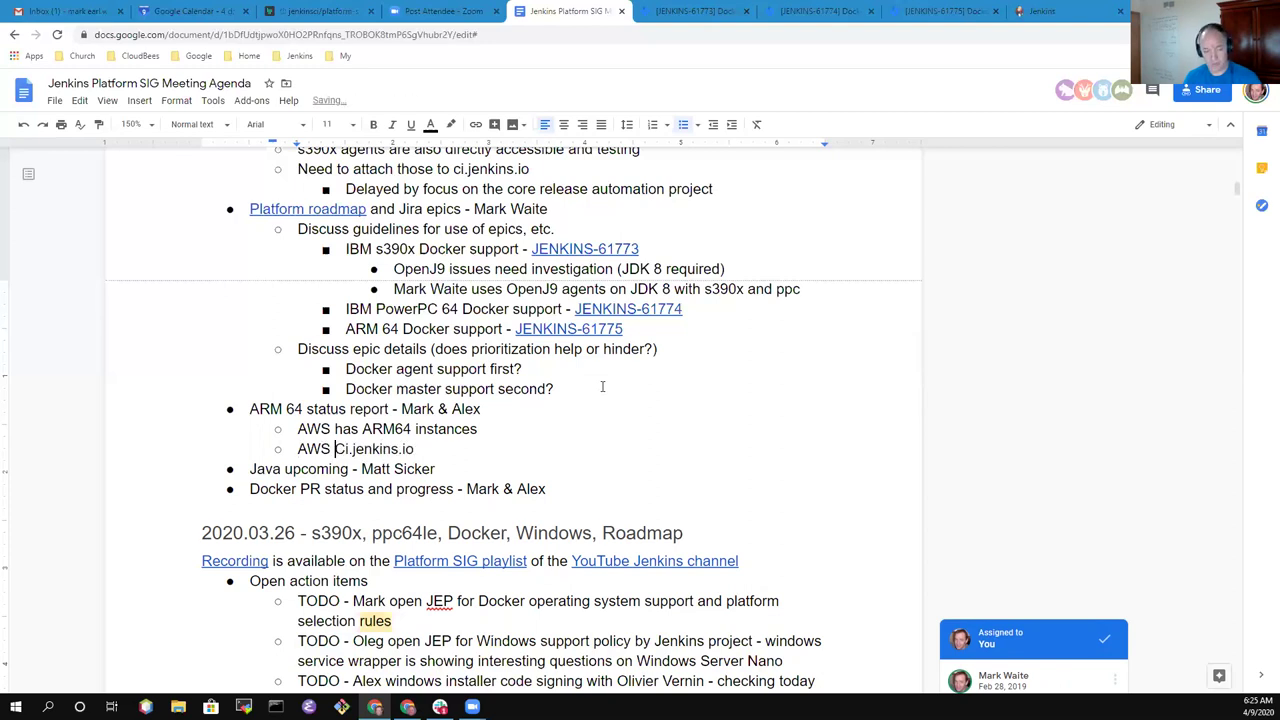
pyautogui.write('agents of')
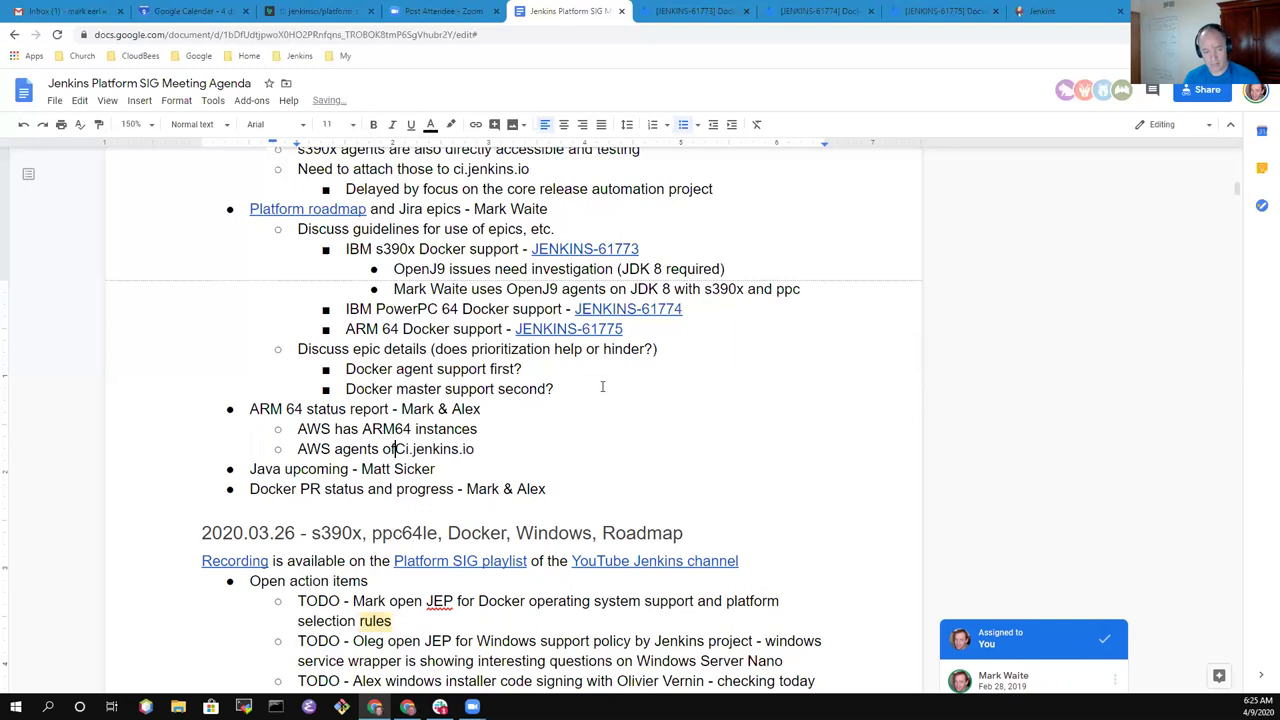
pyautogui.press('BackSpace')
pyautogui.write('for')
pyautogui.hotkey('shift', 'Right')
pyautogui.hotkey('shift', 'Right')
pyautogui.press('Delete')
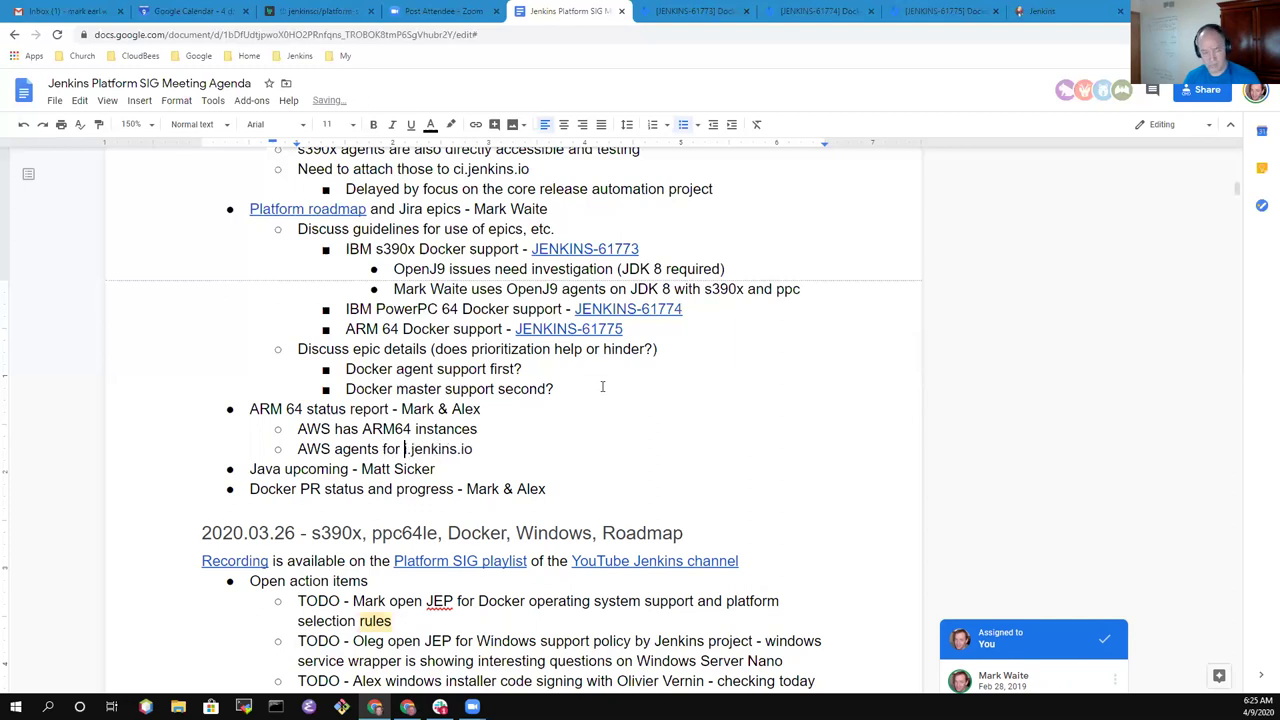
pyautogui.write('ci')
pyautogui.press('End')
pyautogui.write('are ready')
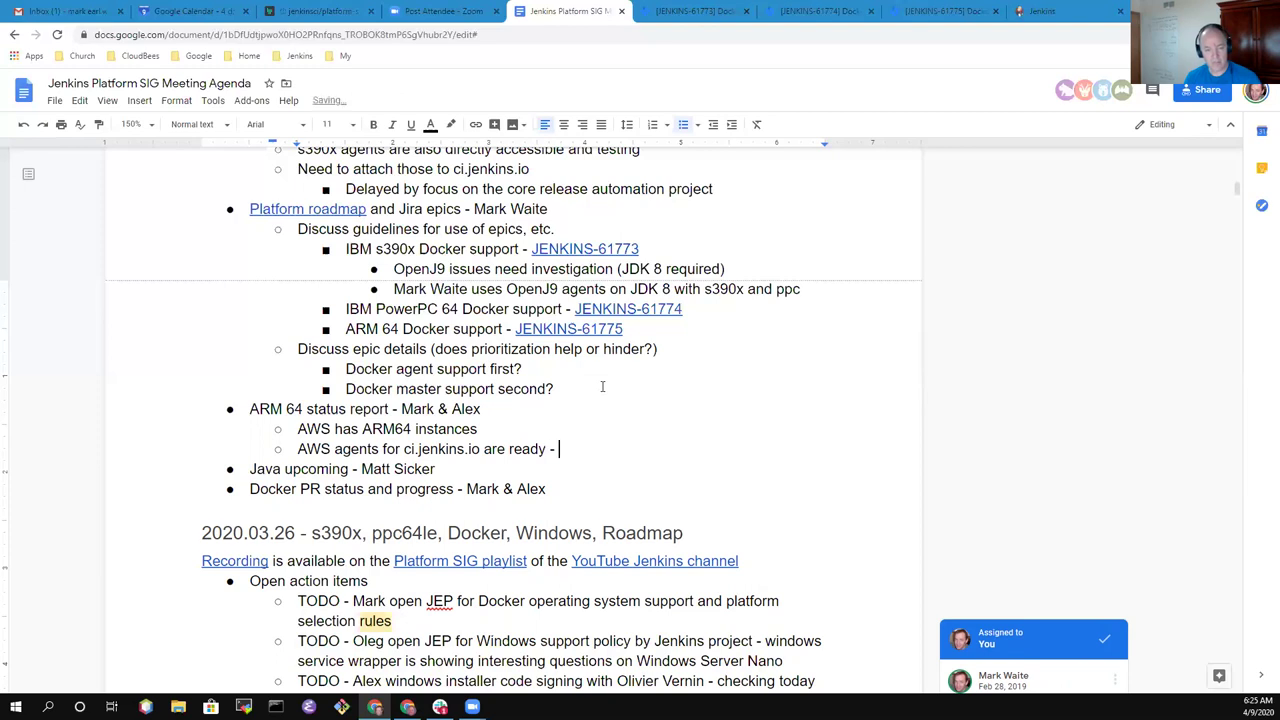
pyautogui.write('- no wo')
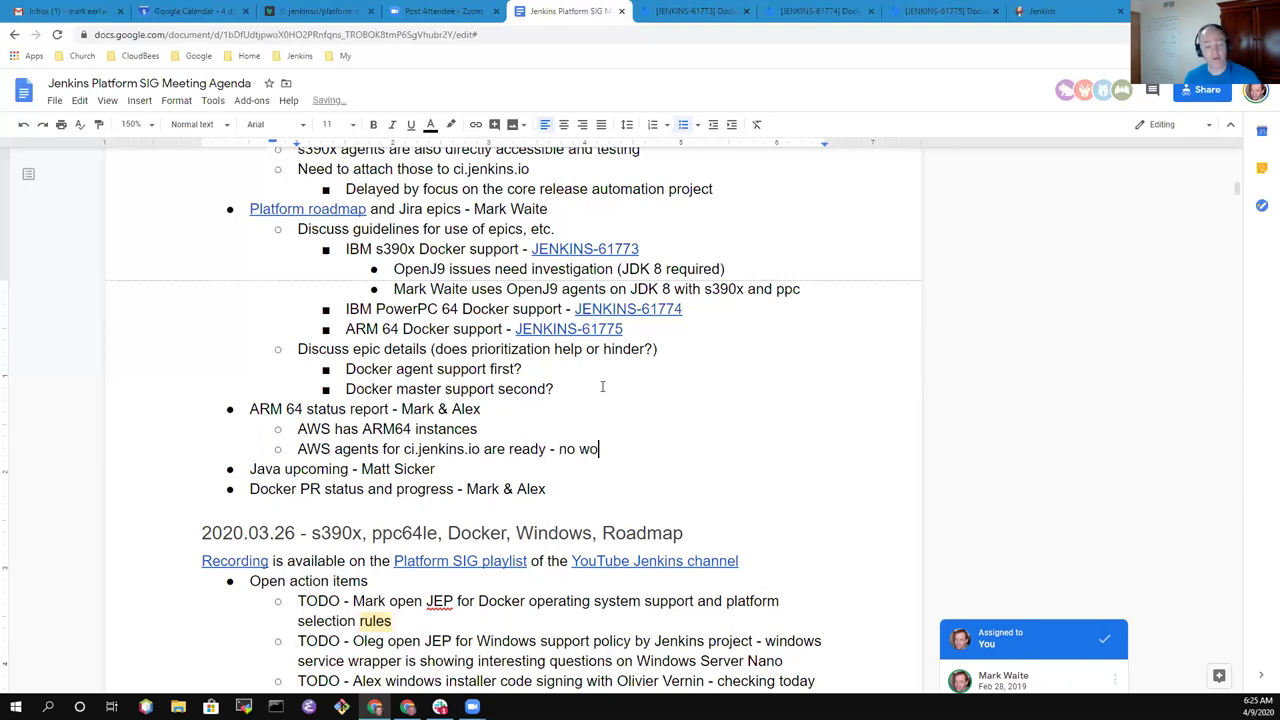
pyautogui.write('rkloads')
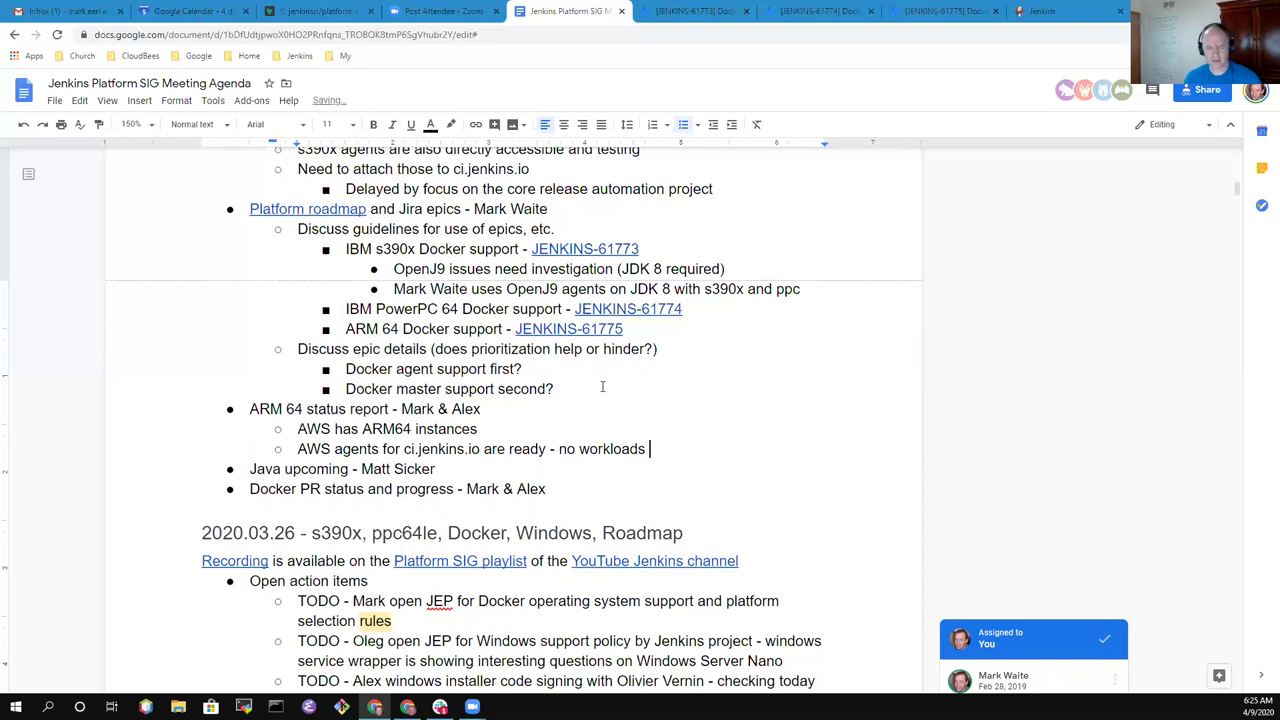
pyautogui.write('using')
pyautogui.press('BackSpace')
pyautogui.press('BackSpace')
pyautogui.press('BackSpace')
pyautogui.press('BackSpace')
# - Finish 'no workloads using yet' and add a deeper sub-point 'Labeled arm64, available for use'
pyautogui.write('sing yet')
pyautogui.press('Return')
pyautogui.press('Tab')
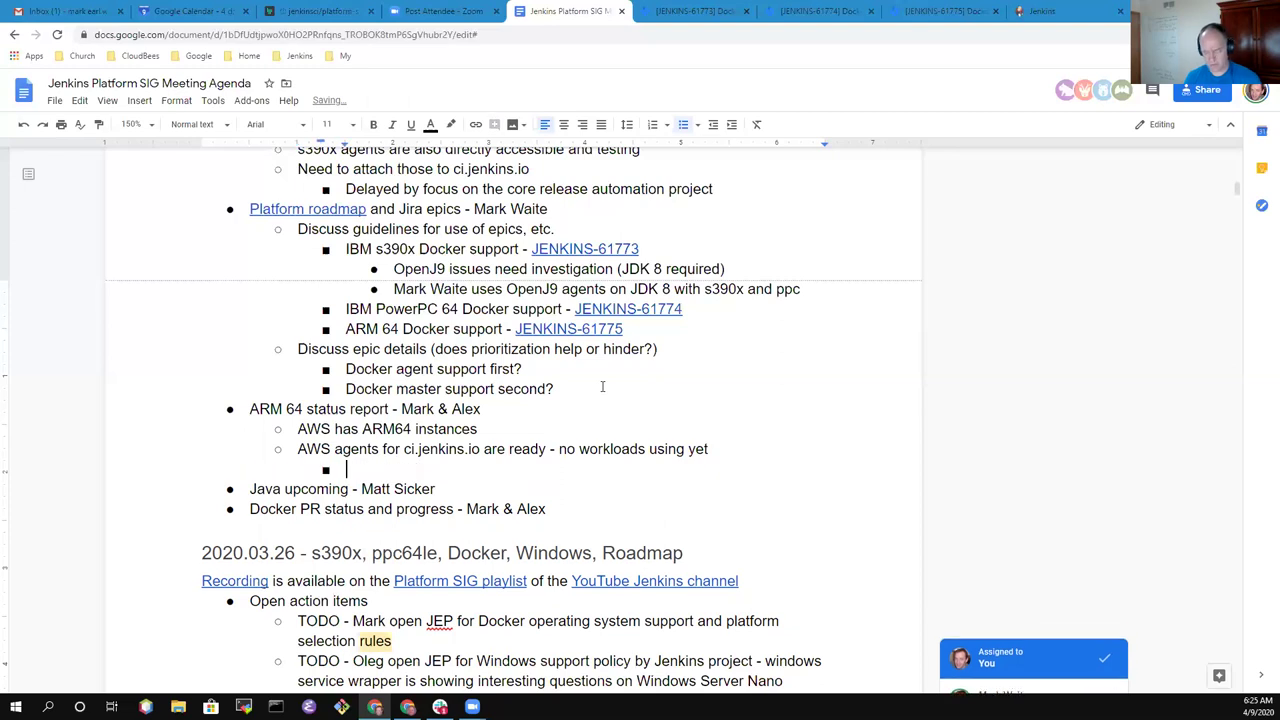
pyautogui.write('Labeled')
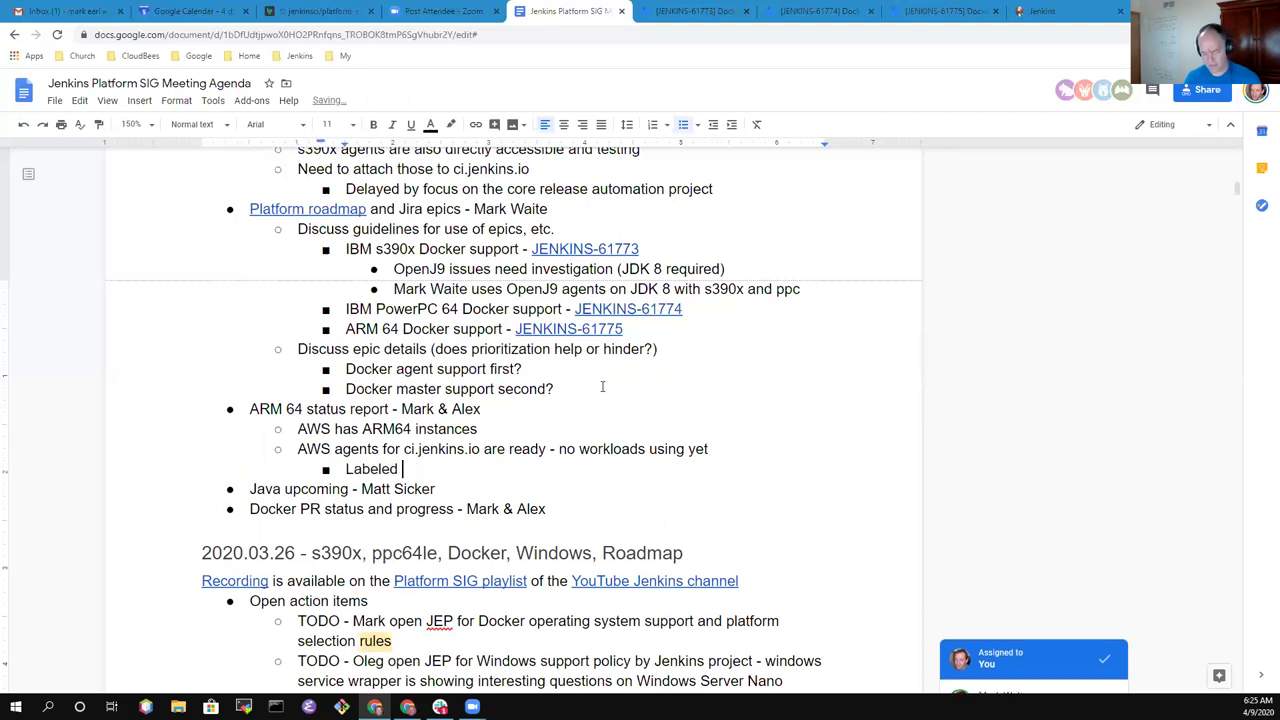
pyautogui.write(' arm')
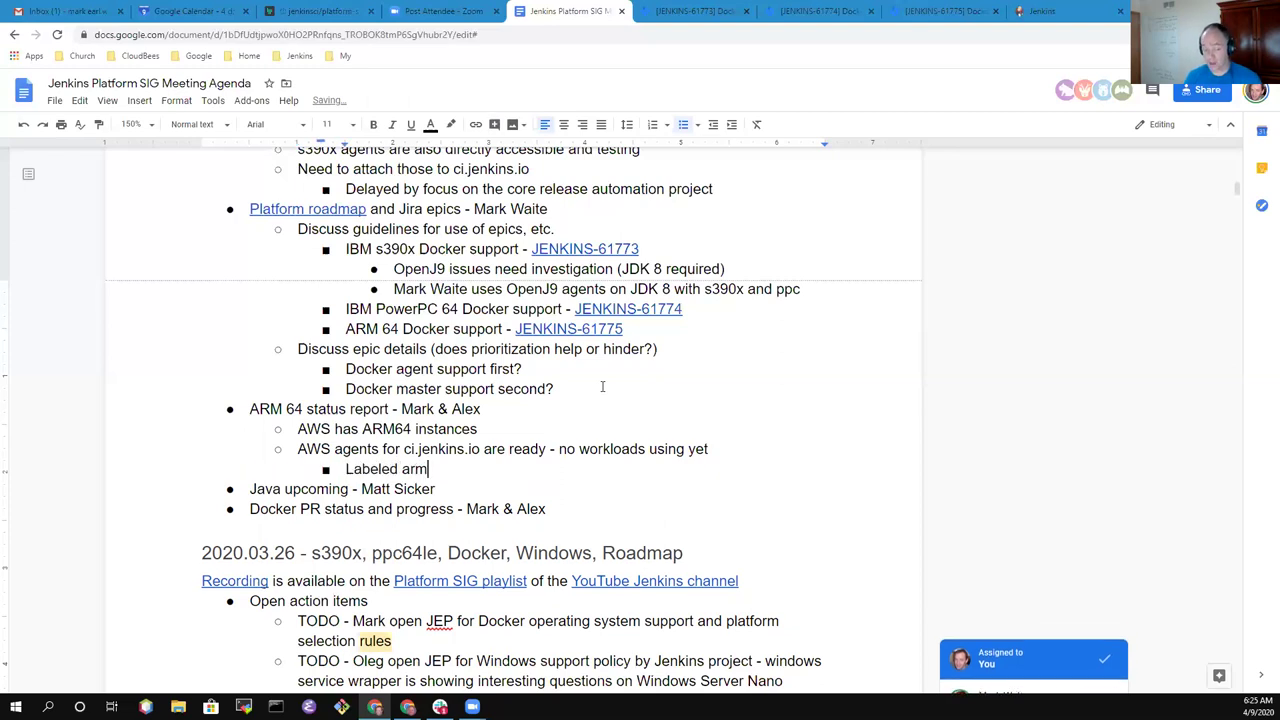
pyautogui.write('64')
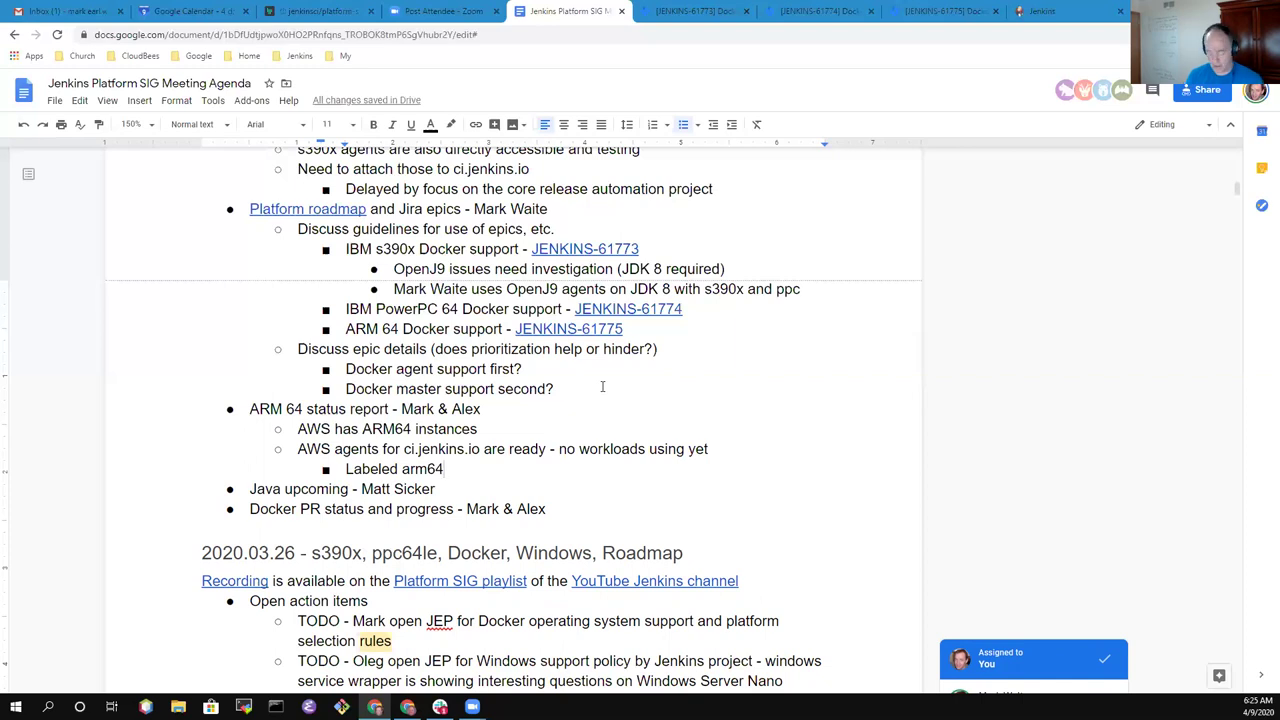
pyautogui.write(', available')
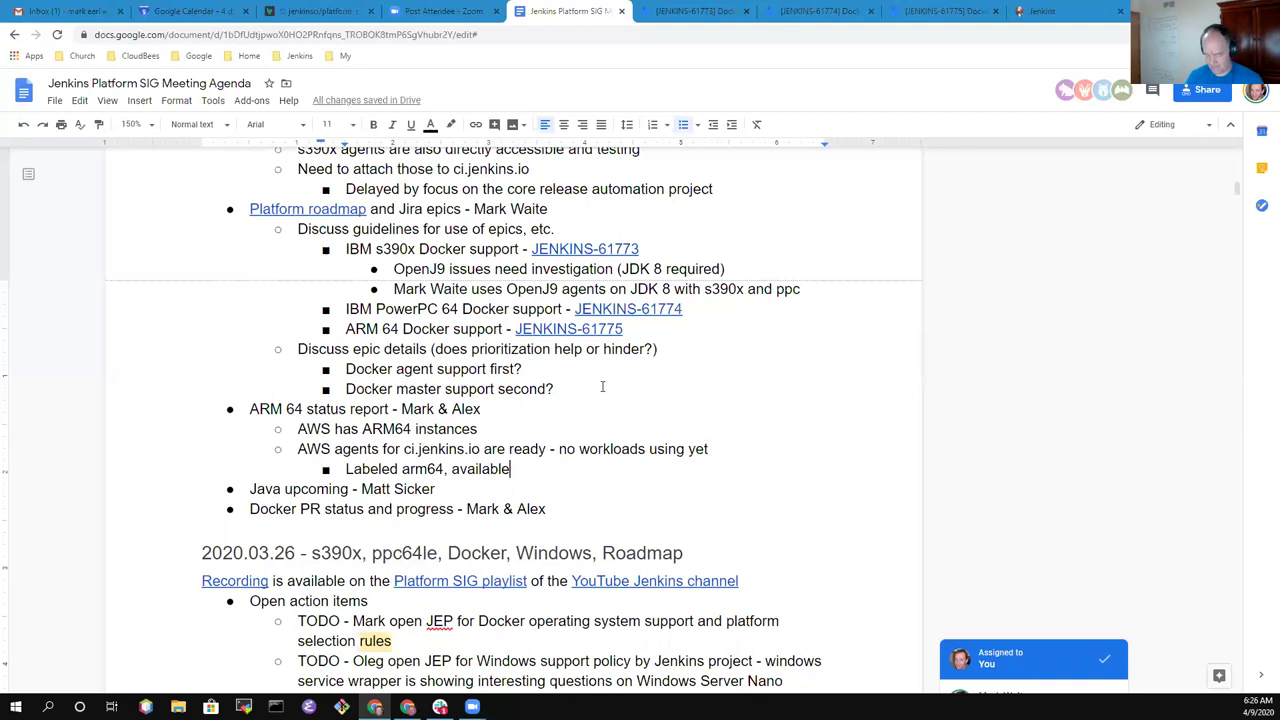
pyautogui.write('fo')
pyautogui.write('e')
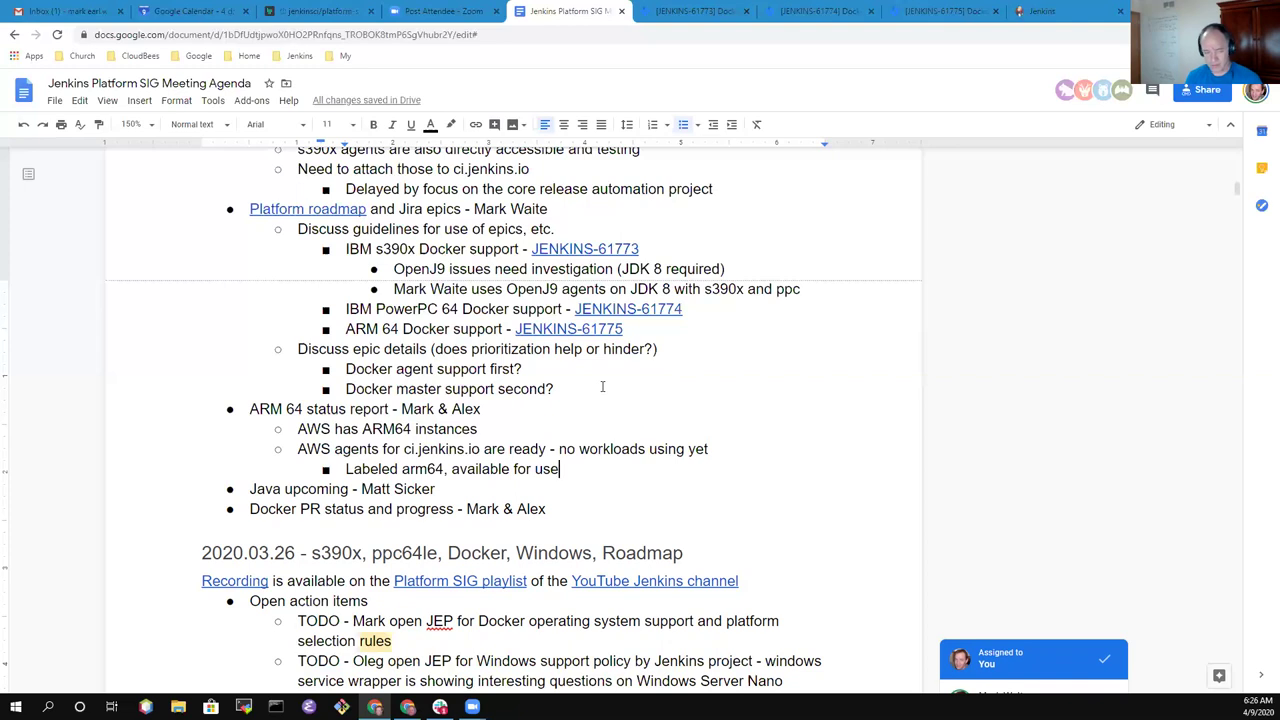
pyautogui.press('Return')
pyautogui.press('BackSpace')
pyautogui.press('BackSpace')
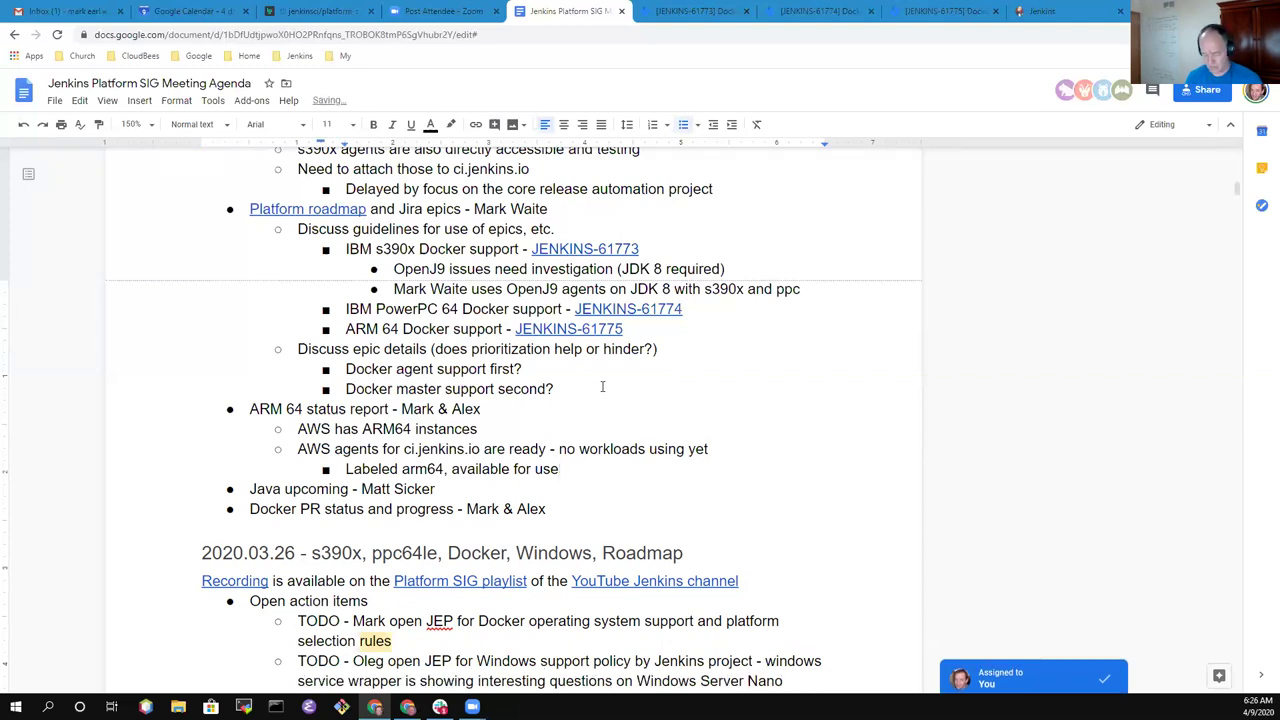
# - Append ', with JDK 8, JDK 11, Maven, Ubuntu 18' to the arm64 sub-point
pyautogui.write(', with ')
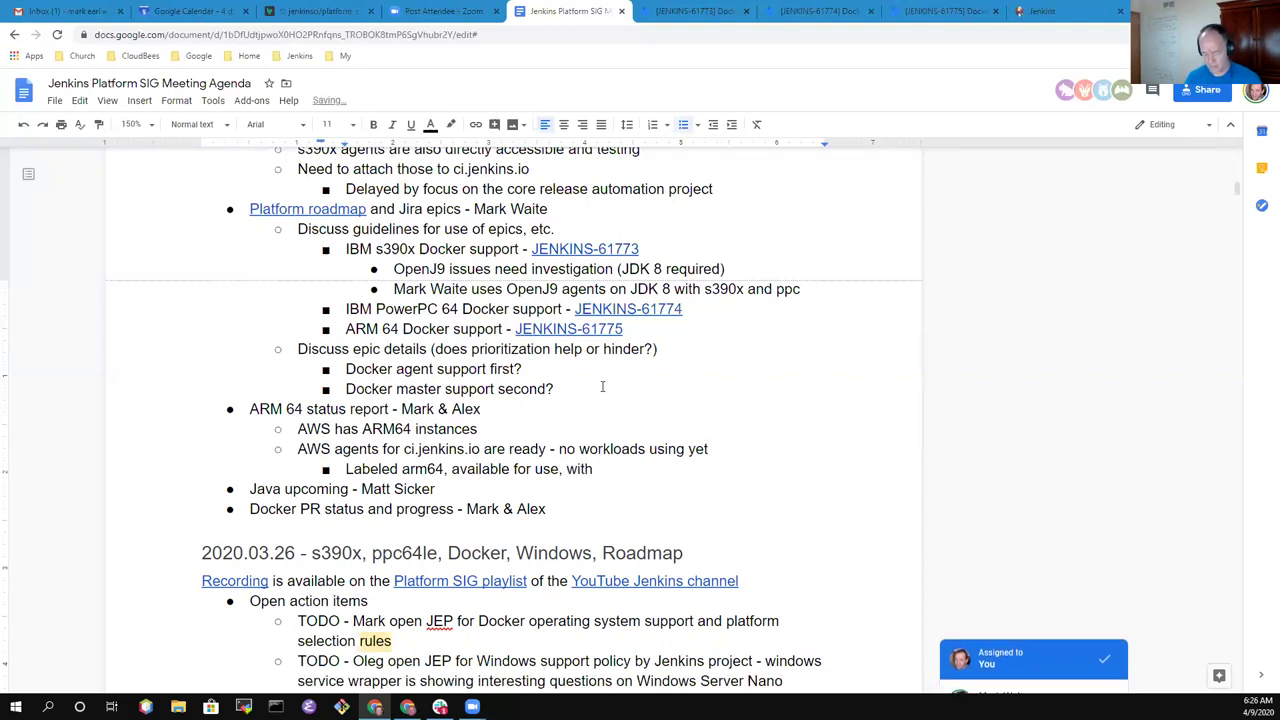
pyautogui.write('JDK 8, JDK 1`1,')
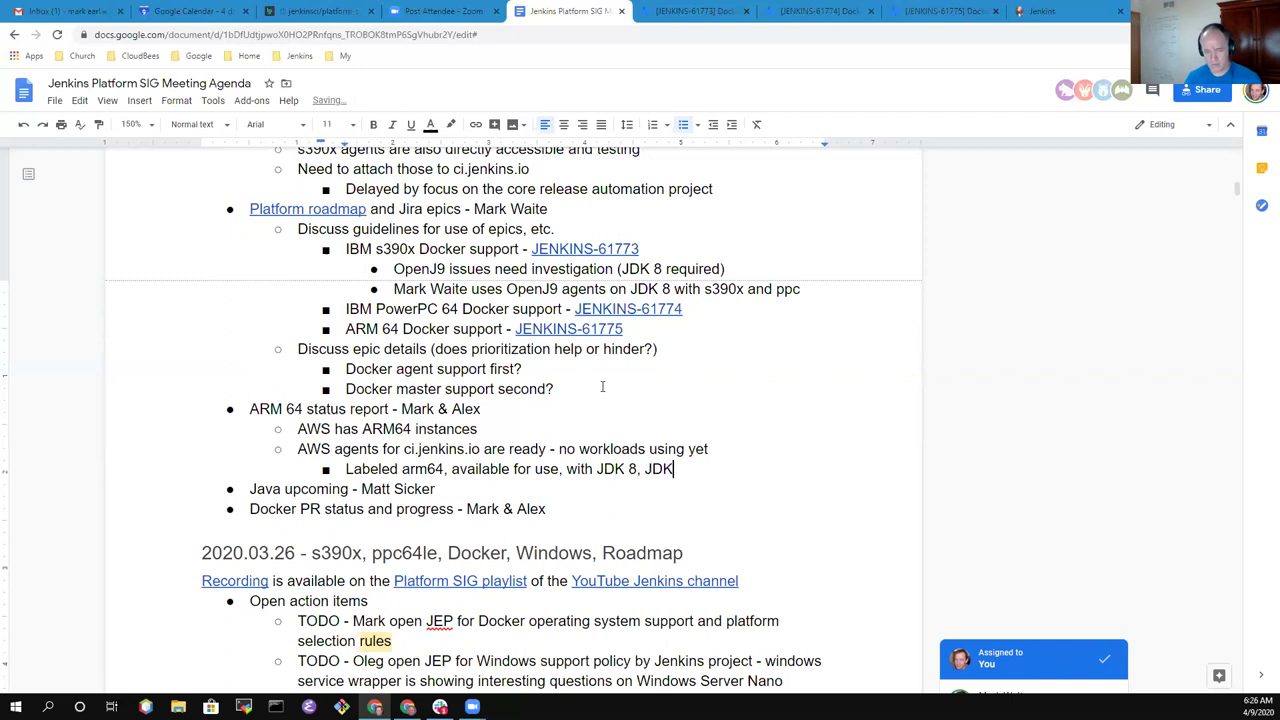
pyautogui.press('BackSpace')
pyautogui.press('BackSpace')
pyautogui.press('BackSpace')
pyautogui.press('BackSpace')
pyautogui.write('1 ')
pyautogui.write(', Macos')
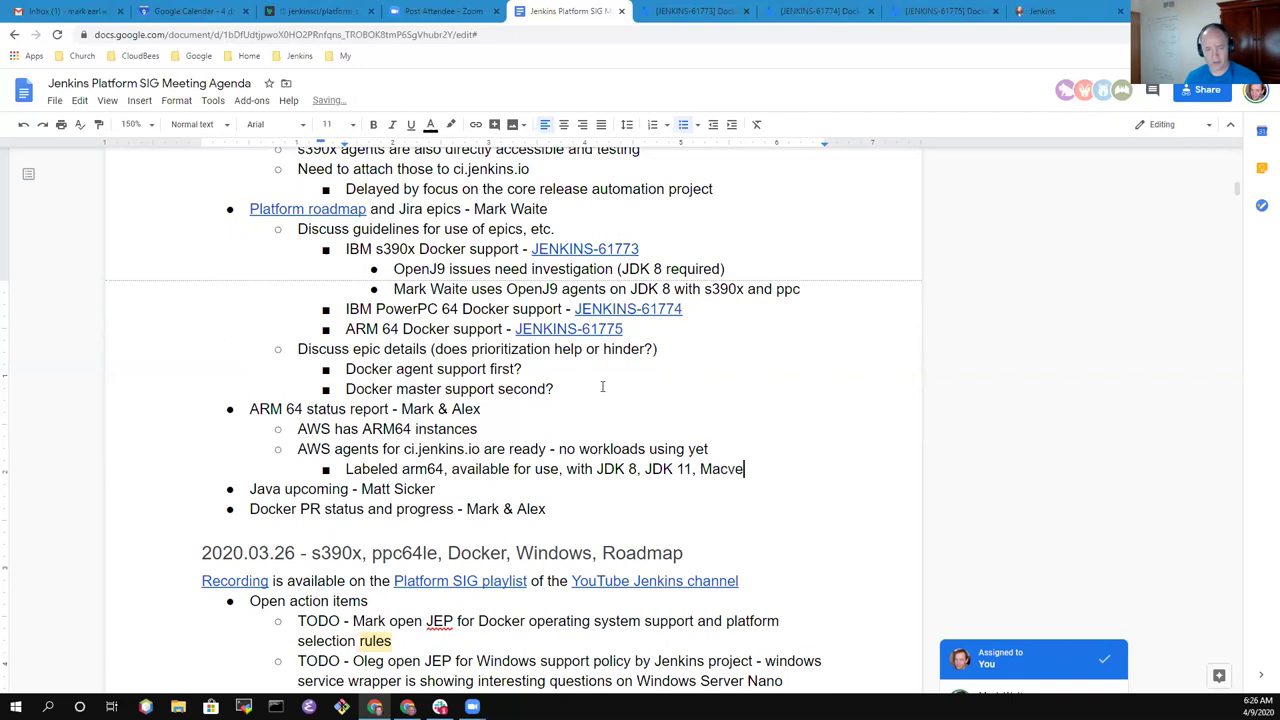
pyautogui.press('BackSpace')
pyautogui.press('BackSpace')
pyautogui.press('BackSpace')
pyautogui.write('ven')
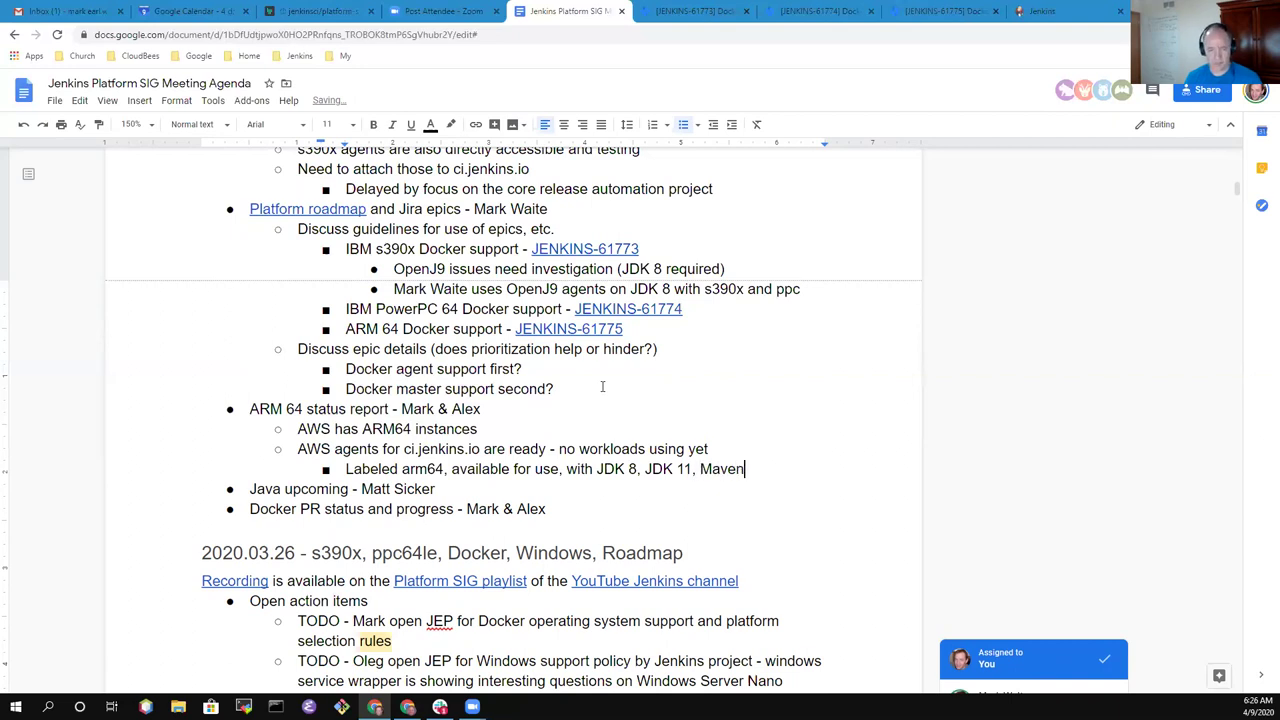
pyautogui.write(', Ubuntu 18.04')
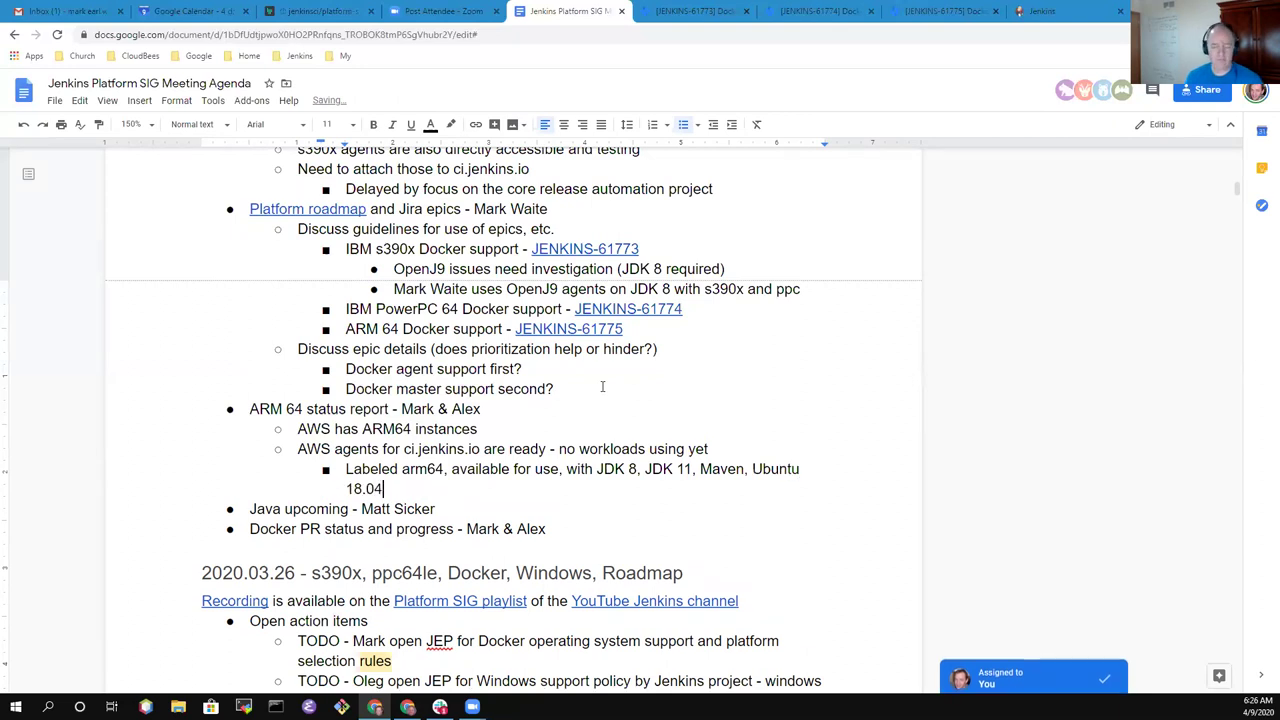
pyautogui.press('BackSpace')
pyautogui.press('BackSpace')
pyautogui.press('BackSpace')
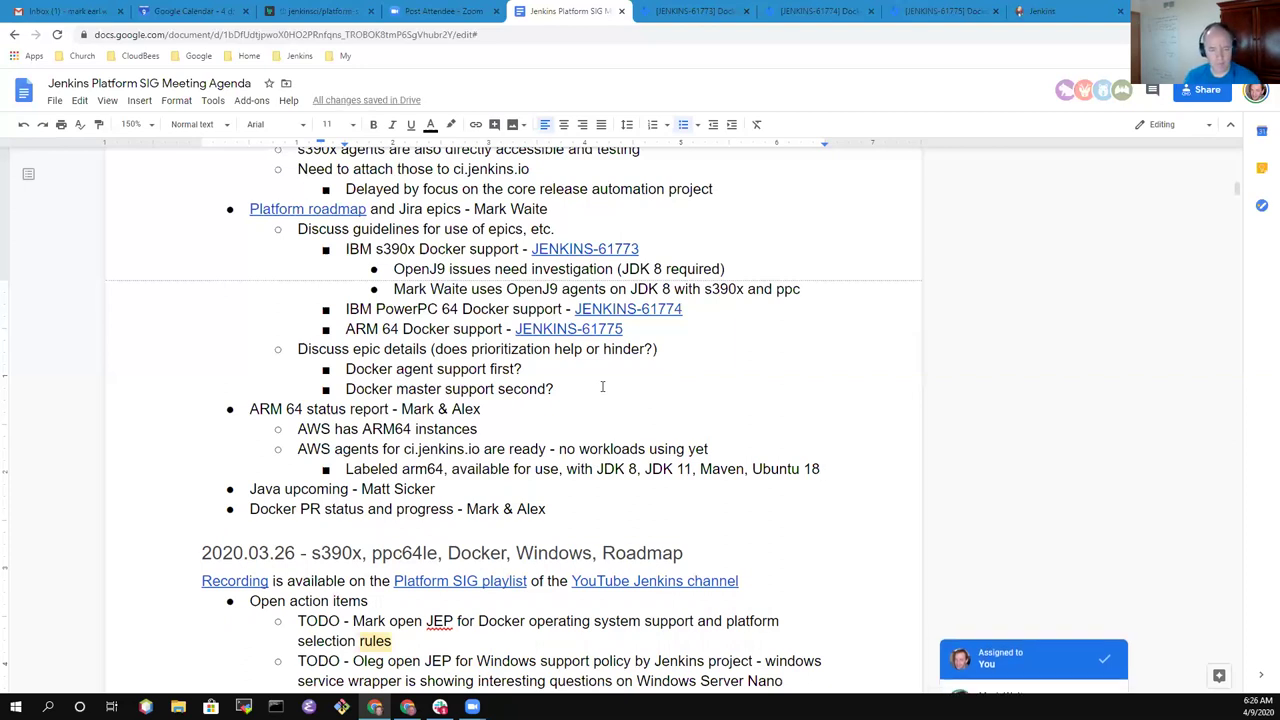
pyautogui.press('Up')
pyautogui.press('Up')
pyautogui.hotkey('shift', 'End')
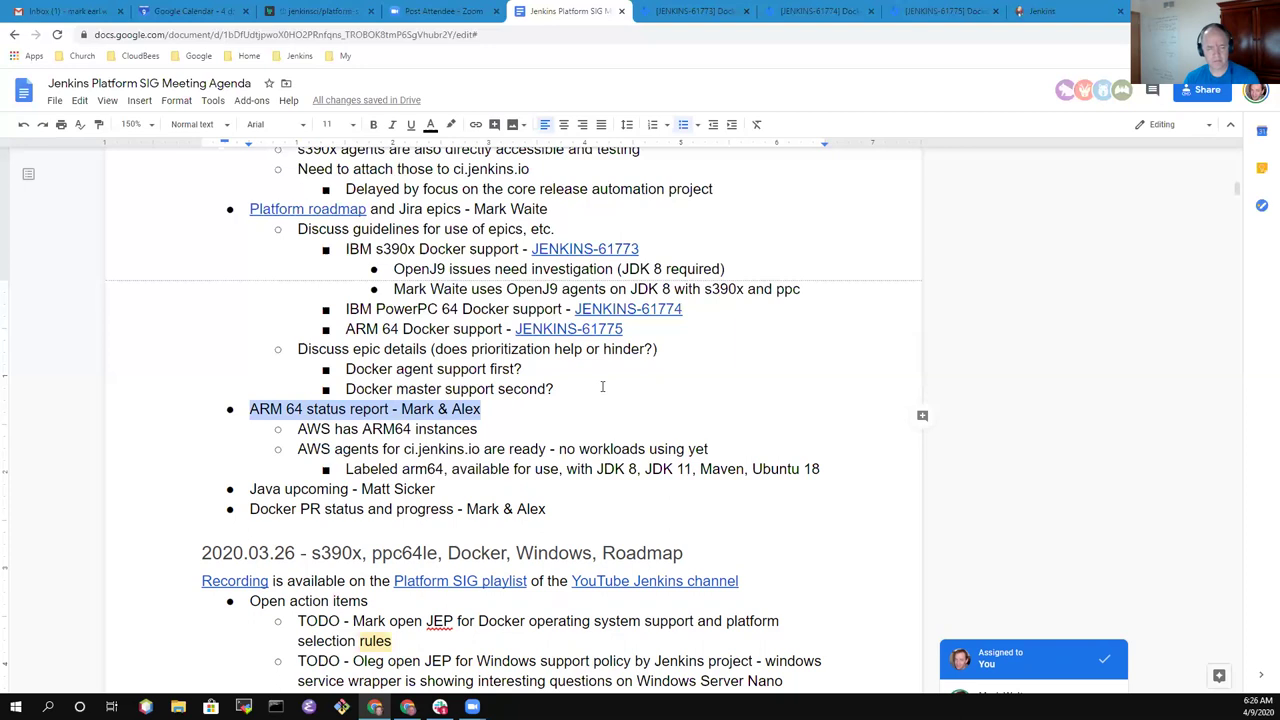
# - Mark the Java upcoming item with ' - Defer'
pyautogui.press('Down')
pyautogui.press('Down')
pyautogui.press('Down')
pyautogui.press('Down')
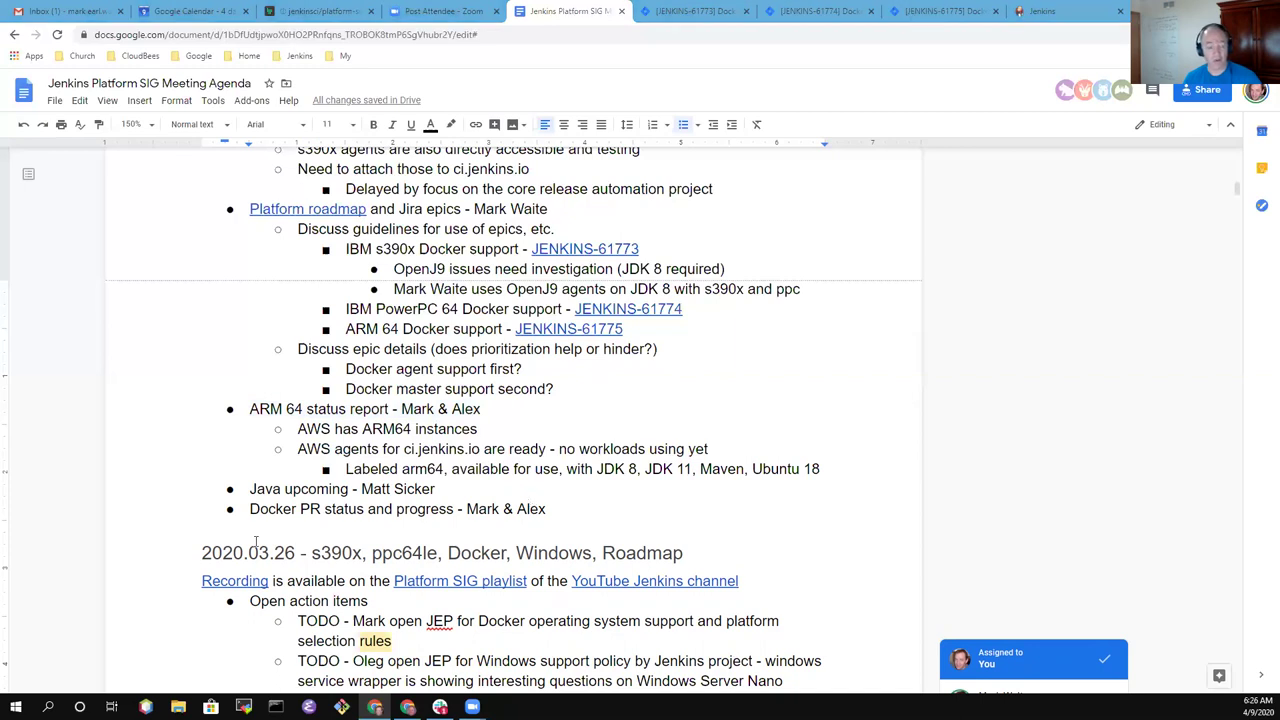
pyautogui.click(478, 488)
pyautogui.write('-')
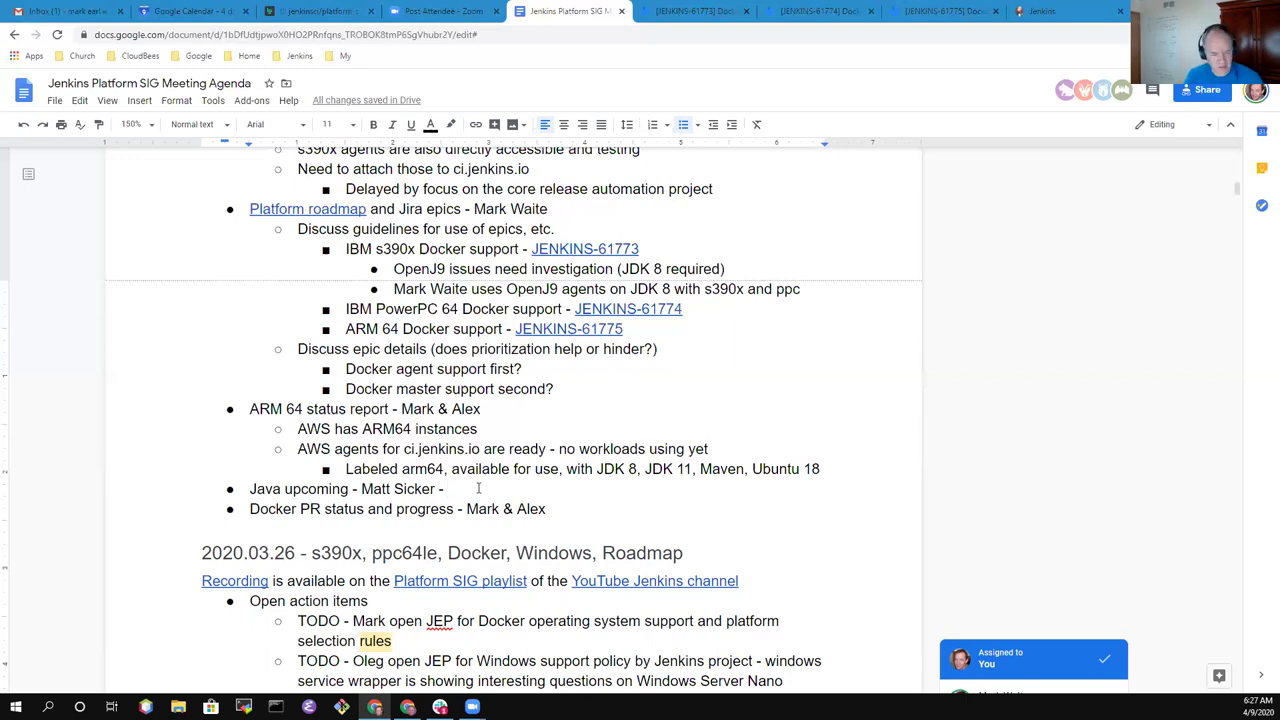
pyautogui.write('Defer')
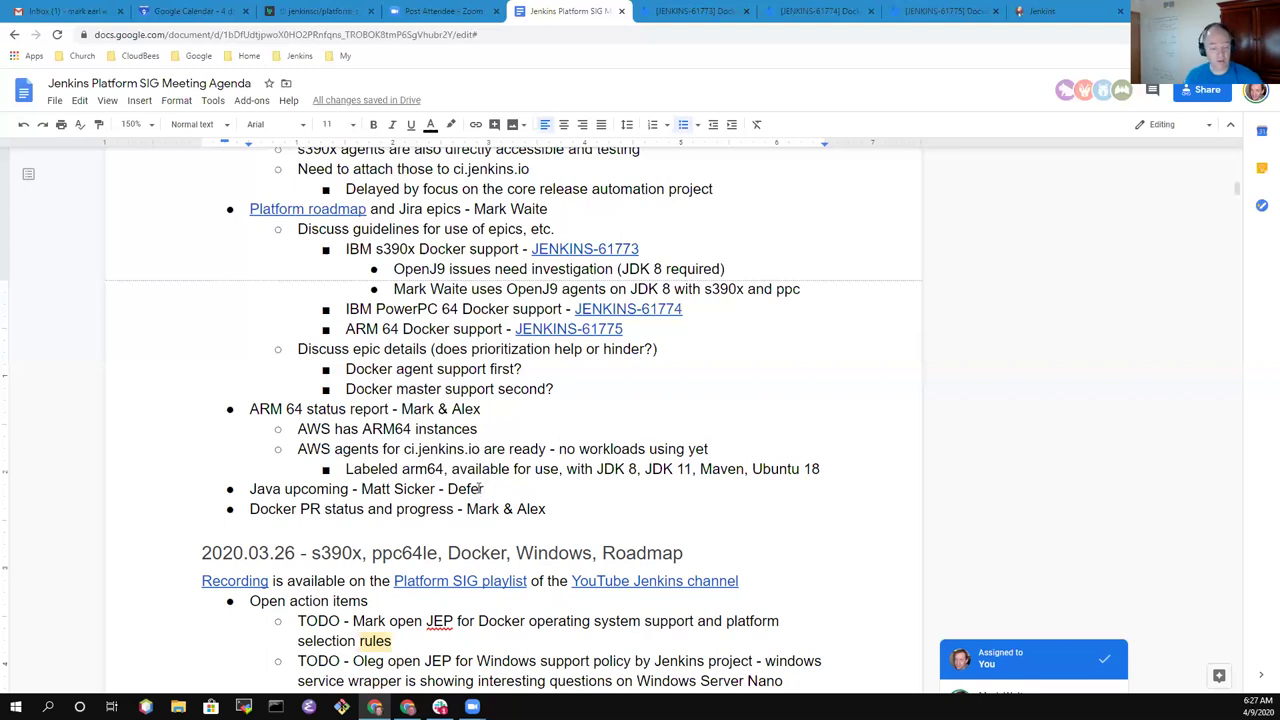
# - Start an empty indented sub-point under the Docker PR status item
pyautogui.press('Down')
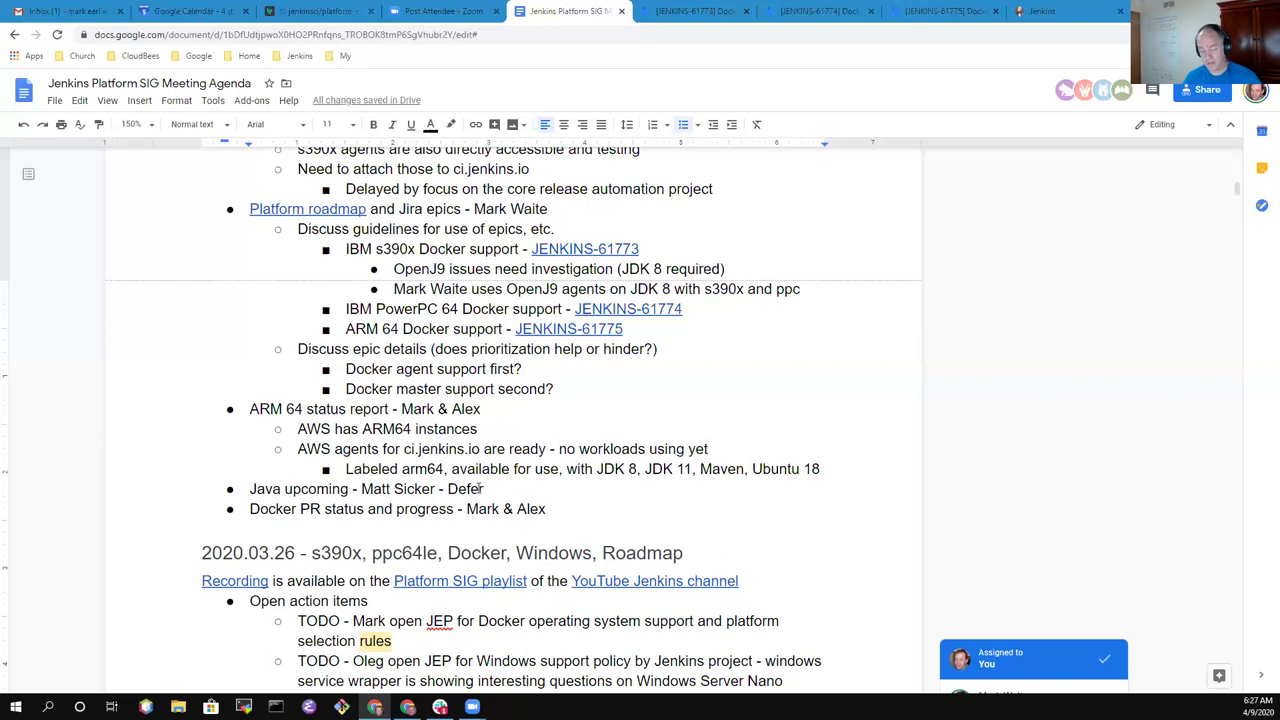
pyautogui.press('Home')
pyautogui.press('End')
pyautogui.press('Return')
pyautogui.press('Tab')
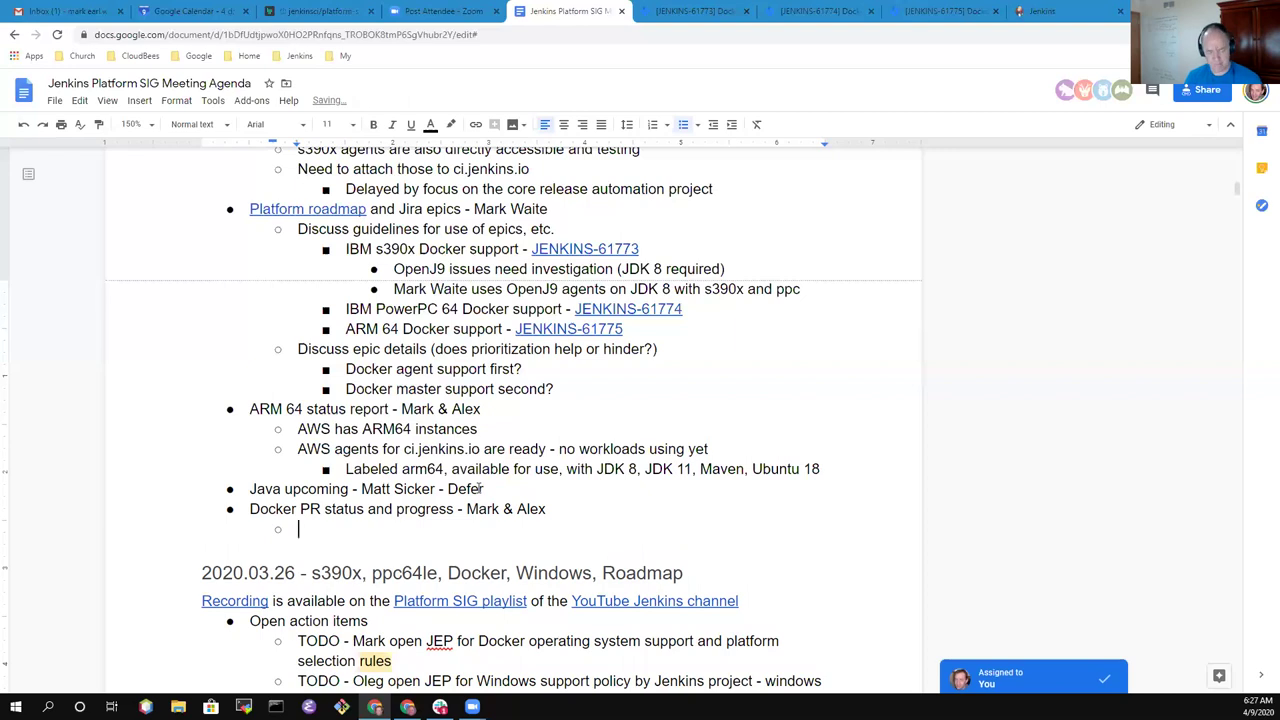
# - Write the sub-point 'Needs further review and testing for compatibility'
pyautogui.write('Draft')
pyautogui.hotkey('ctrl', 'BackSpace')
pyautogui.write('Need')
pyautogui.hotkey('ctrl', 'BackSpace')
pyautogui.write('Needs further revi')
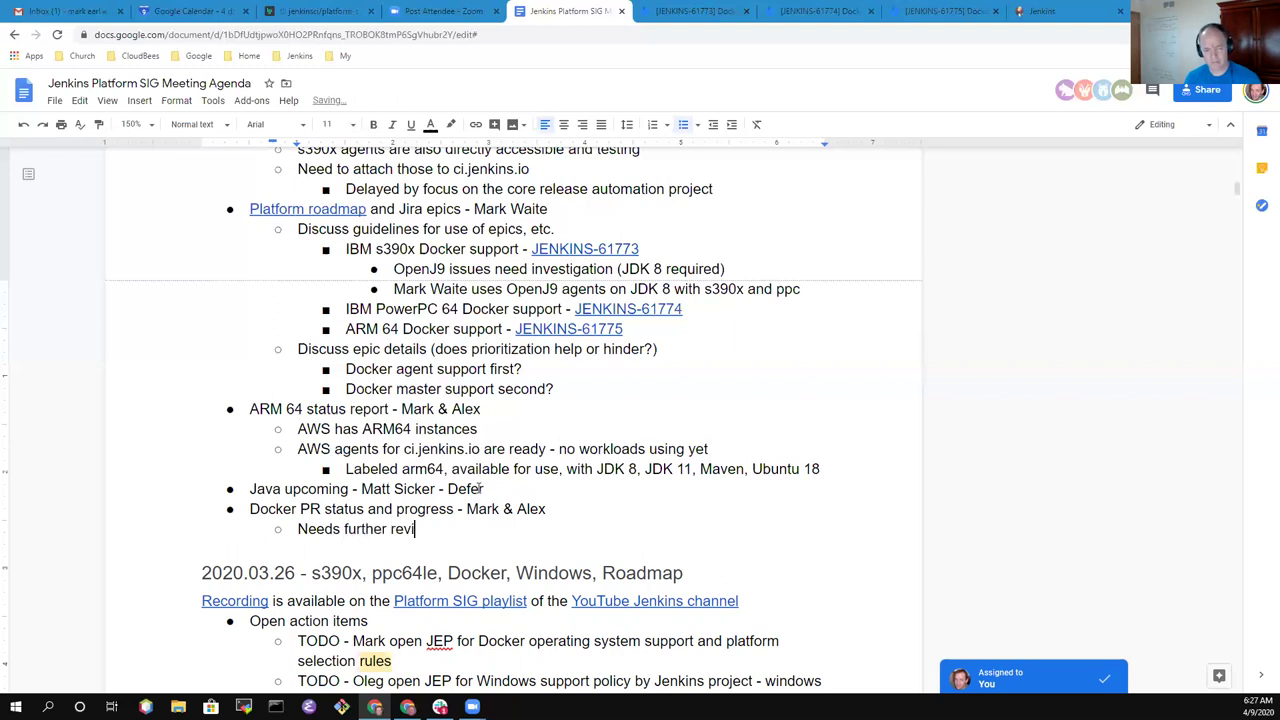
pyautogui.write('ew and testing for compa')
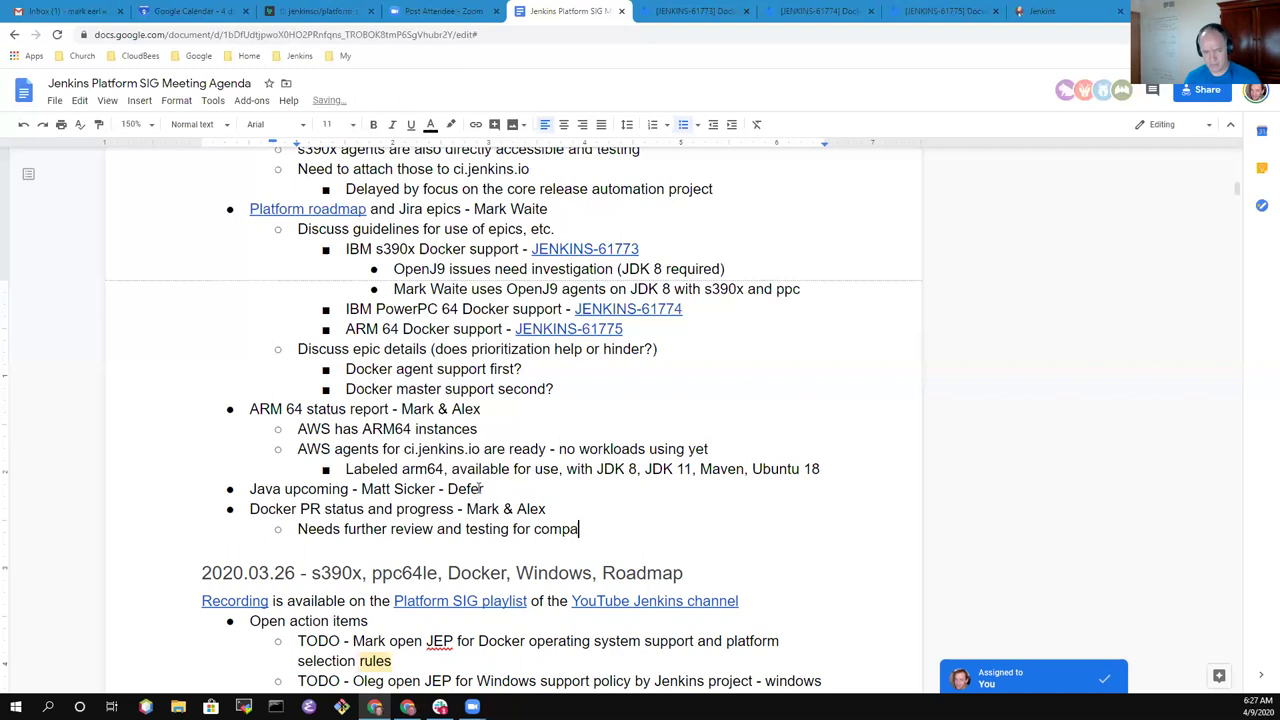
pyautogui.write('tibility')
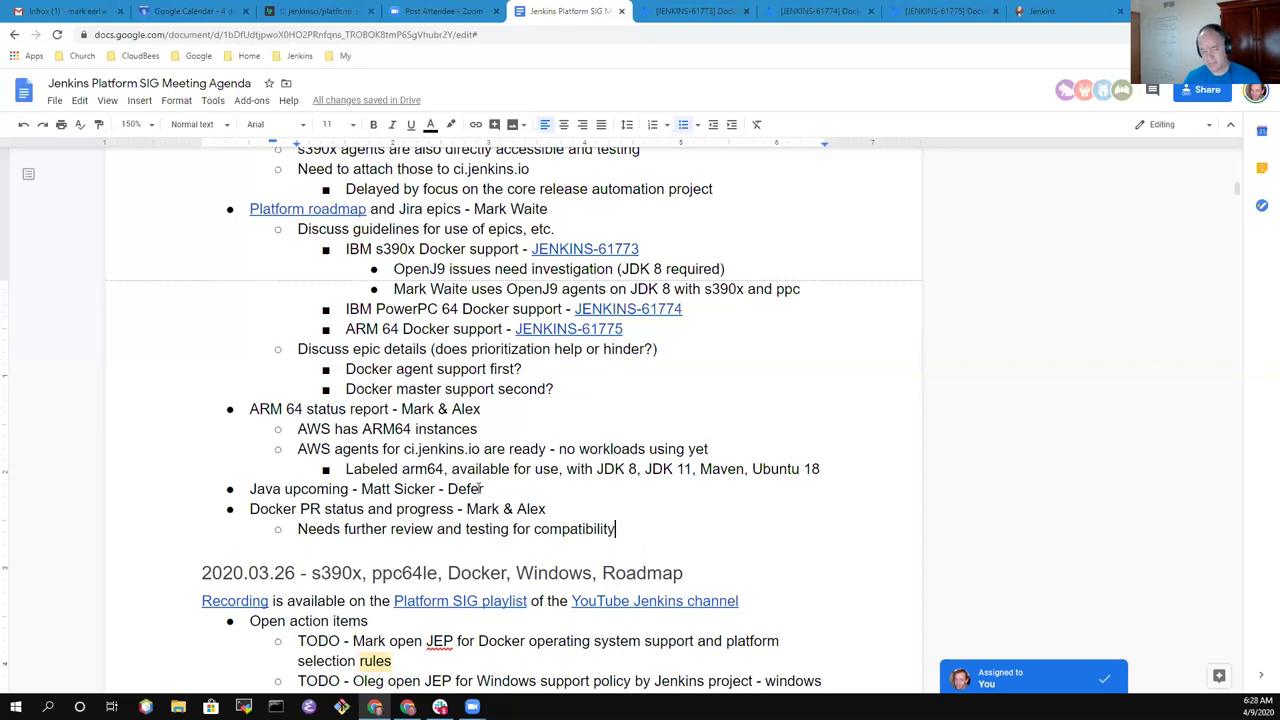
# - Add 'Looks good from initial review' and 'Multi-platform ready', then start a new top-level bullet
pyautogui.press('Return')
pyautogui.write('Lo')
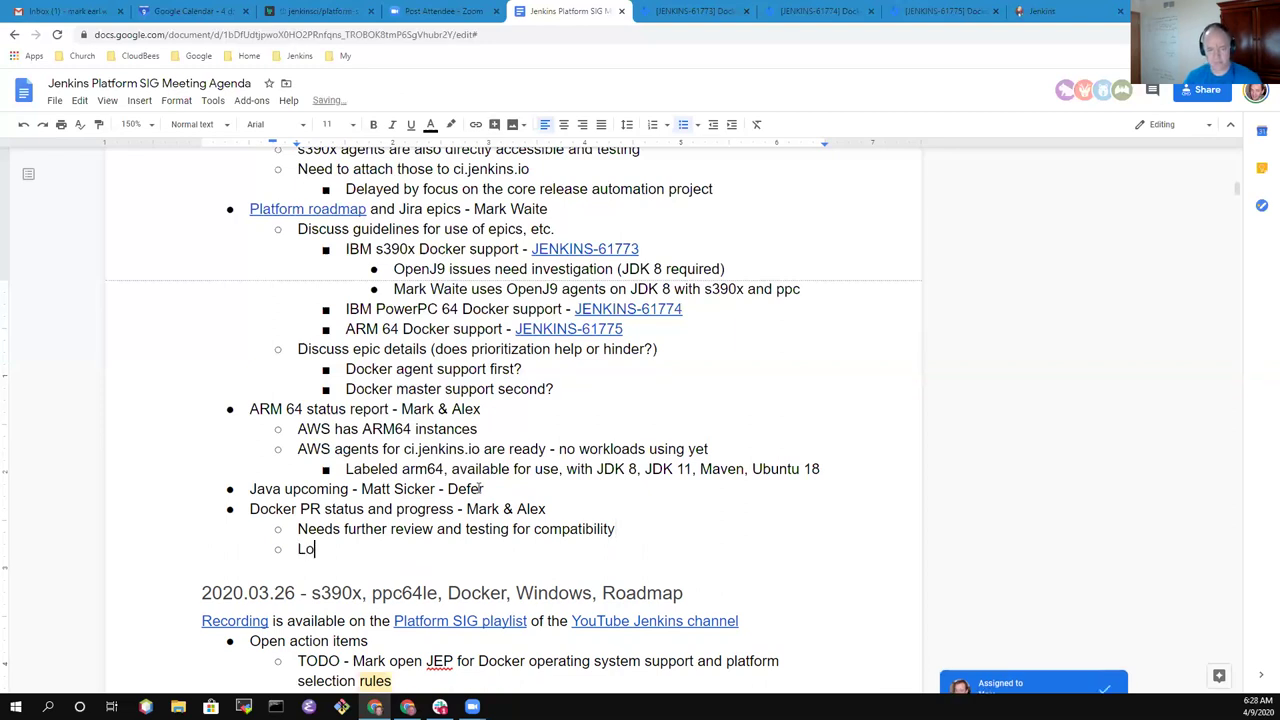
pyautogui.write('oks good from initial')
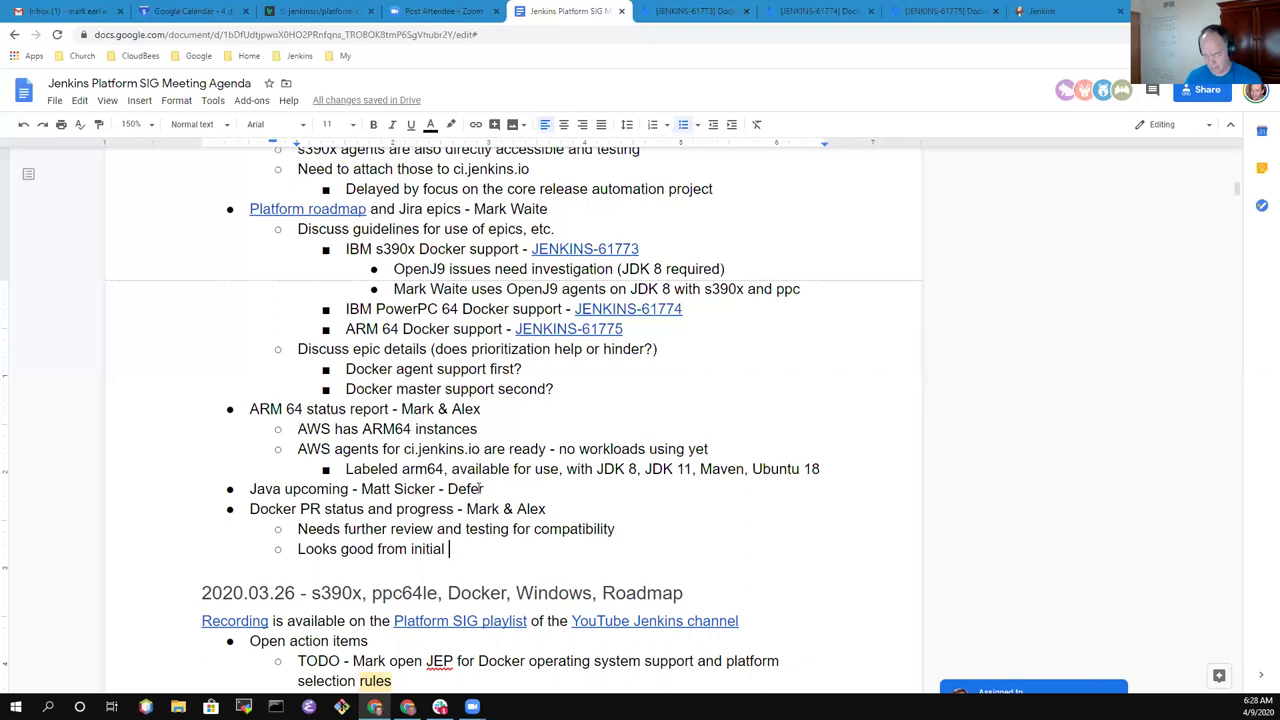
pyautogui.write('review')
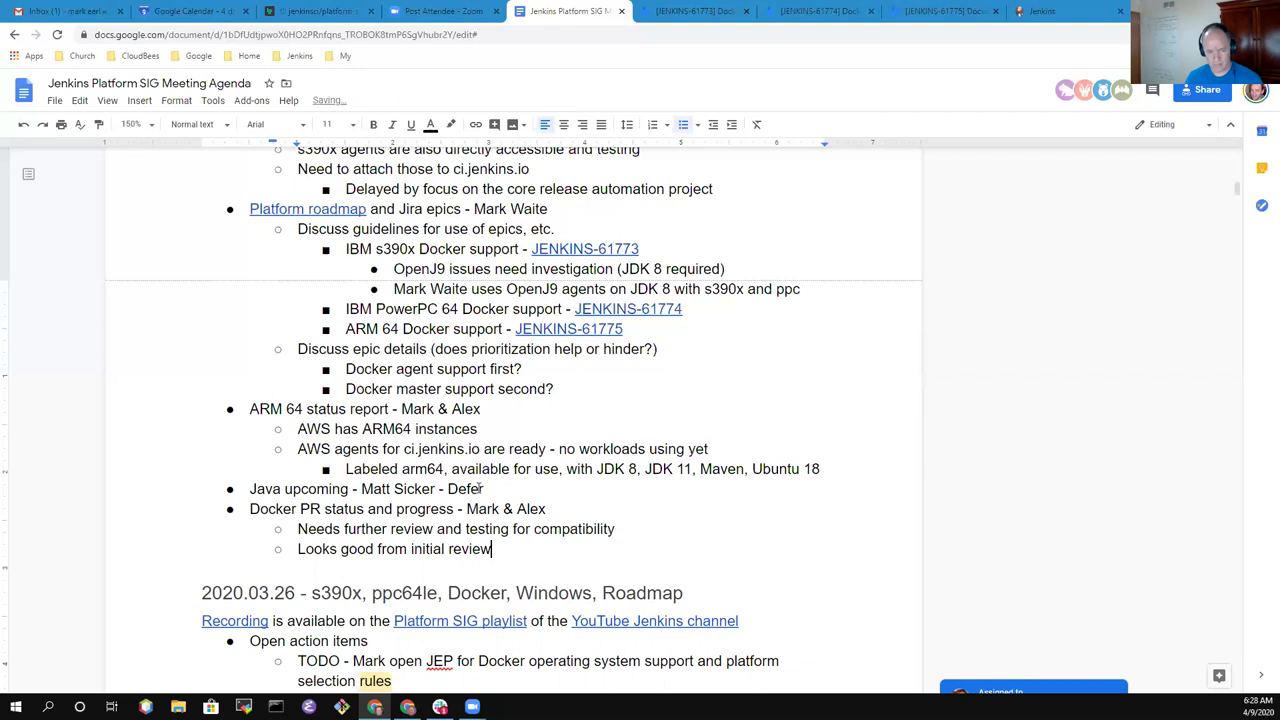
pyautogui.press('Return')
pyautogui.write('Multi-')
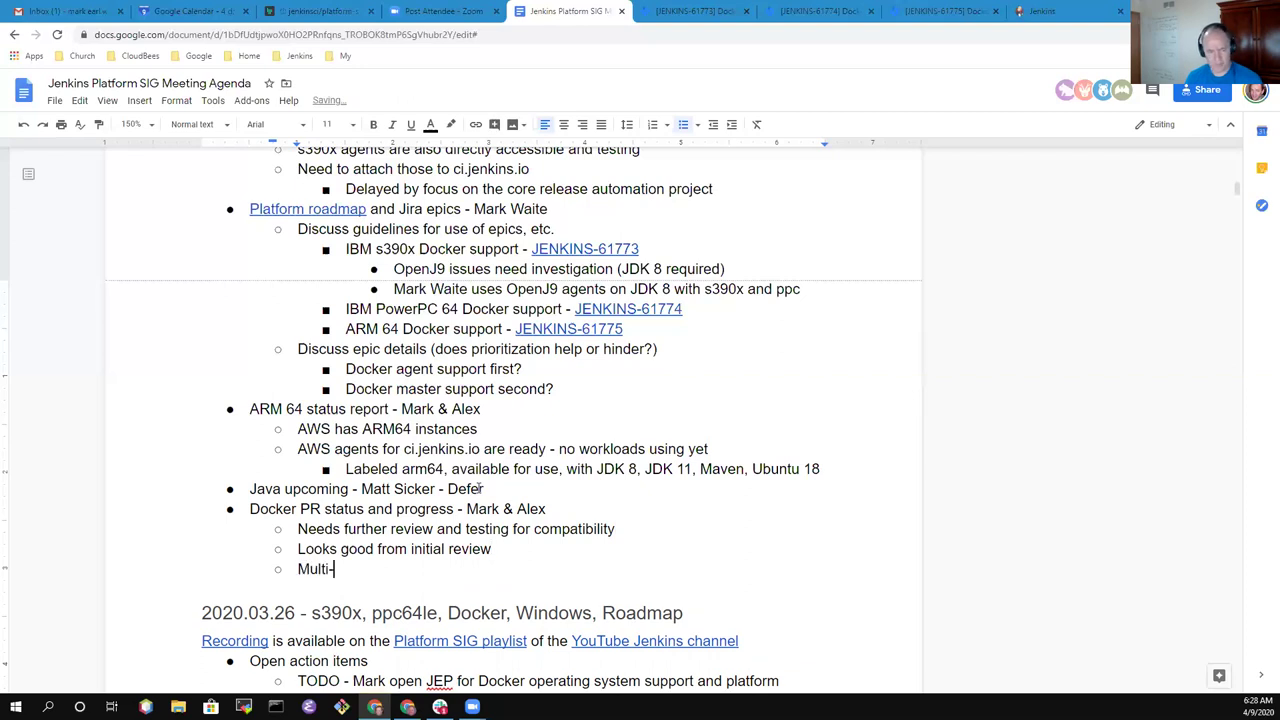
pyautogui.write('platform')
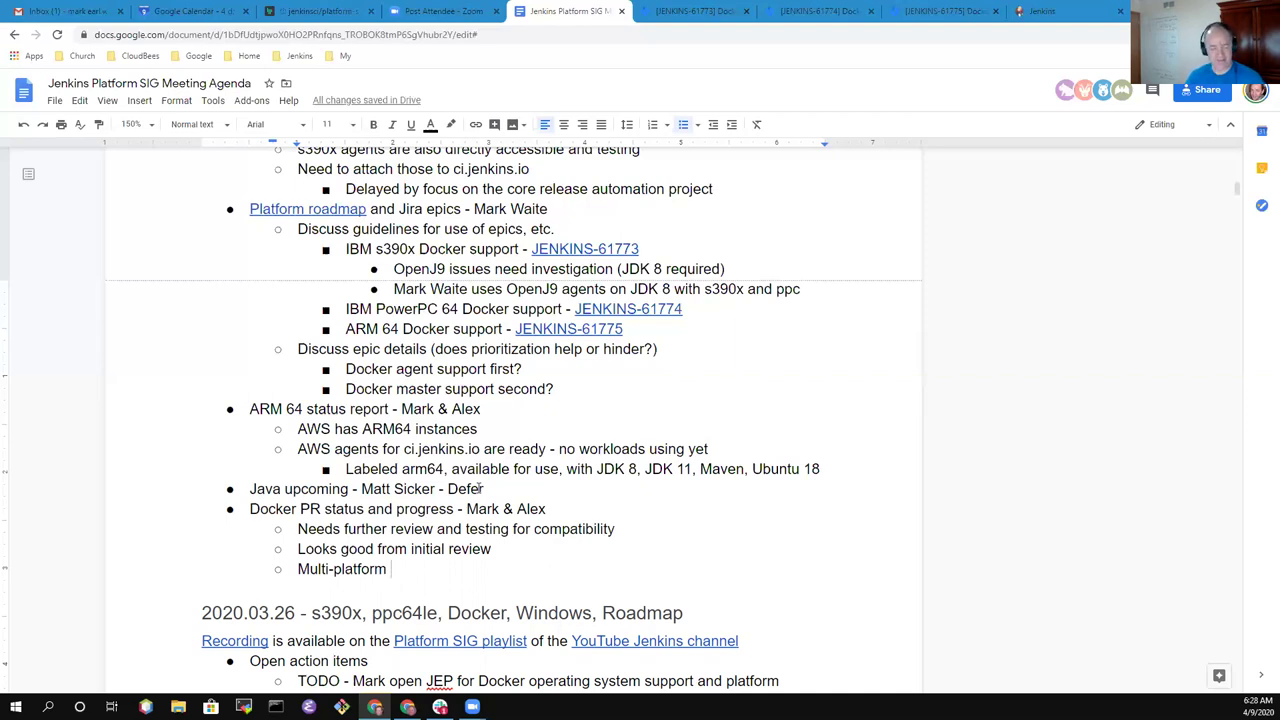
pyautogui.write(', image')
pyautogui.hotkey('ctrl', 'BackSpace')
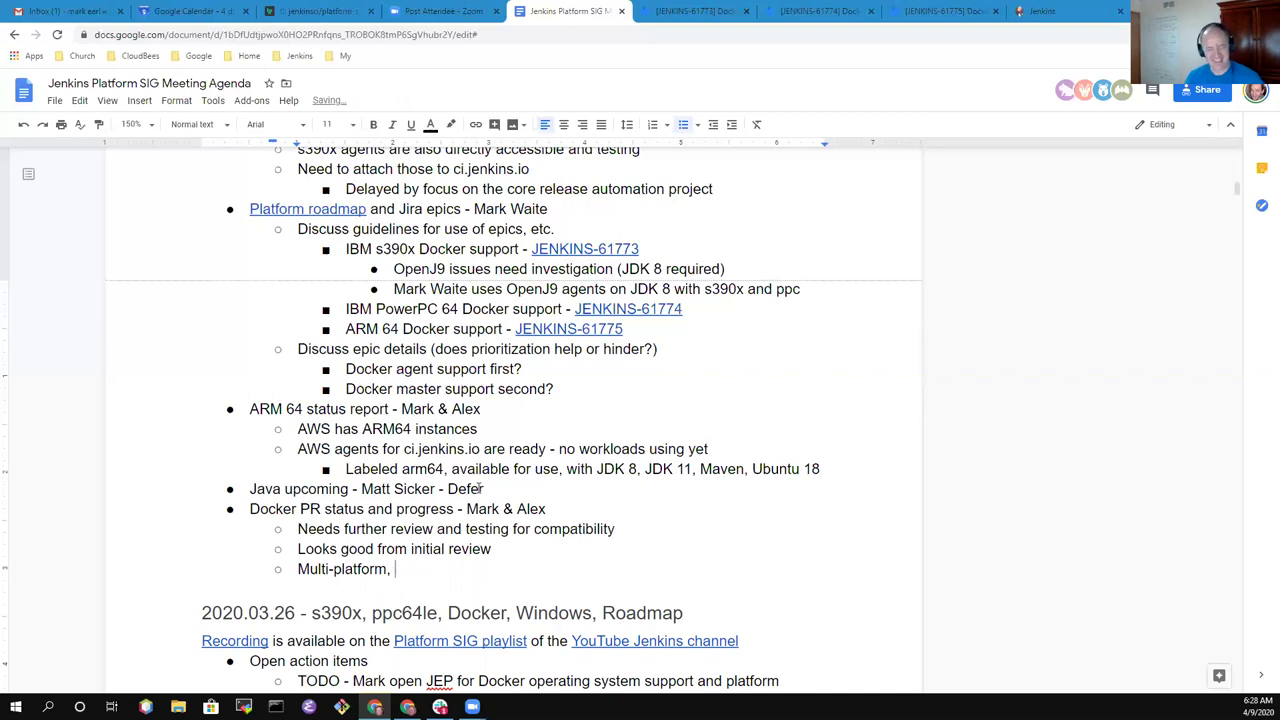
pyautogui.press('BackSpace')
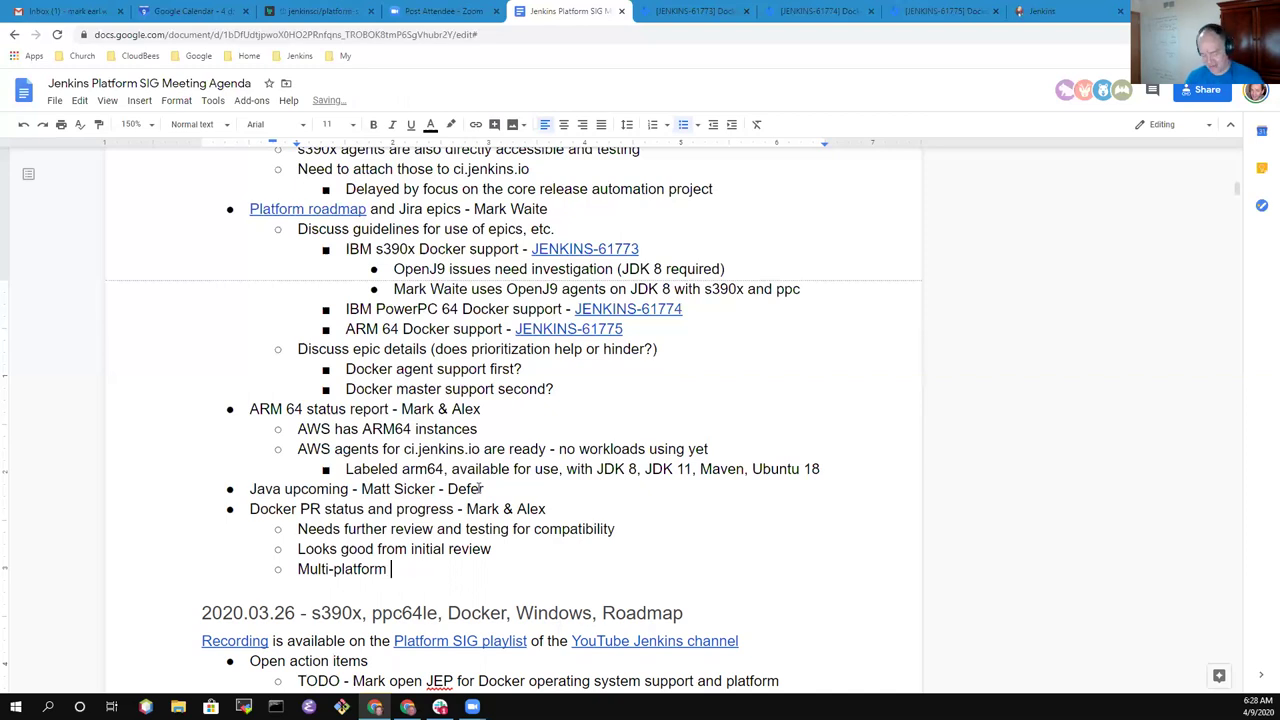
pyautogui.write('ready')
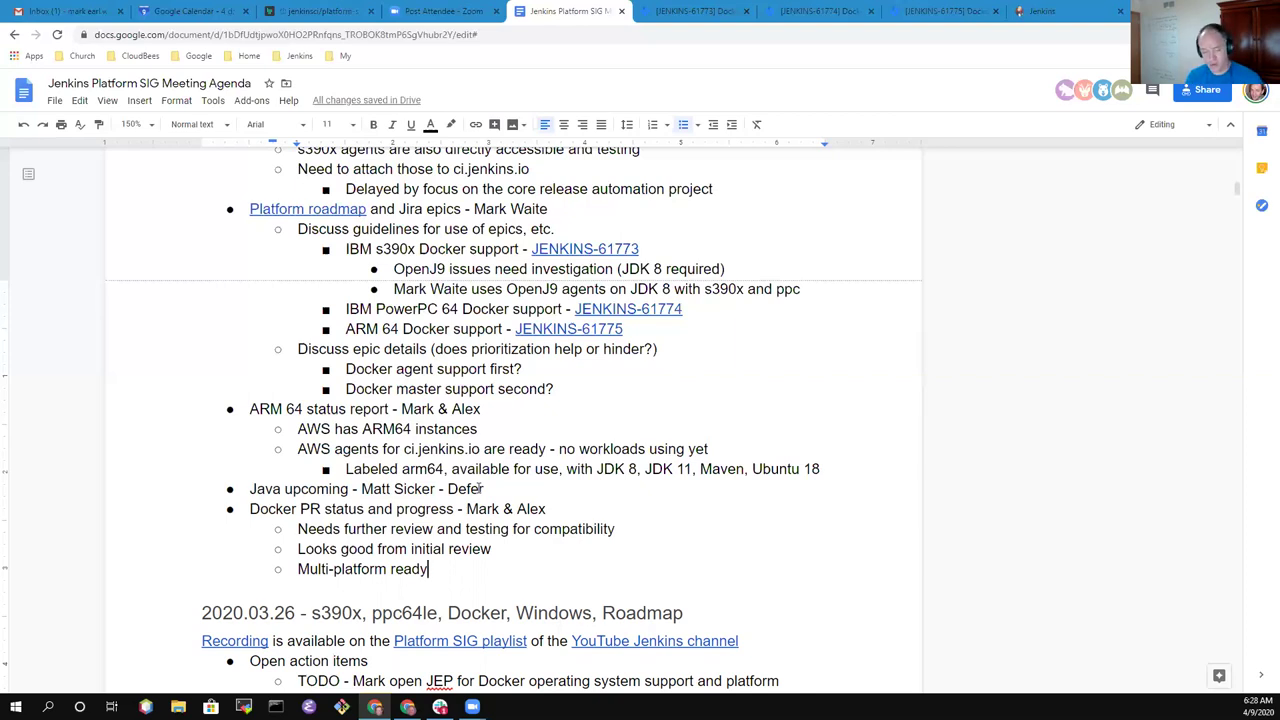
pyautogui.press('Return')
pyautogui.hotkey('shift', 'Tab')
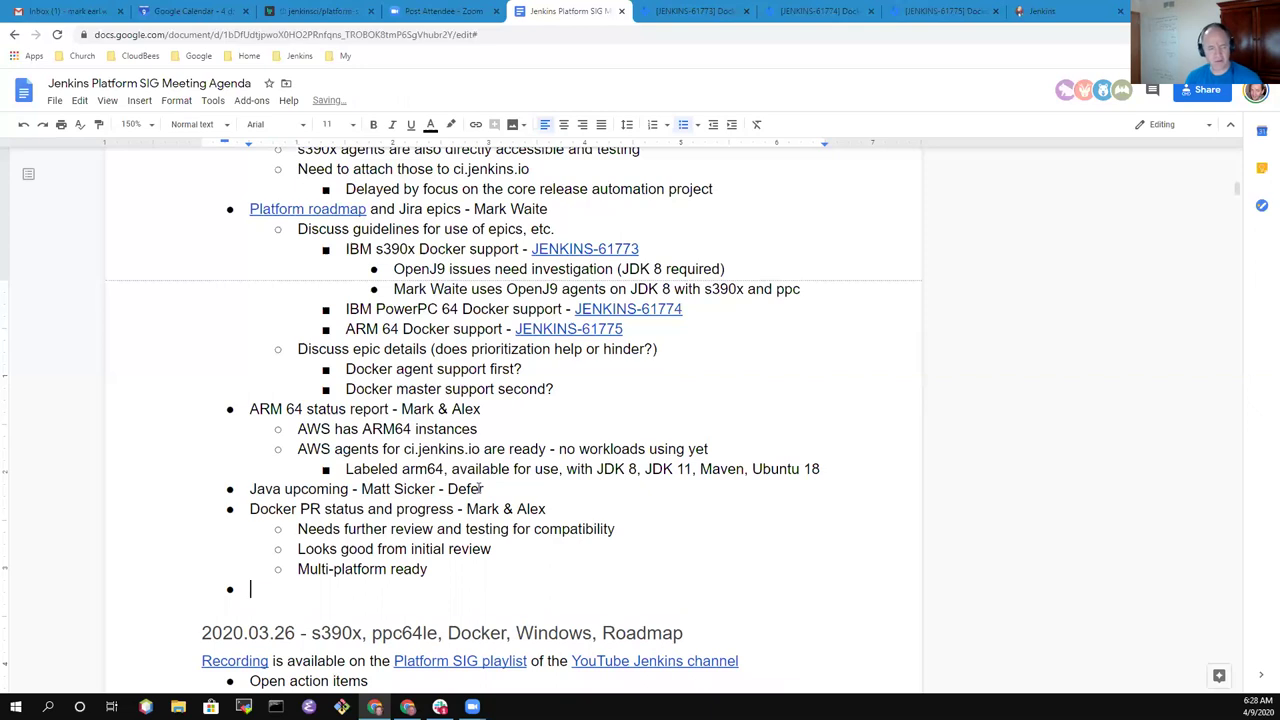